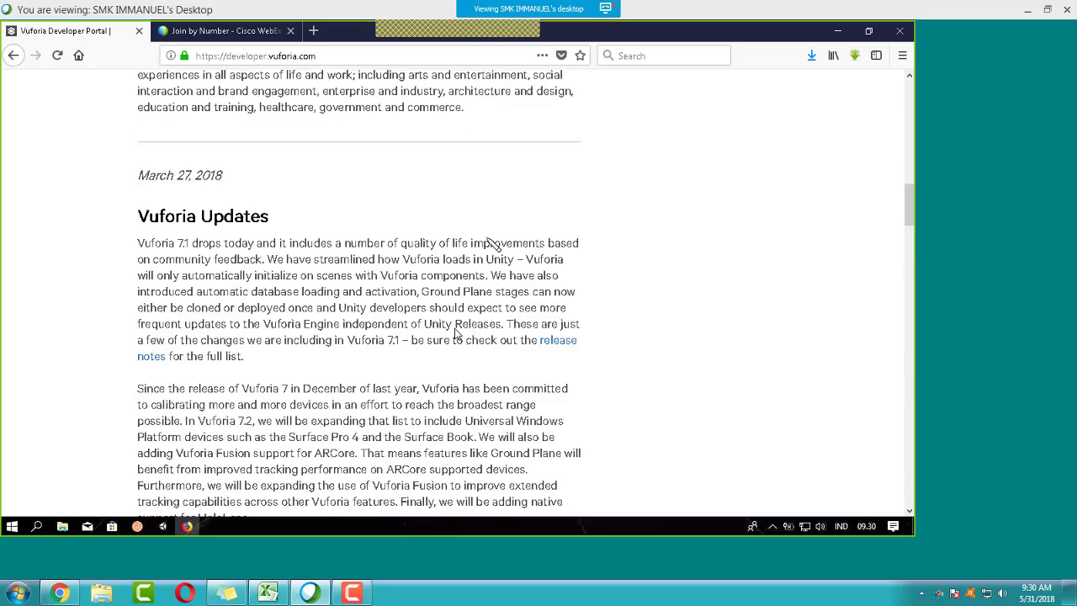
Step: Reload the Vuforia Developer Portal home page at developer.vuforia.com
{"action": "left_click", "coordinate": [217, 55]}
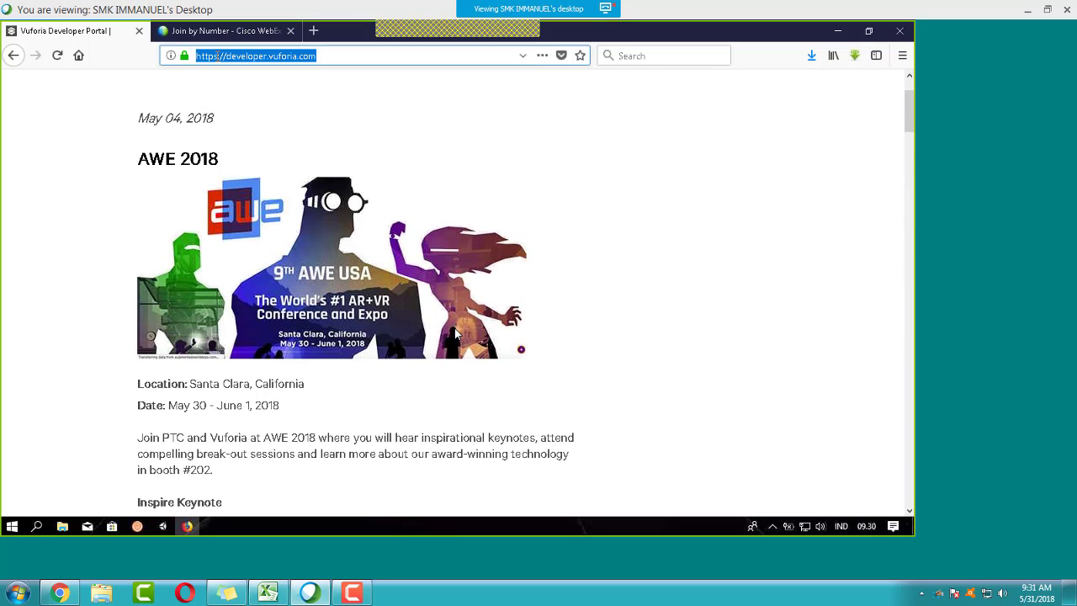
{"action": "type", "text": "de"}
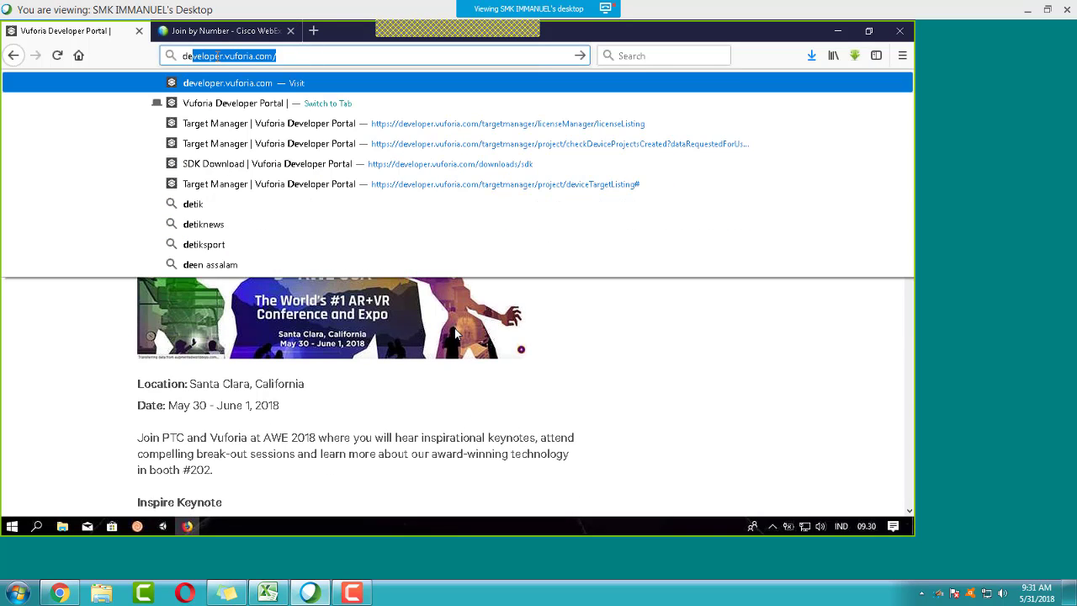
{"action": "key", "text": "Return"}
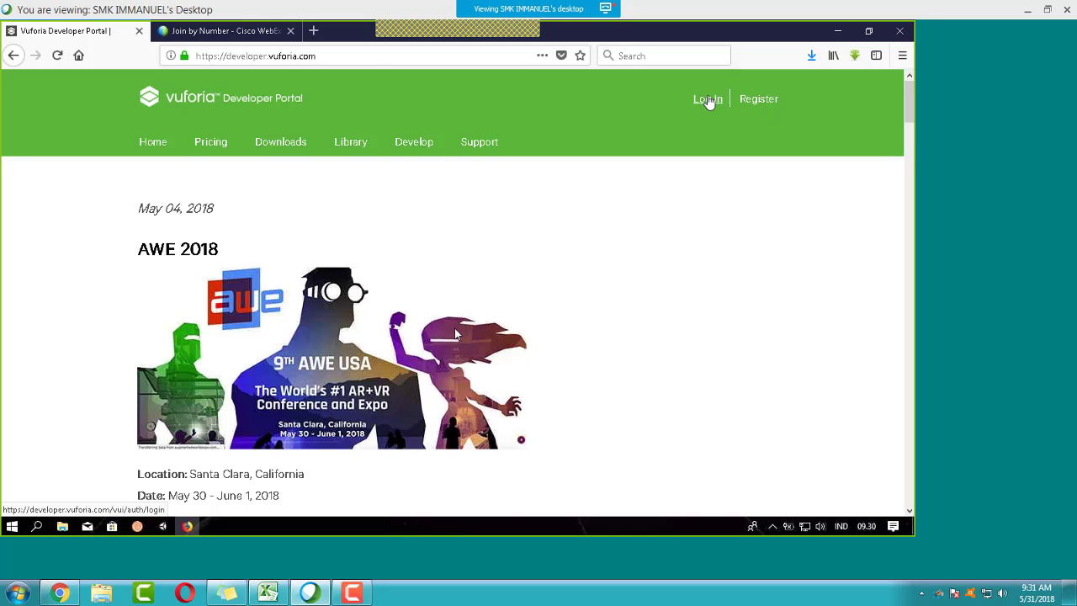
Step: Go to the Log In page and replace the prefilled e-mail with the account's e-mail address
{"action": "left_click", "coordinate": [716, 101]}
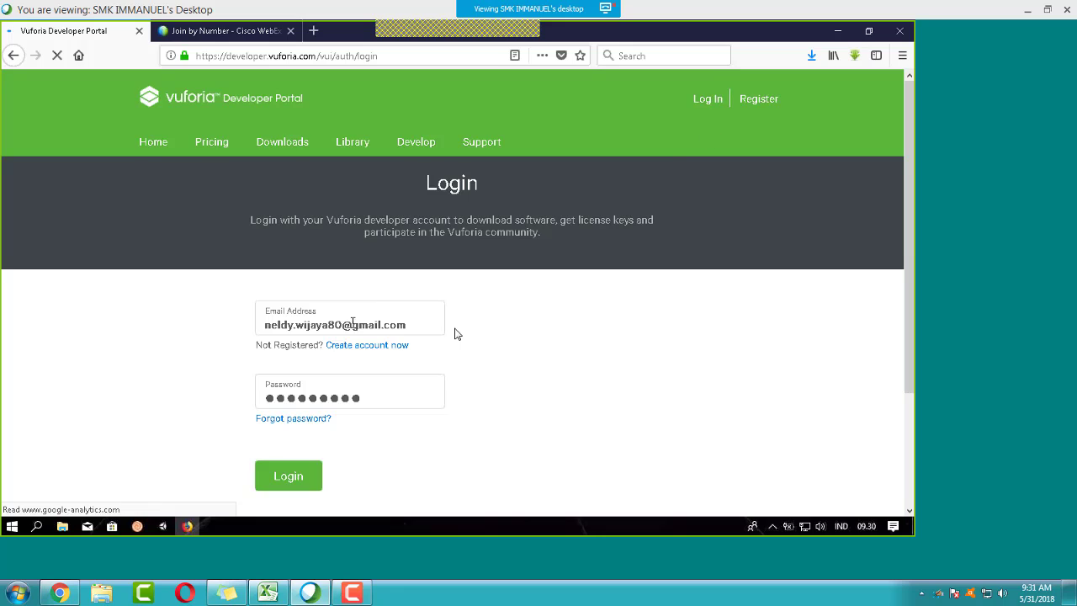
{"action": "double_click", "coordinate": [355, 325]}
{"action": "triple_click", "coordinate": [387, 324]}
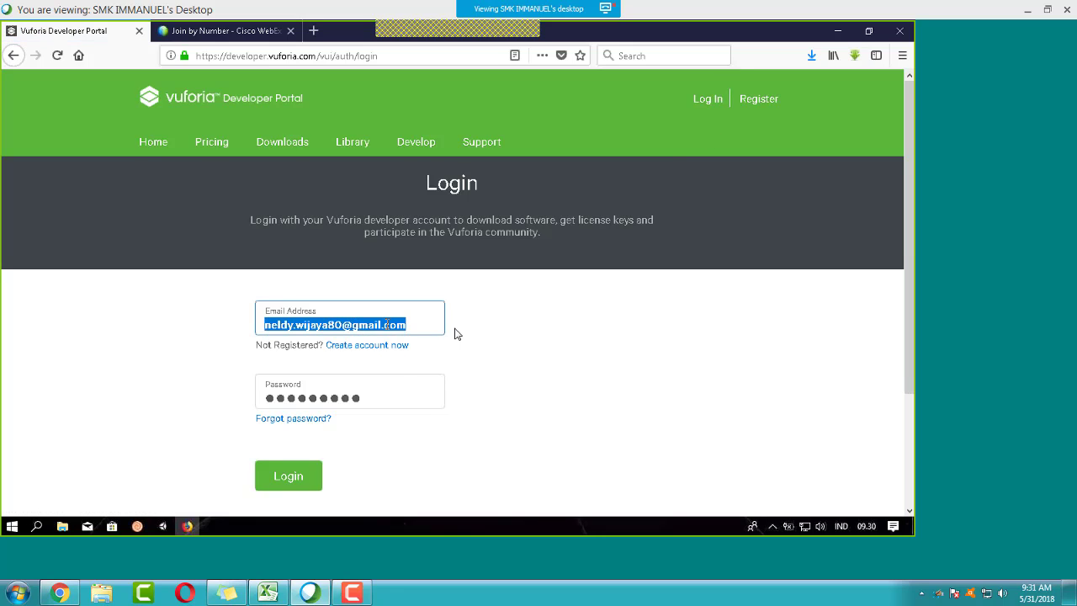
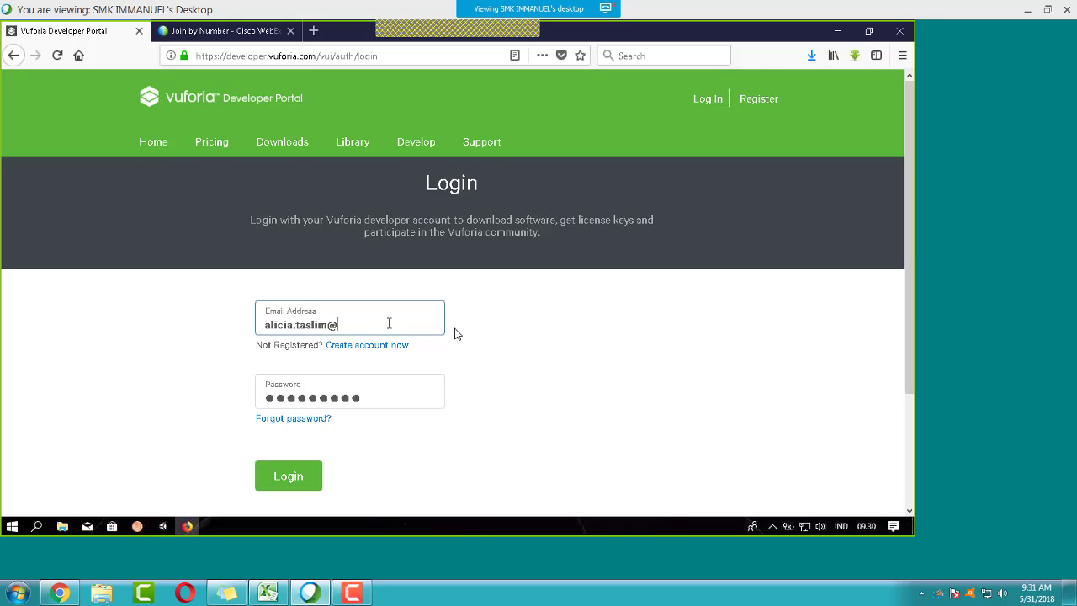
Step: Enter the account password, sign in, and decline saving the login in Firefox
{"action": "key", "text": "Tab"}
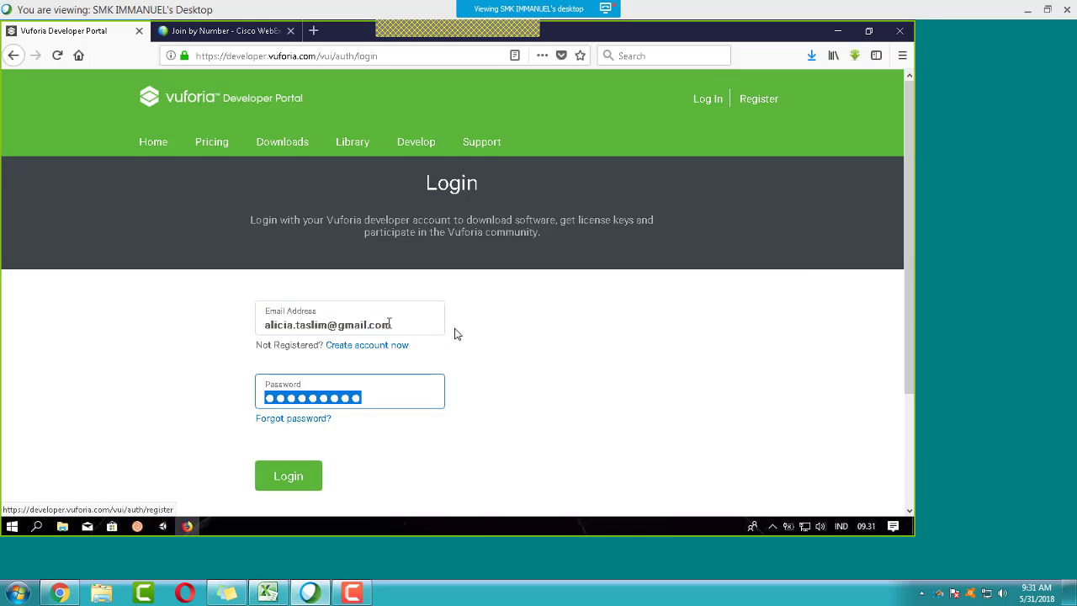
{"action": "type", "text": "a"}
{"action": "key", "text": "BackSpace"}
{"action": "type", "text": "••••••"}
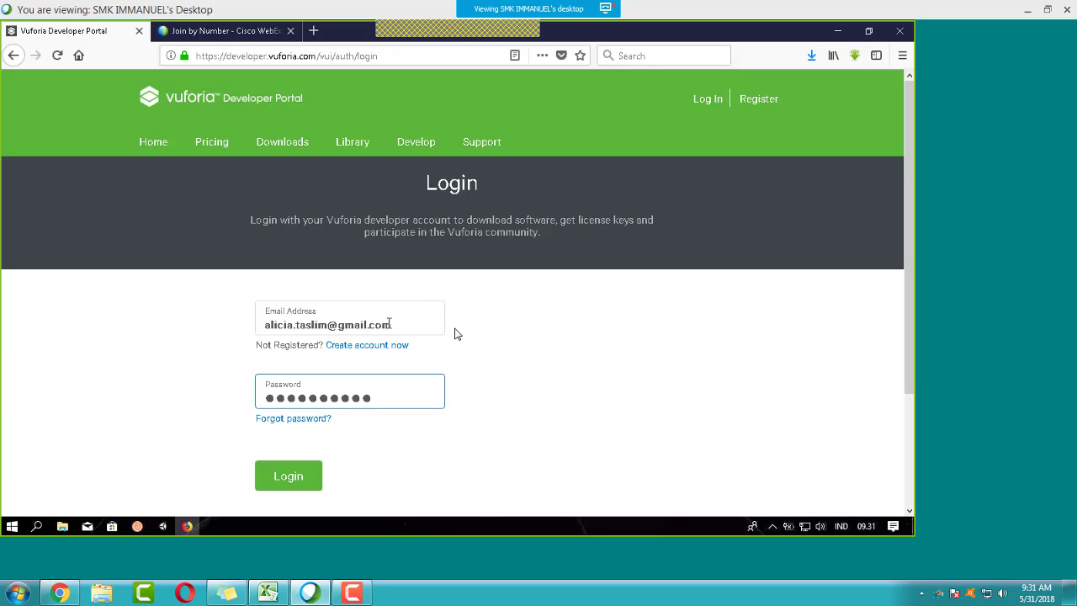
{"action": "key", "text": "Return"}
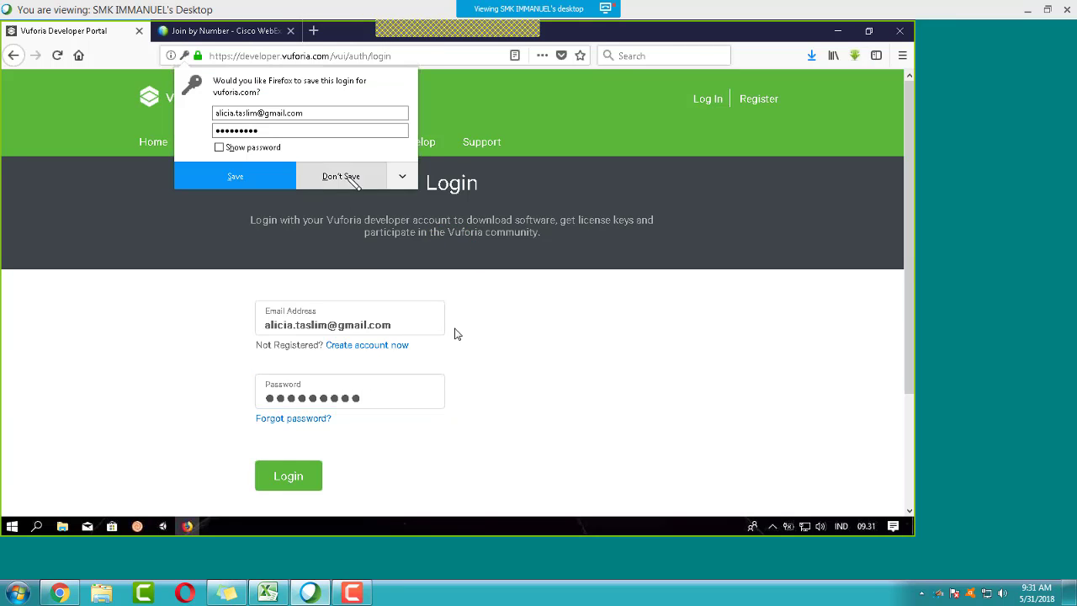
{"action": "left_click", "coordinate": [345, 177]}
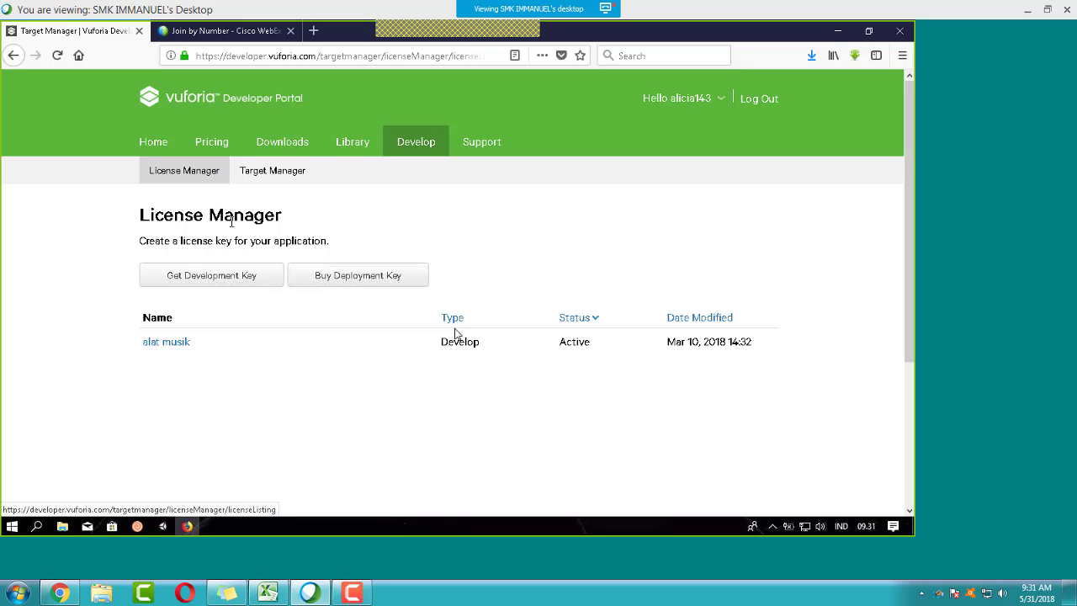
Step: Create a free Develop license key named Testing, accepting the Vuforia Developer Agreement
{"action": "left_click", "coordinate": [427, 139]}
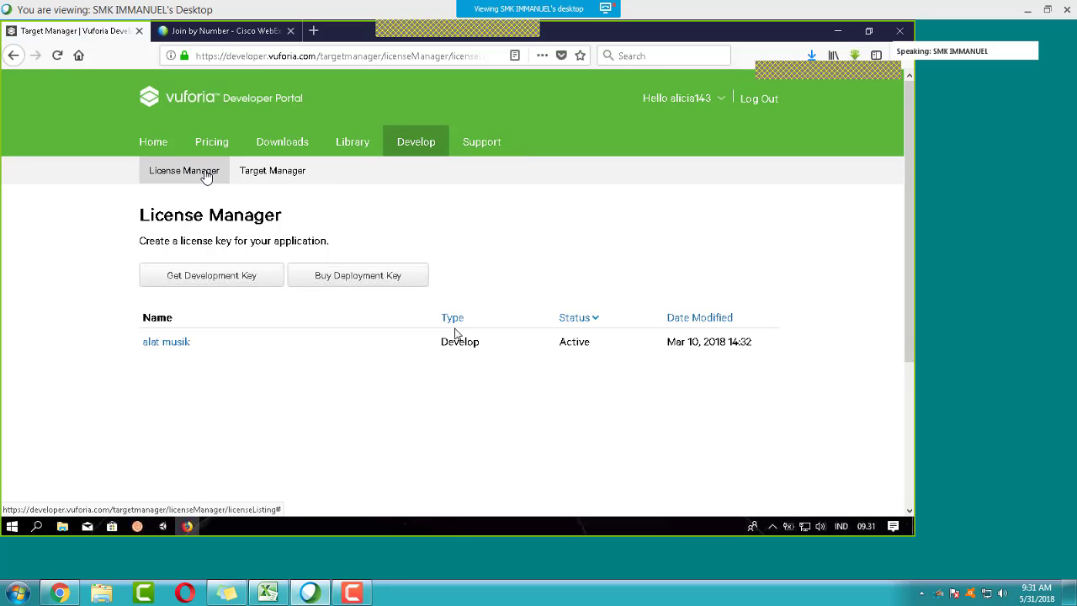
{"action": "left_click", "coordinate": [189, 285]}
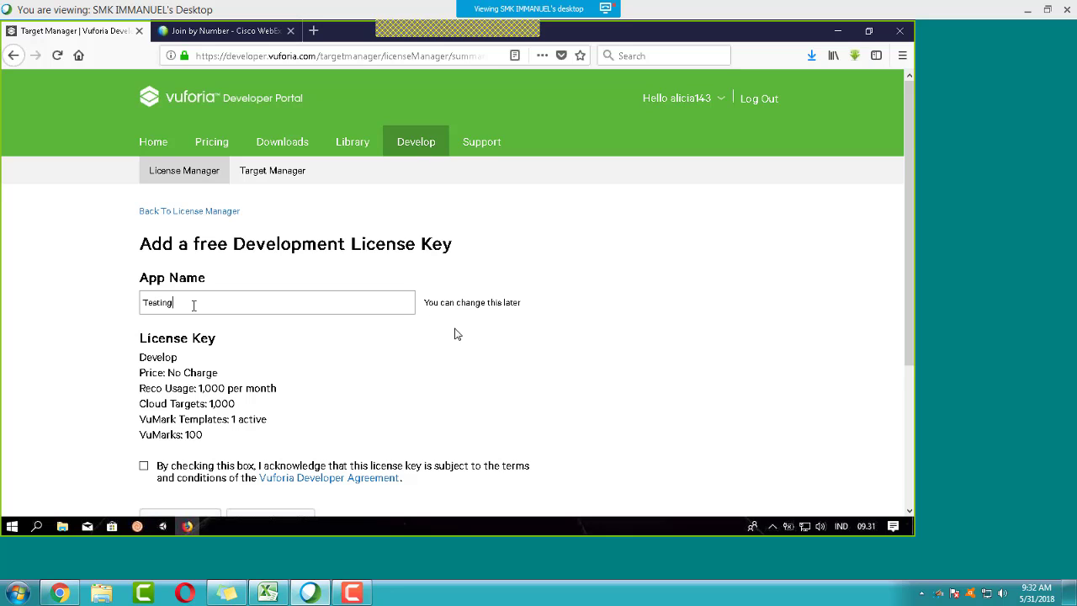
{"action": "scroll", "coordinate": [286, 354], "scroll_direction": "down", "scroll_amount": 3}
{"action": "left_click", "coordinate": [291, 326]}
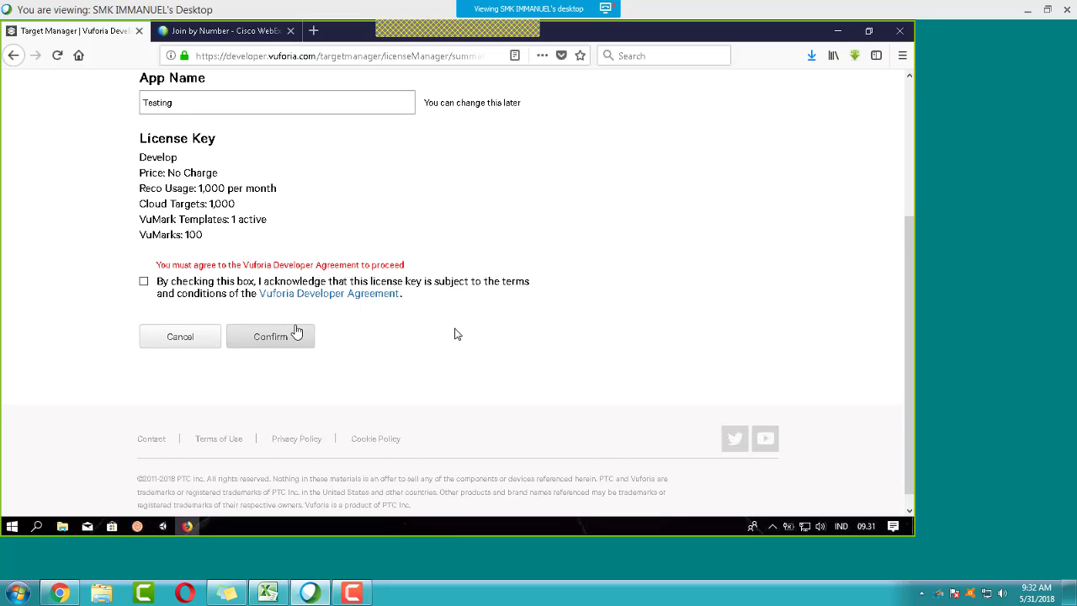
{"action": "left_click", "coordinate": [144, 281]}
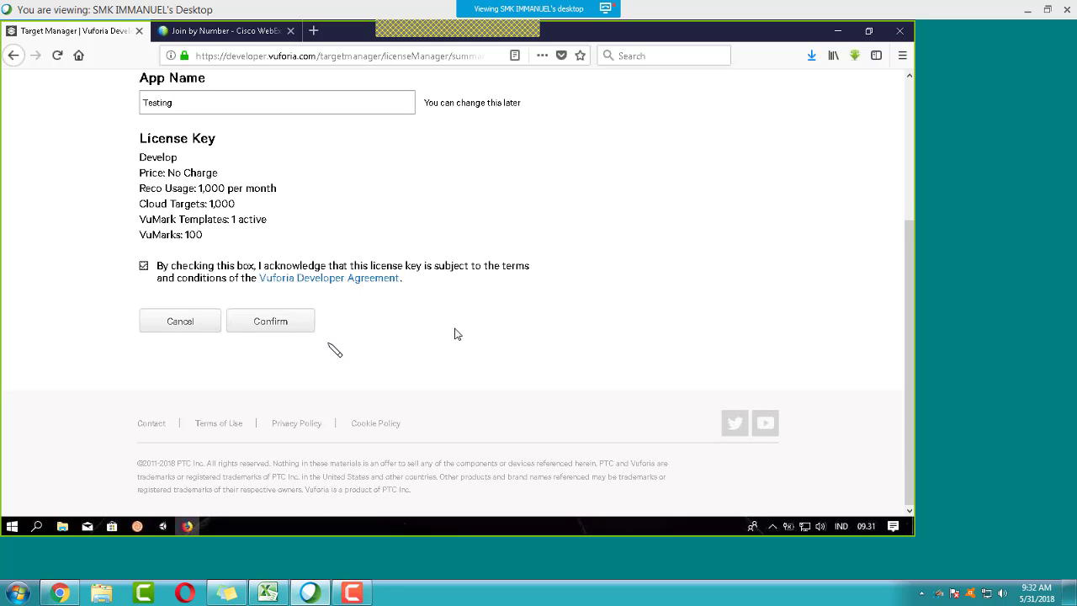
{"action": "left_click", "coordinate": [290, 322]}
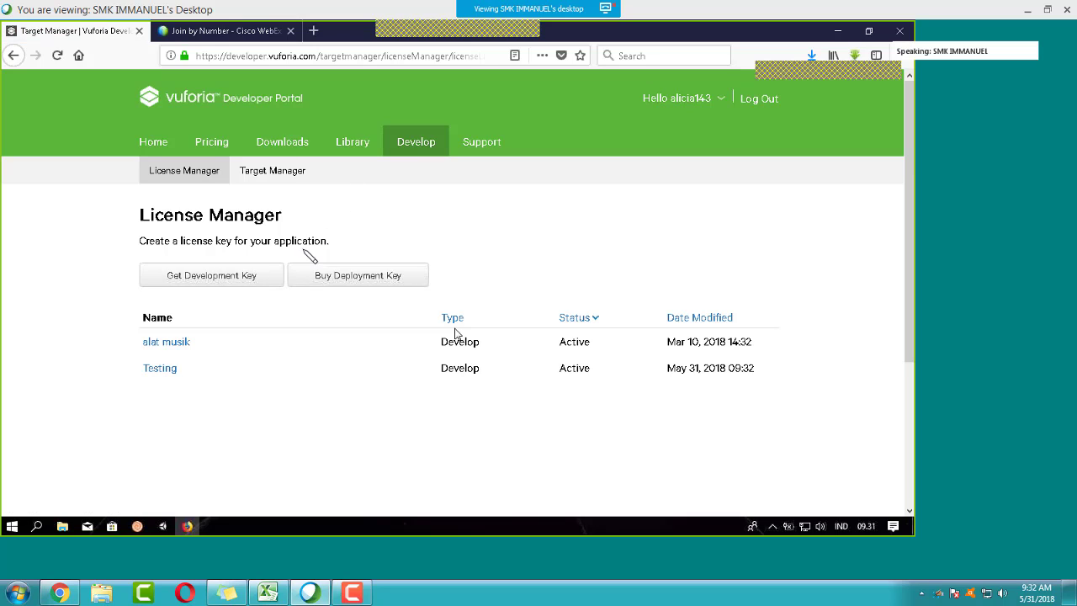
Step: Show the Testing license key's details and launch Notepad from Windows search
{"action": "left_click", "coordinate": [152, 370]}
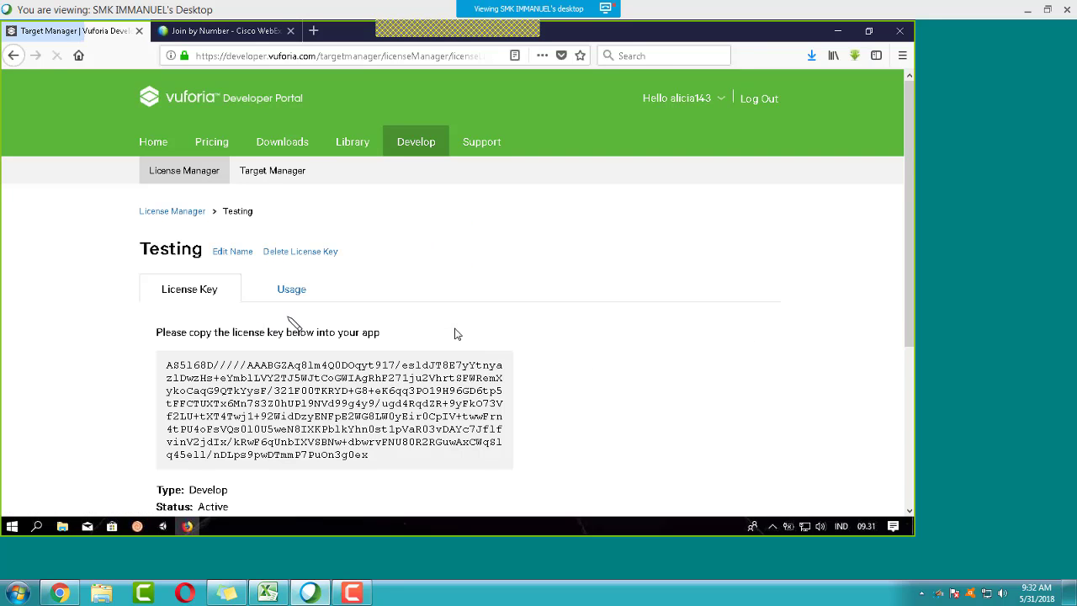
{"action": "scroll", "coordinate": [454, 334], "scroll_direction": "down", "scroll_amount": 3}
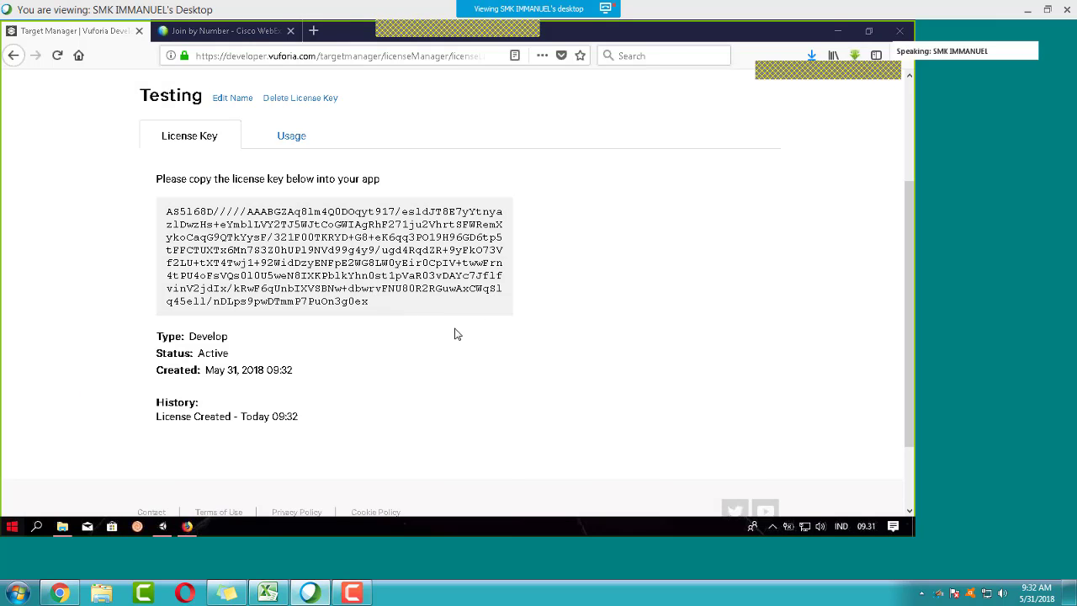
{"action": "key", "text": "super"}
{"action": "type", "text": "notepa"}
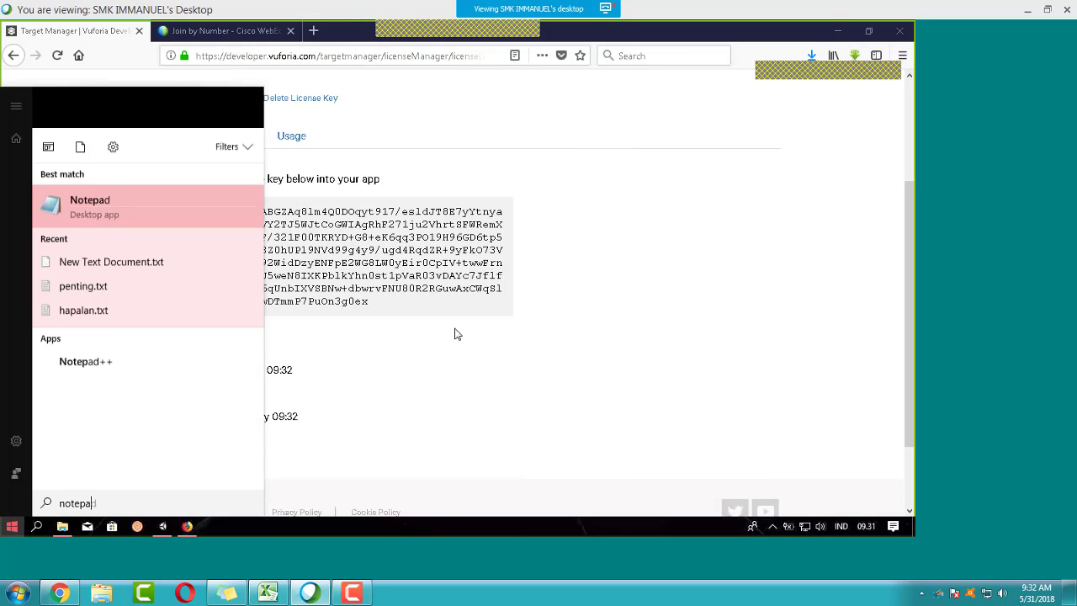
{"action": "type", "text": "d"}
{"action": "key", "text": "Return"}
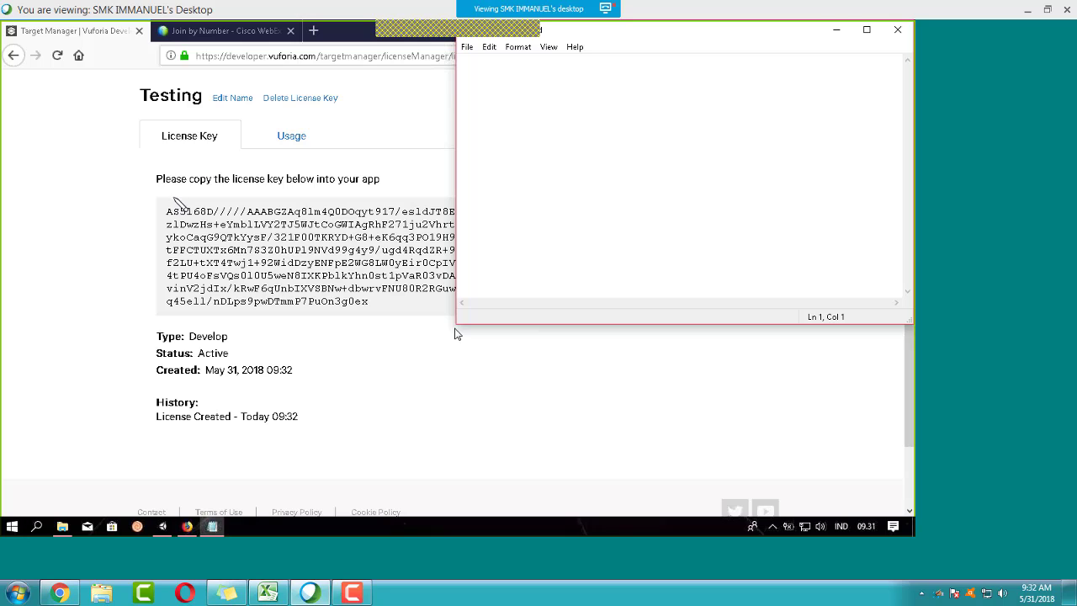
Step: Copy the Testing license key and paste it into Notepad
{"action": "left_click", "coordinate": [194, 221]}
{"action": "left_click_drag", "start_coordinate": [166, 209], "coordinate": [385, 310]}
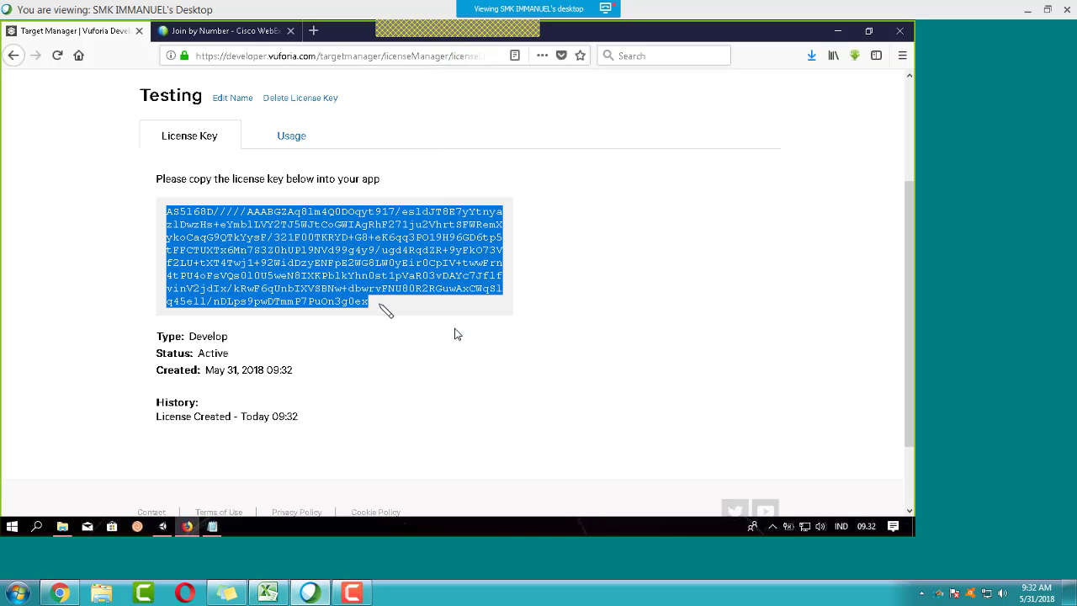
{"action": "left_click", "coordinate": [212, 526]}
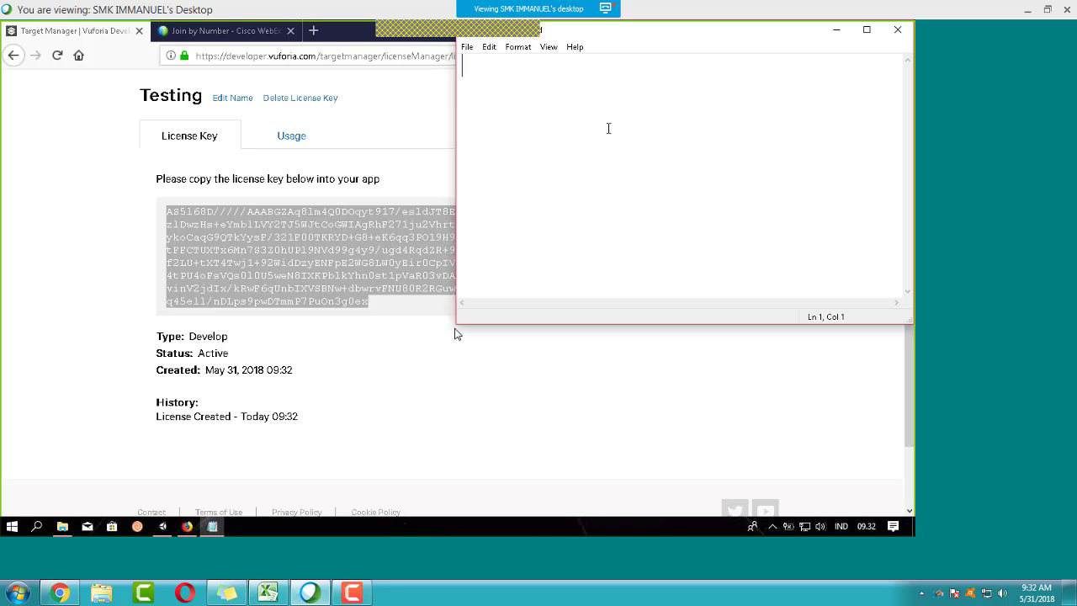
{"action": "key", "text": "ctrl+v"}
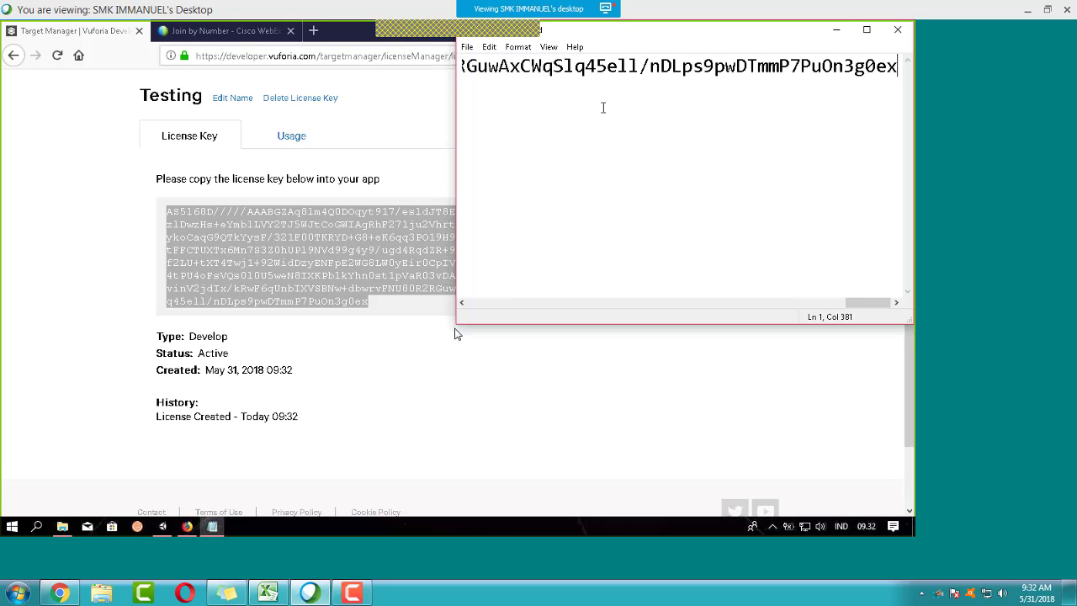
{"action": "left_click", "coordinate": [122, 246]}
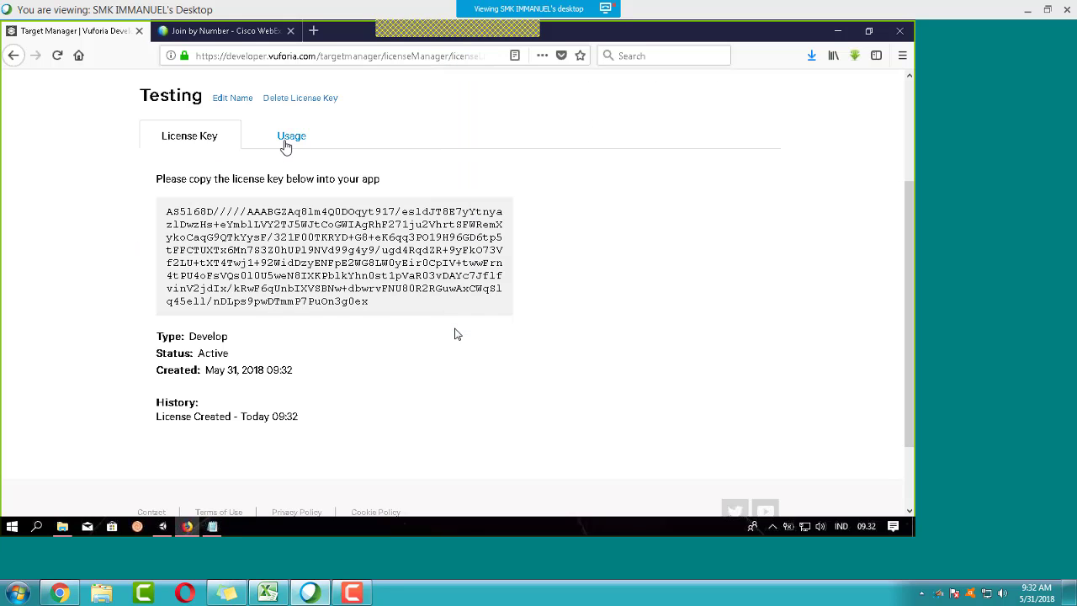
{"action": "scroll", "coordinate": [331, 236], "scroll_direction": "up", "scroll_amount": 3}
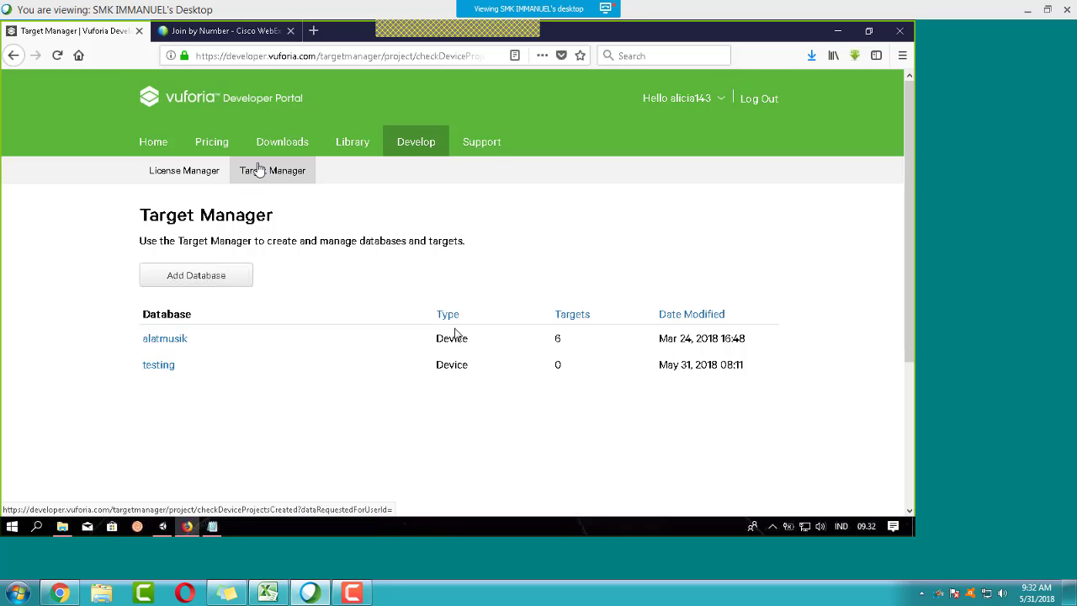
Step: Add a Device database, renaming it Testing2 after the name Testing is rejected
{"action": "left_click", "coordinate": [194, 278]}
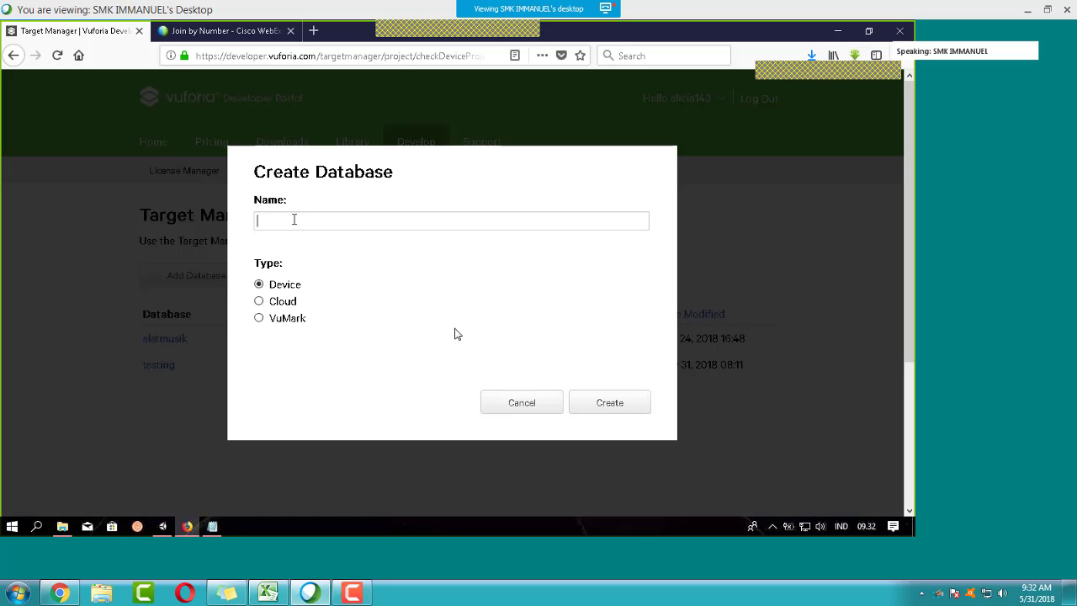
{"action": "type", "text": "Testing"}
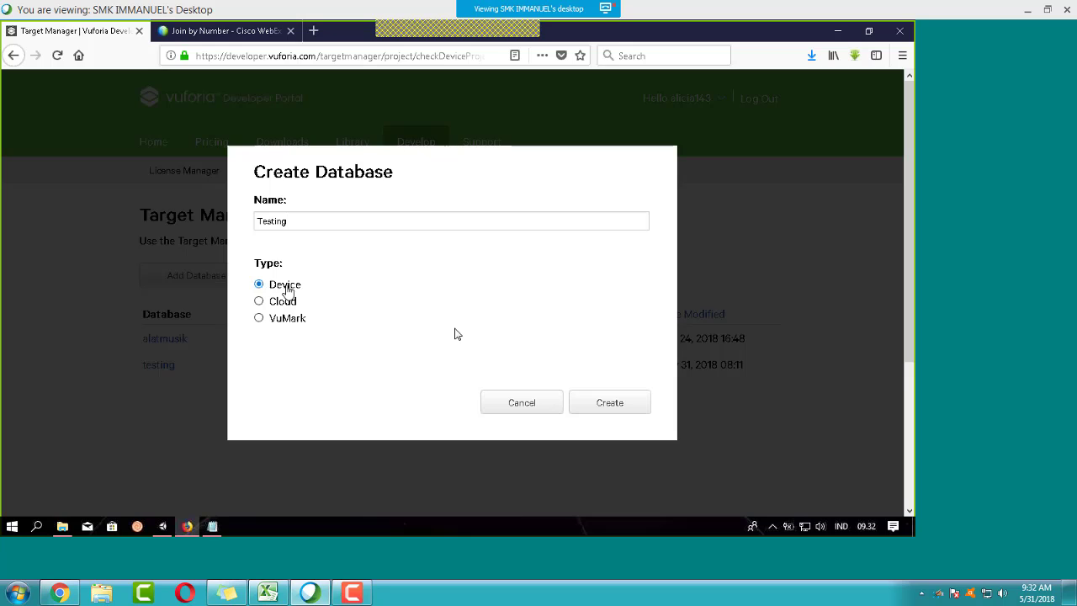
{"action": "left_click", "coordinate": [609, 404]}
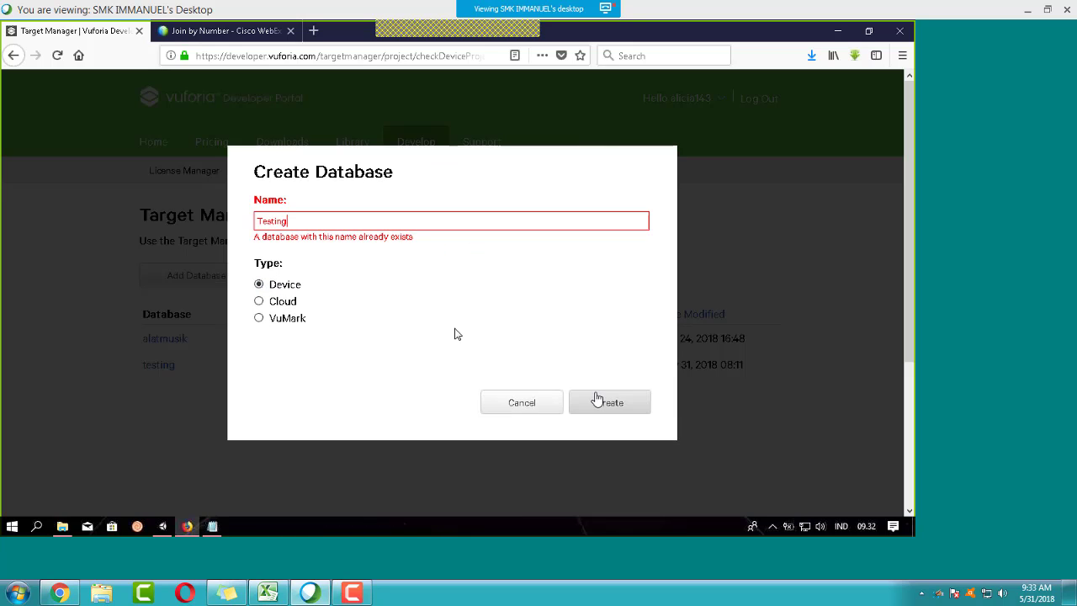
{"action": "double_click", "coordinate": [405, 224]}
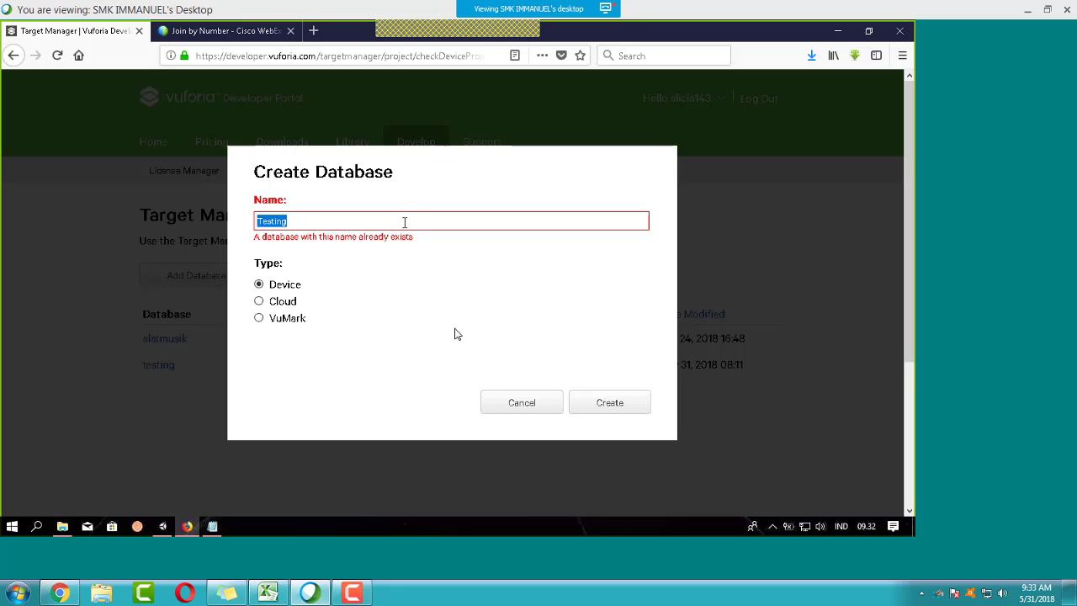
{"action": "left_click", "coordinate": [372, 224]}
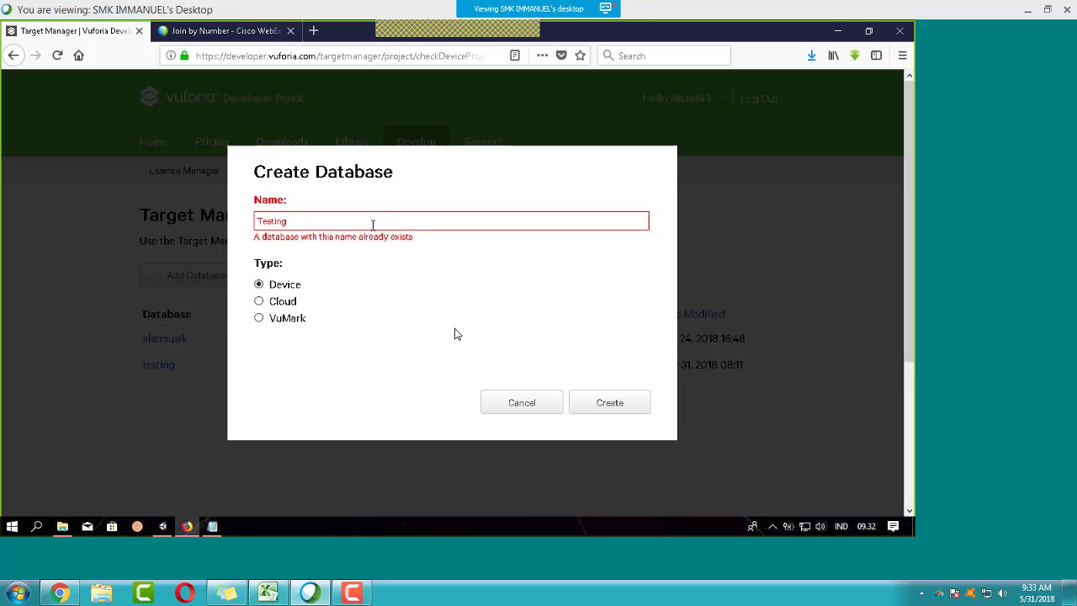
{"action": "left_click", "coordinate": [599, 402]}
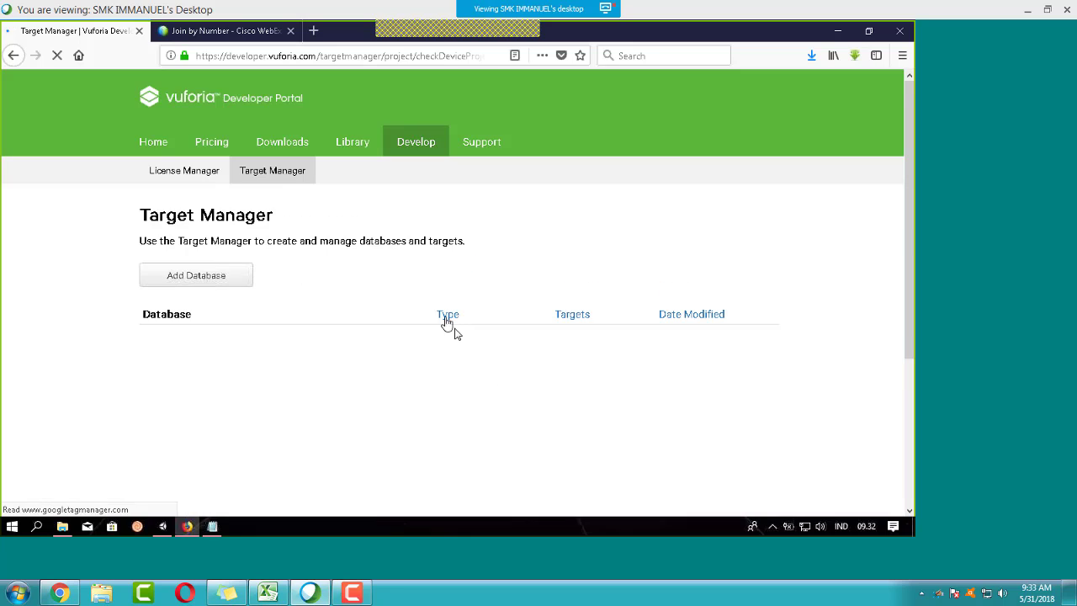
{"action": "scroll", "coordinate": [298, 290], "scroll_direction": "down", "scroll_amount": 2}
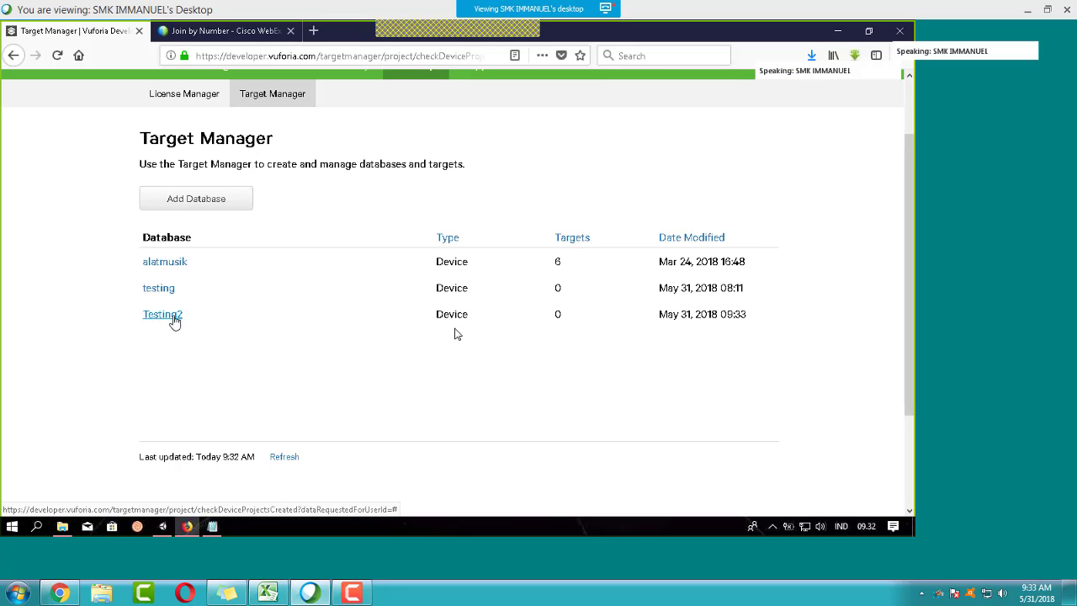
Step: In Testing2, add low_resolution_image.jpg as a single-image target with width 10
{"action": "left_click", "coordinate": [168, 317]}
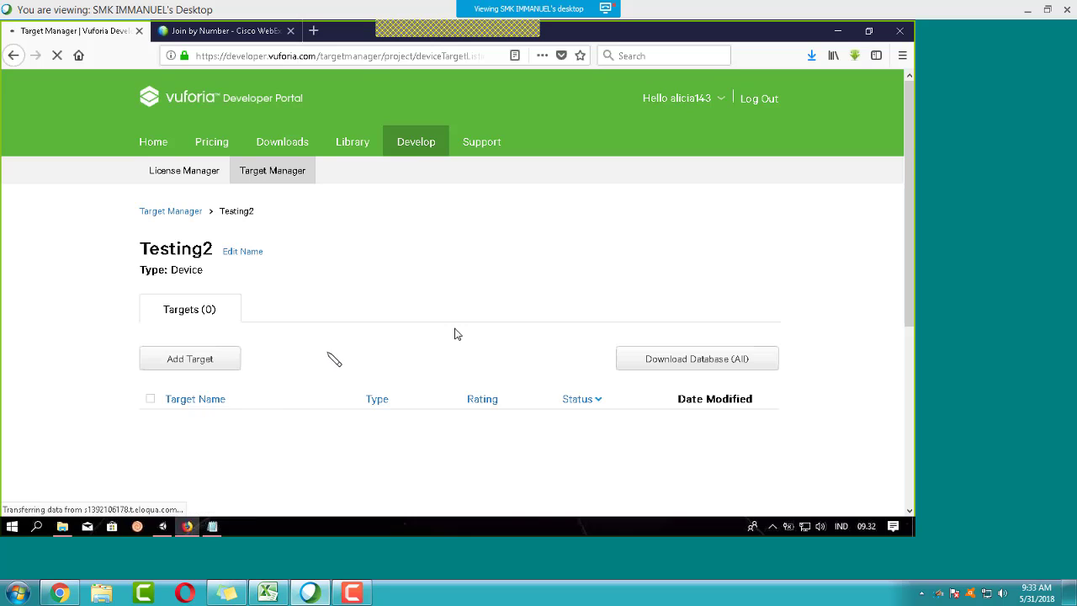
{"action": "scroll", "coordinate": [291, 291], "scroll_direction": "down", "scroll_amount": 2}
{"action": "scroll", "coordinate": [291, 286], "scroll_direction": "up", "scroll_amount": 1}
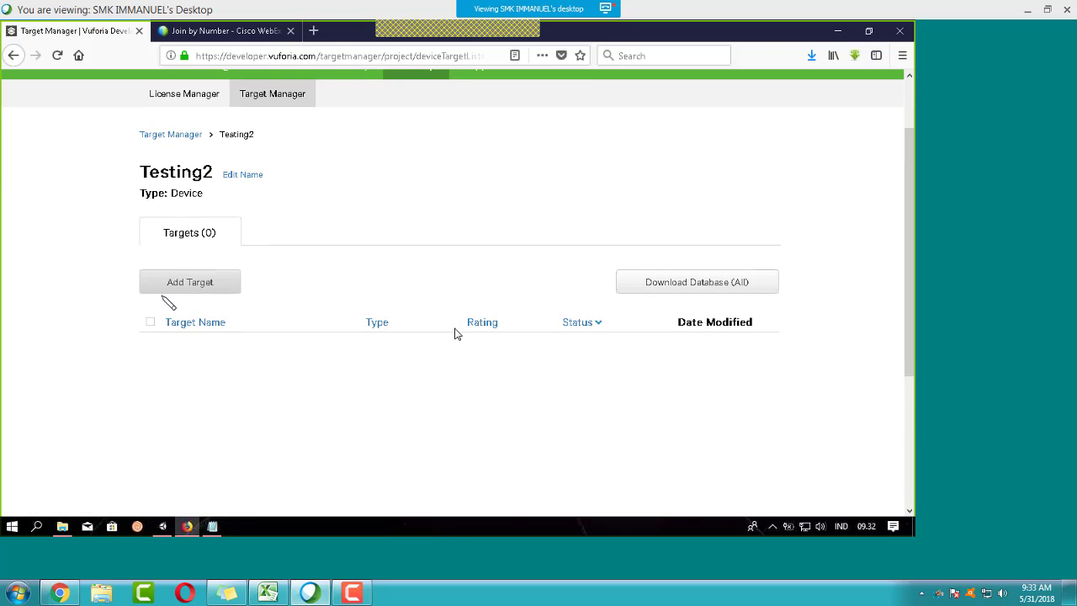
{"action": "left_click", "coordinate": [180, 286]}
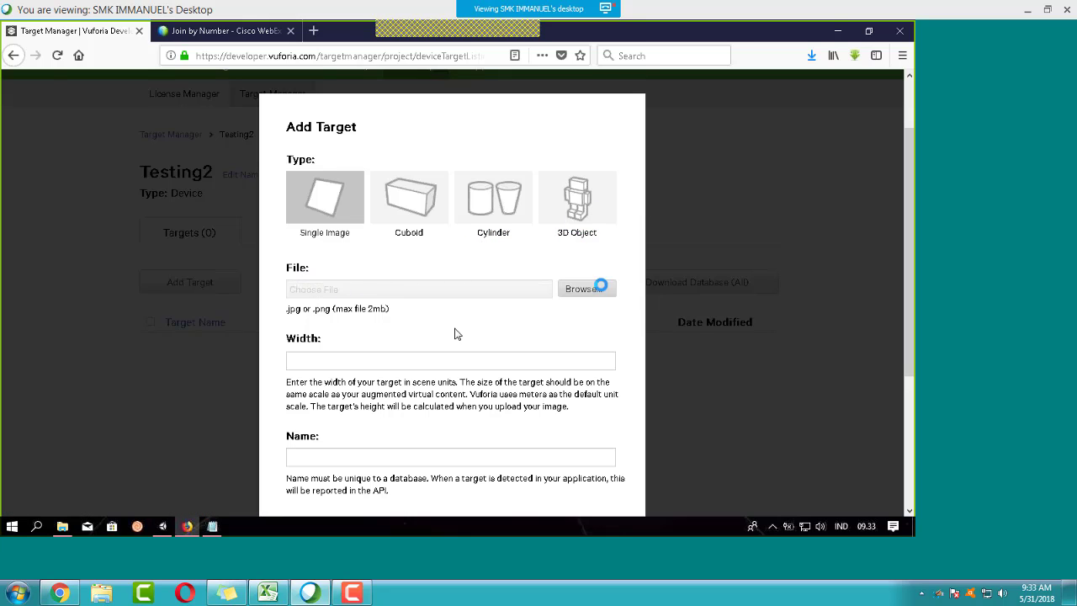
{"action": "left_click", "coordinate": [597, 288]}
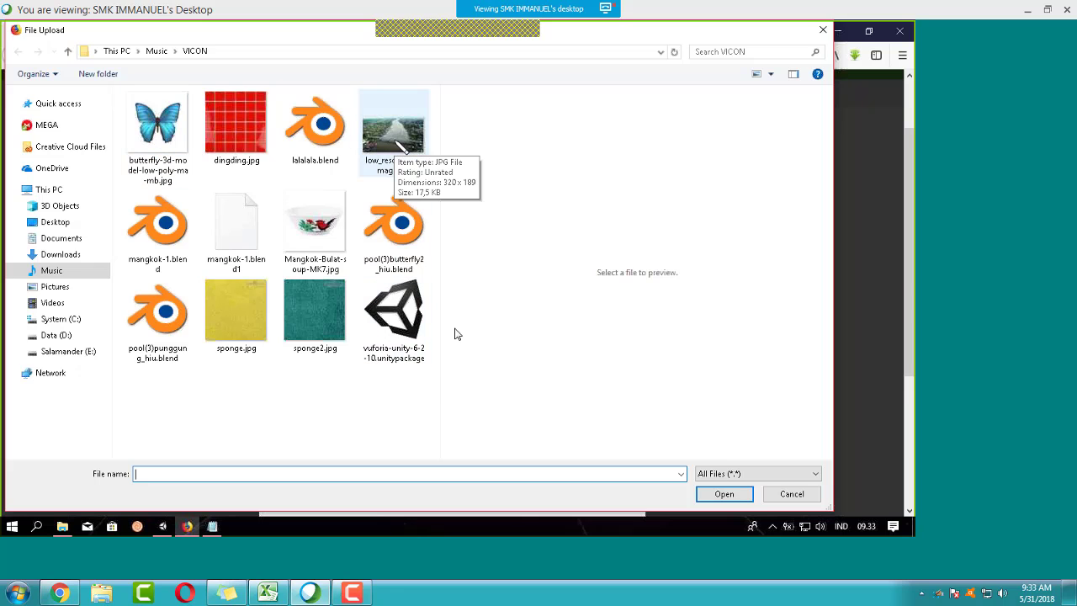
{"action": "left_click", "coordinate": [397, 143]}
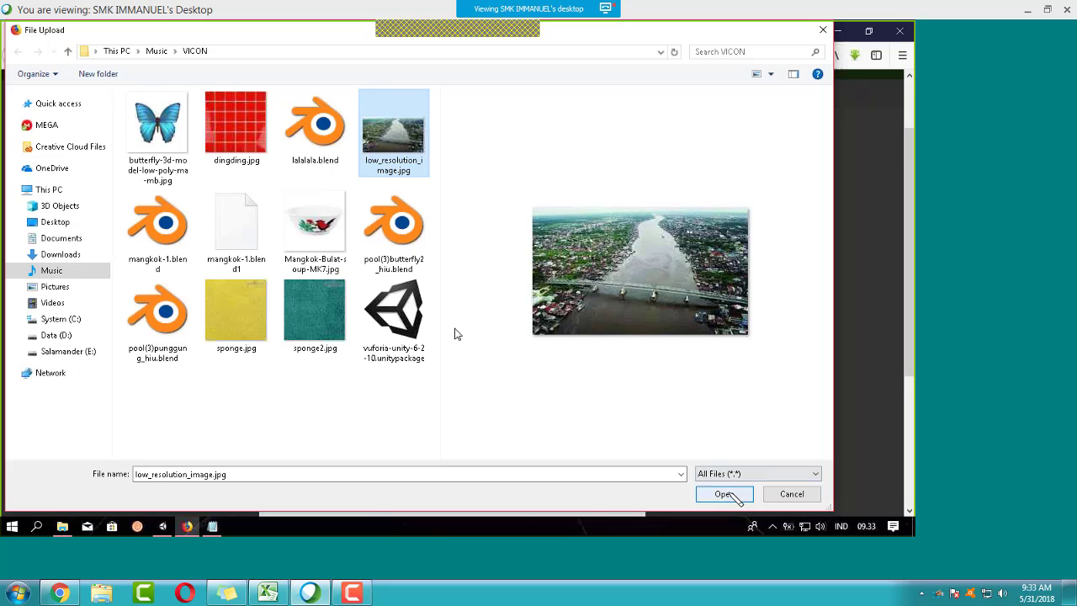
{"action": "left_click", "coordinate": [730, 494]}
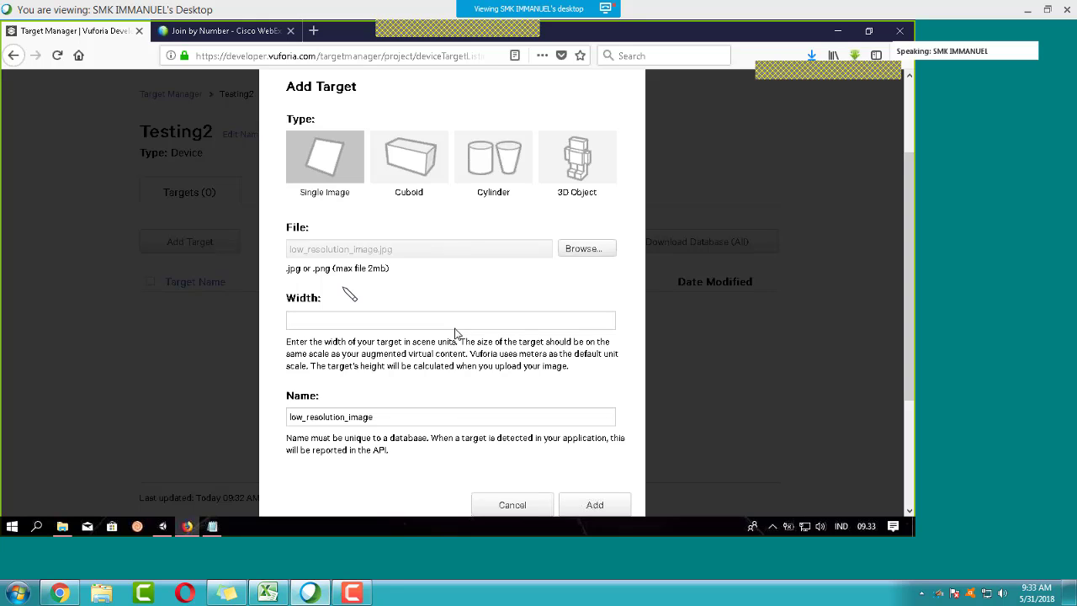
{"action": "left_click", "coordinate": [301, 324]}
{"action": "type", "text": "1"}
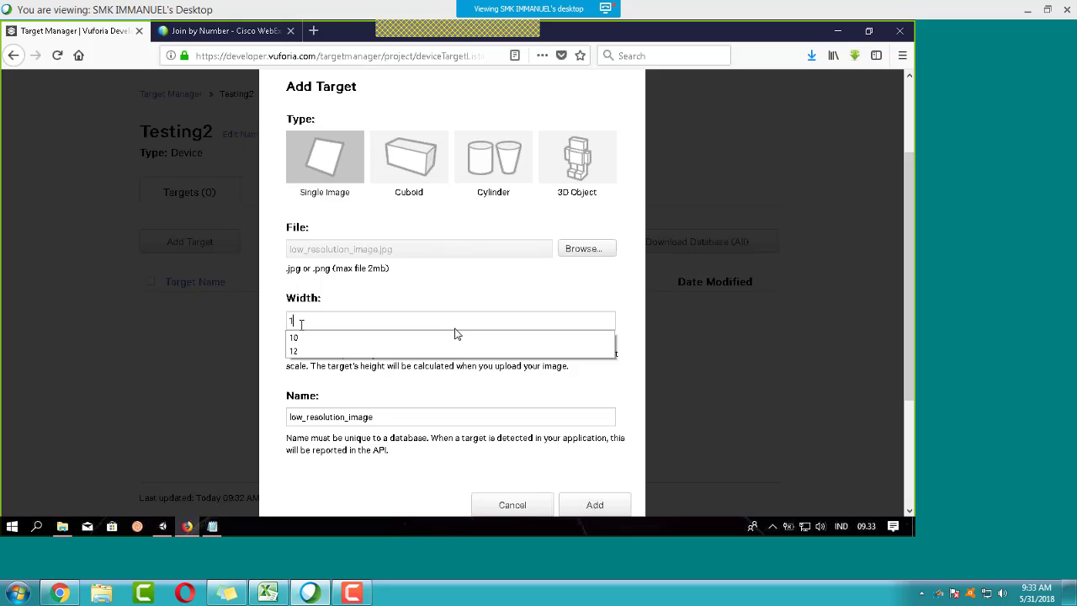
{"action": "type", "text": "0"}
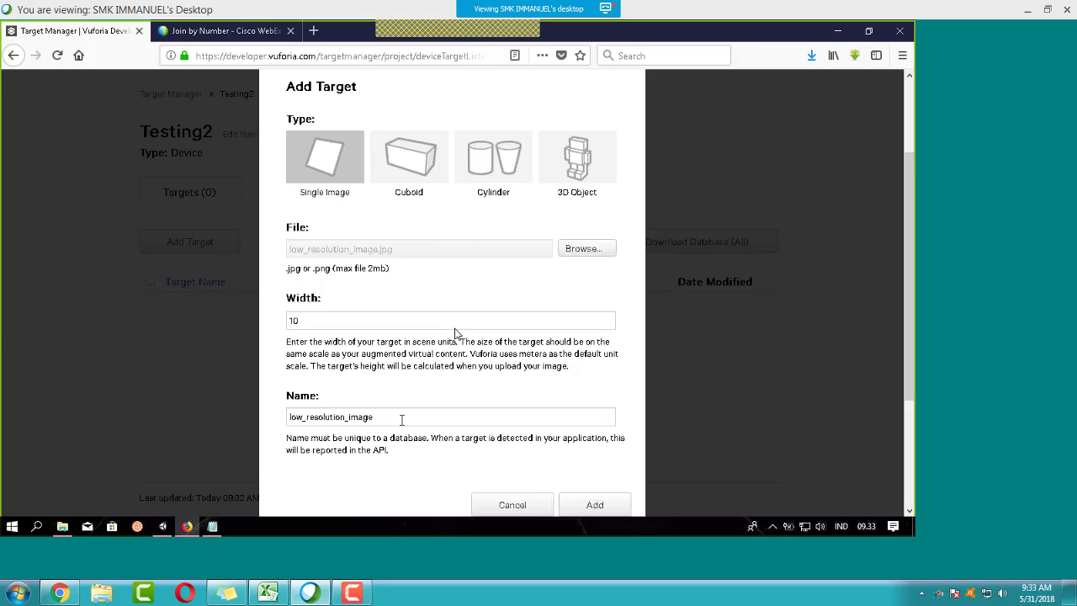
{"action": "left_click", "coordinate": [589, 506]}
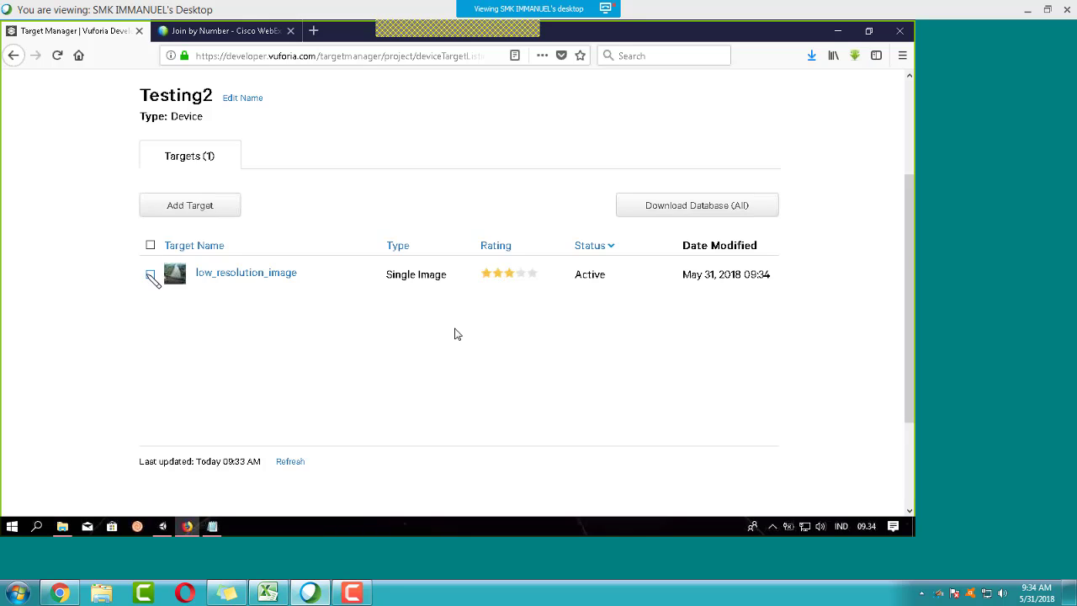
Step: Add the butterfly image as a second single-image target with width 10
{"action": "left_click", "coordinate": [202, 209]}
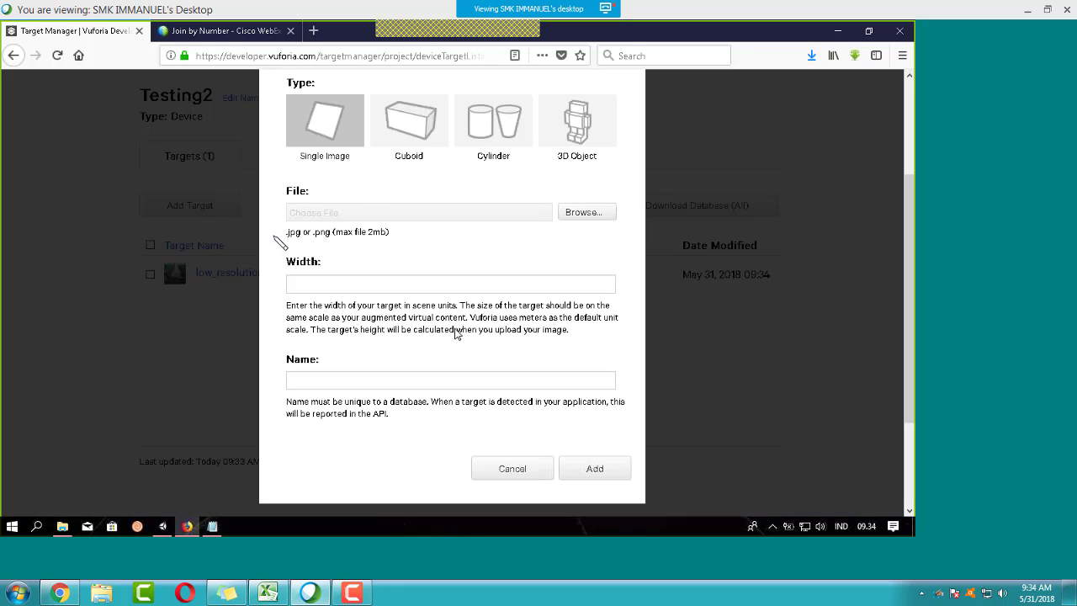
{"action": "scroll", "coordinate": [396, 241], "scroll_direction": "up", "scroll_amount": 2}
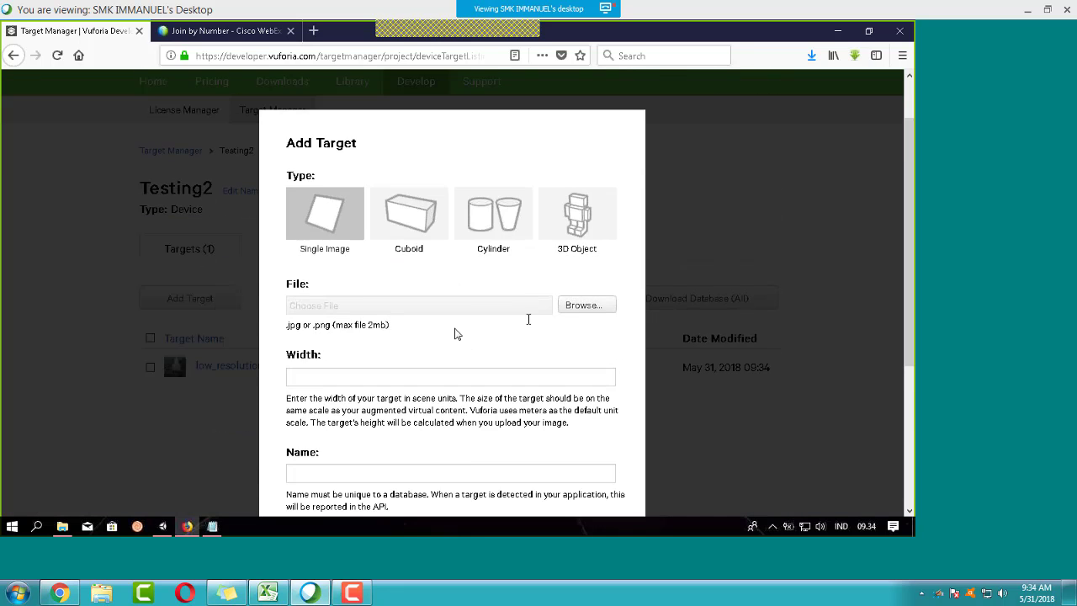
{"action": "scroll", "coordinate": [538, 303], "scroll_direction": "down", "scroll_amount": 2}
{"action": "scroll", "coordinate": [566, 260], "scroll_direction": "up", "scroll_amount": 3}
{"action": "left_click", "coordinate": [581, 293]}
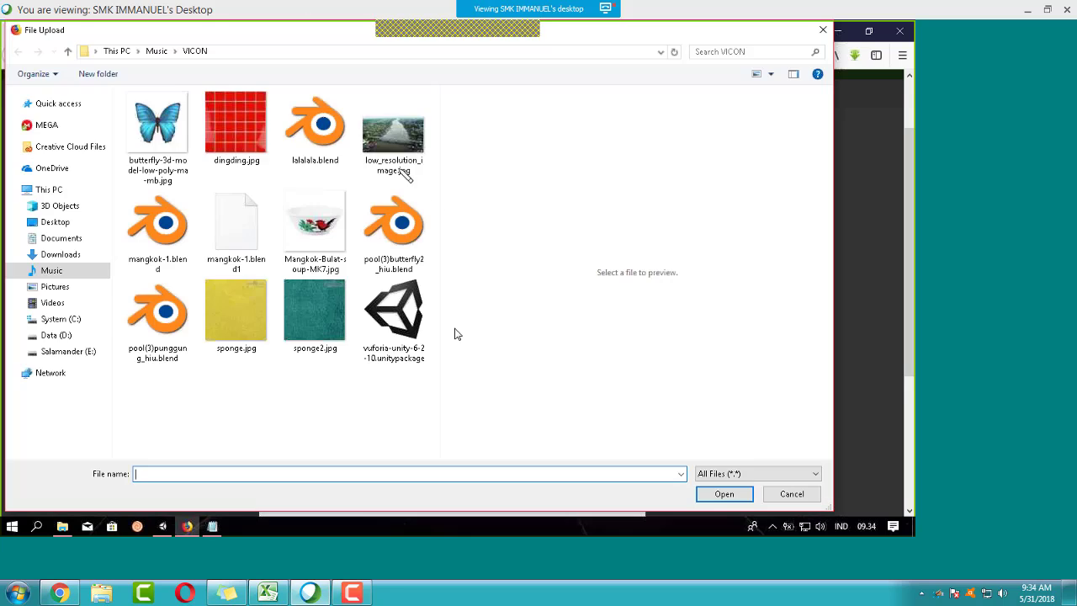
{"action": "left_click", "coordinate": [157, 135]}
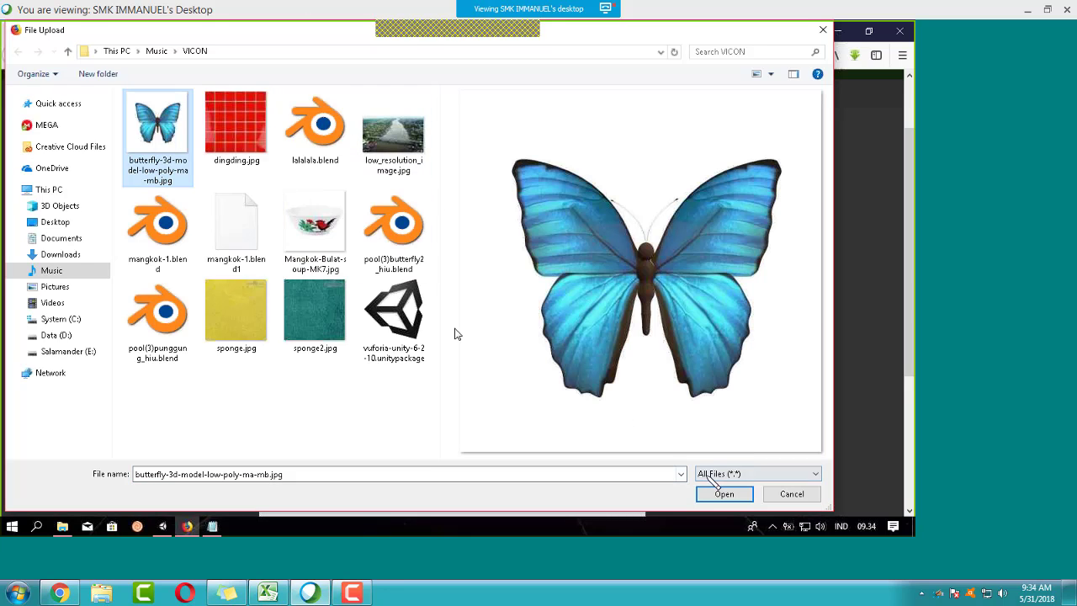
{"action": "left_click", "coordinate": [723, 494]}
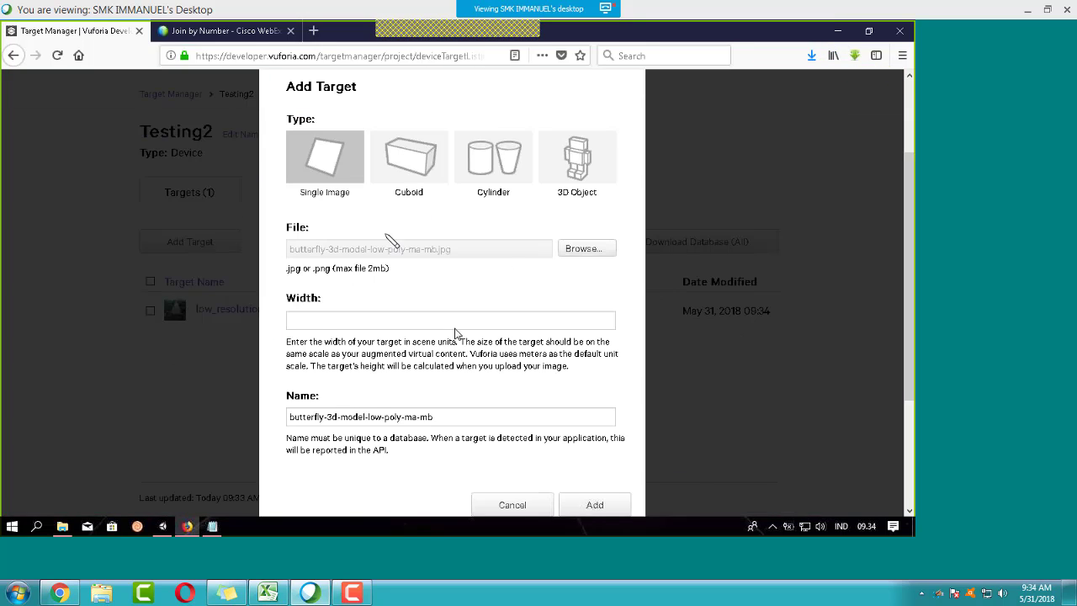
{"action": "left_click", "coordinate": [327, 322]}
{"action": "type", "text": "10"}
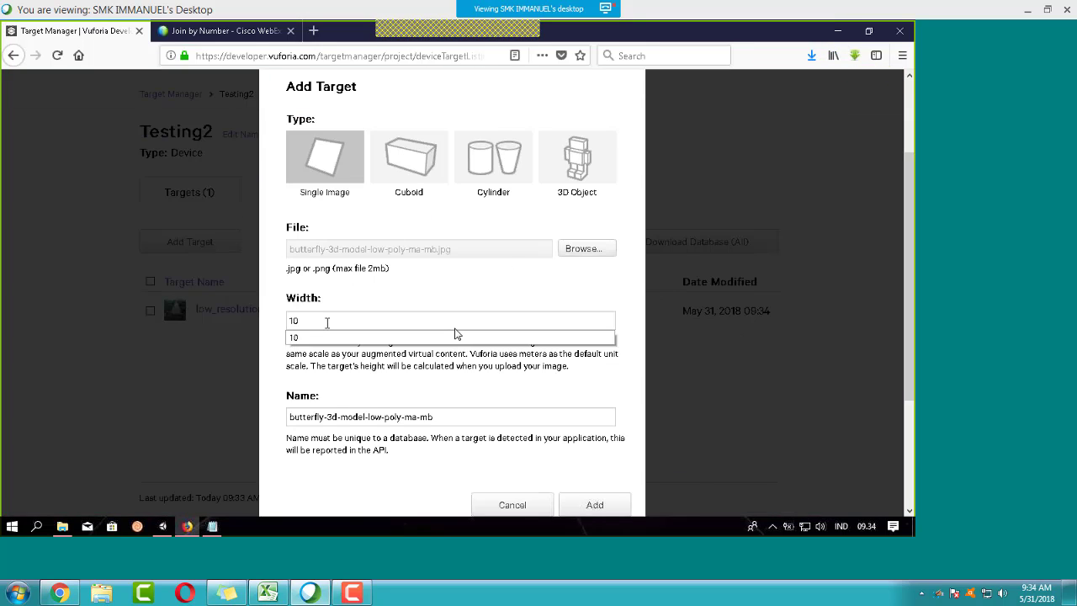
{"action": "scroll", "coordinate": [343, 320], "scroll_direction": "down", "scroll_amount": 3}
{"action": "left_click", "coordinate": [594, 350]}
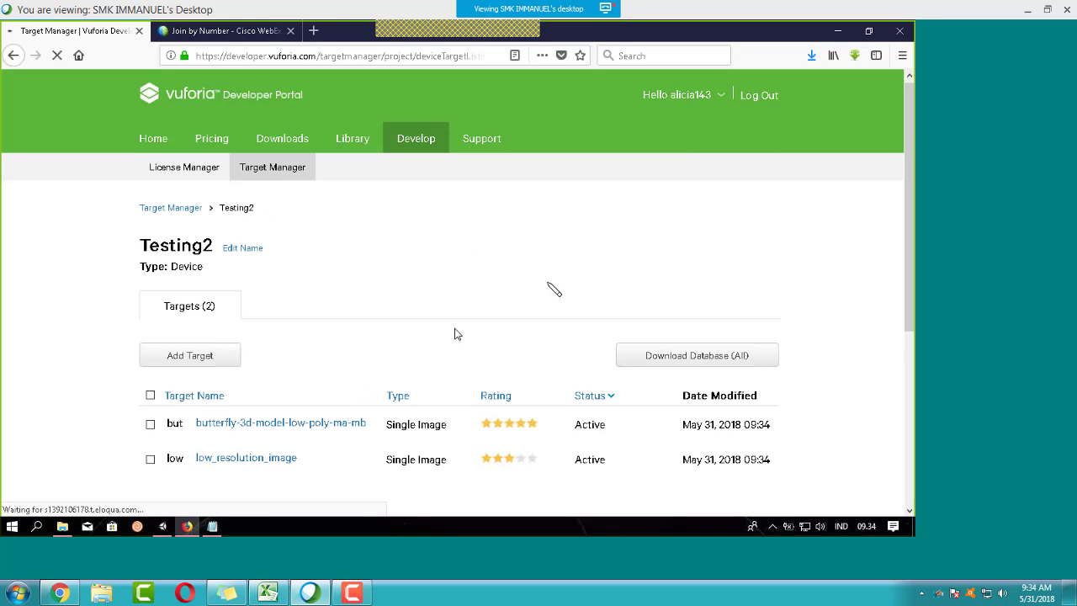
{"action": "scroll", "coordinate": [555, 290], "scroll_direction": "down", "scroll_amount": 3}
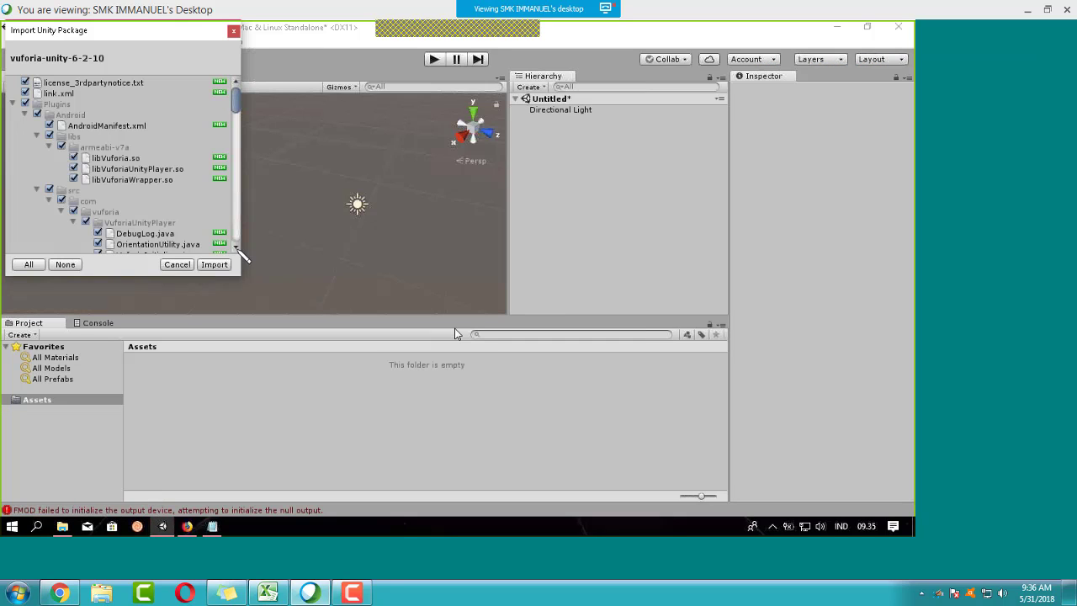
Step: Start importing the Vuforia package and view the Vuforia SDK downloads page in Firefox
{"action": "left_click", "coordinate": [213, 264]}
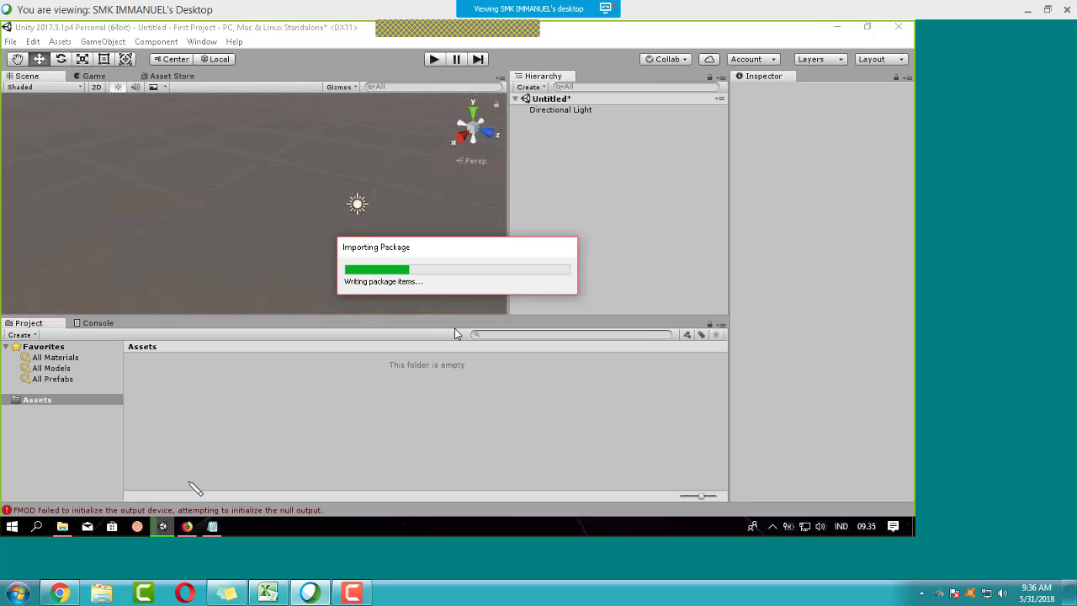
{"action": "left_click", "coordinate": [187, 525]}
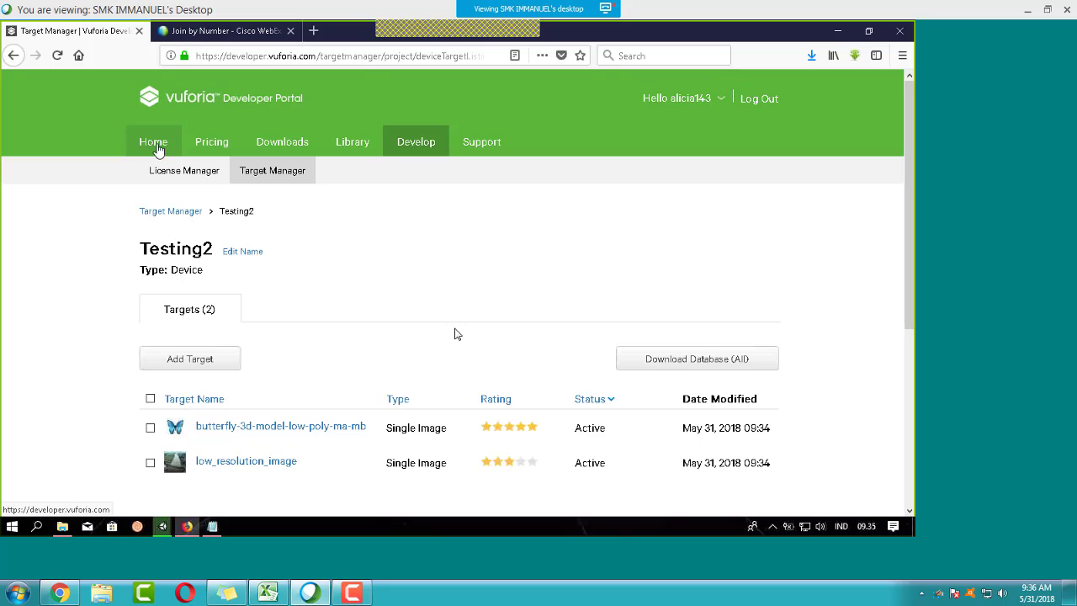
{"action": "left_click", "coordinate": [288, 173]}
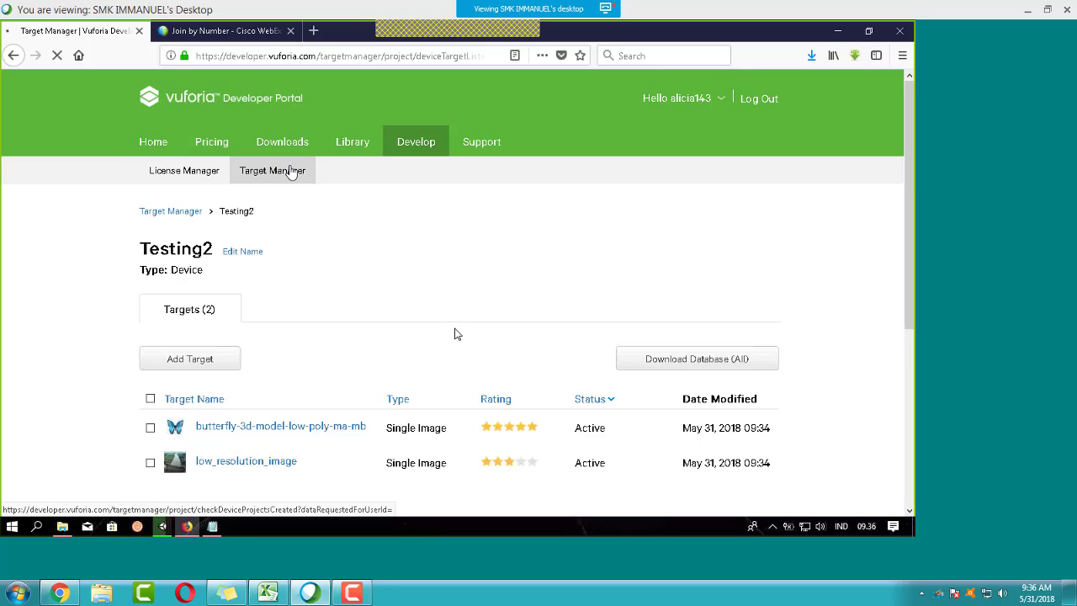
{"action": "scroll", "coordinate": [312, 241], "scroll_direction": "down", "scroll_amount": 5}
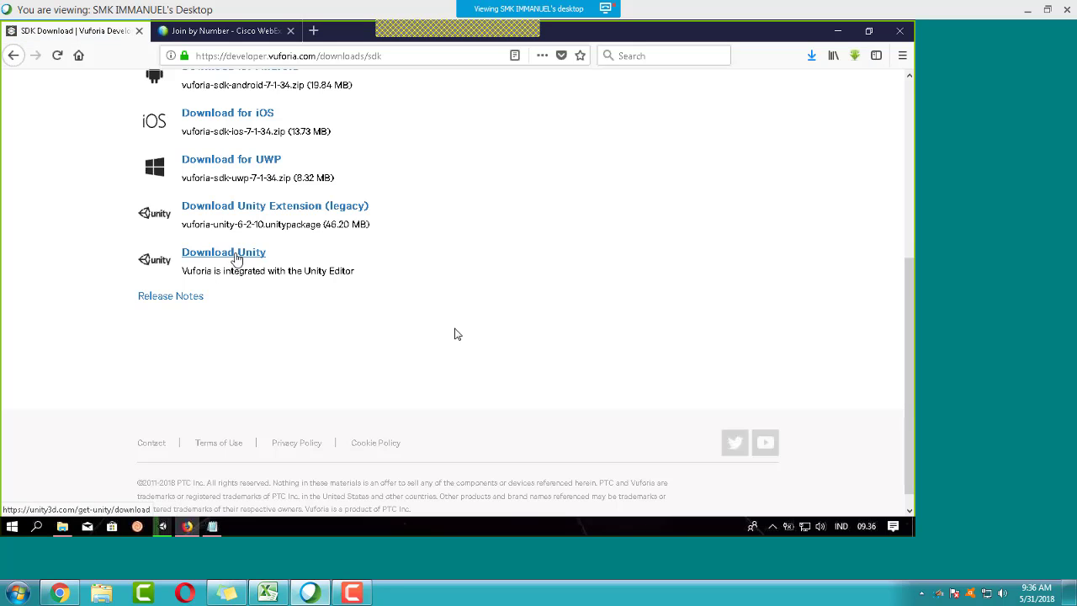
{"action": "scroll", "coordinate": [233, 202], "scroll_direction": "up", "scroll_amount": 3}
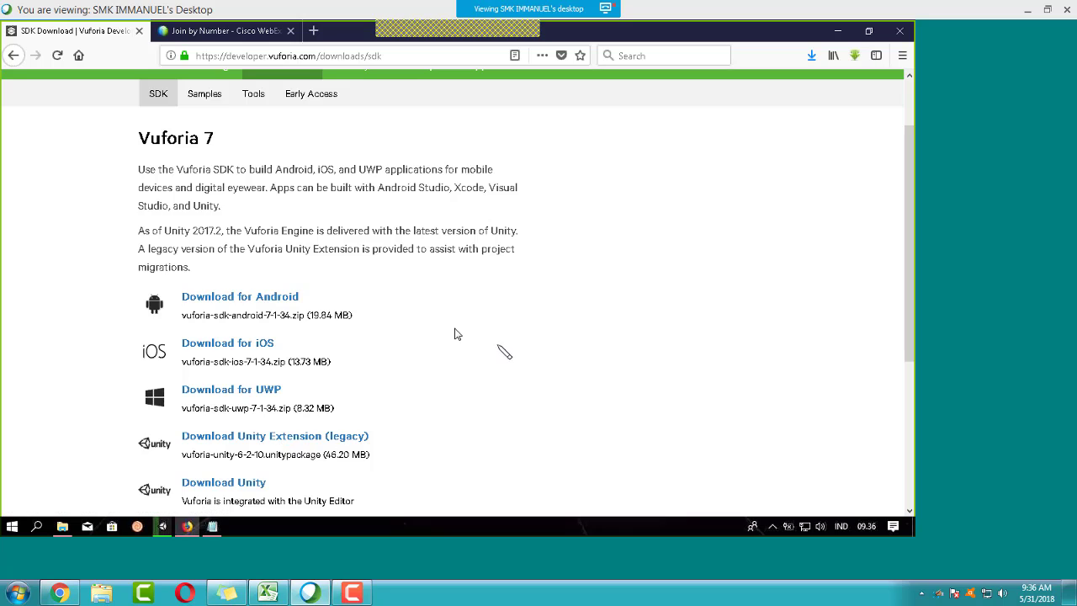
{"action": "scroll", "coordinate": [449, 320], "scroll_direction": "down", "scroll_amount": 3}
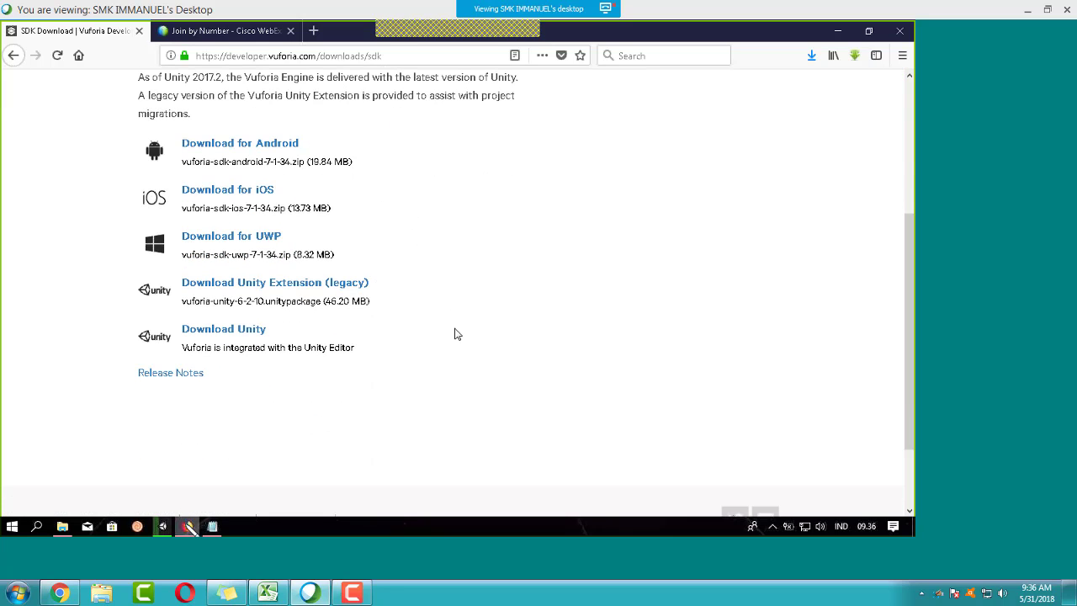
Step: Hide Firefox and minimize Notepad to get back to Unity
{"action": "left_click", "coordinate": [187, 526]}
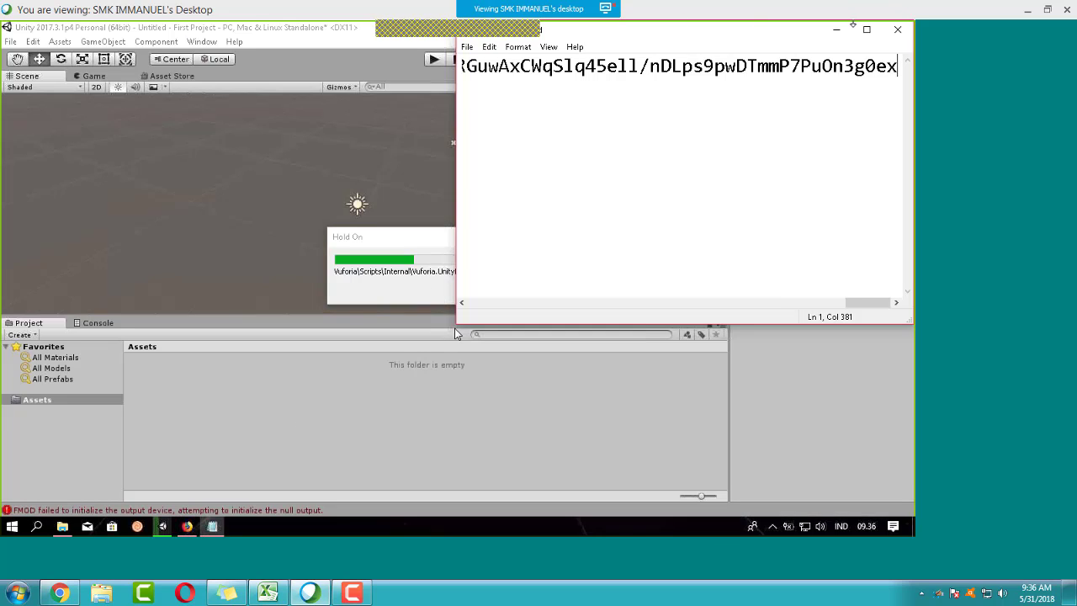
{"action": "left_click", "coordinate": [836, 30]}
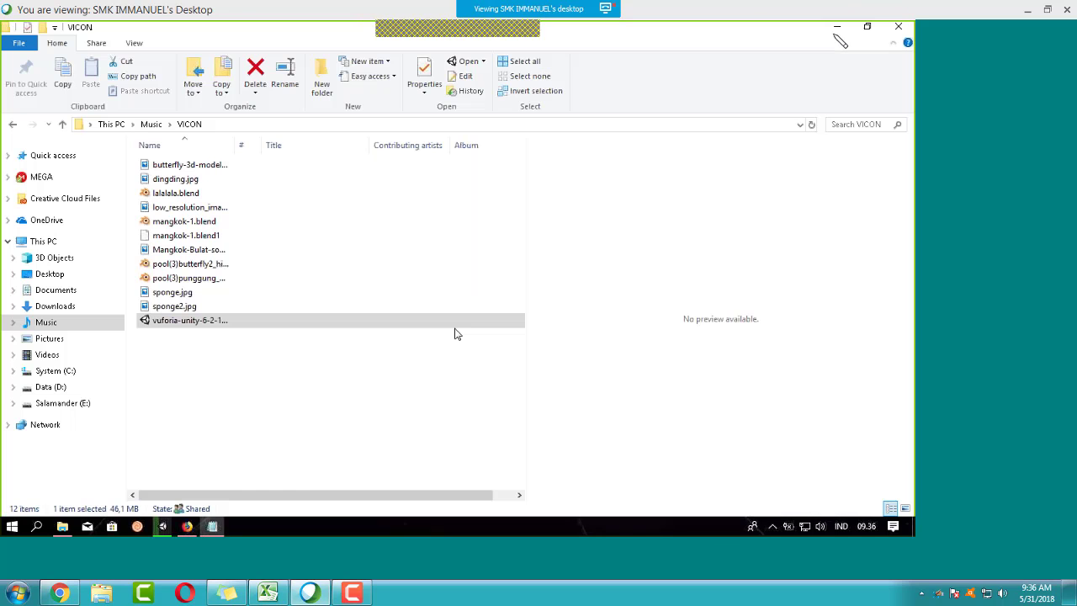
{"action": "left_click", "coordinate": [186, 526]}
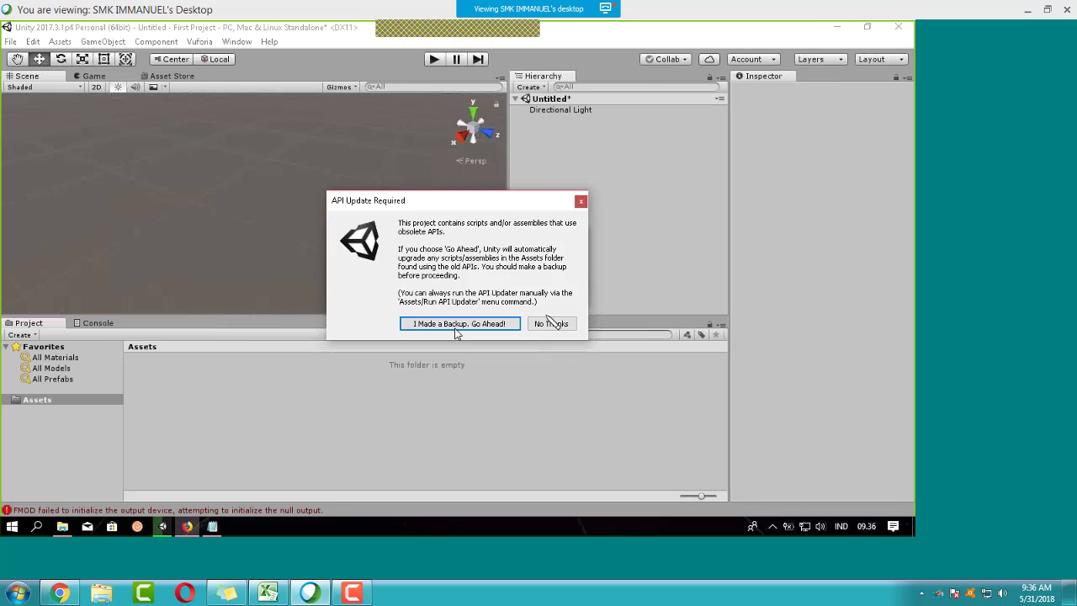
Step: Decline the API upgrade, let the import finish, and expand the Vuforia folder
{"action": "left_click", "coordinate": [538, 323]}
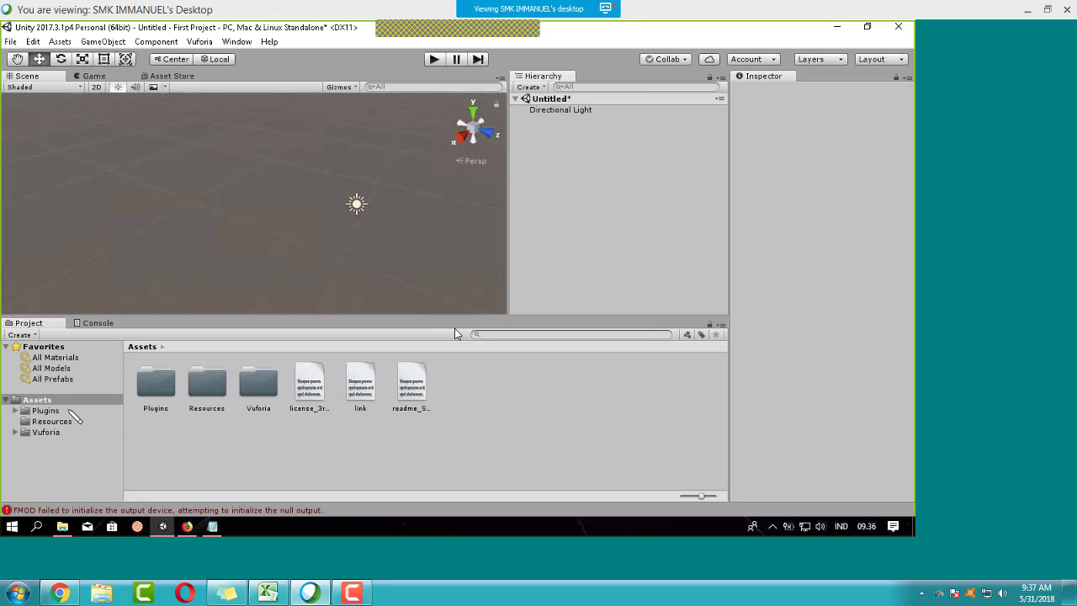
{"action": "left_click", "coordinate": [15, 432]}
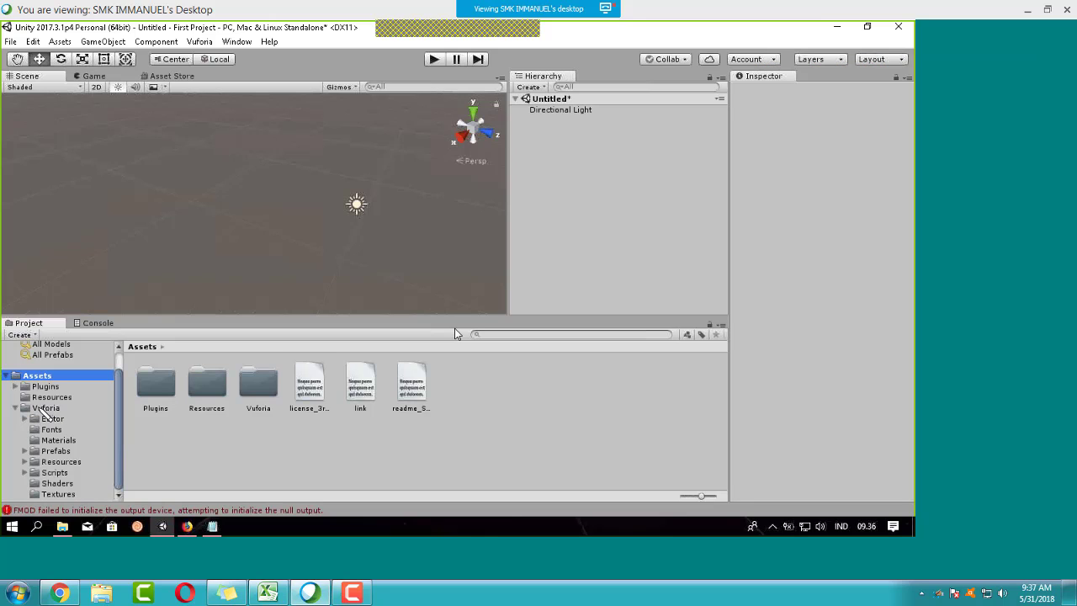
Step: Drag an ARCamera prefab into the scene, orbit around it, then switch to Firefox's WebEx tab
{"action": "left_click", "coordinate": [50, 452]}
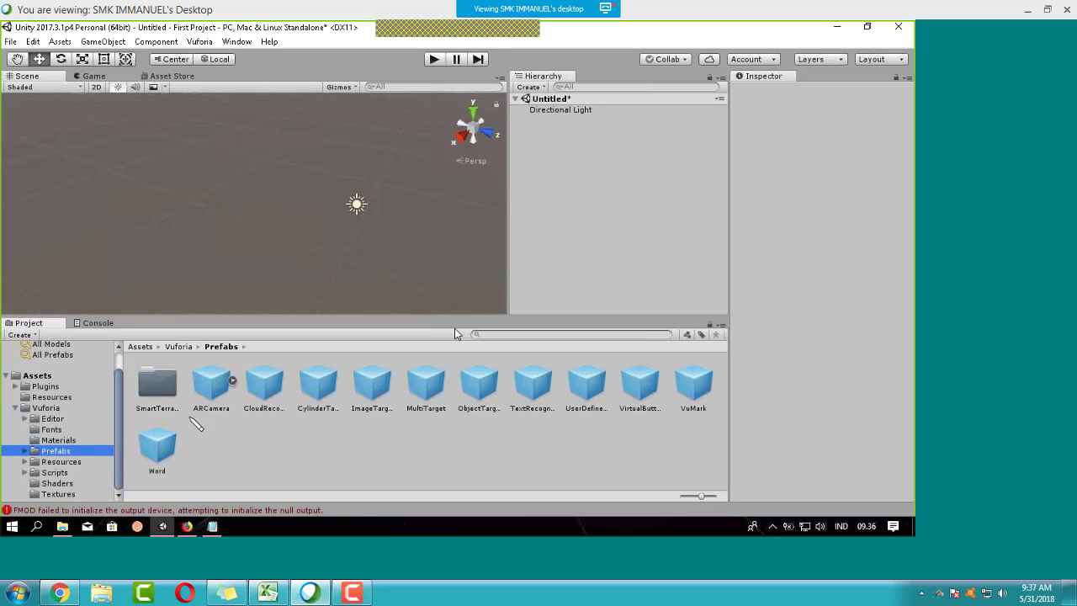
{"action": "left_click_drag", "start_coordinate": [219, 394], "coordinate": [593, 111]}
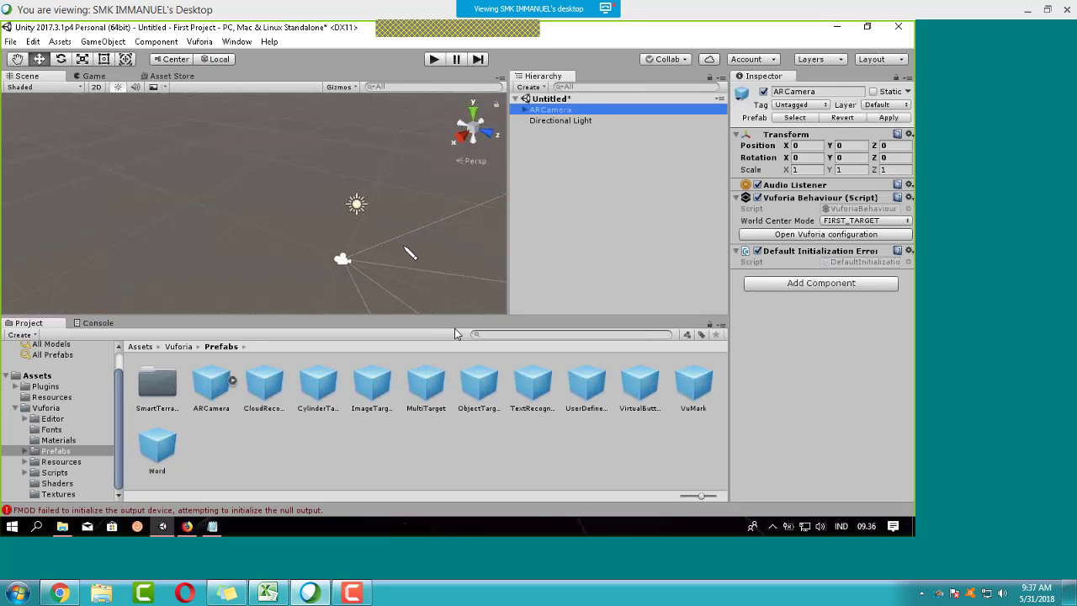
{"action": "left_click_drag", "start_coordinate": [410, 253], "coordinate": [411, 214], "text": "alt"}
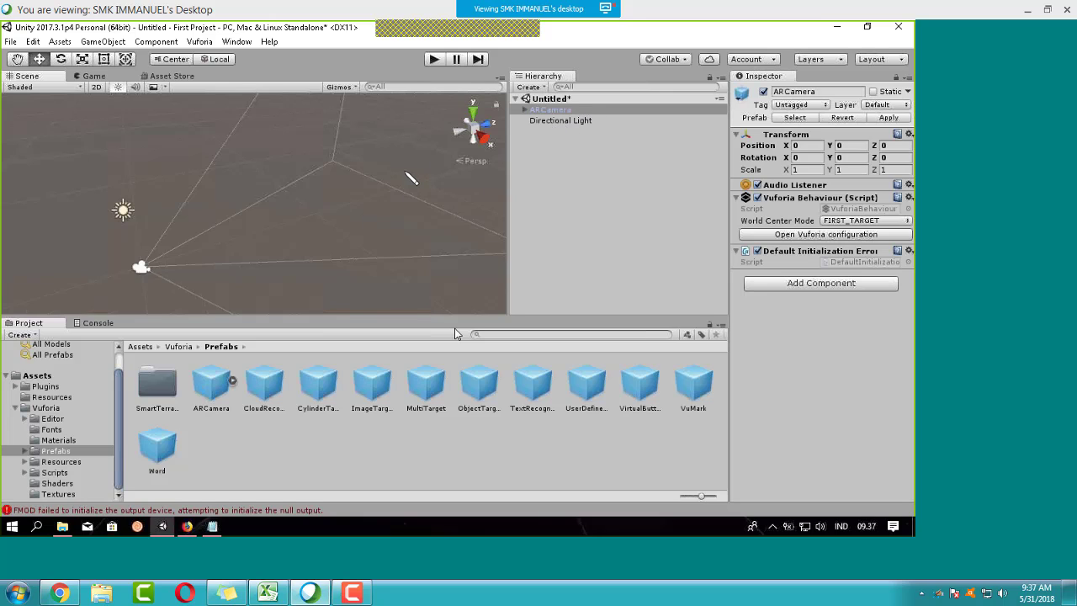
{"action": "left_click_drag", "start_coordinate": [316, 211], "coordinate": [354, 206], "text": "alt"}
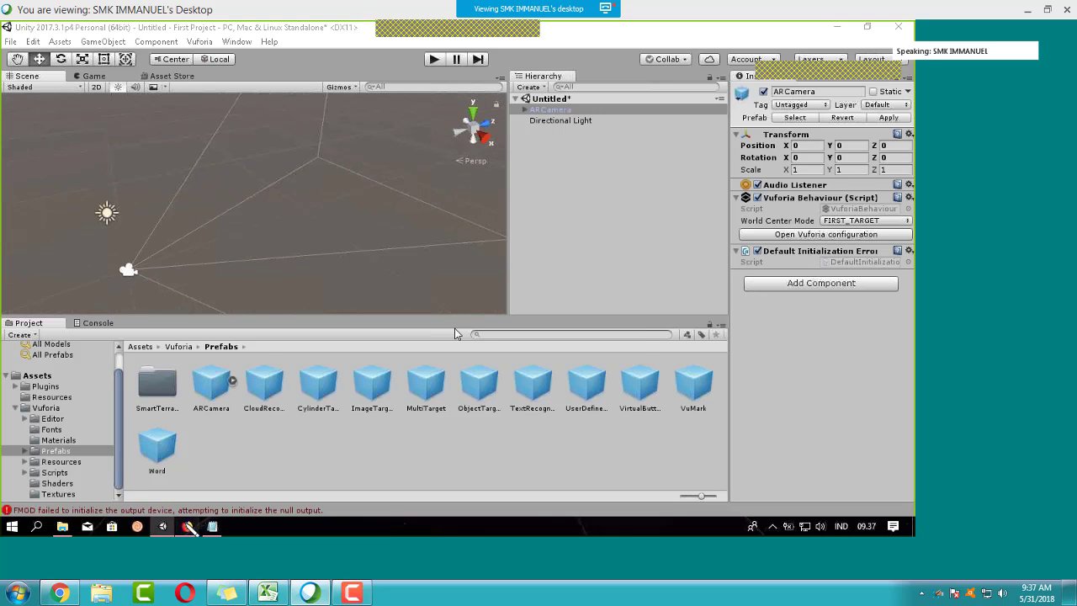
{"action": "left_click", "coordinate": [187, 526]}
{"action": "left_click", "coordinate": [239, 26]}
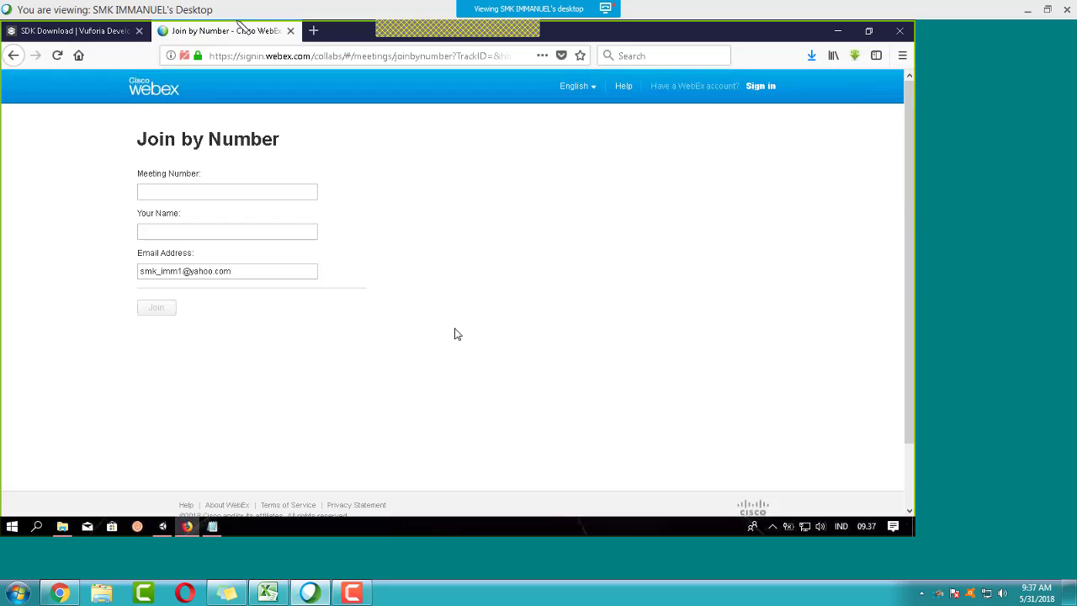
Step: Load developer.vuforia.com in a new Firefox tab and go to the Develop License Manager
{"action": "left_click", "coordinate": [126, 30]}
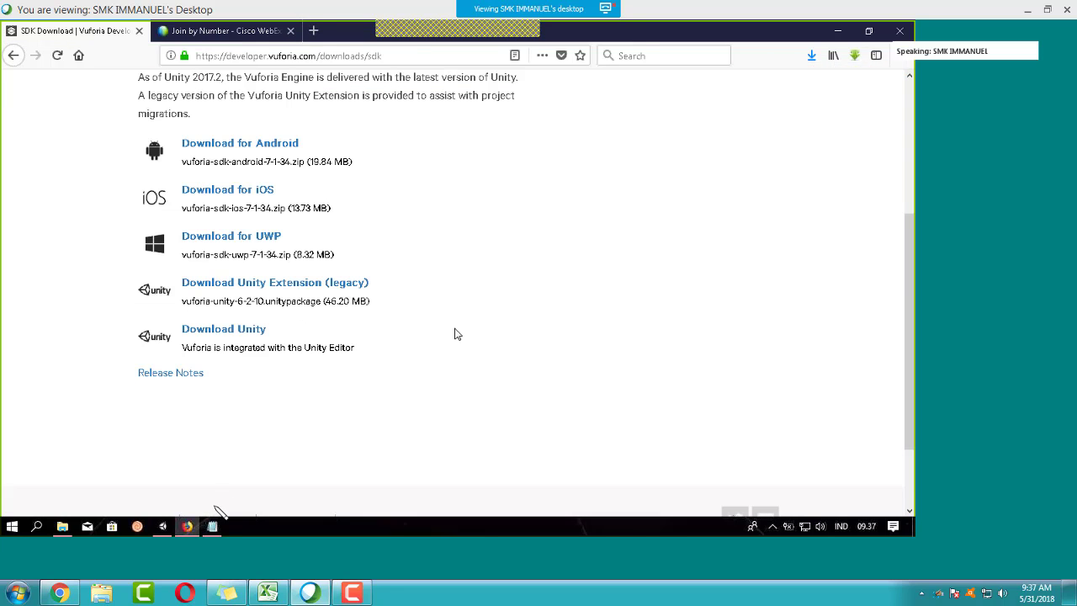
{"action": "left_click", "coordinate": [314, 30]}
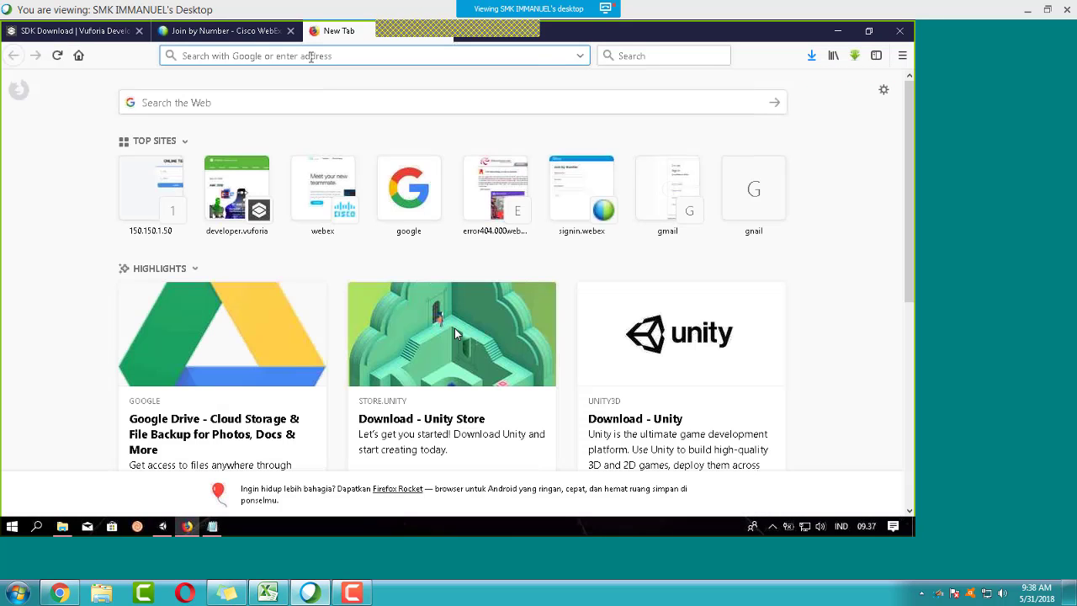
{"action": "type", "text": "deve"}
{"action": "key", "text": "Return"}
{"action": "left_click", "coordinate": [303, 55]}
{"action": "type", "text": "dev"}
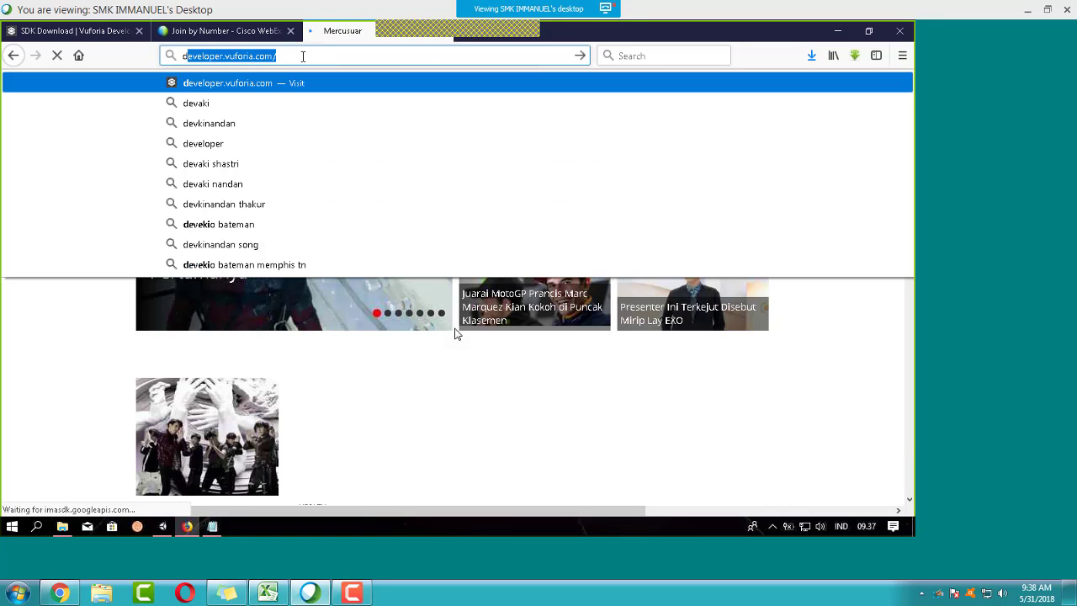
{"action": "type", "text": "e"}
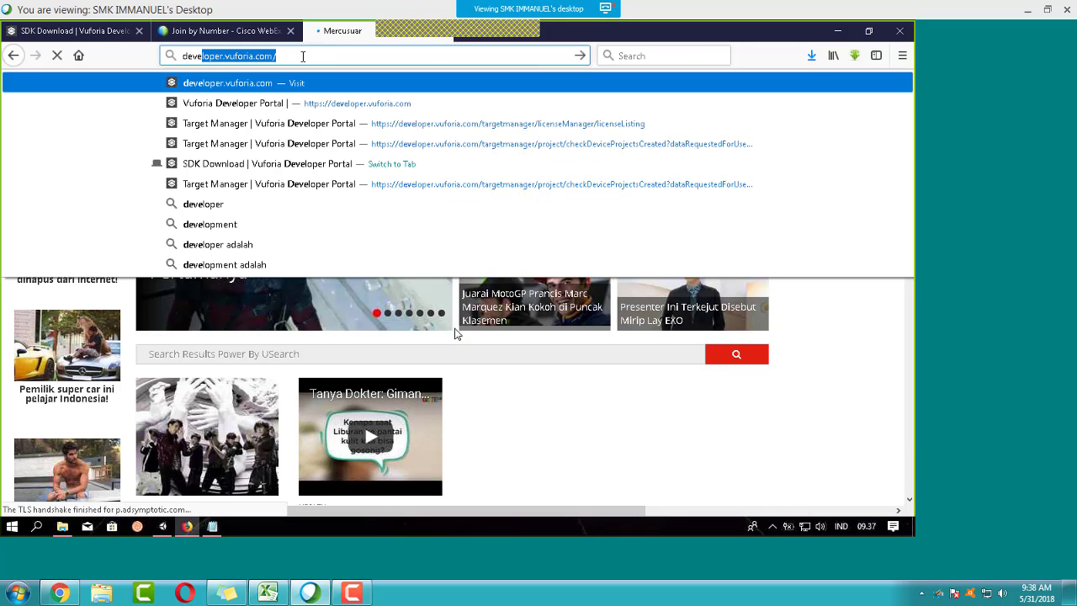
{"action": "key", "text": "Return"}
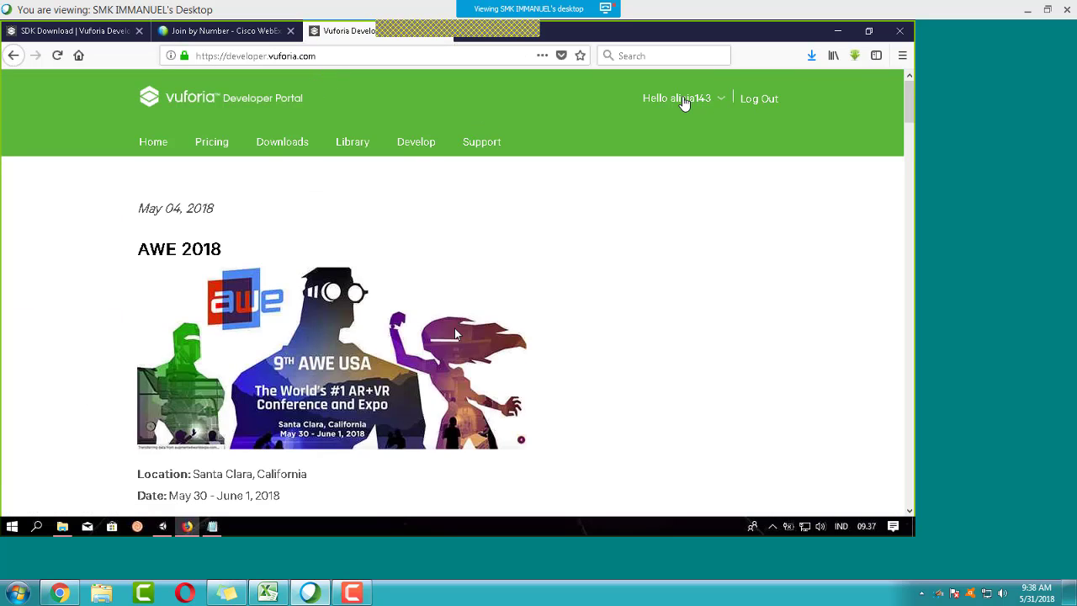
{"action": "left_click", "coordinate": [407, 141]}
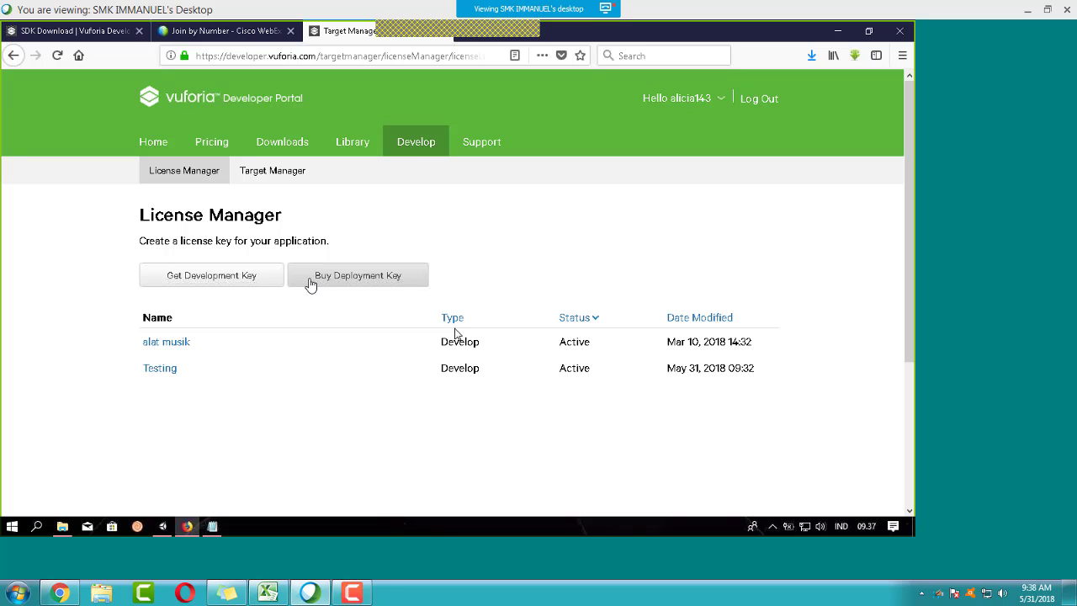
Step: Open the Testing2 database from Target Manager and mark the butterfly target for download
{"action": "left_click", "coordinate": [273, 170]}
{"action": "scroll", "coordinate": [180, 334], "scroll_direction": "down", "scroll_amount": 1}
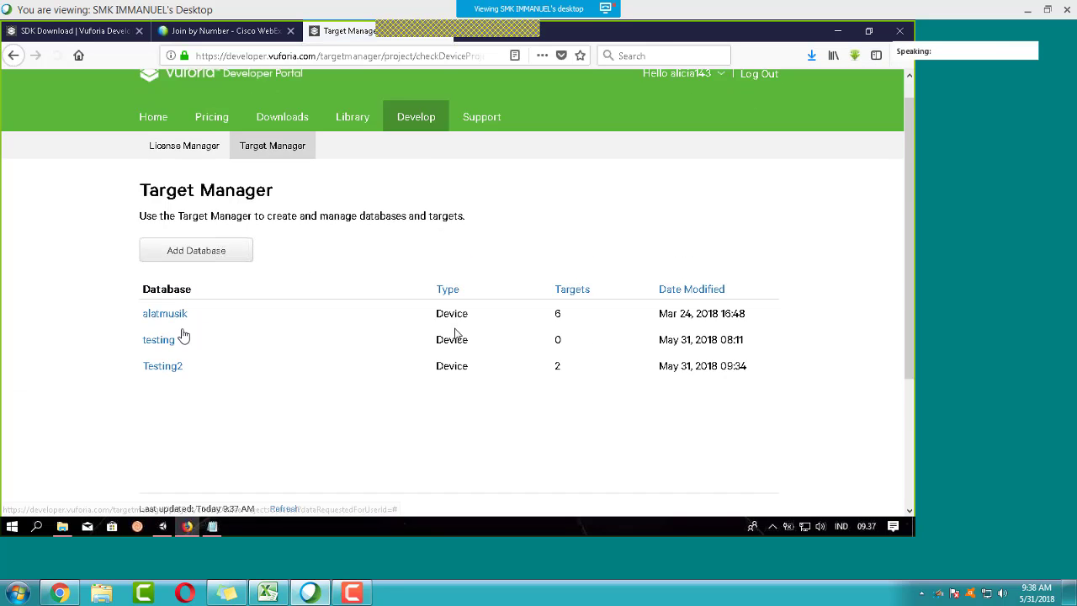
{"action": "left_click", "coordinate": [164, 322]}
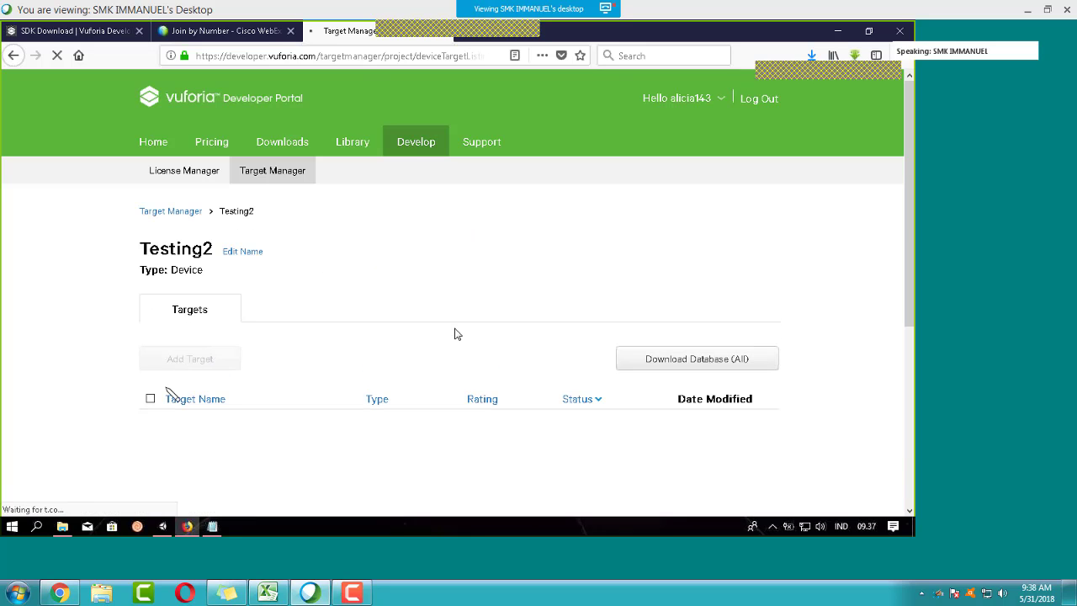
{"action": "scroll", "coordinate": [454, 334], "scroll_direction": "down", "scroll_amount": 2}
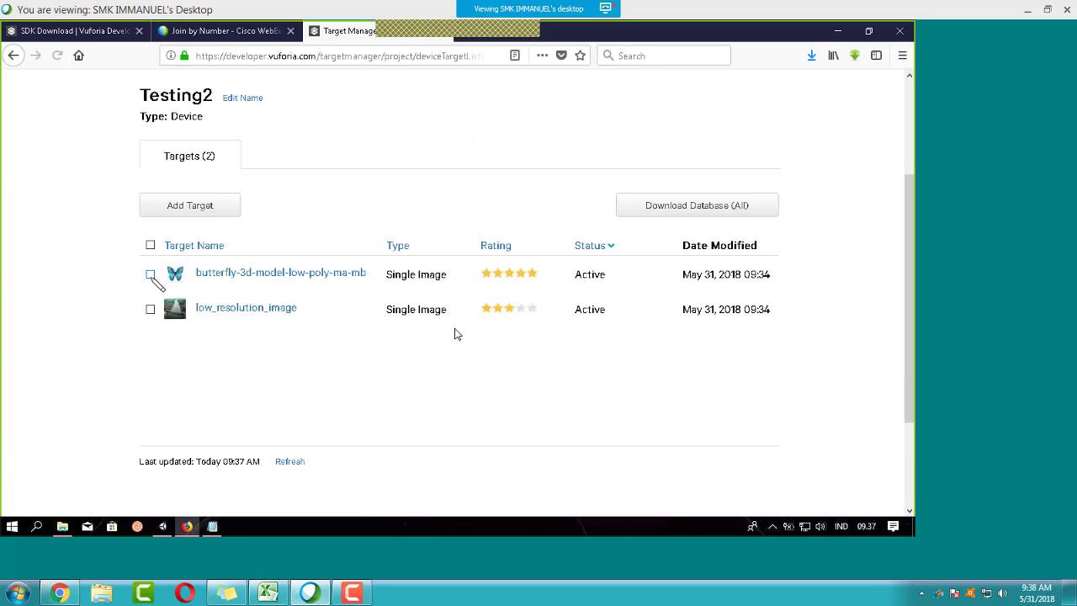
{"action": "left_click", "coordinate": [150, 275]}
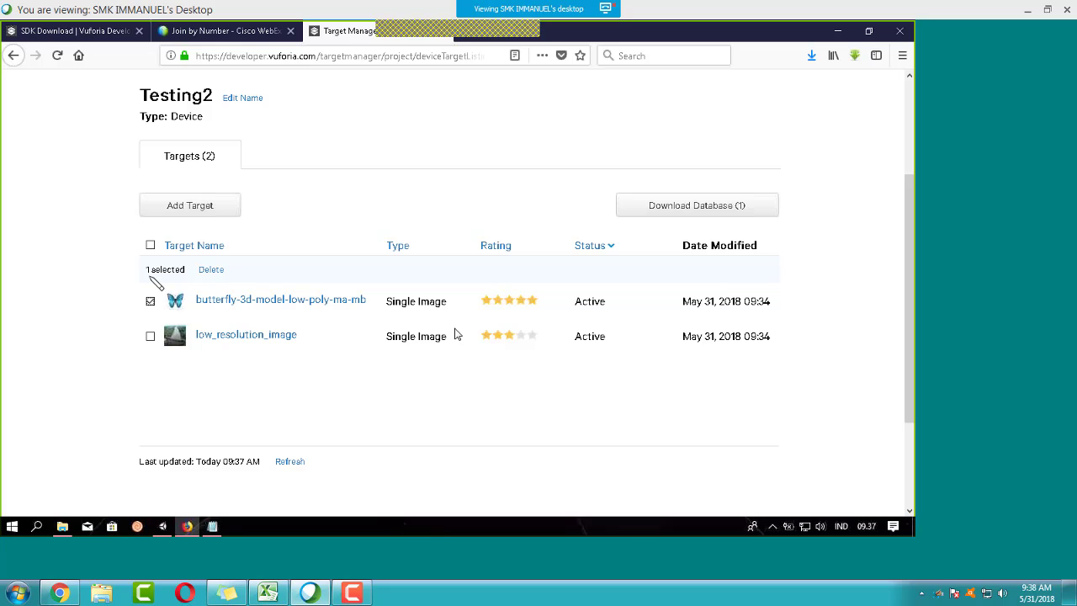
{"action": "scroll", "coordinate": [253, 253], "scroll_direction": "up", "scroll_amount": 3}
{"action": "scroll", "coordinate": [253, 253], "scroll_direction": "down", "scroll_amount": 1}
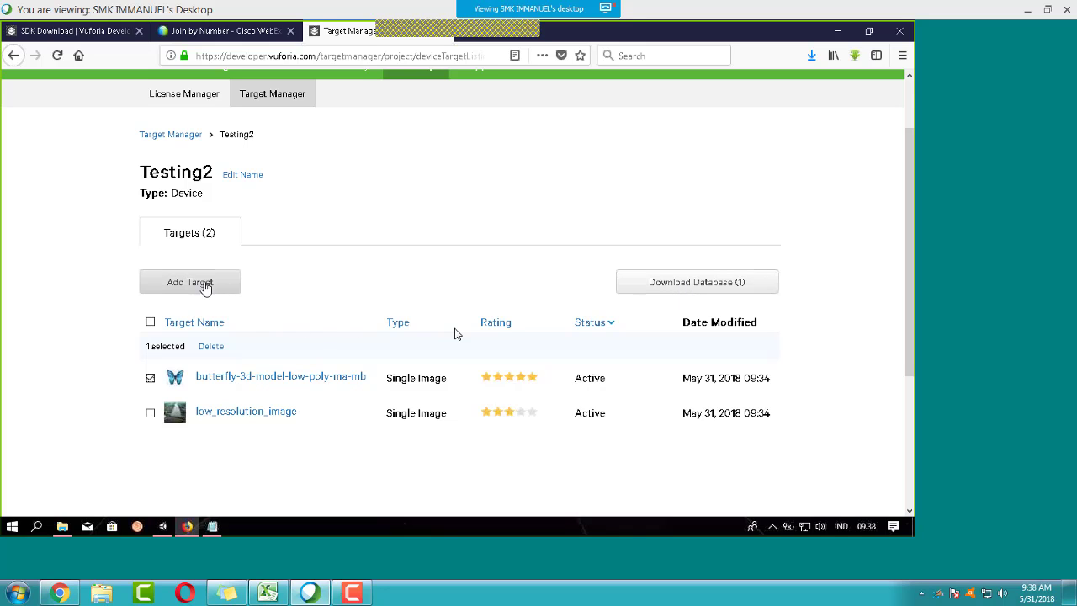
Step: Download the marked database for Unity Editor and save it as Testing2.unitypackage
{"action": "left_click", "coordinate": [736, 286]}
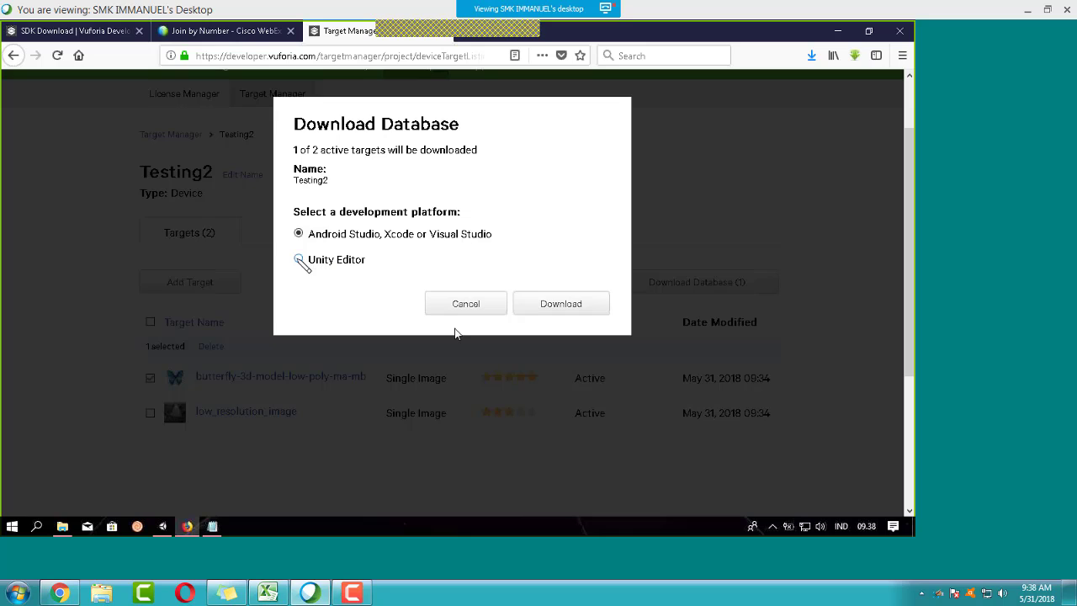
{"action": "left_click", "coordinate": [299, 259]}
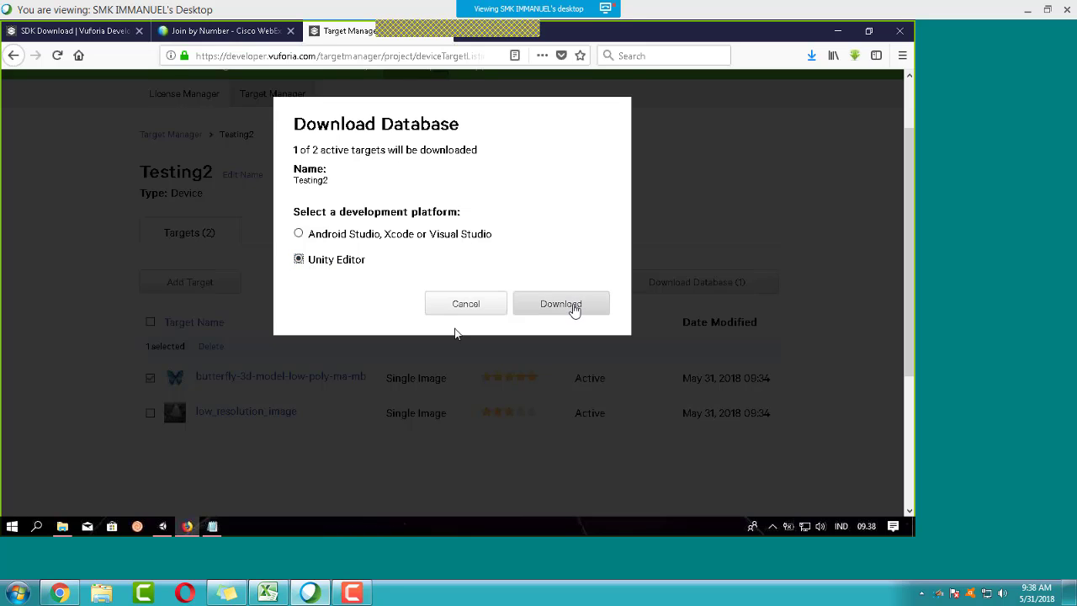
{"action": "left_click", "coordinate": [571, 308]}
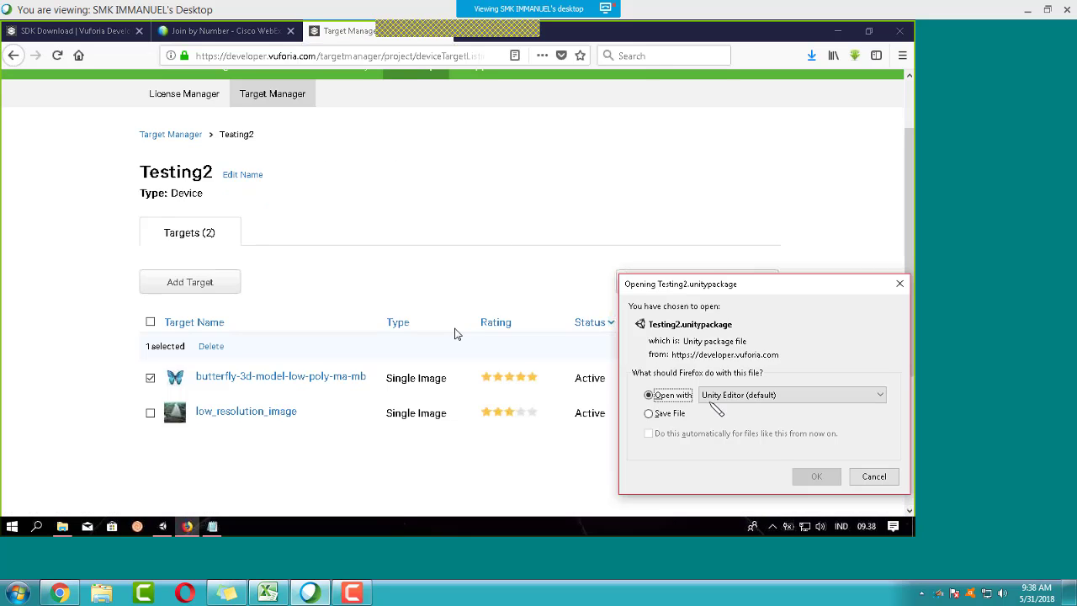
{"action": "left_click", "coordinate": [673, 414]}
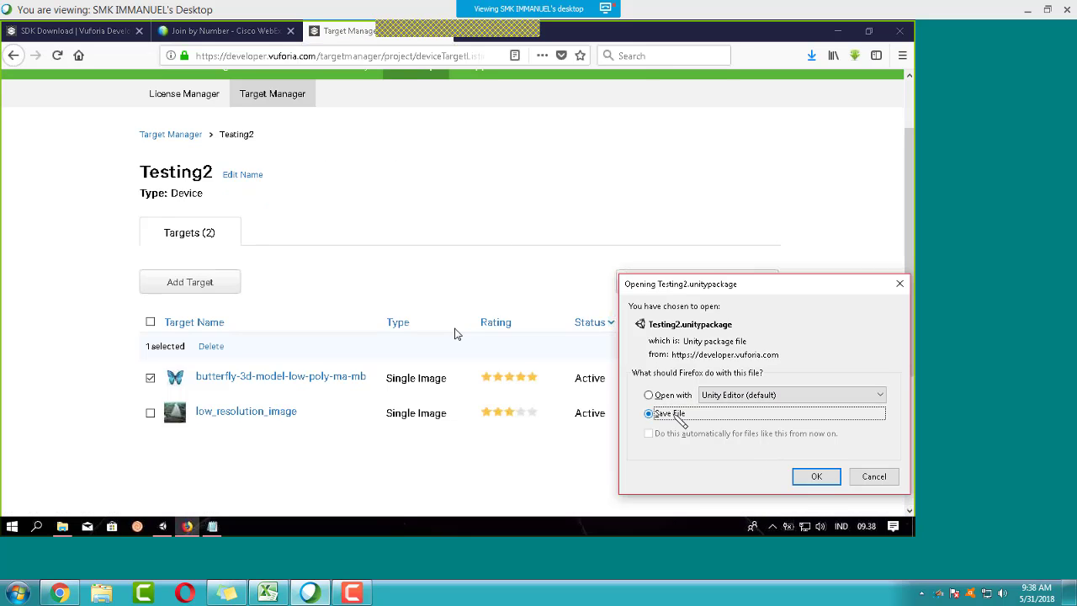
{"action": "left_click", "coordinate": [816, 476]}
{"action": "scroll", "coordinate": [403, 313], "scroll_direction": "down", "scroll_amount": 2}
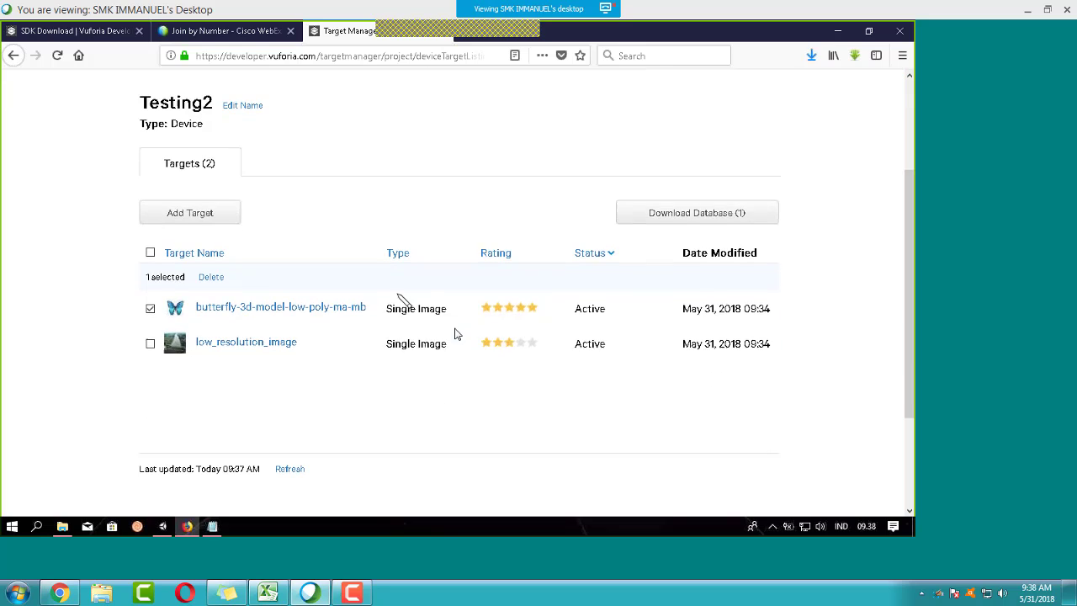
{"action": "left_click", "coordinate": [63, 526]}
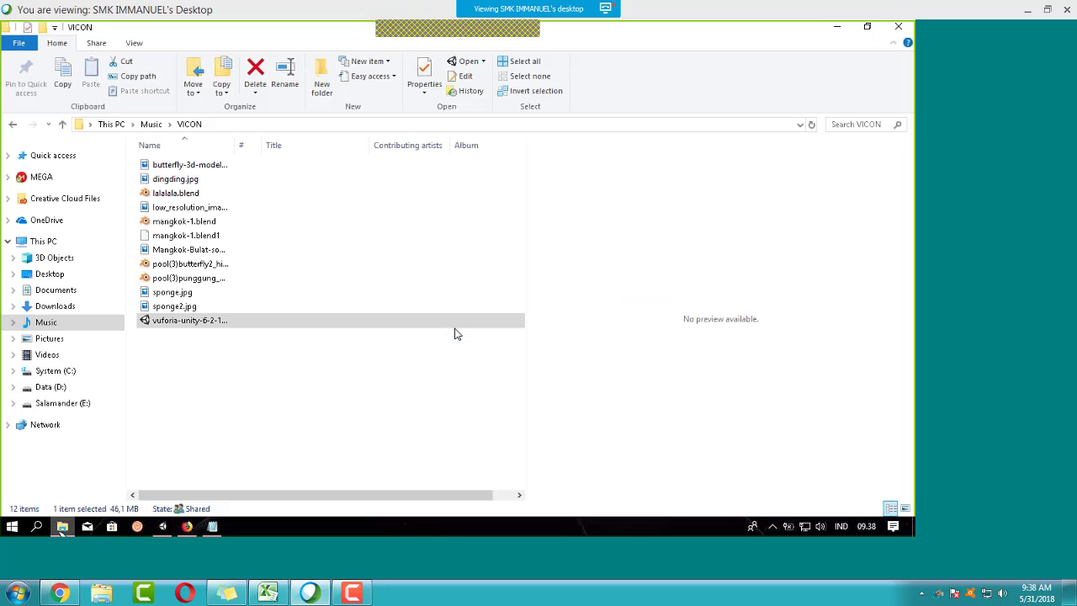
Step: Locate the downloaded Testing2.unitypackage (87.9 KB) in the Downloads folder
{"action": "left_click", "coordinate": [55, 305]}
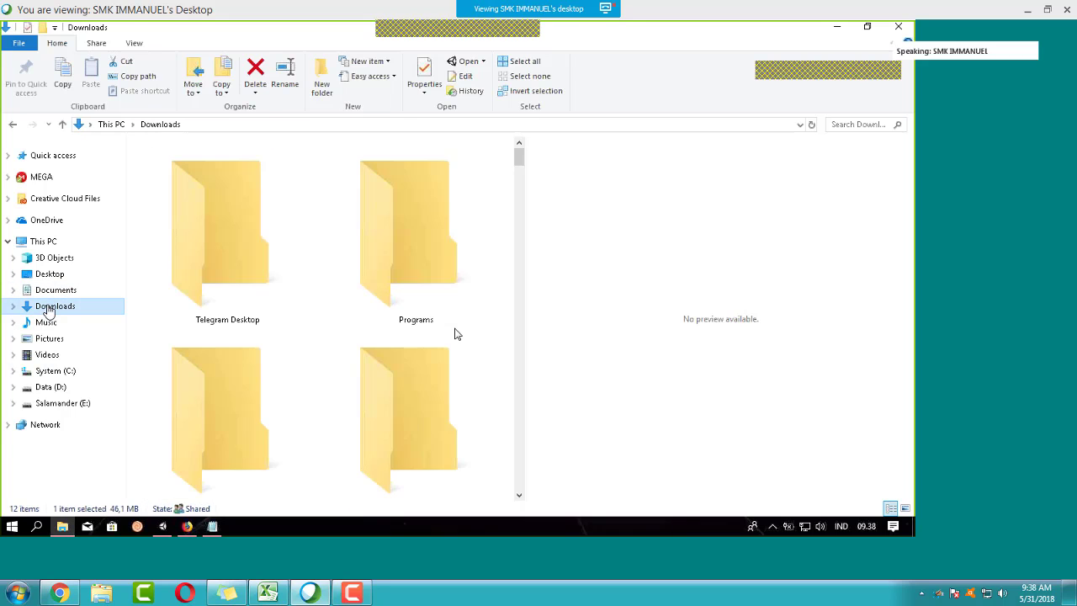
{"action": "scroll", "coordinate": [330, 248], "scroll_direction": "down", "scroll_amount": 10}
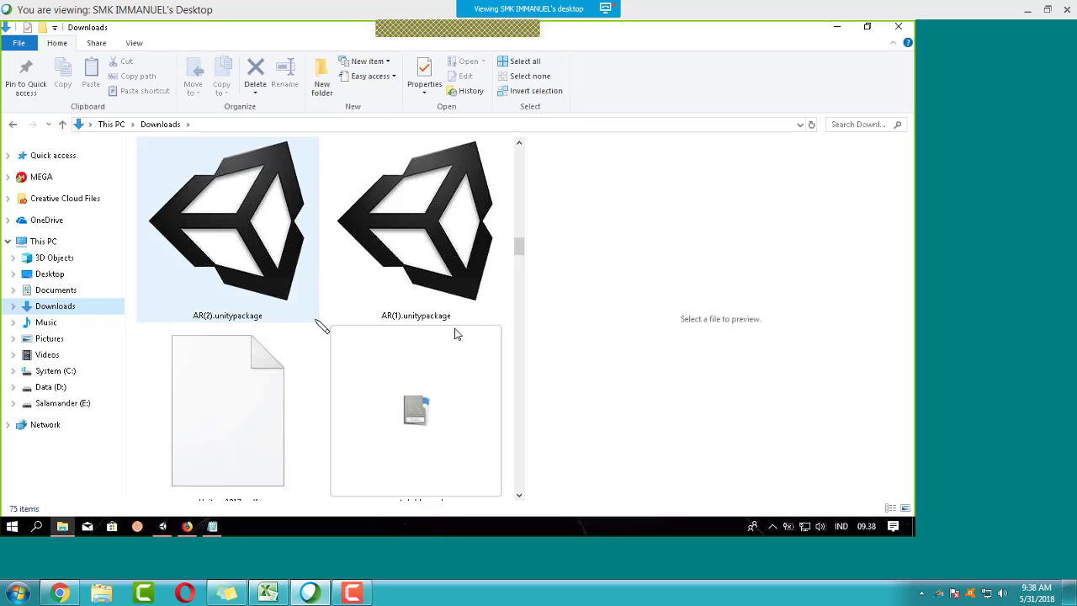
{"action": "scroll", "coordinate": [322, 327], "scroll_direction": "down", "scroll_amount": 10}
{"action": "scroll", "coordinate": [322, 326], "scroll_direction": "up", "scroll_amount": 10}
{"action": "scroll", "coordinate": [322, 327], "scroll_direction": "up", "scroll_amount": 5}
{"action": "left_click", "coordinate": [431, 295]}
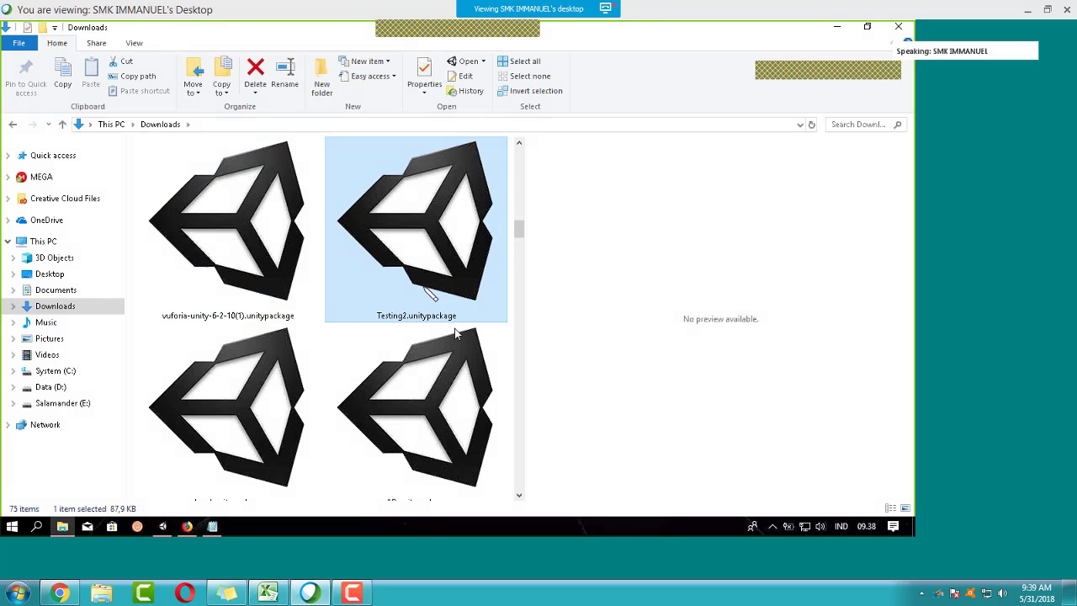
{"action": "left_click", "coordinate": [163, 526]}
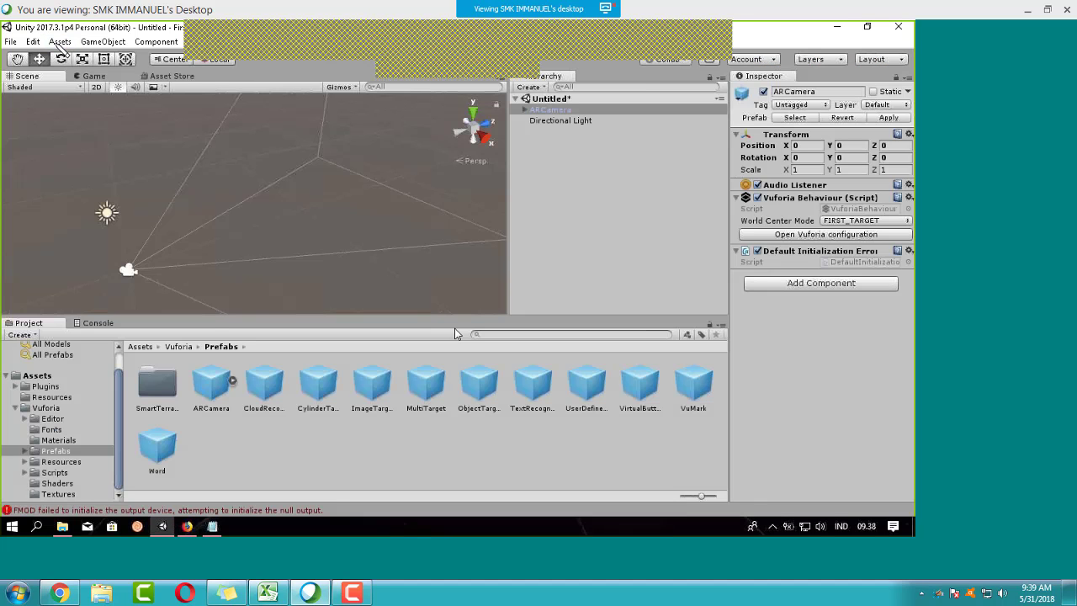
Step: Import Testing2.unitypackage into the project as a custom package
{"action": "left_click", "coordinate": [58, 42]}
{"action": "mouse_move", "coordinate": [156, 160]}
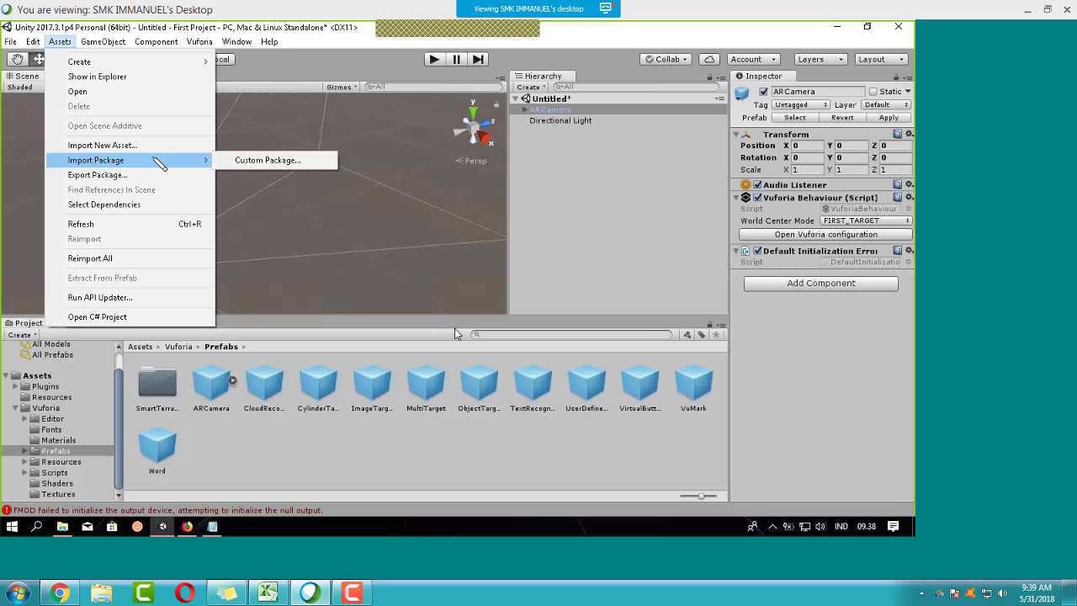
{"action": "left_click", "coordinate": [268, 160]}
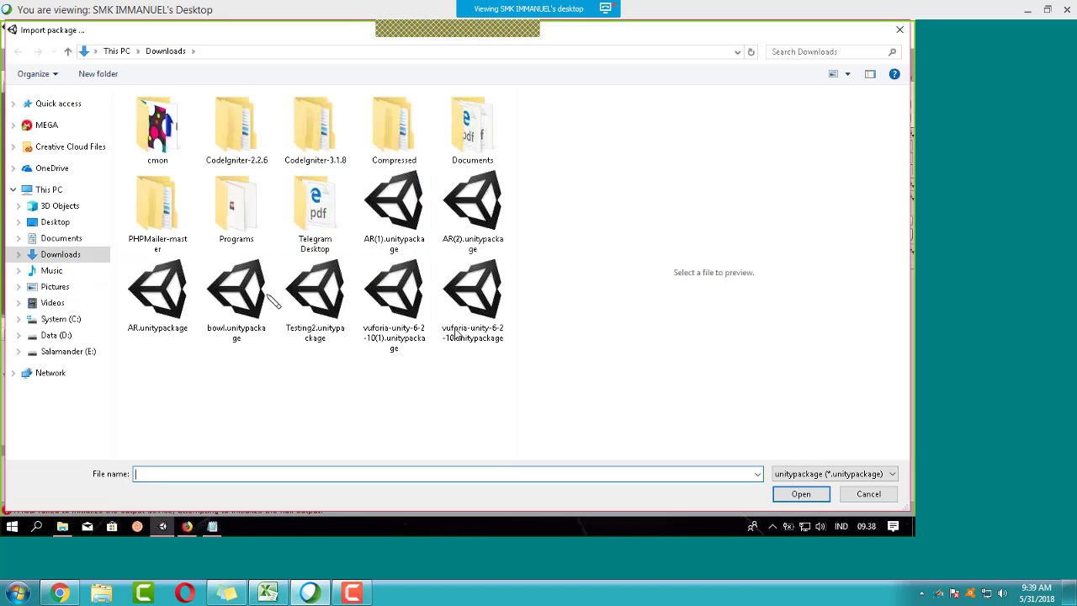
{"action": "left_click", "coordinate": [320, 315]}
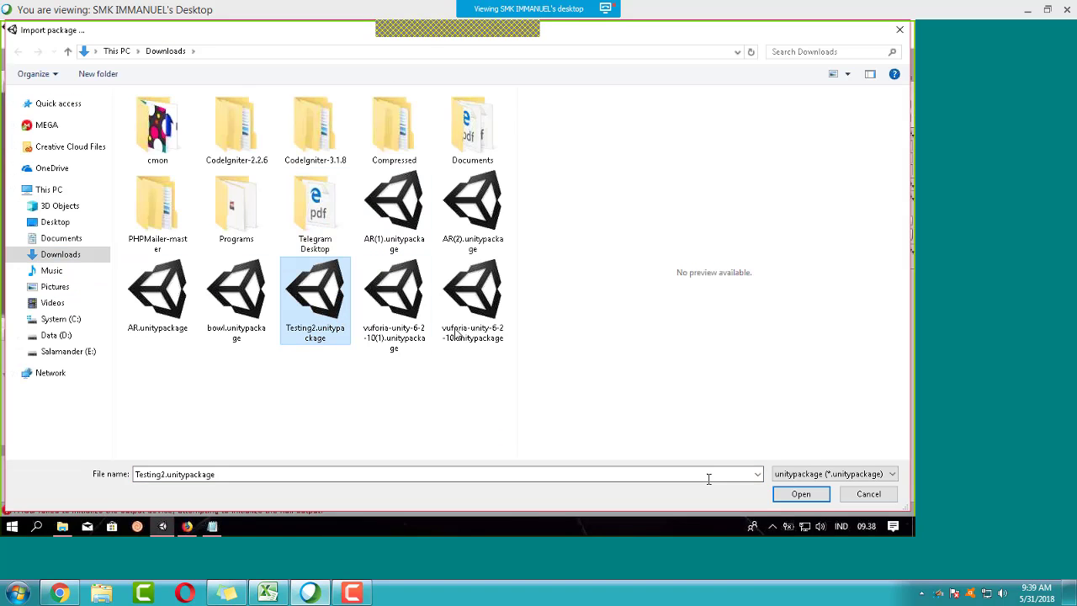
{"action": "left_click", "coordinate": [814, 495]}
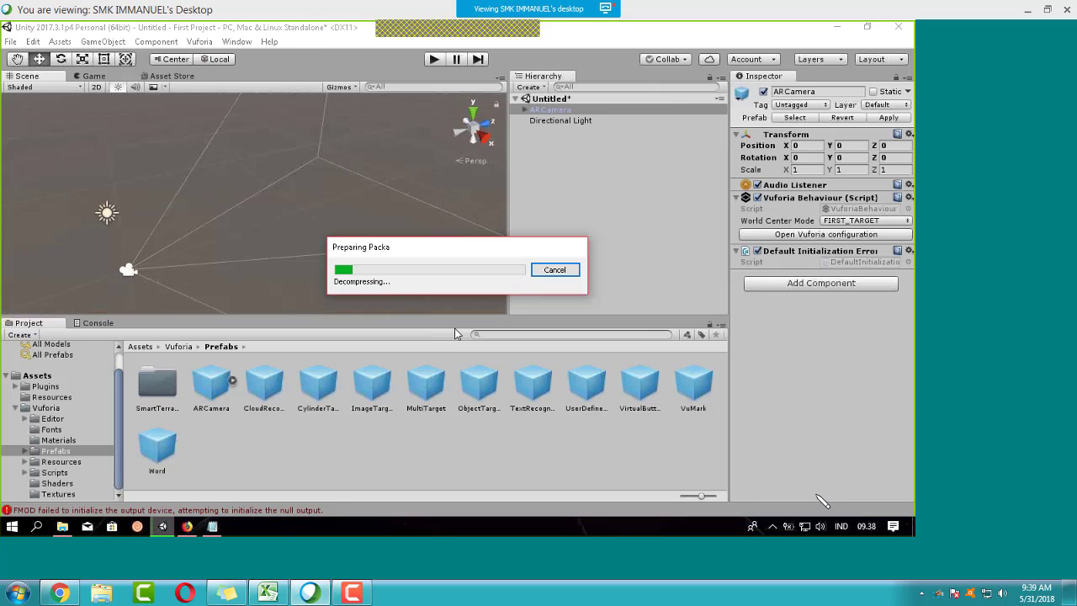
{"action": "left_click", "coordinate": [214, 265]}
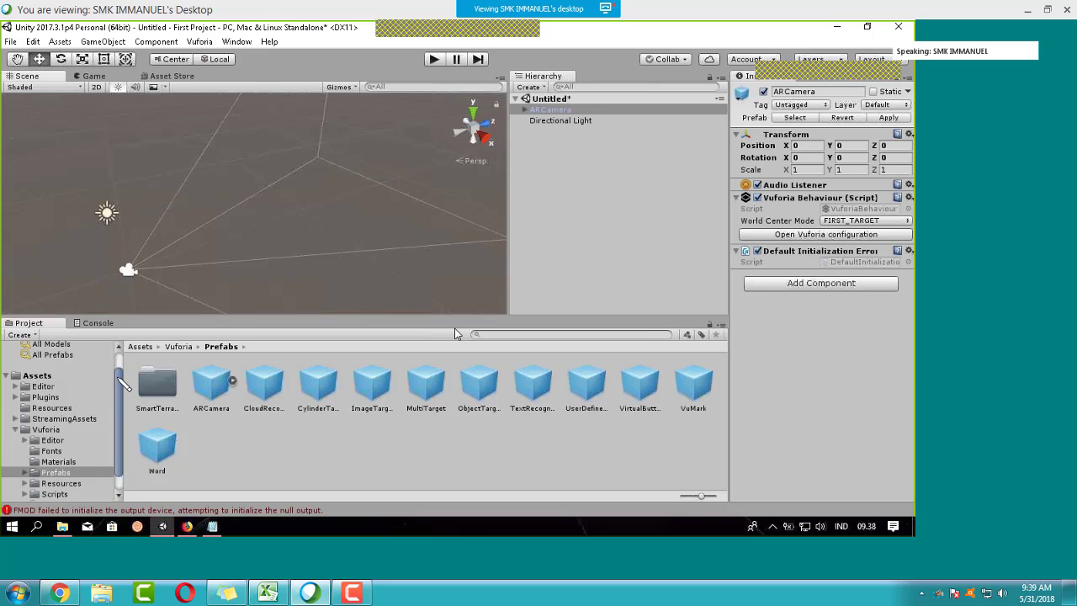
Step: Browse the Project window to Editor > Vuforia > ImageTargetTextures > Testing2
{"action": "left_click_drag", "start_coordinate": [121, 379], "coordinate": [124, 401]}
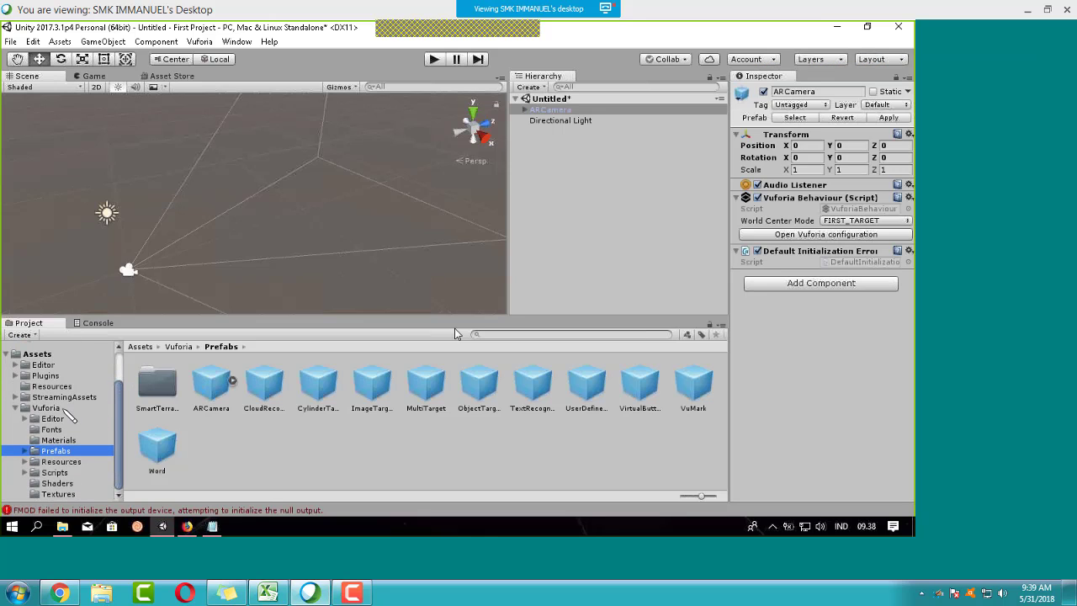
{"action": "left_click", "coordinate": [50, 366]}
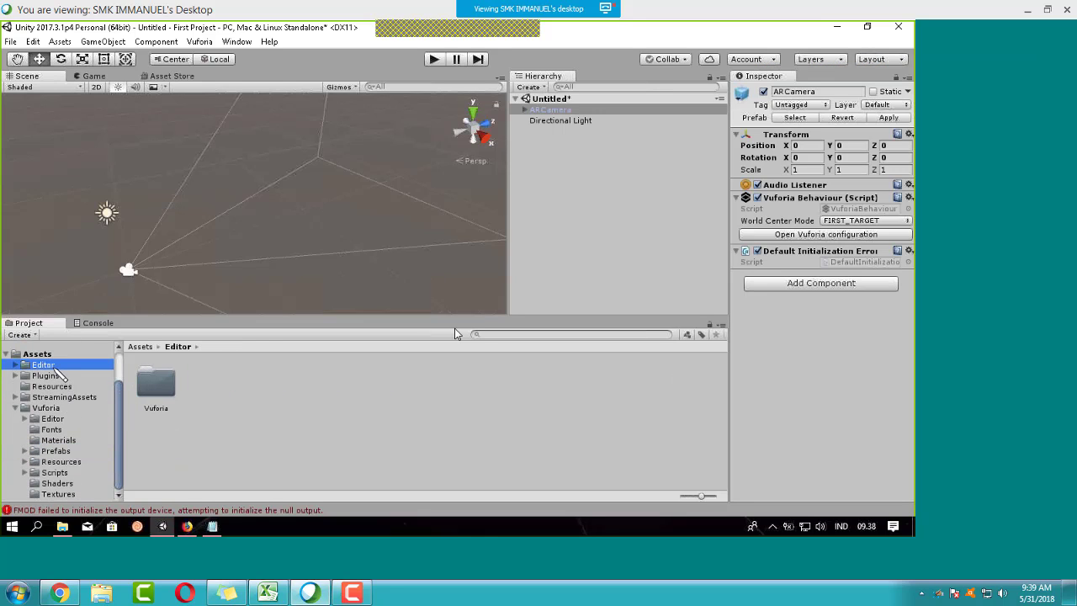
{"action": "double_click", "coordinate": [161, 393]}
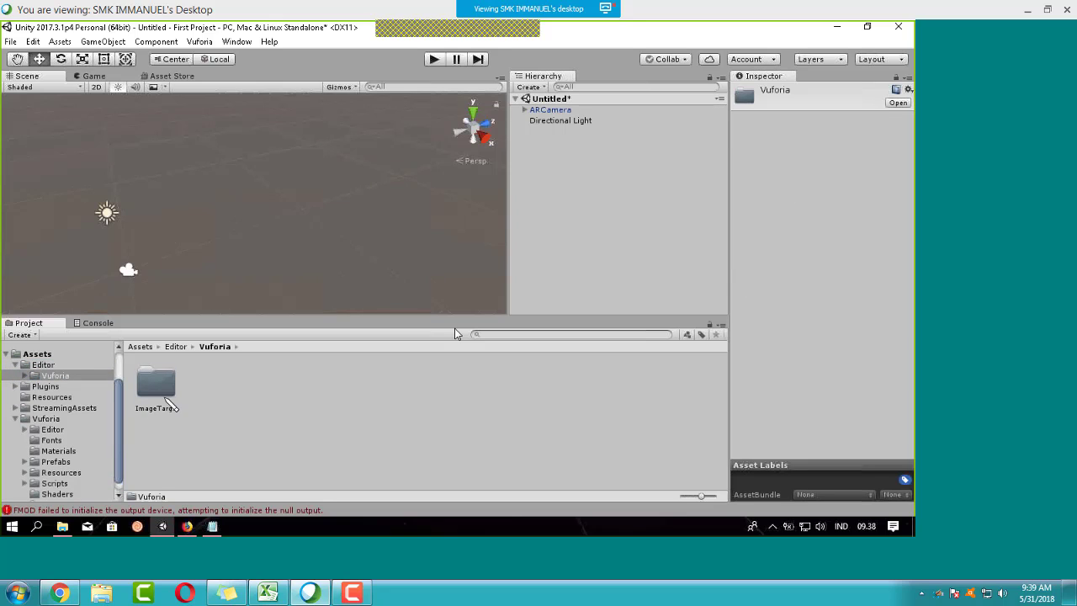
{"action": "double_click", "coordinate": [167, 395]}
{"action": "double_click", "coordinate": [168, 402]}
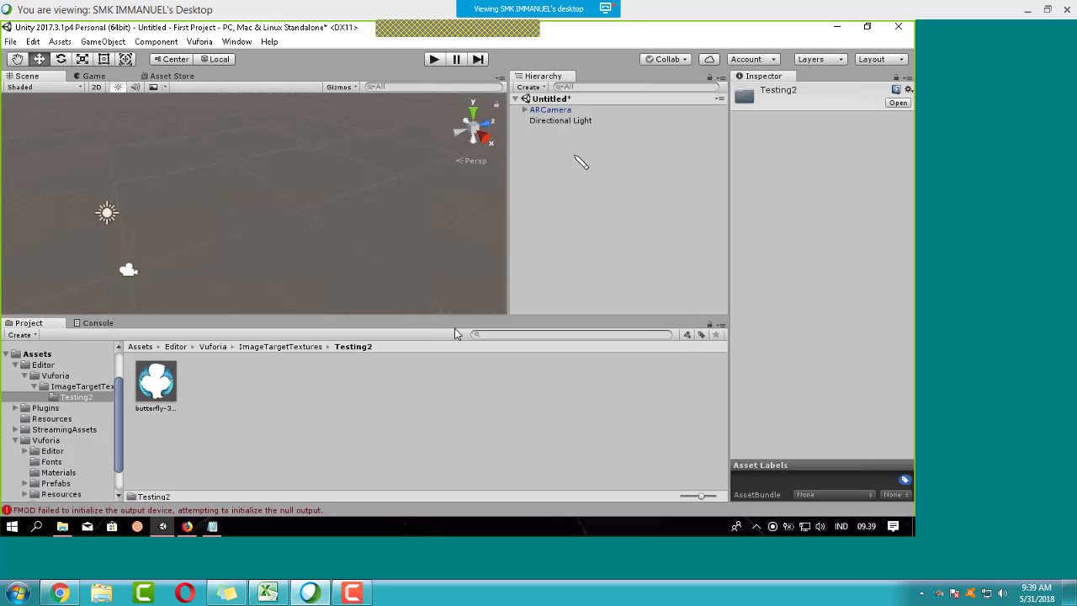
{"action": "right_click", "coordinate": [576, 157]}
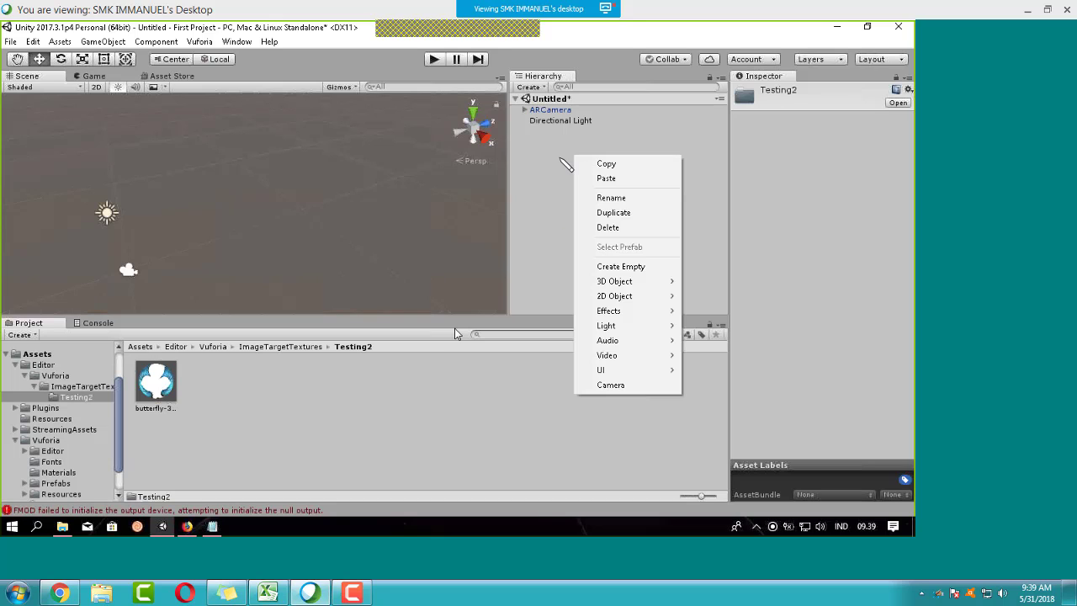
{"action": "left_click", "coordinate": [637, 267]}
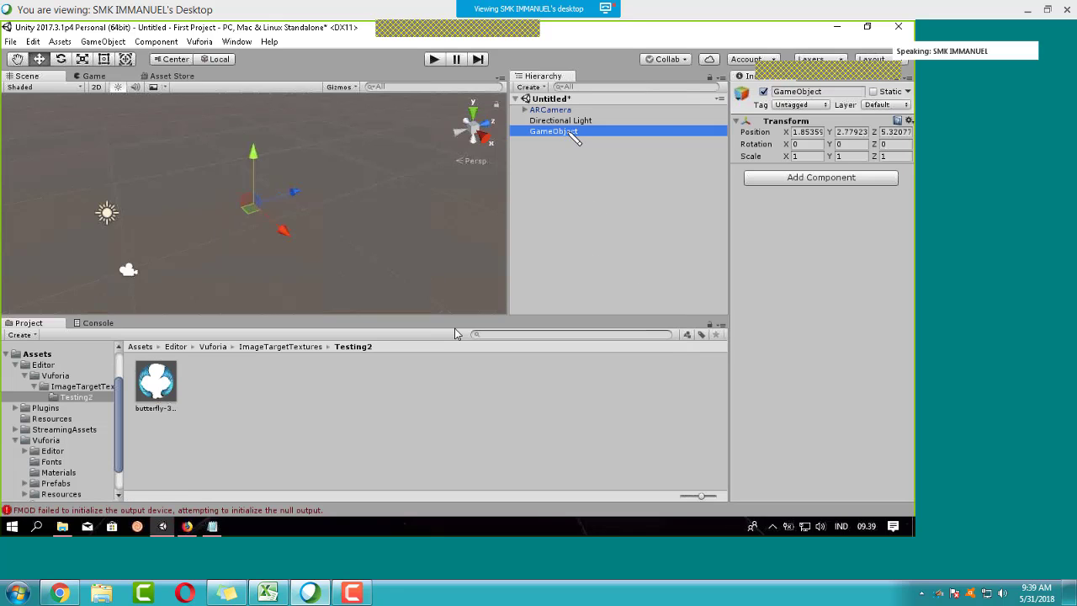
{"action": "right_click", "coordinate": [571, 135]}
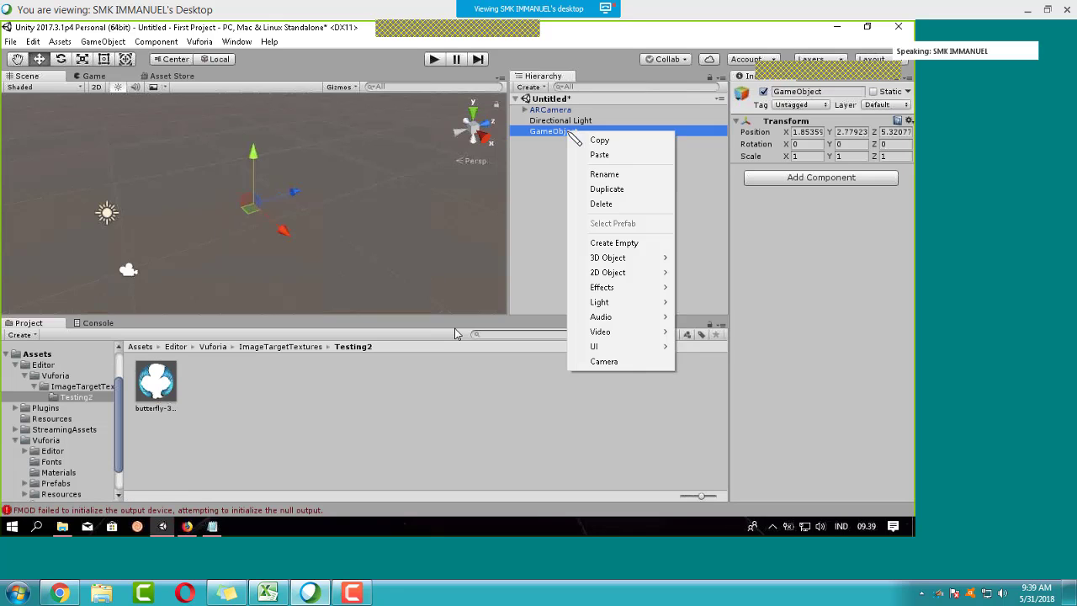
{"action": "left_click", "coordinate": [605, 174]}
{"action": "type", "text": "Im"}
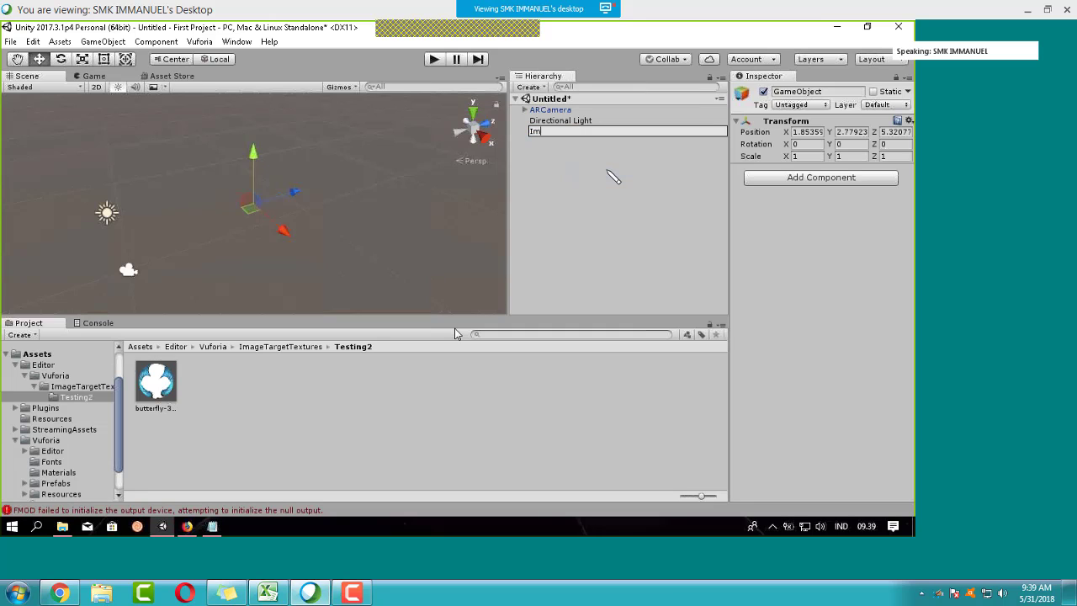
{"action": "type", "text": "ageTarget"}
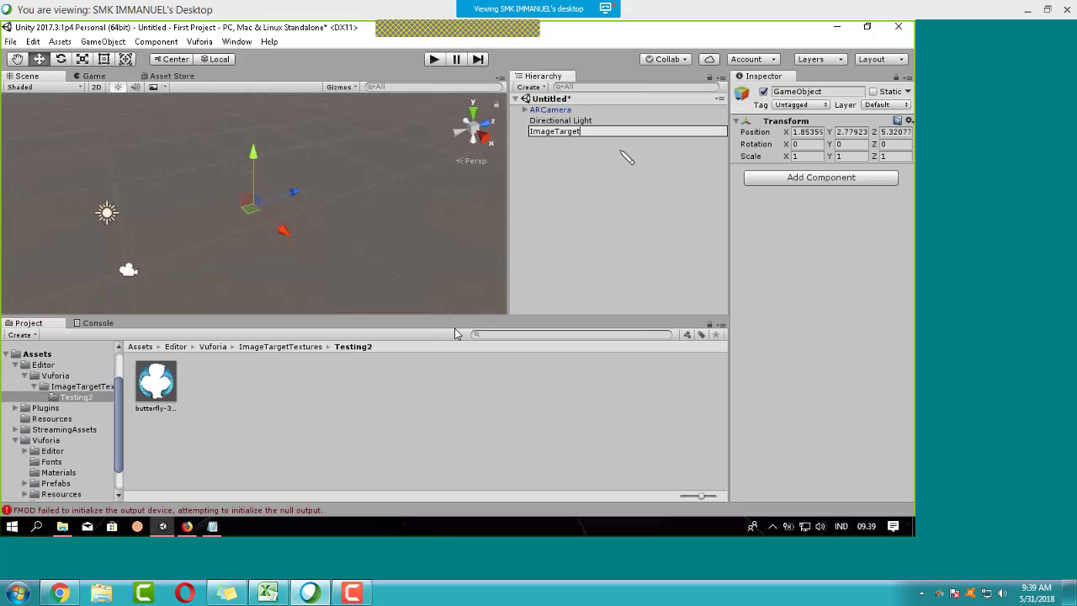
{"action": "key", "text": "Return"}
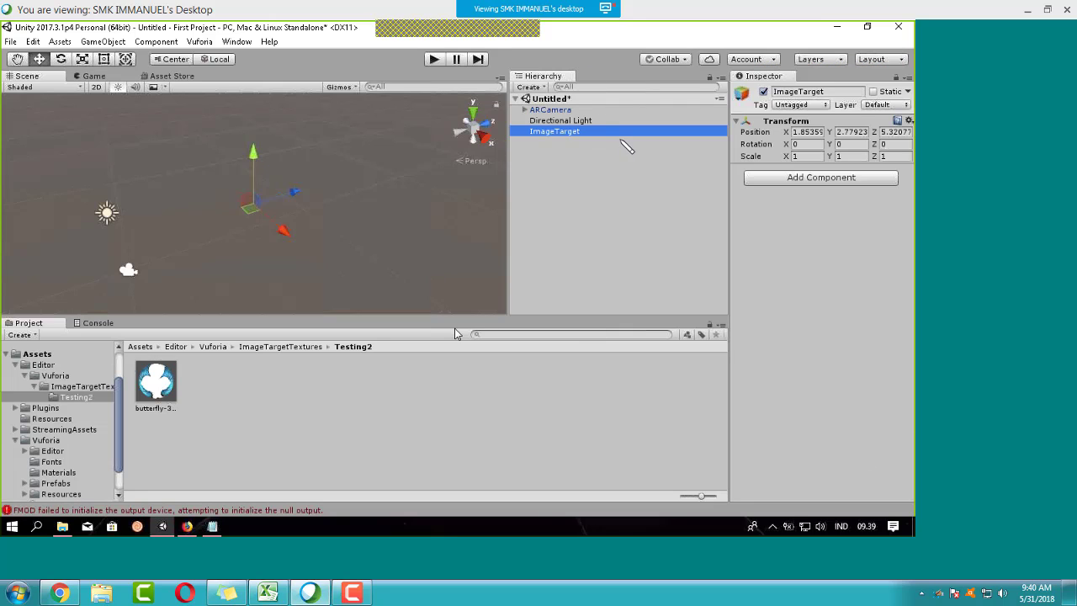
{"action": "key", "text": "Delete"}
{"action": "scroll", "coordinate": [67, 443], "scroll_direction": "down", "scroll_amount": 2}
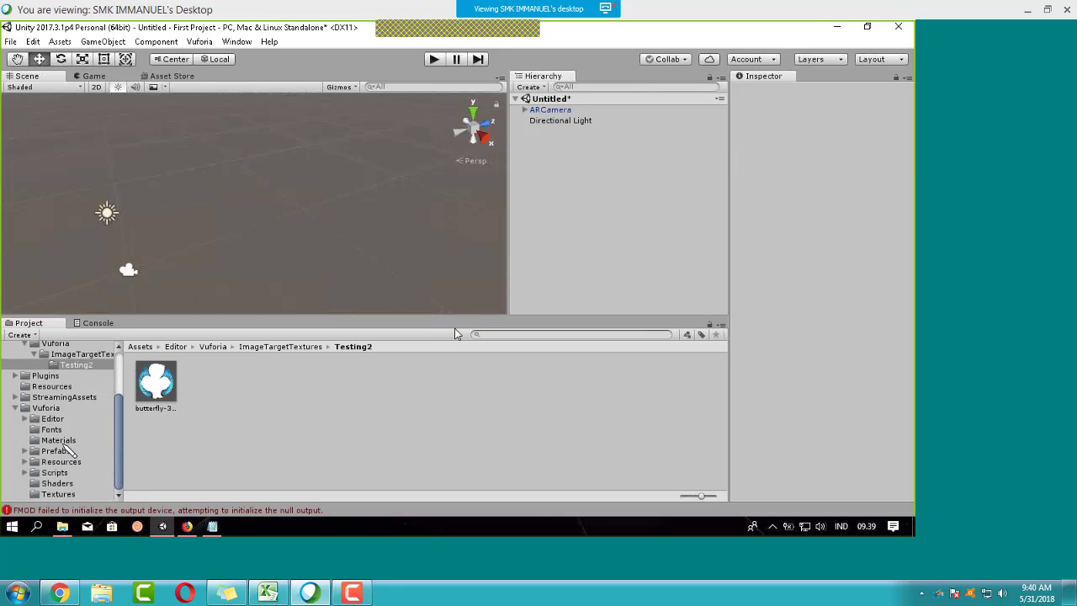
Step: Add the Vuforia ImageTarget prefab to the scene hierarchy
{"action": "left_click", "coordinate": [56, 451]}
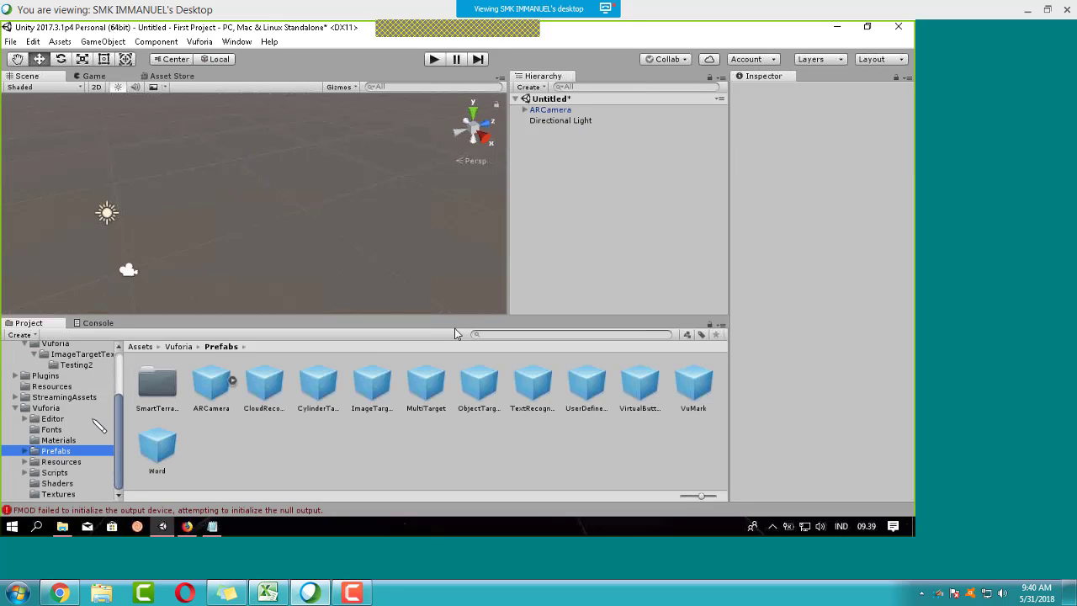
{"action": "left_click_drag", "start_coordinate": [376, 400], "coordinate": [603, 165]}
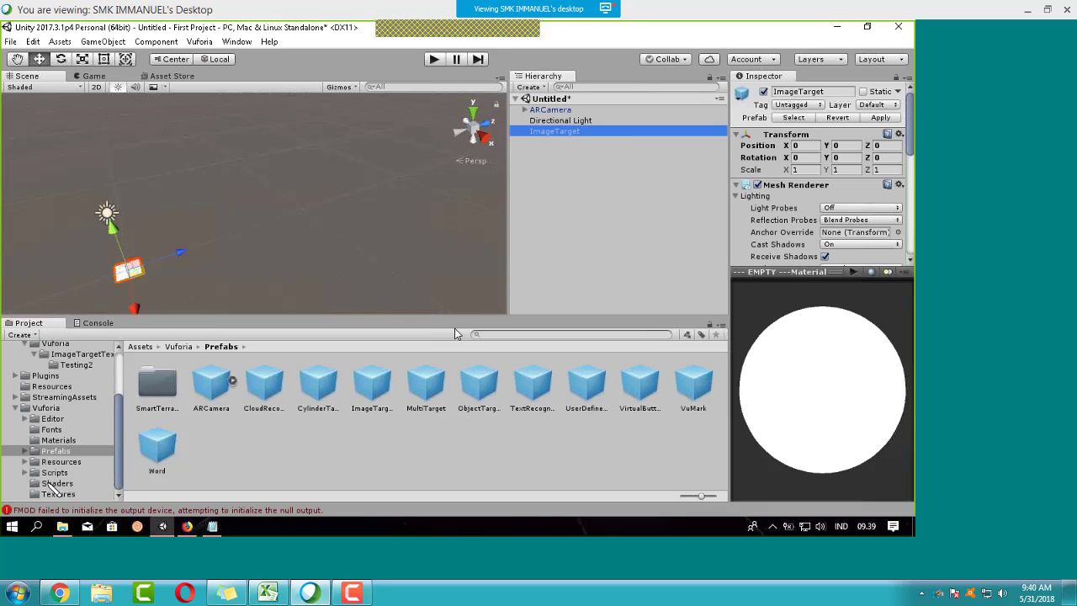
{"action": "scroll", "coordinate": [45, 464], "scroll_direction": "up", "scroll_amount": 2}
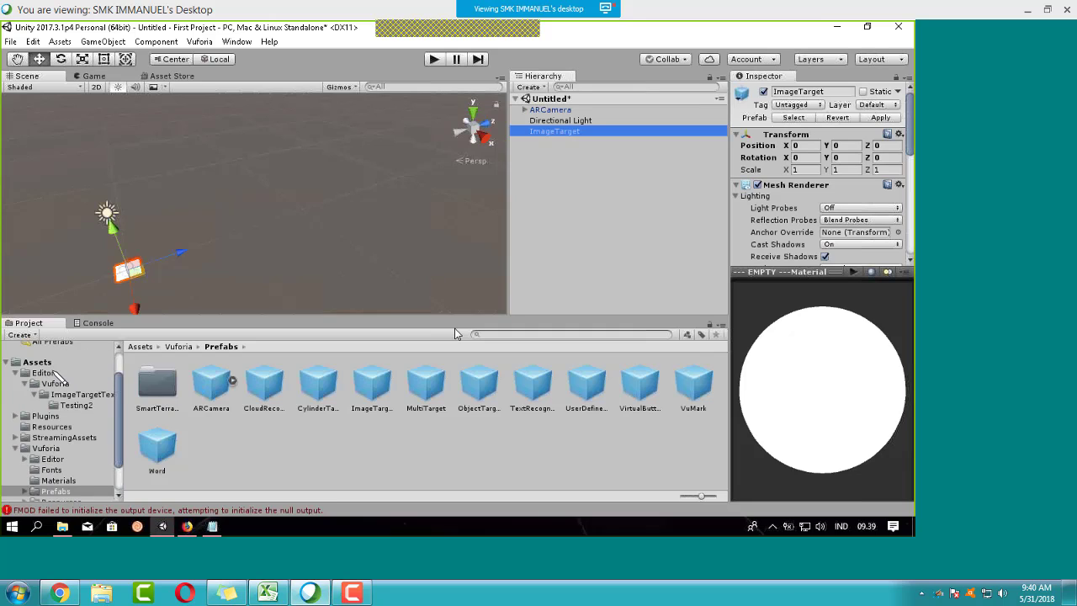
Step: Reset the butterfly texture's import settings and apply the texture to the ImageTarget
{"action": "left_click", "coordinate": [44, 374]}
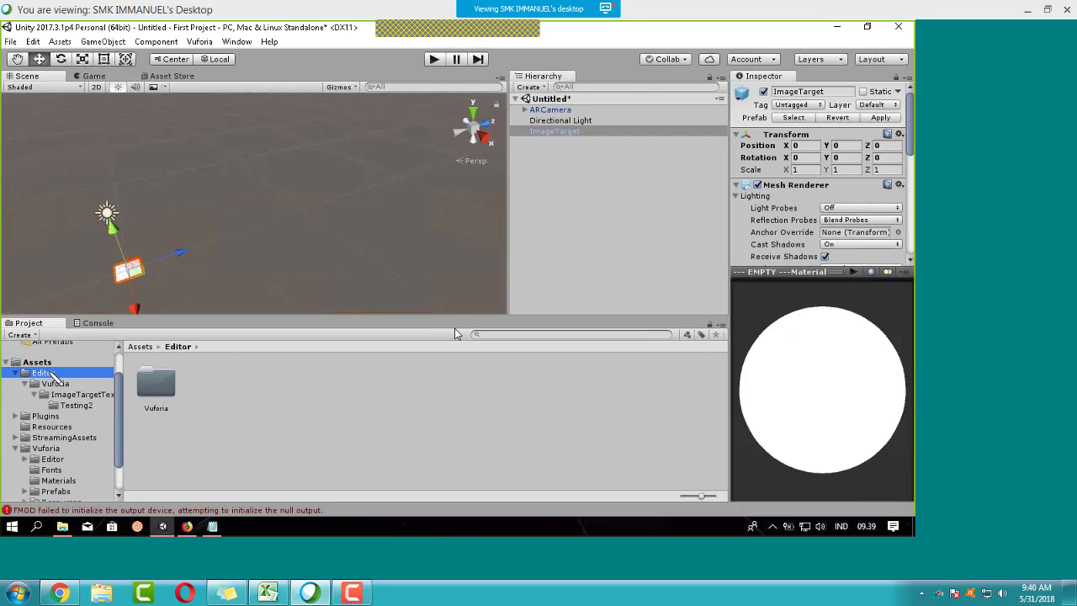
{"action": "left_click", "coordinate": [76, 405]}
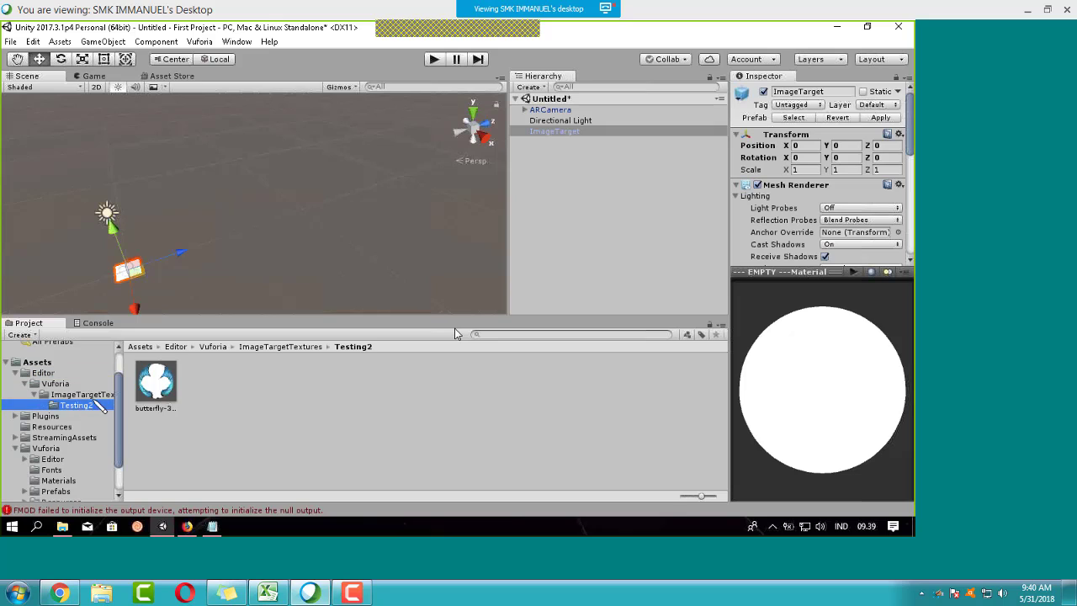
{"action": "left_click", "coordinate": [155, 382]}
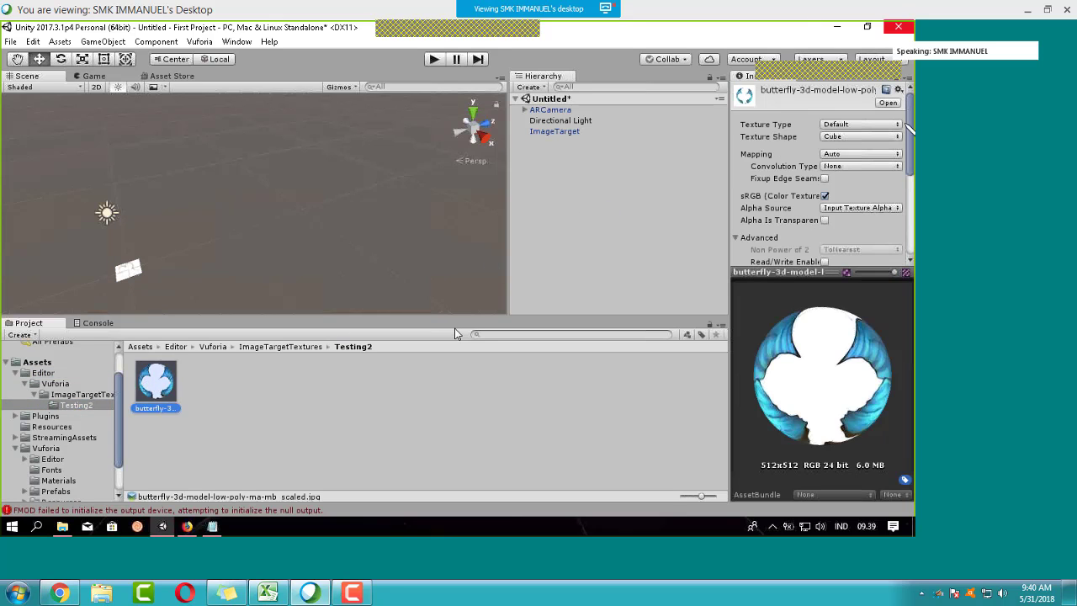
{"action": "left_click", "coordinate": [898, 89]}
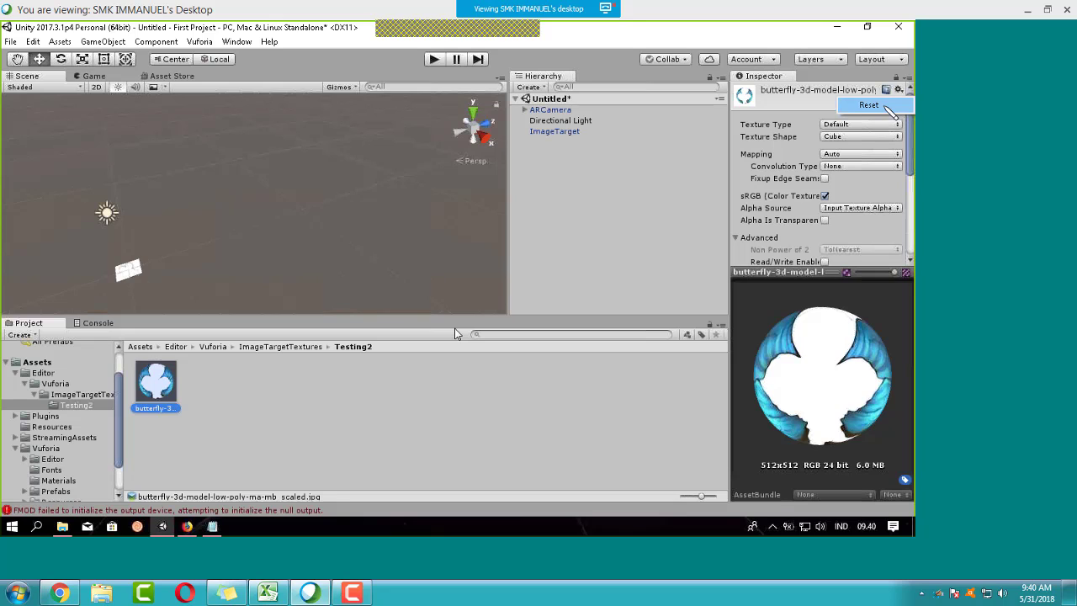
{"action": "left_click", "coordinate": [886, 107]}
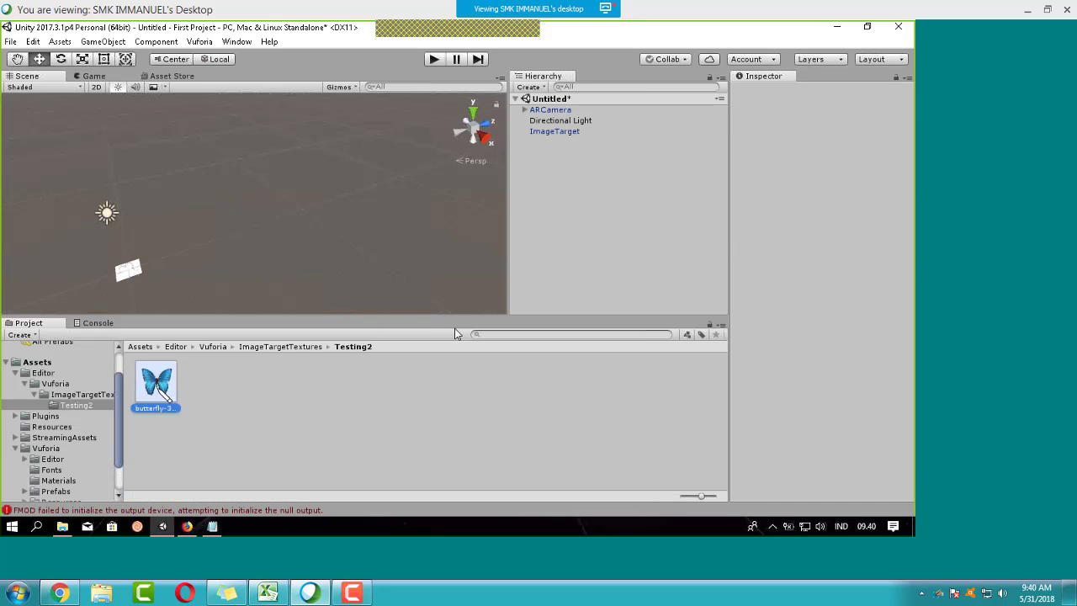
{"action": "left_click_drag", "start_coordinate": [596, 177], "coordinate": [559, 141]}
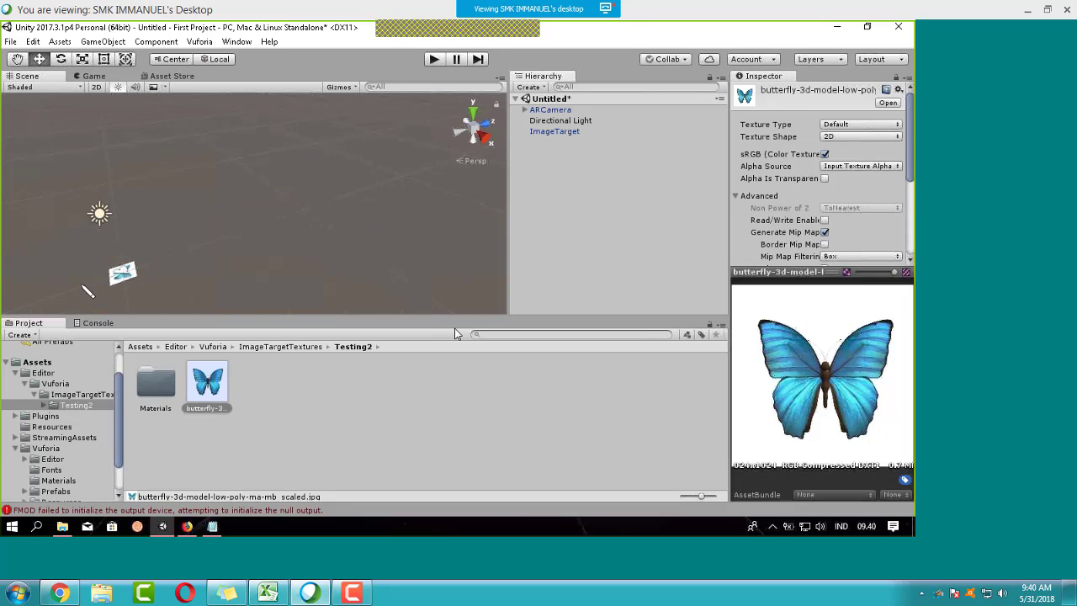
Step: Return to the top-level Assets folder and look through the asset import commands
{"action": "scroll", "coordinate": [883, 211], "scroll_direction": "down", "scroll_amount": 5}
{"action": "scroll", "coordinate": [829, 238], "scroll_direction": "up", "scroll_amount": 5}
{"action": "left_click", "coordinate": [39, 362]}
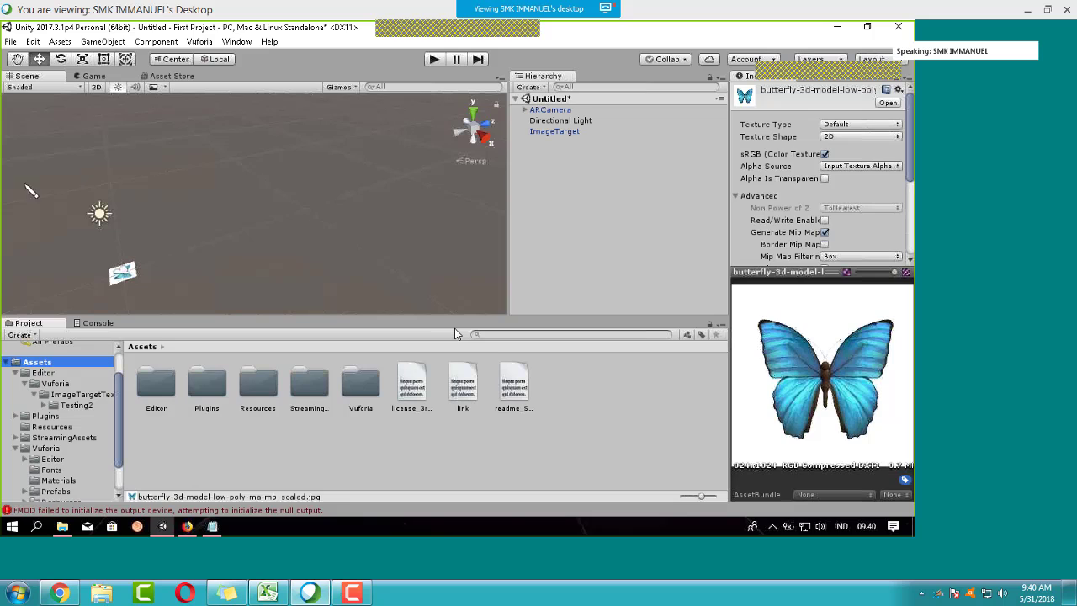
{"action": "left_click", "coordinate": [59, 41]}
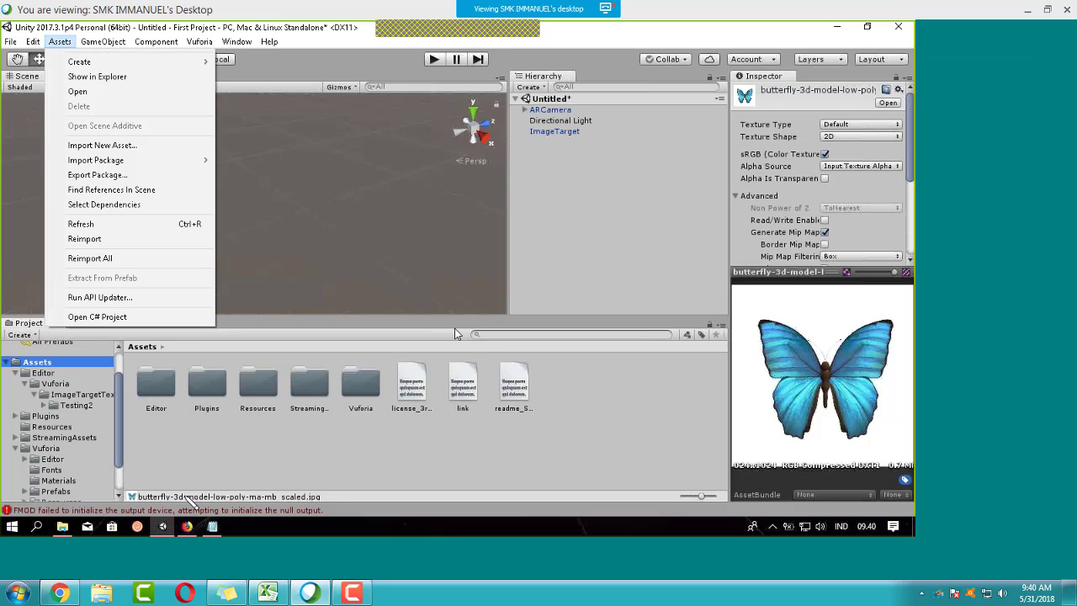
{"action": "left_click", "coordinate": [190, 482]}
Step: Browse Music > VICON in File Explorer and drag the butterfly model file over to Unity
{"action": "left_click", "coordinate": [62, 525]}
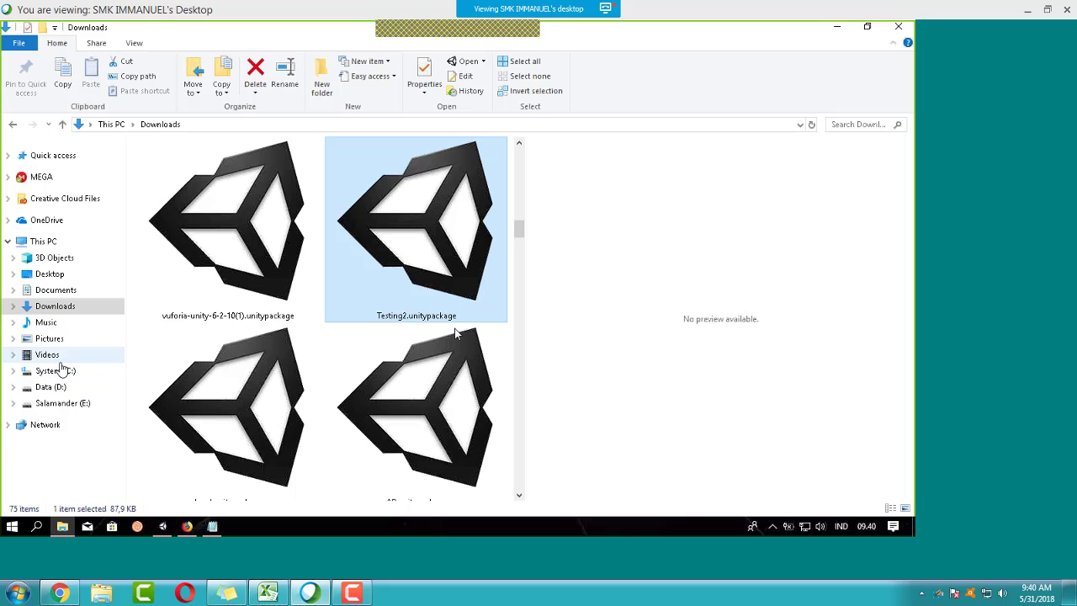
{"action": "left_click", "coordinate": [74, 325]}
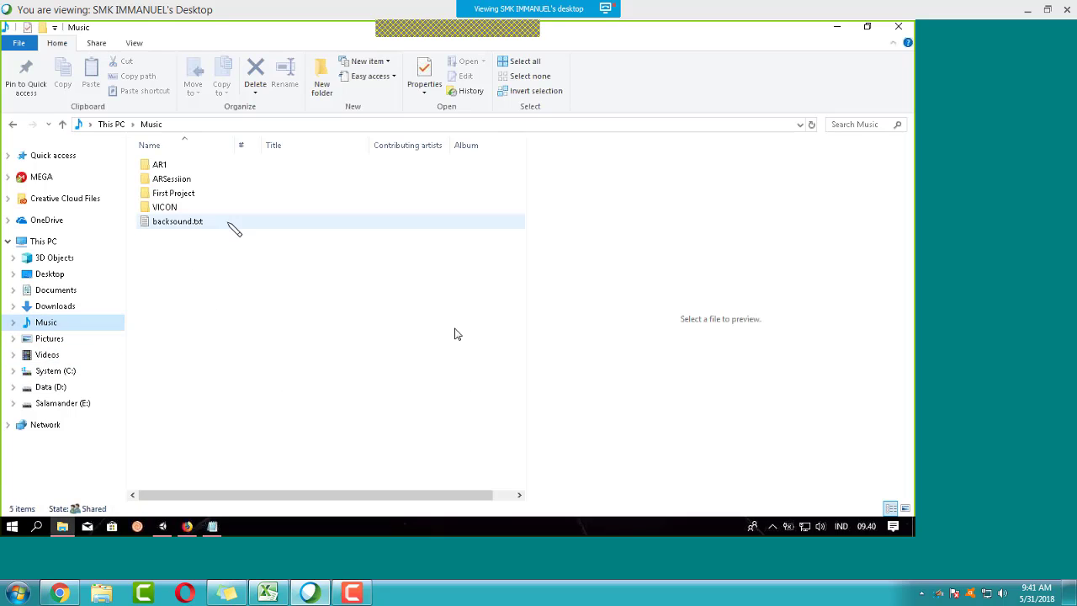
{"action": "double_click", "coordinate": [188, 168]}
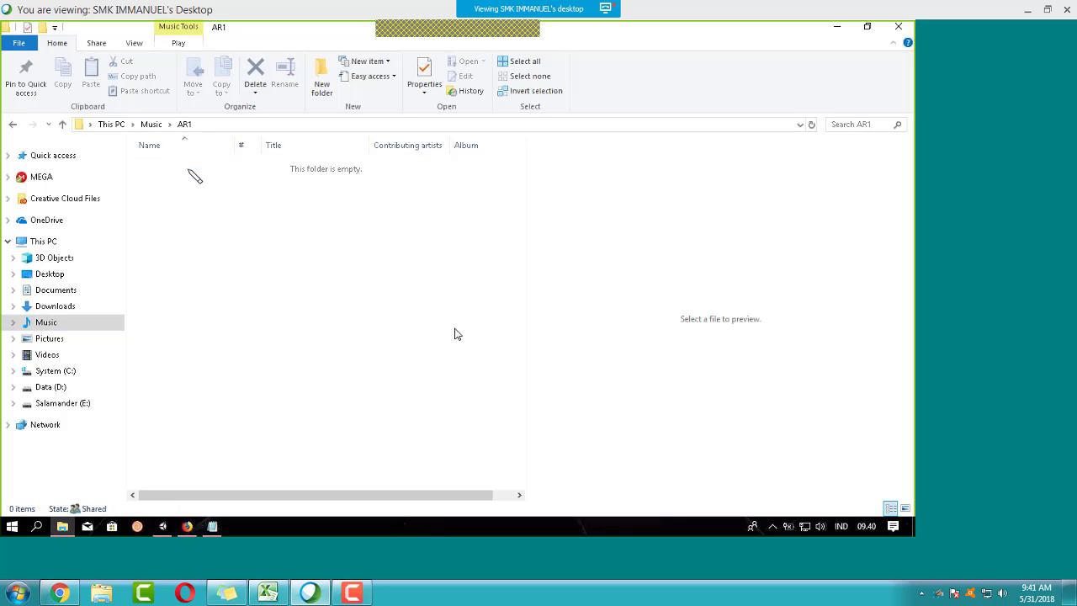
{"action": "left_click", "coordinate": [14, 125]}
{"action": "double_click", "coordinate": [192, 179]}
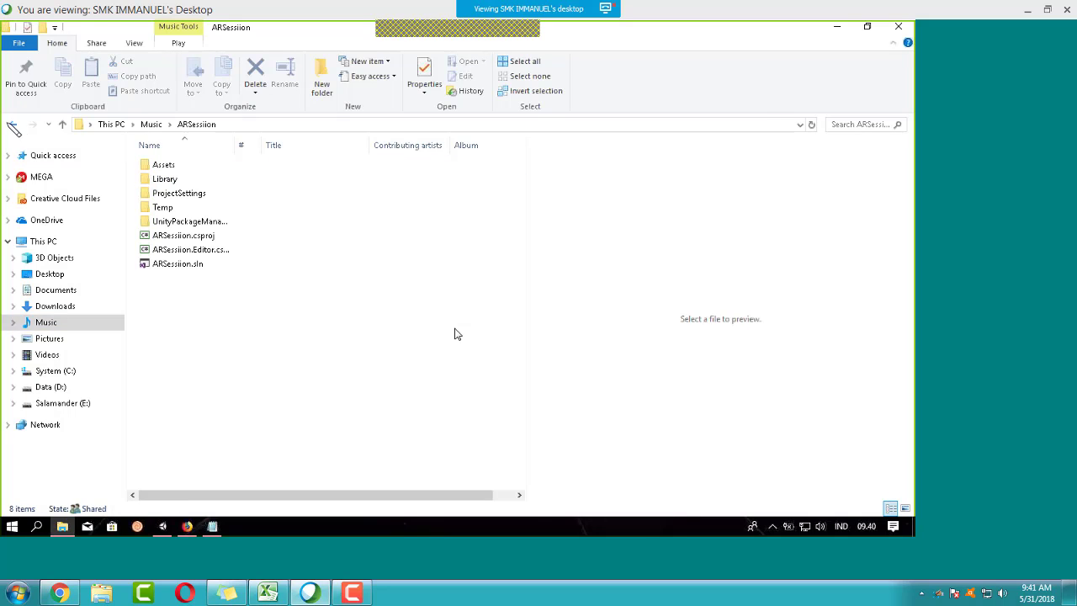
{"action": "left_click", "coordinate": [13, 124]}
{"action": "double_click", "coordinate": [164, 208]}
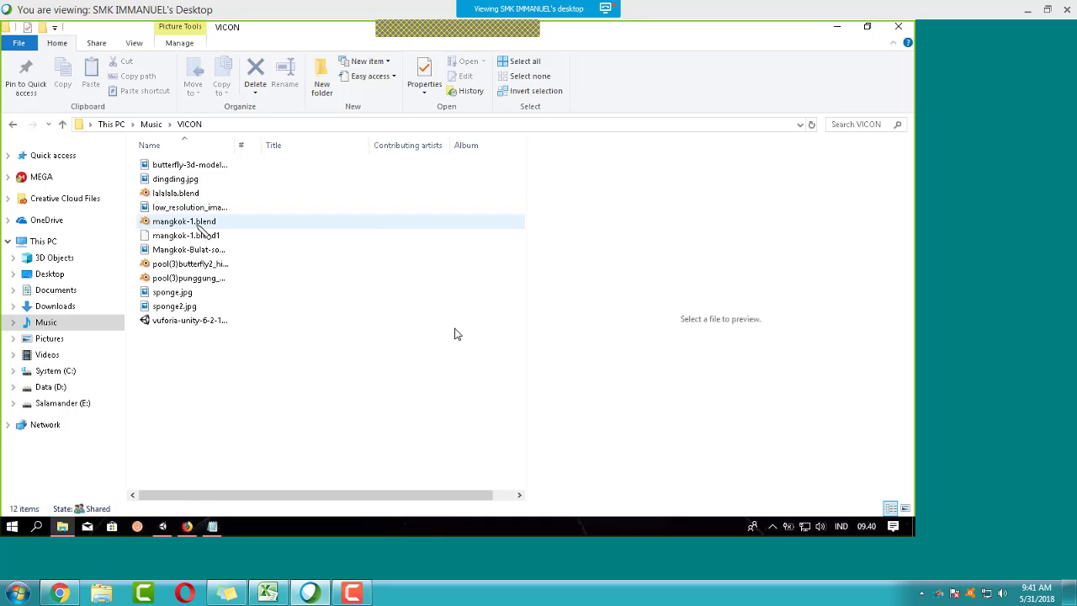
{"action": "left_click", "coordinate": [168, 220]}
{"action": "left_click_drag", "start_coordinate": [189, 263], "coordinate": [249, 418]}
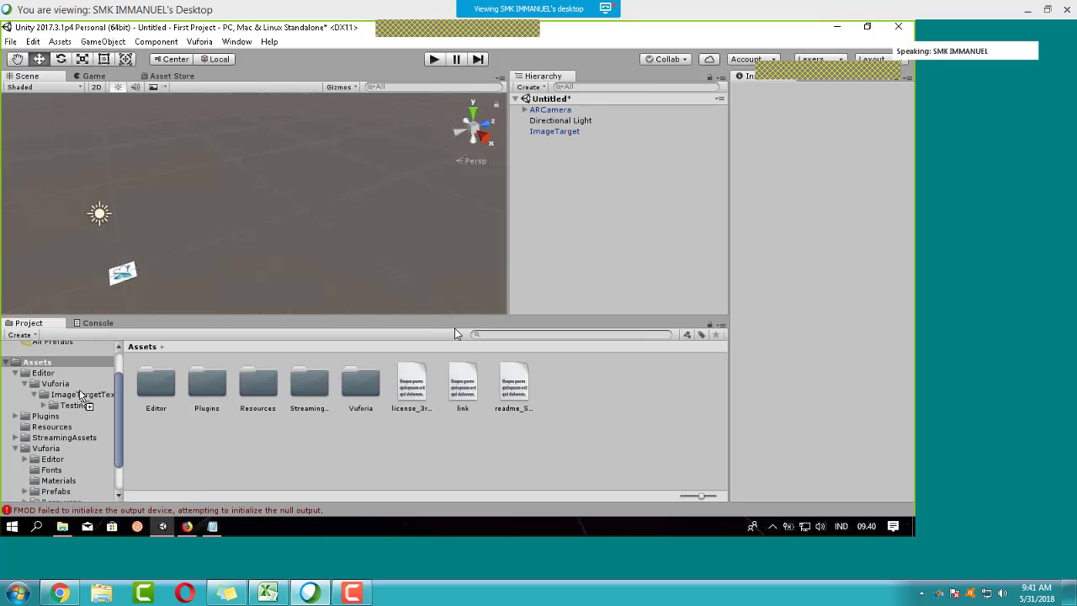
Step: Drop pool(3)butterfly2_hiu.blend into the top-level Assets folder
{"action": "left_click_drag", "start_coordinate": [82, 396], "coordinate": [338, 156]}
{"action": "left_click_drag", "start_coordinate": [520, 207], "coordinate": [478, 245]}
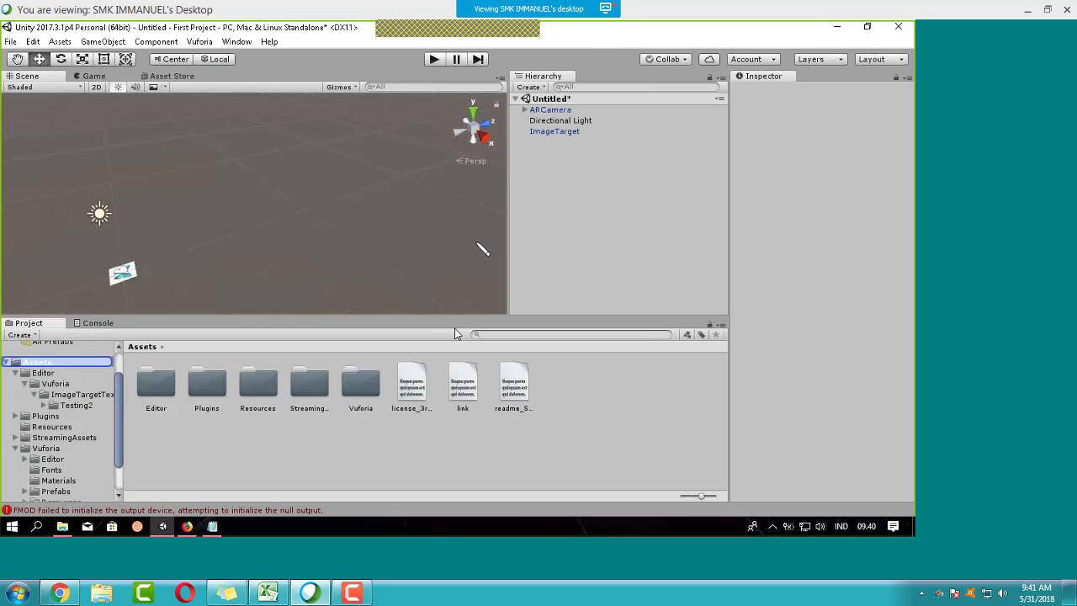
{"action": "left_click_drag", "start_coordinate": [234, 395], "coordinate": [129, 405]}
{"action": "left_click_drag", "start_coordinate": [450, 317], "coordinate": [356, 320]}
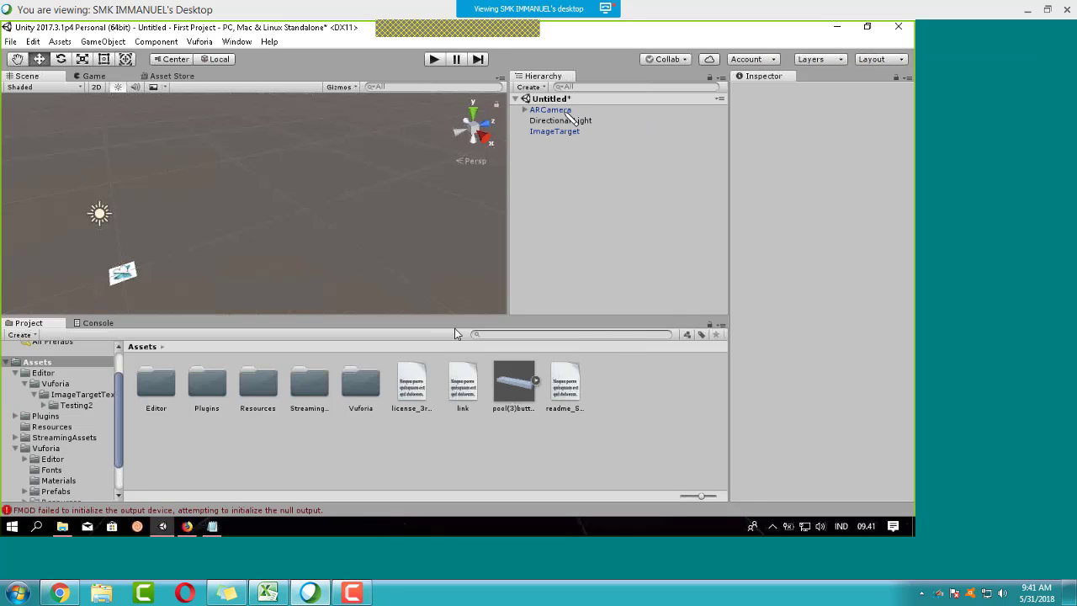
Step: Paste the app license key from Notepad into the ARCamera's Vuforia configuration
{"action": "left_click", "coordinate": [568, 115]}
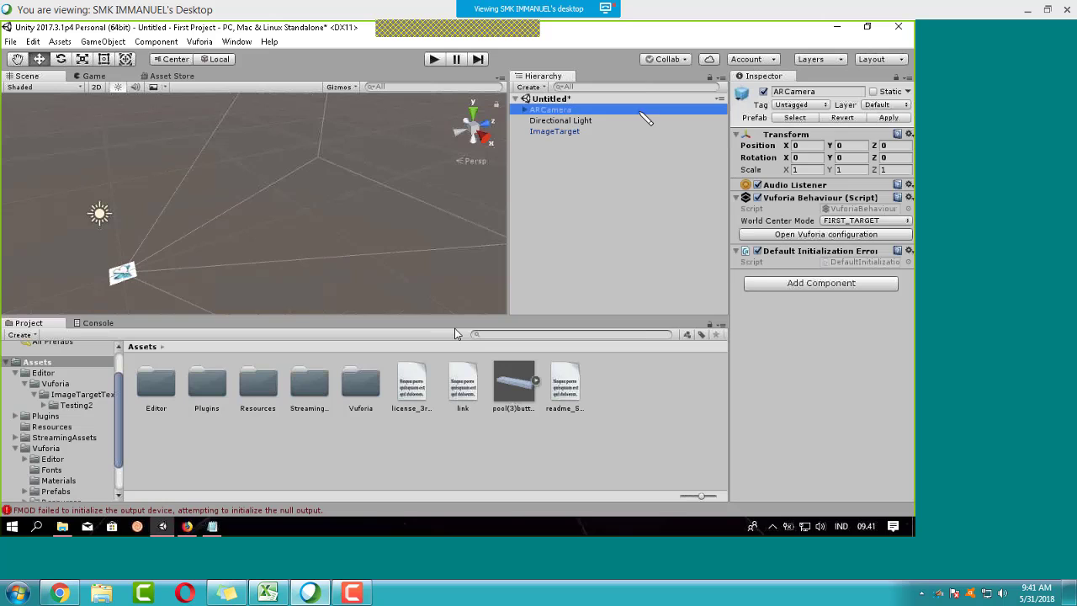
{"action": "left_click", "coordinate": [814, 235]}
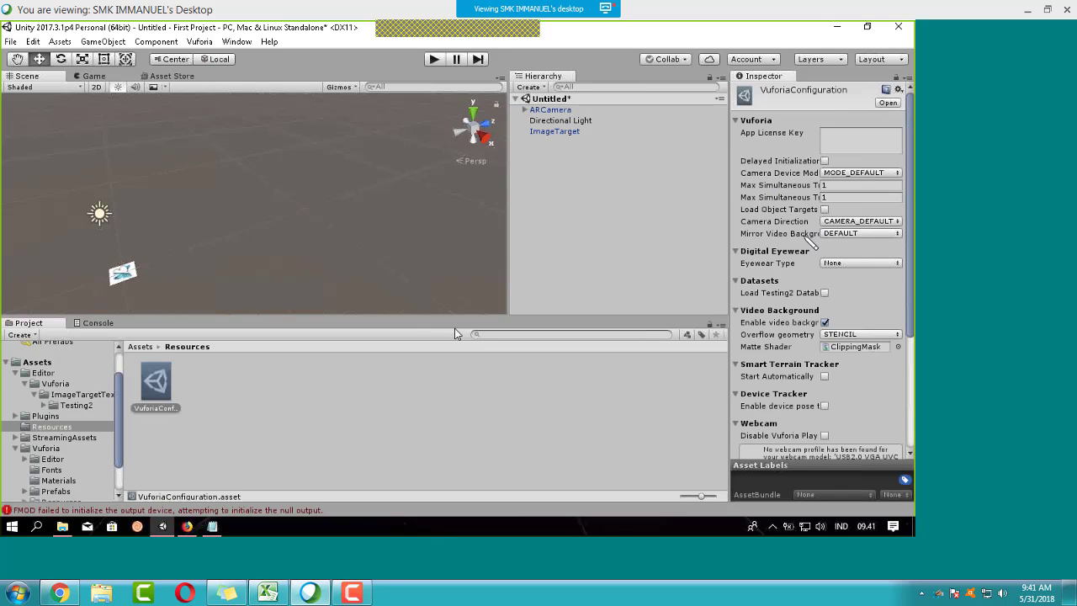
{"action": "left_click", "coordinate": [847, 139]}
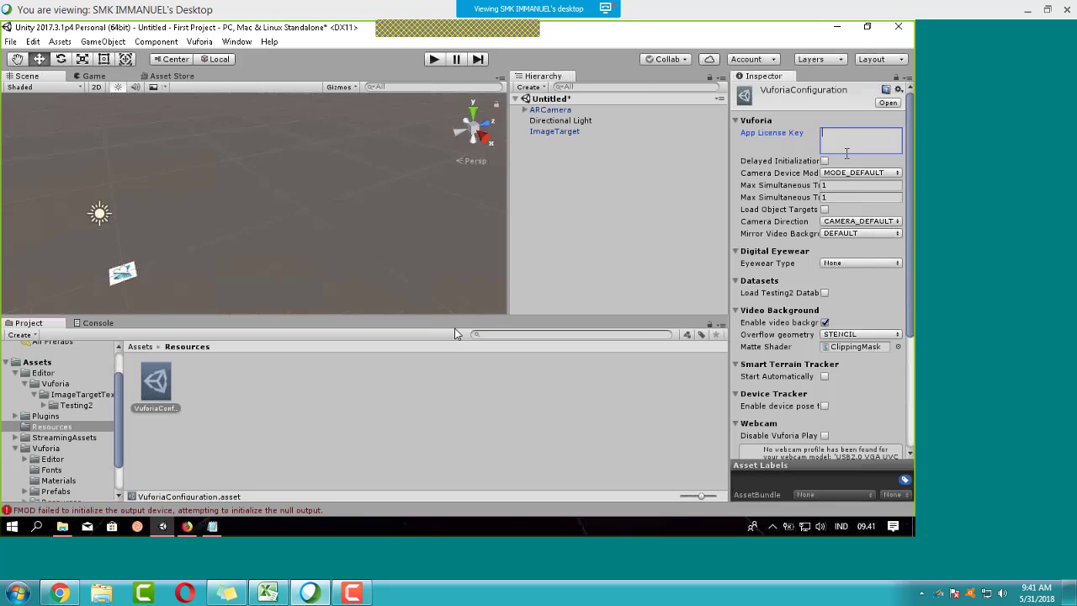
{"action": "key", "text": "alt+Tab"}
{"action": "key", "text": "alt+Tab"}
{"action": "key", "text": "alt+Tab"}
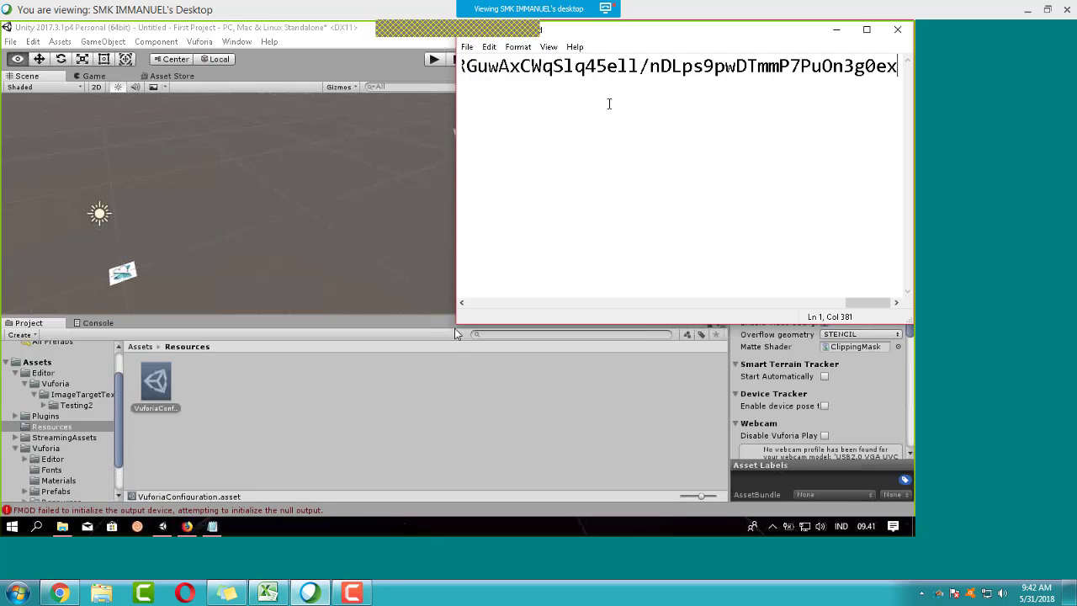
{"action": "key", "text": "ctrl+a"}
{"action": "key", "text": "alt+Tab"}
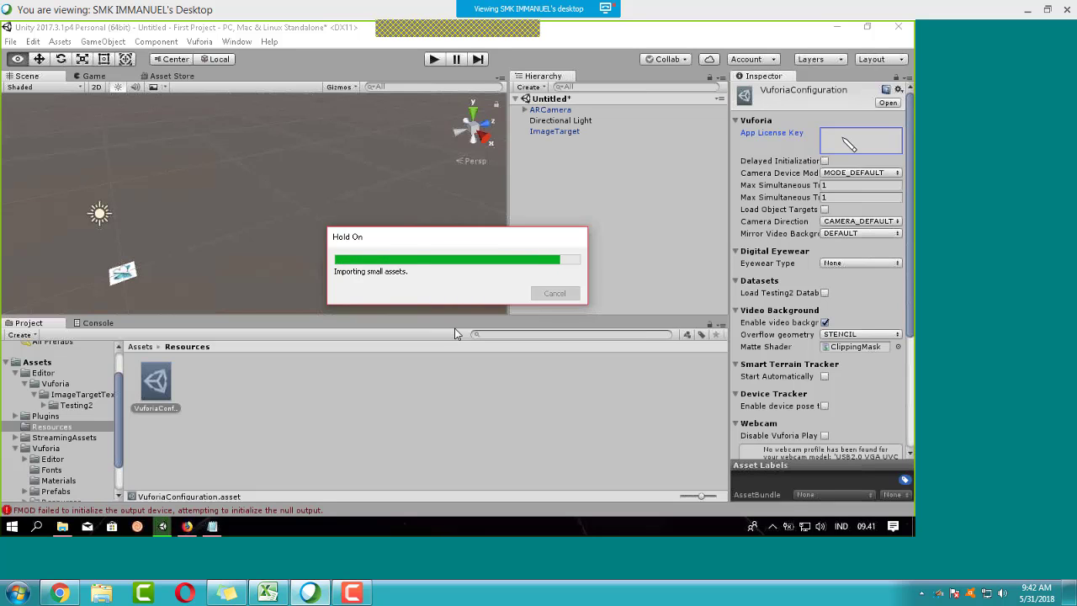
{"action": "key", "text": "ctrl+v"}
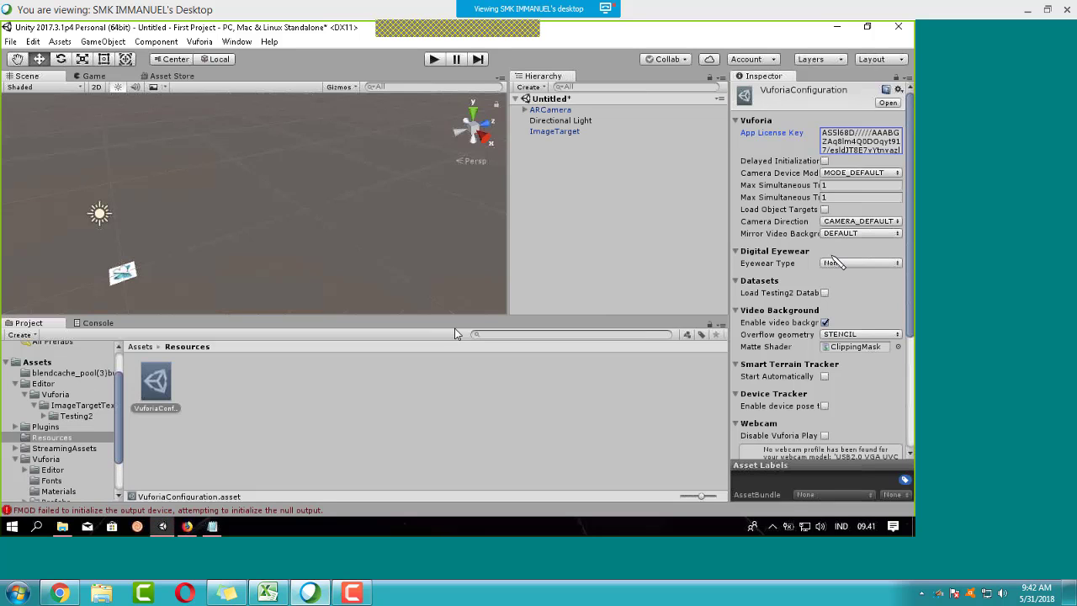
Step: Enable Load and Activate for the Testing2 database in the Vuforia configuration
{"action": "scroll", "coordinate": [838, 262], "scroll_direction": "down", "scroll_amount": 5}
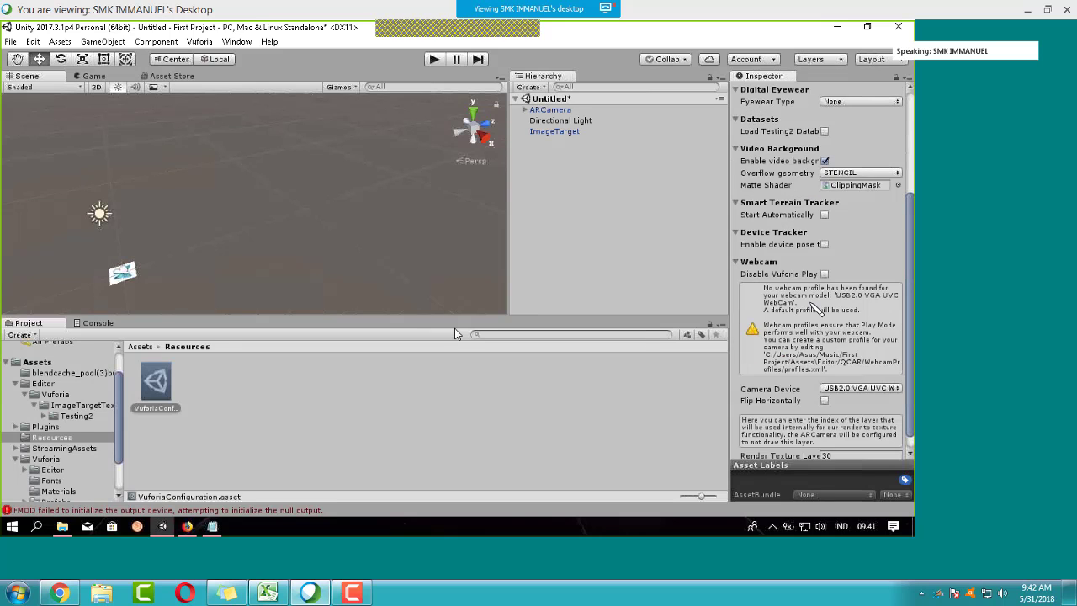
{"action": "scroll", "coordinate": [816, 308], "scroll_direction": "up", "scroll_amount": 4}
{"action": "left_click", "coordinate": [824, 252]}
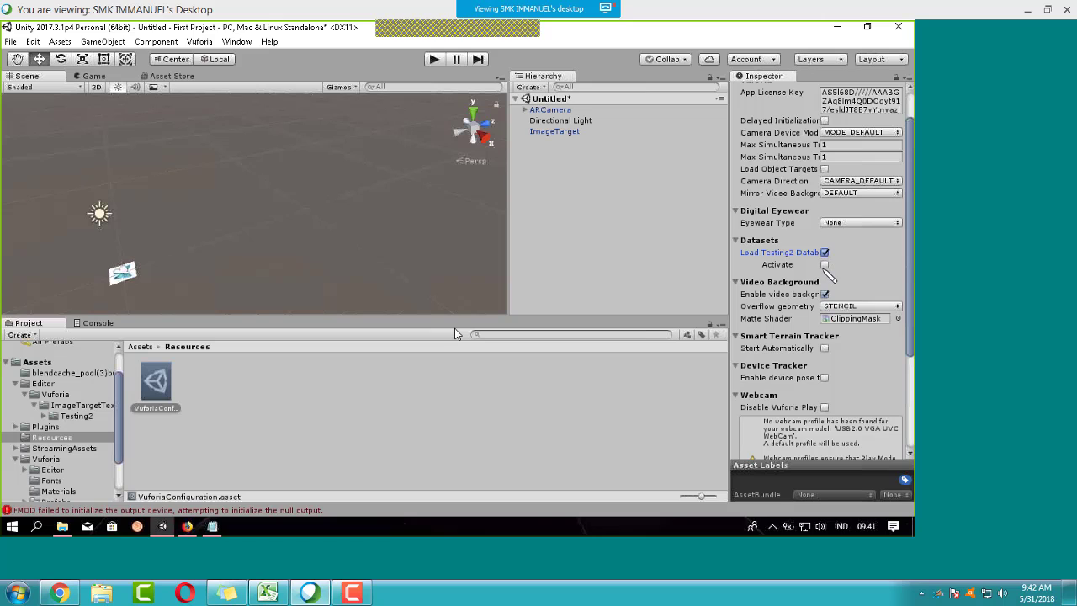
{"action": "left_click", "coordinate": [825, 264]}
{"action": "scroll", "coordinate": [828, 273], "scroll_direction": "down", "scroll_amount": 5}
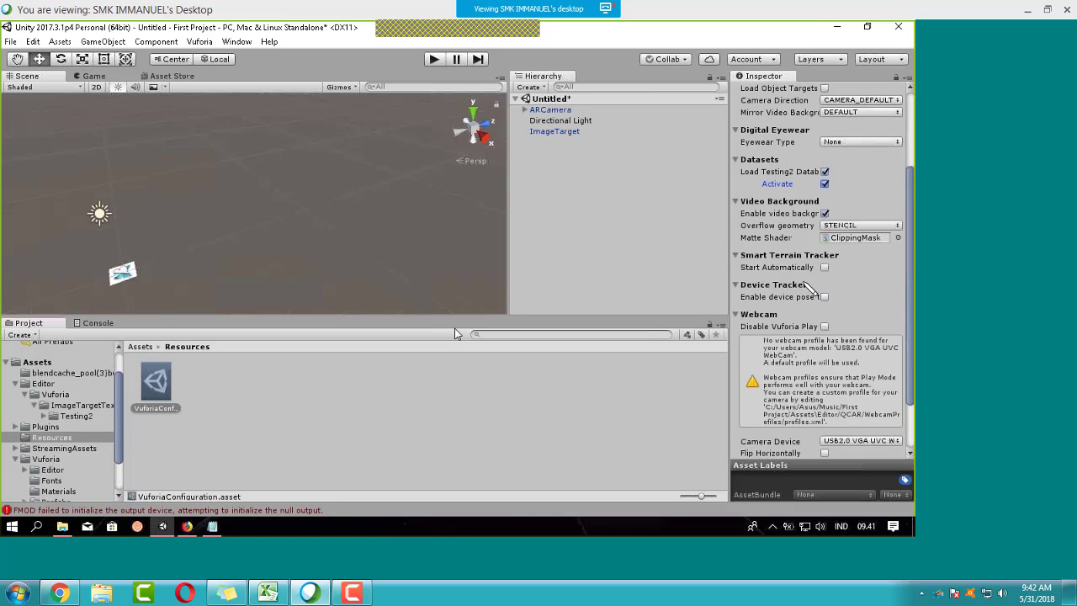
{"action": "left_click", "coordinate": [589, 224]}
{"action": "left_click", "coordinate": [556, 132]}
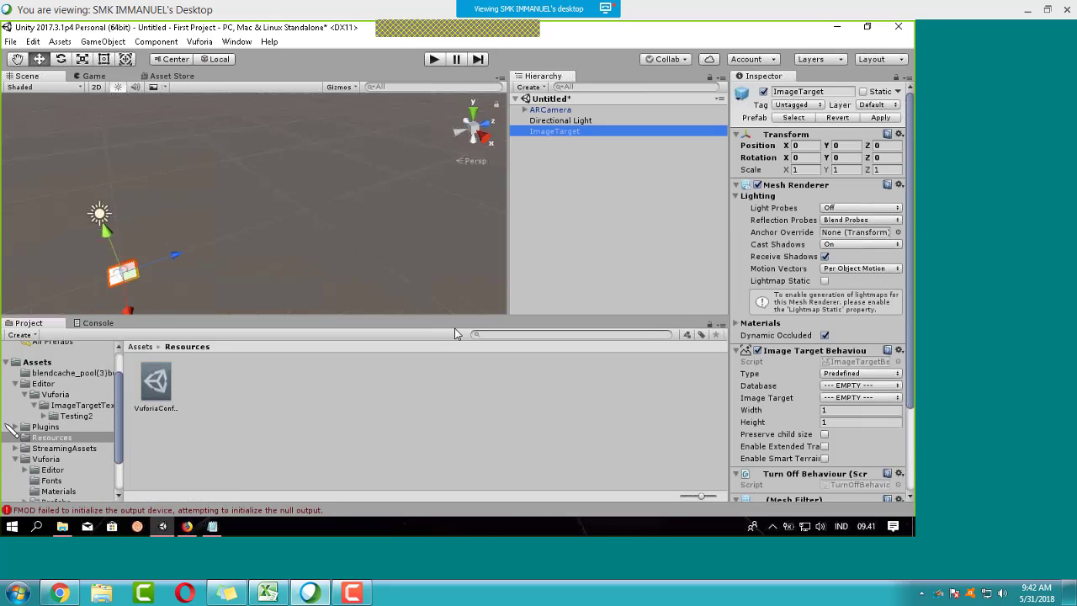
Step: Give pool(3)butterfly2_hiu.blend an import Scale Factor of 0.1 and apply it
{"action": "left_click", "coordinate": [52, 427]}
{"action": "left_click", "coordinate": [39, 365]}
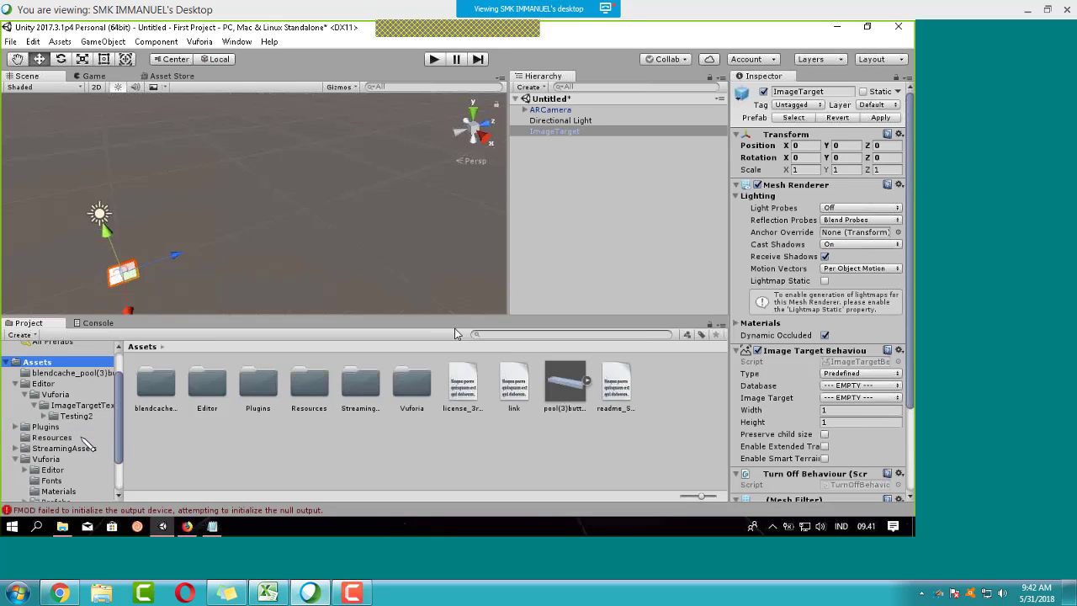
{"action": "left_click", "coordinate": [565, 385]}
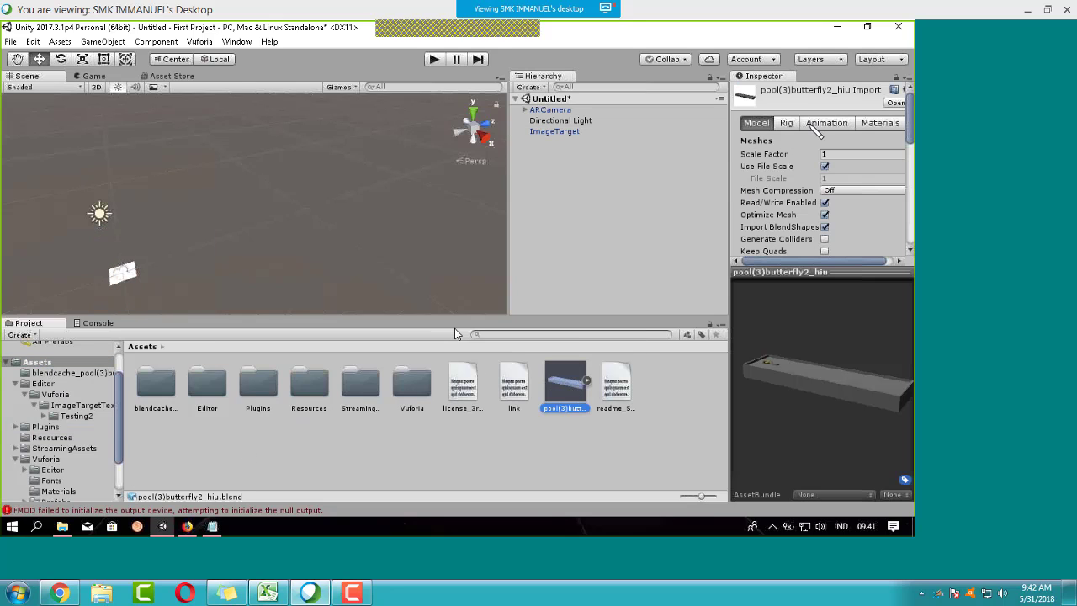
{"action": "left_click", "coordinate": [841, 155]}
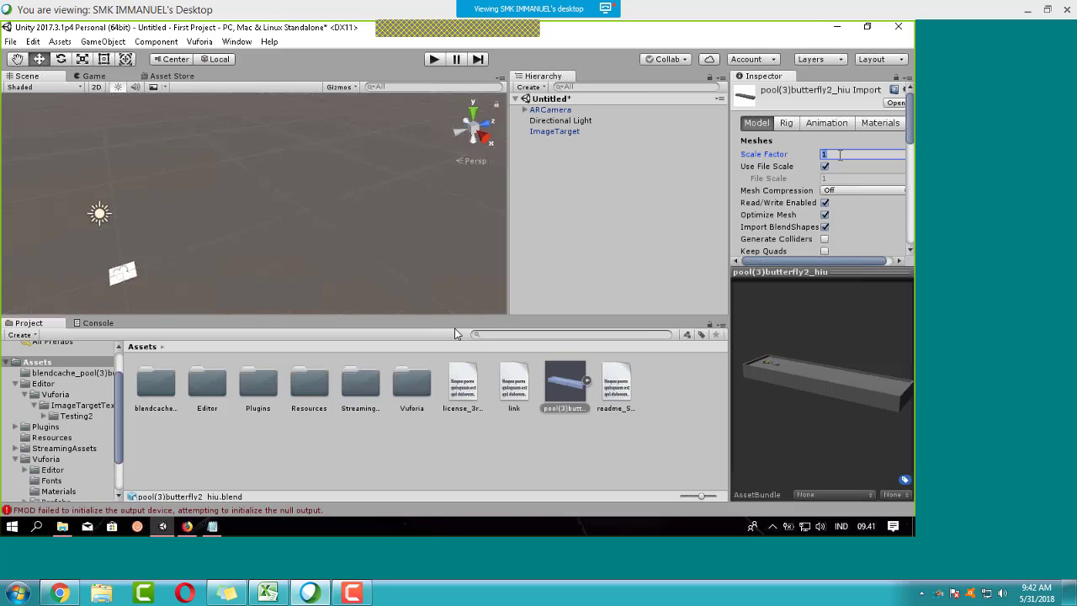
{"action": "type", "text": "0.1"}
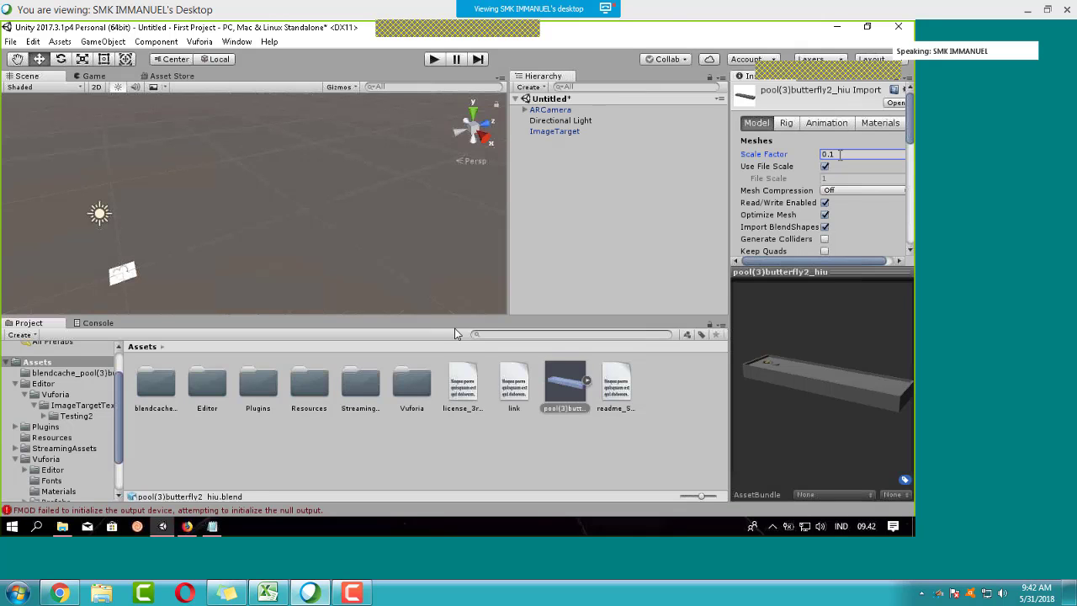
{"action": "scroll", "coordinate": [883, 184], "scroll_direction": "down", "scroll_amount": 5}
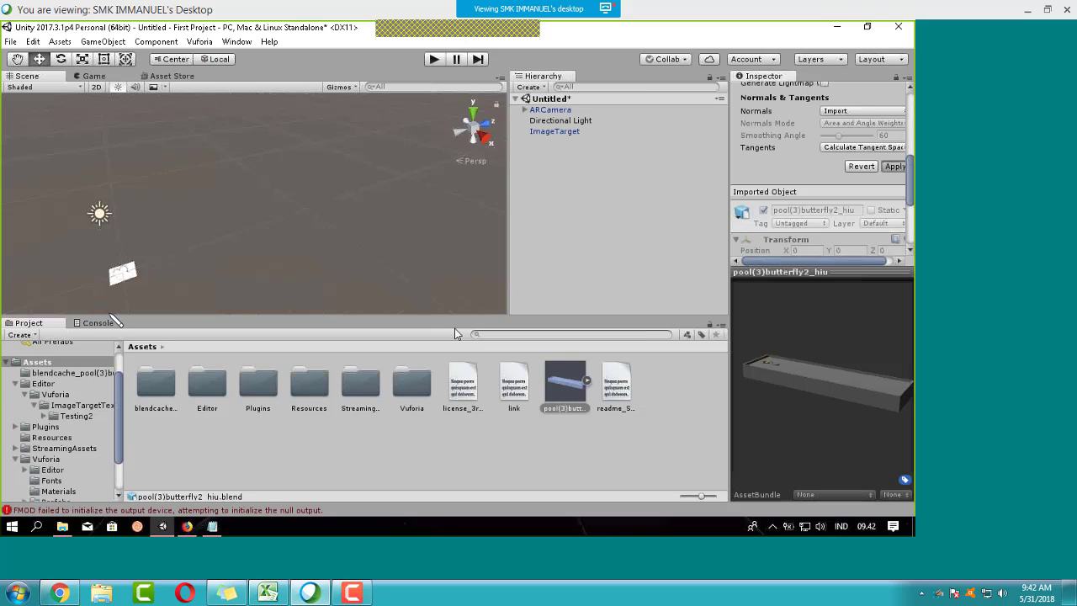
{"action": "left_click", "coordinate": [893, 166]}
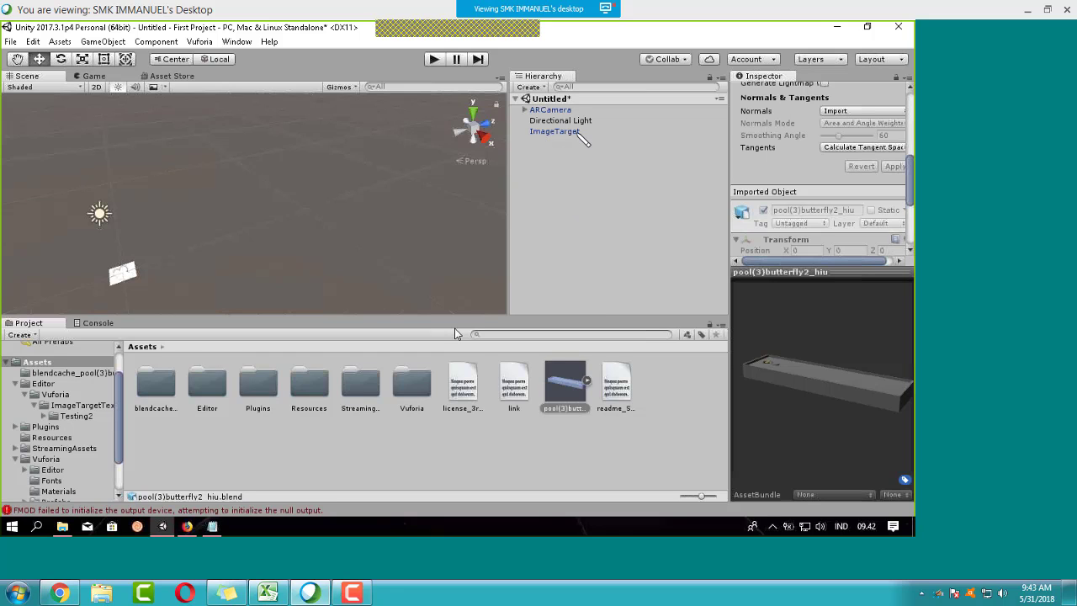
Step: Set the ImageTarget's Image Target Behaviour database to Testing2
{"action": "left_click", "coordinate": [577, 132]}
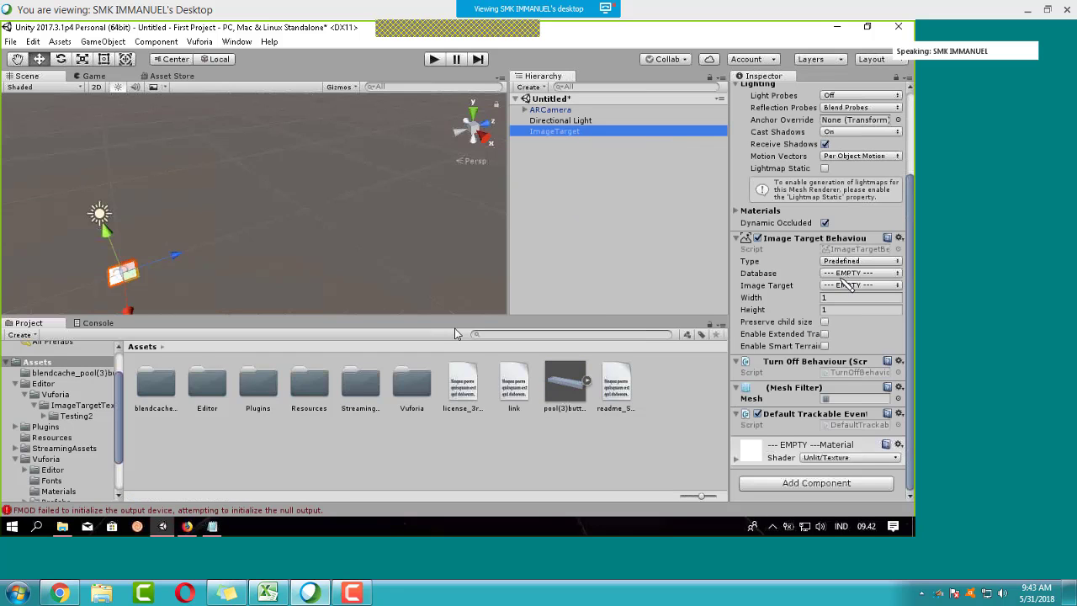
{"action": "left_click", "coordinate": [851, 275]}
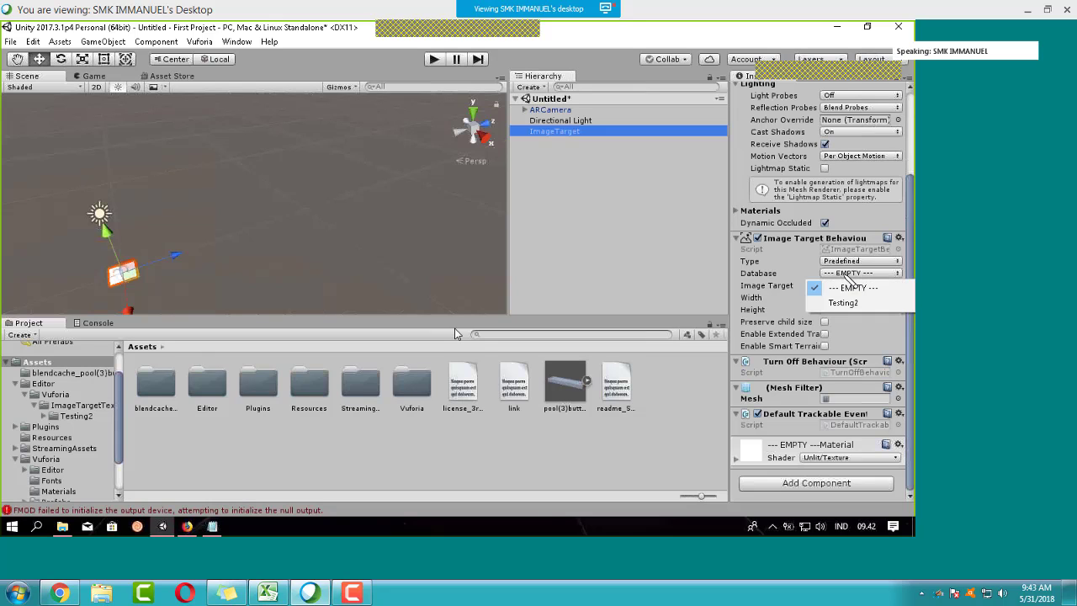
{"action": "left_click", "coordinate": [561, 132]}
{"action": "scroll", "coordinate": [845, 351], "scroll_direction": "down", "scroll_amount": 2}
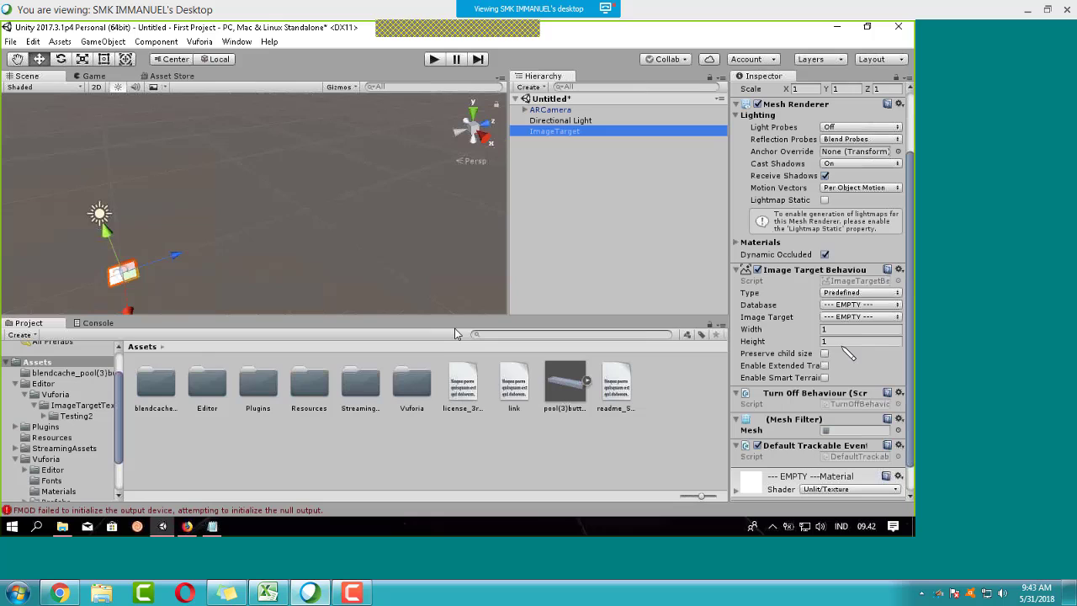
{"action": "left_click", "coordinate": [858, 304]}
{"action": "left_click", "coordinate": [849, 333]}
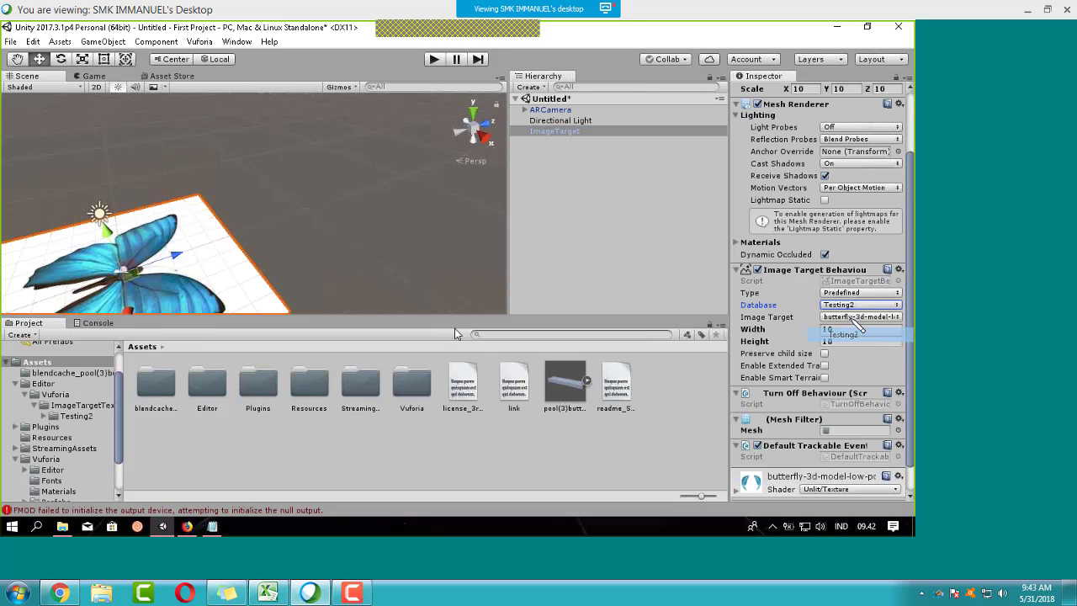
Step: Choose the butterfly image target, showing the butterfly on a 10×10 plane
{"action": "left_click", "coordinate": [857, 317]}
{"action": "left_click", "coordinate": [851, 333]}
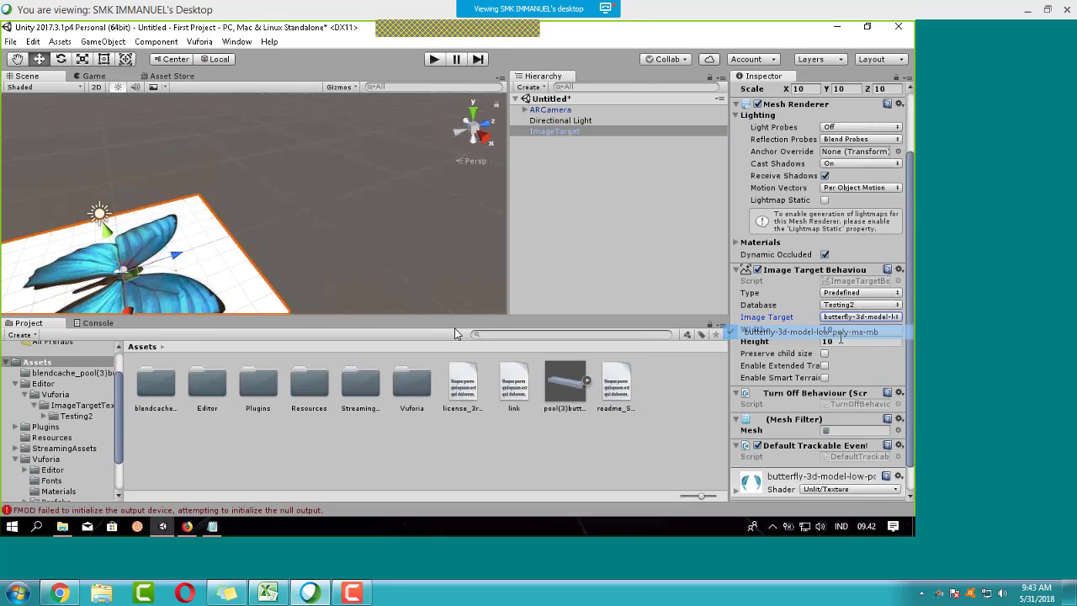
{"action": "left_click", "coordinate": [858, 317]}
{"action": "left_click", "coordinate": [849, 331]}
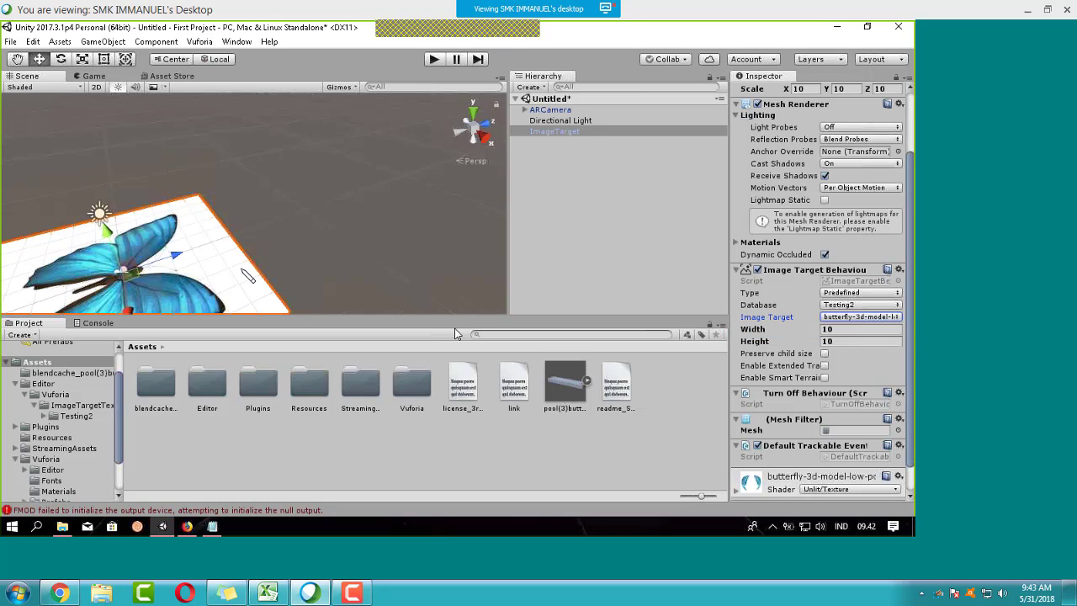
{"action": "scroll", "coordinate": [253, 201], "scroll_direction": "down", "scroll_amount": 2}
{"action": "left_click", "coordinate": [577, 121]}
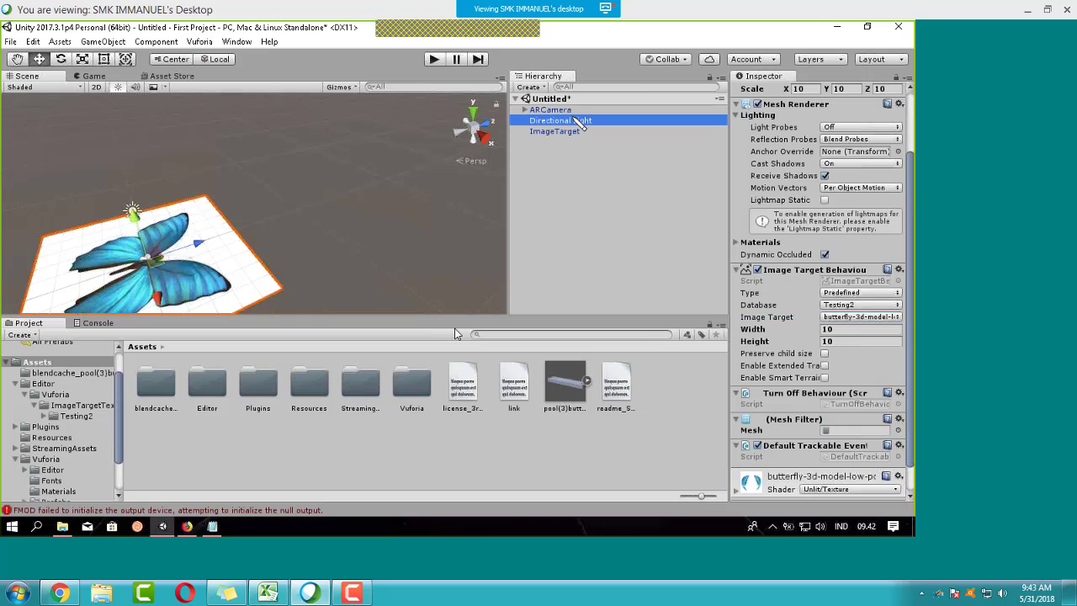
{"action": "left_click", "coordinate": [570, 110]}
{"action": "left_click", "coordinate": [569, 132]}
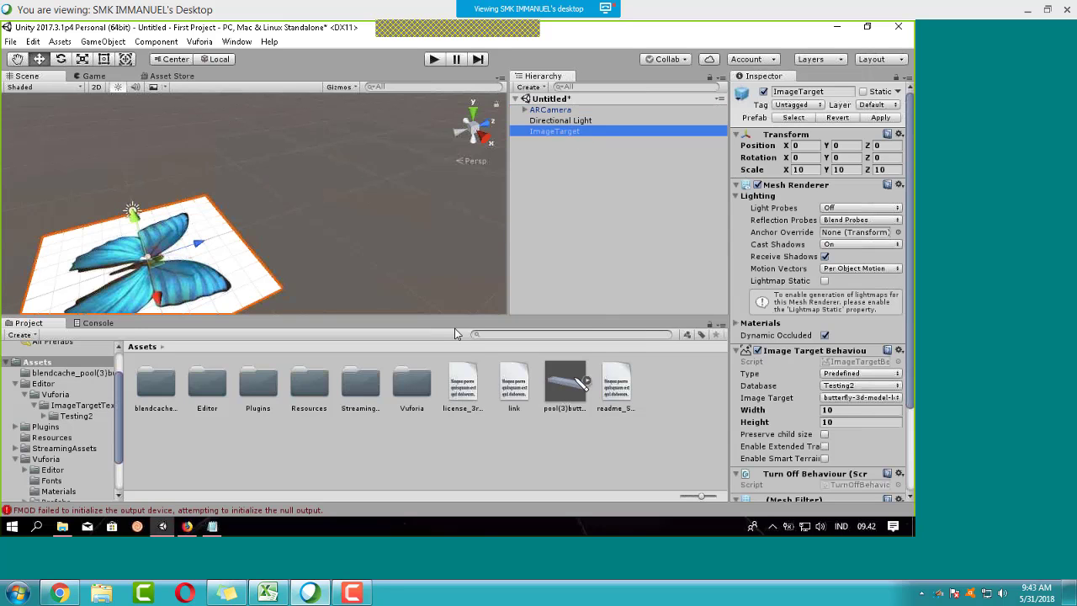
Step: Parent the pool(3)butterfly2_hiu model under ImageTarget and scale it to 0.1 on X, Y and Z
{"action": "left_click_drag", "start_coordinate": [569, 397], "coordinate": [680, 164]}
{"action": "scroll", "coordinate": [326, 261], "scroll_direction": "down", "scroll_amount": 5}
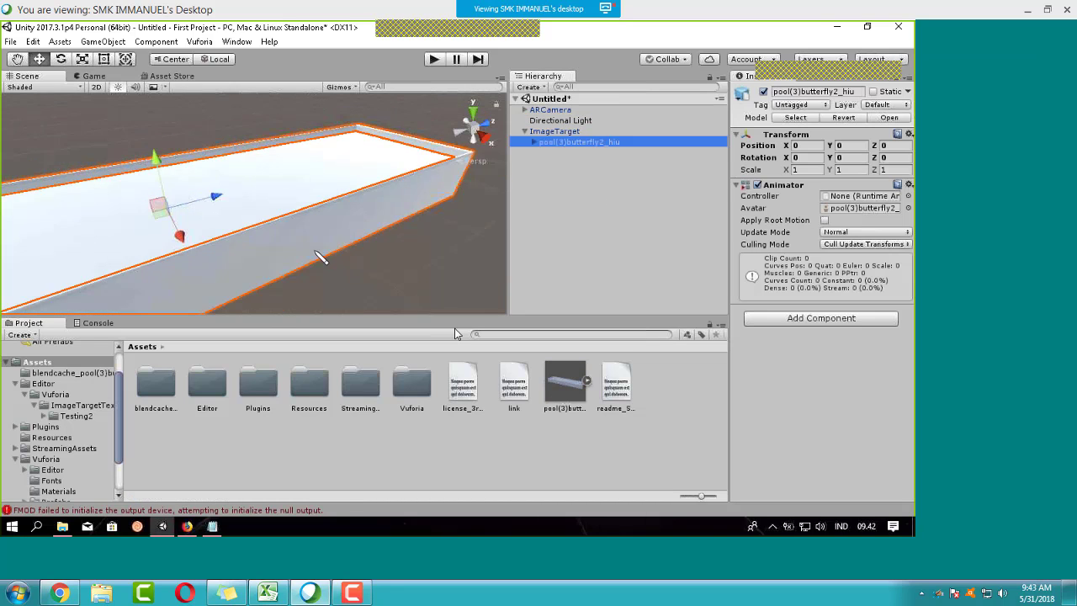
{"action": "left_click", "coordinate": [805, 169]}
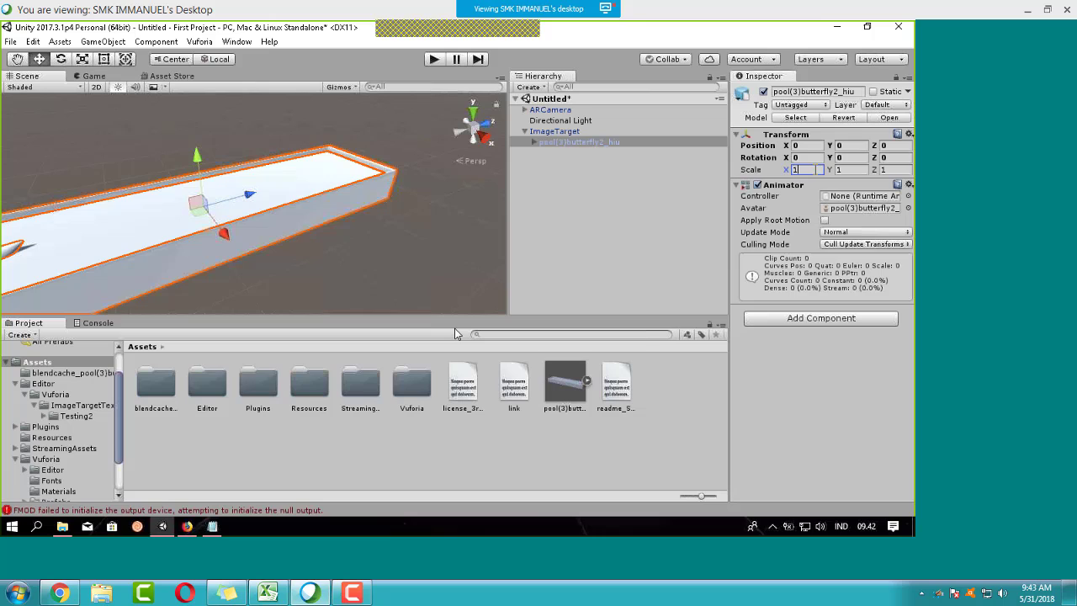
{"action": "left_click", "coordinate": [807, 171]}
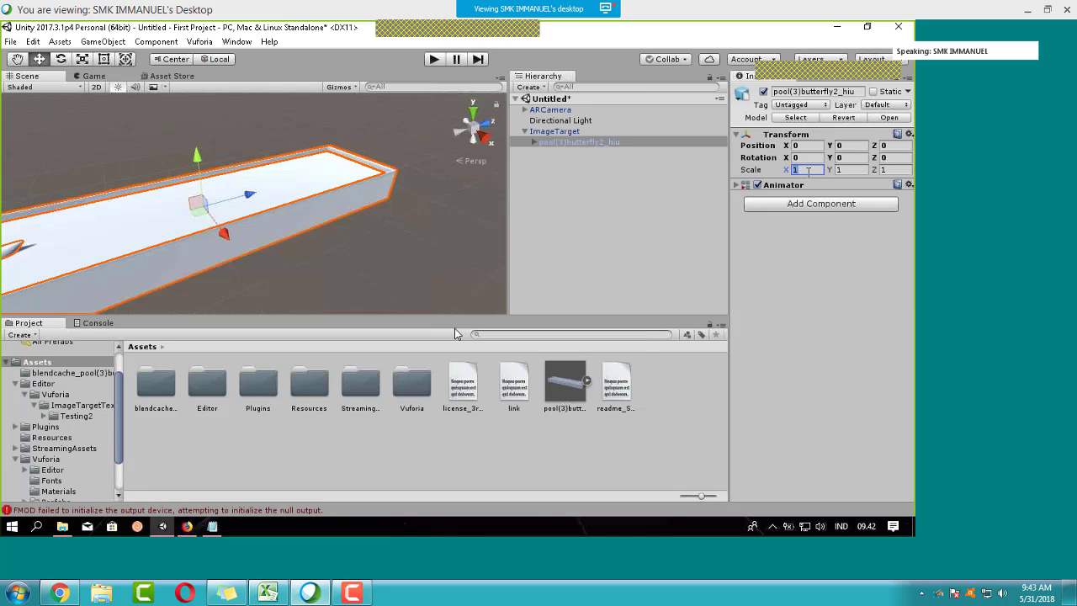
{"action": "type", "text": "0.1"}
{"action": "left_click", "coordinate": [838, 169]}
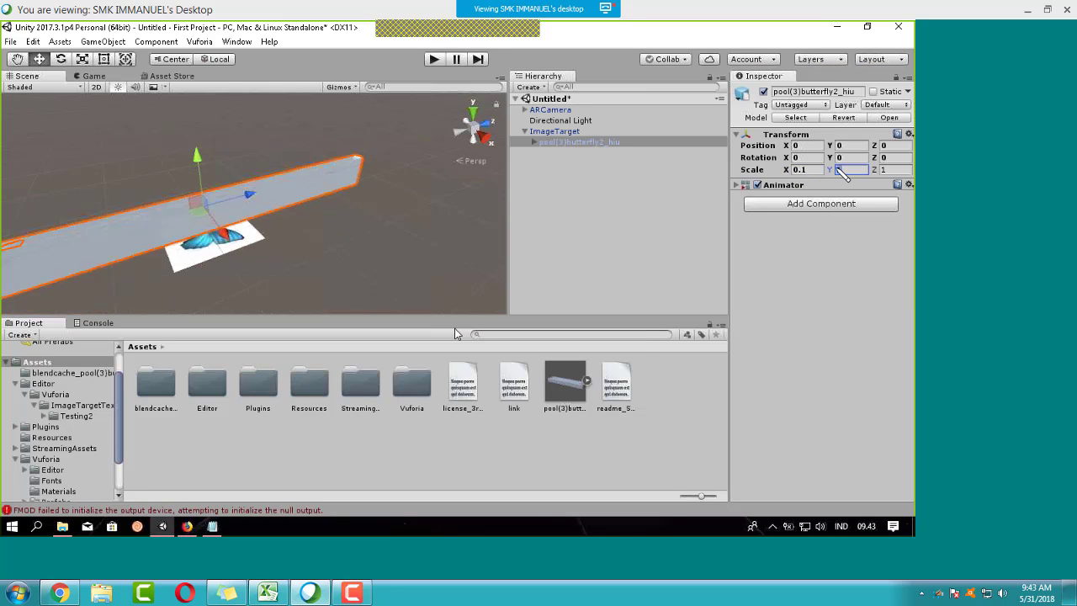
{"action": "type", "text": "0.1"}
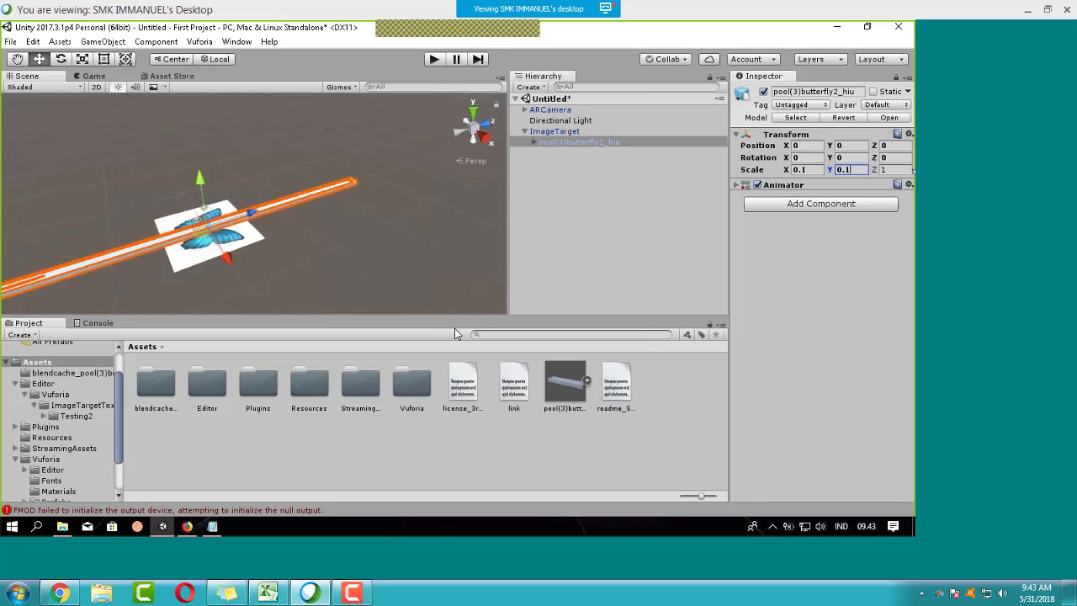
{"action": "left_click", "coordinate": [907, 169]}
{"action": "type", "text": "0.1"}
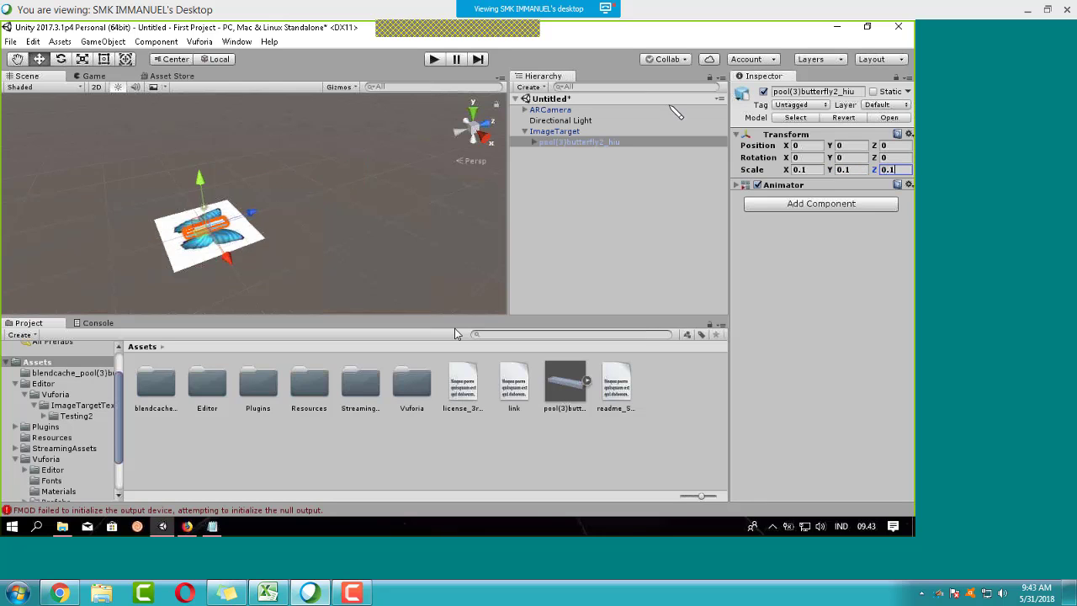
{"action": "left_click", "coordinate": [279, 242]}
Step: Centre the ImageTarget plane in view and select the butterfly model under ImageTarget
{"action": "left_click", "coordinate": [224, 229]}
{"action": "left_click", "coordinate": [251, 217]}
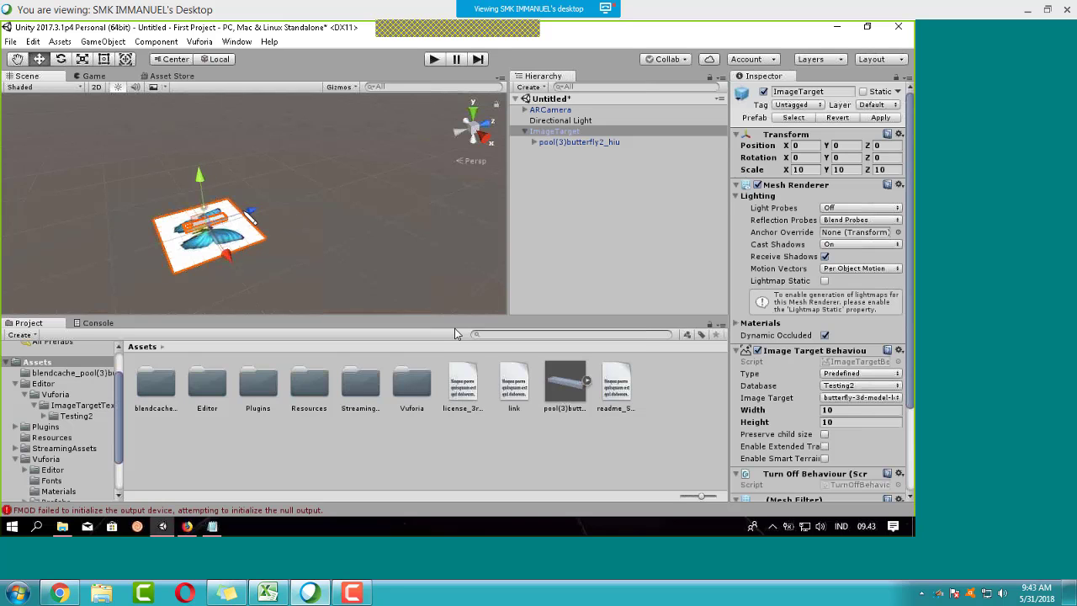
{"action": "scroll", "coordinate": [286, 240], "scroll_direction": "up", "scroll_amount": 2}
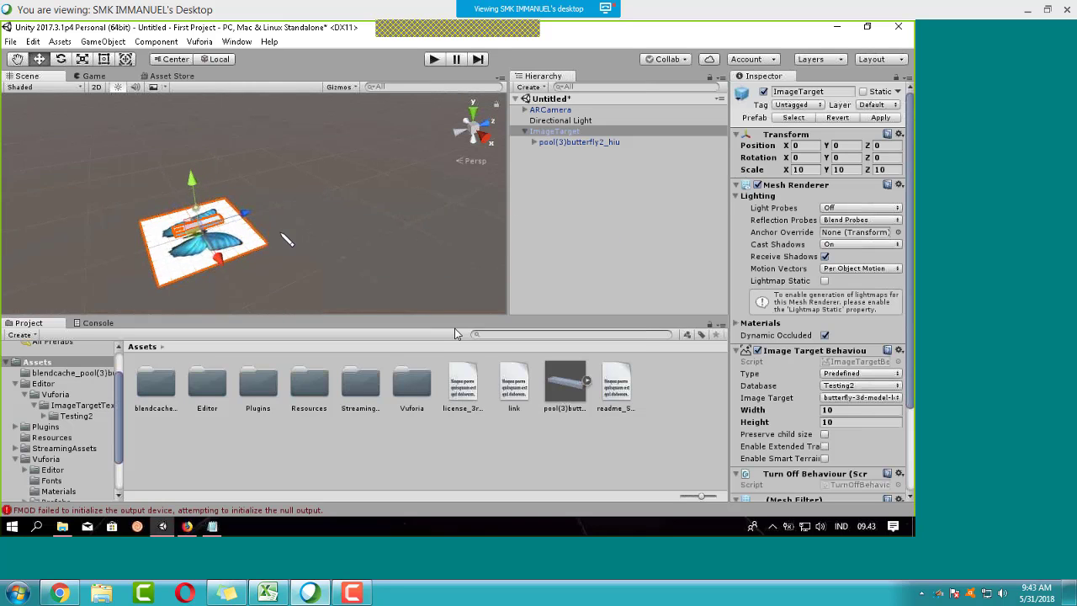
{"action": "scroll", "coordinate": [286, 240], "scroll_direction": "up", "scroll_amount": 2}
{"action": "middle_click_drag", "start_coordinate": [271, 239], "coordinate": [446, 221]}
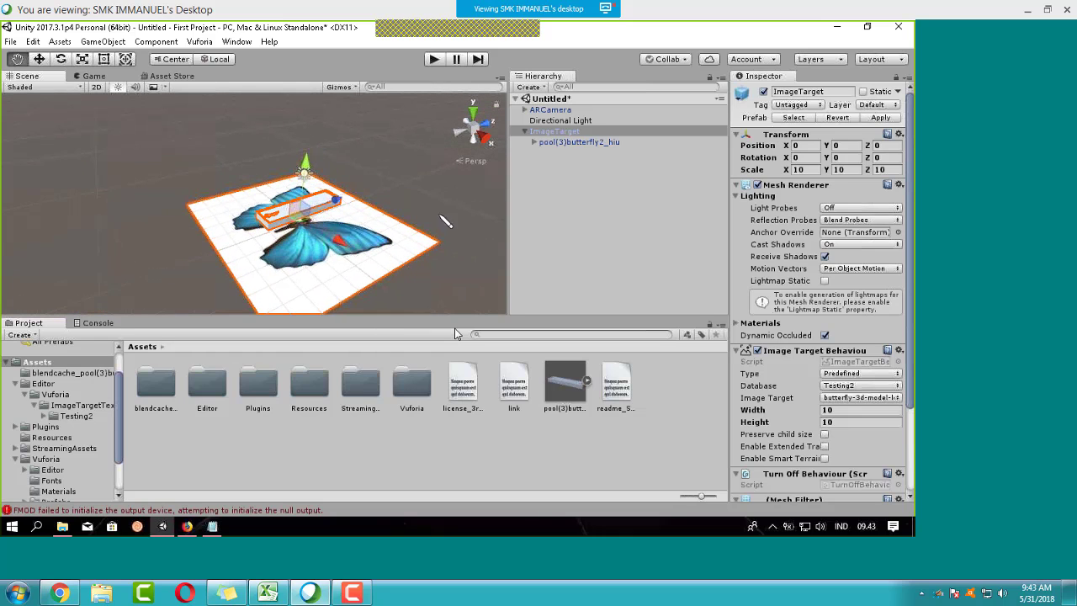
{"action": "scroll", "coordinate": [316, 261], "scroll_direction": "up", "scroll_amount": 4}
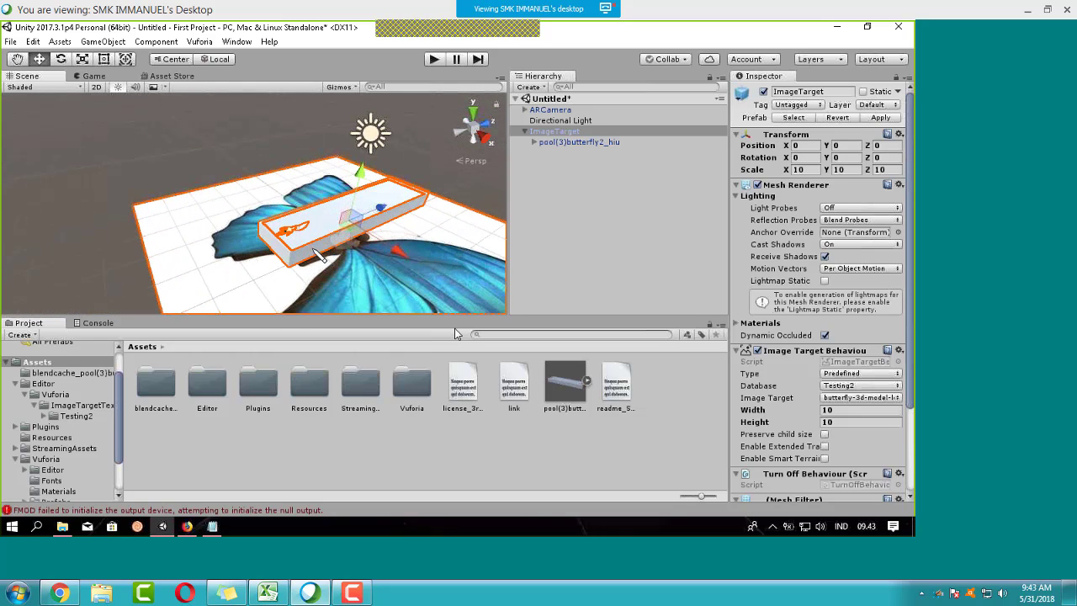
{"action": "left_click", "coordinate": [470, 198]}
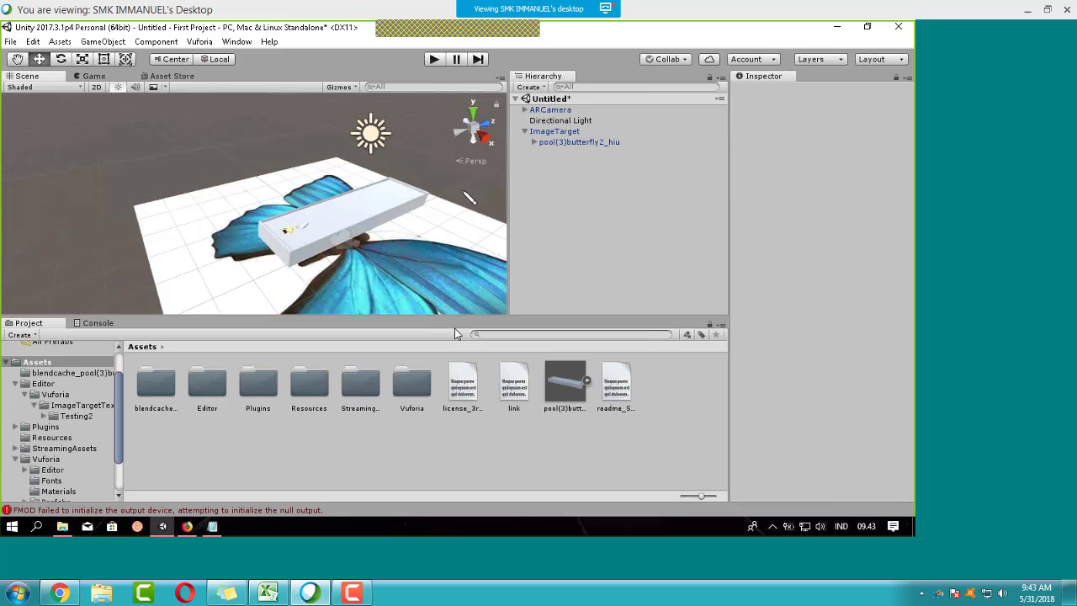
{"action": "left_click", "coordinate": [340, 235]}
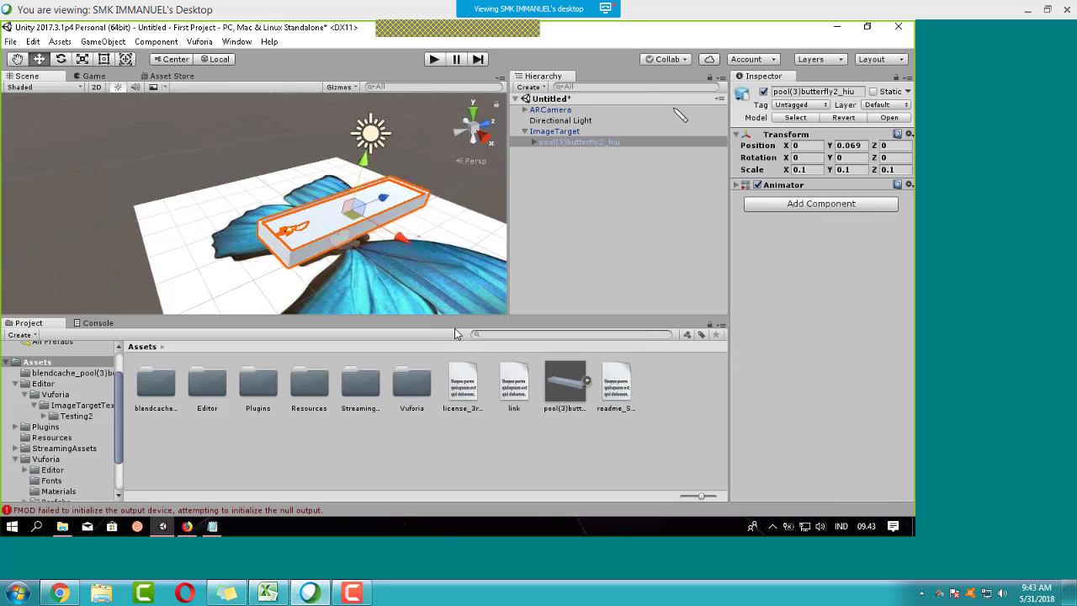
{"action": "left_click", "coordinate": [575, 133]}
{"action": "left_click", "coordinate": [578, 141]}
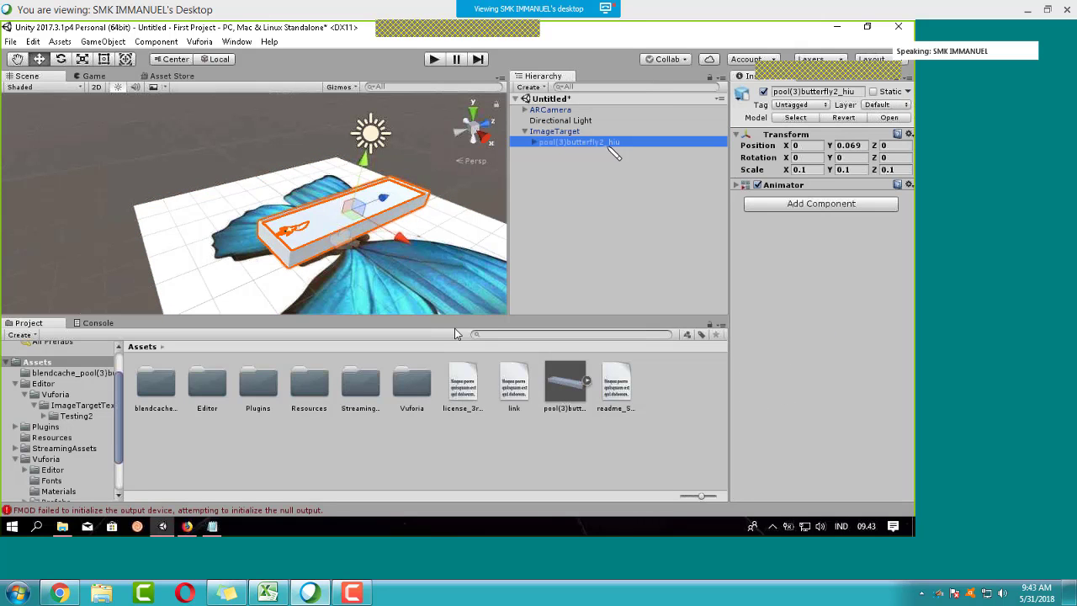
Step: Enable Loop Time for the ArmatureAction_001 clip in the butterfly model's Animation import settings
{"action": "left_click", "coordinate": [565, 383]}
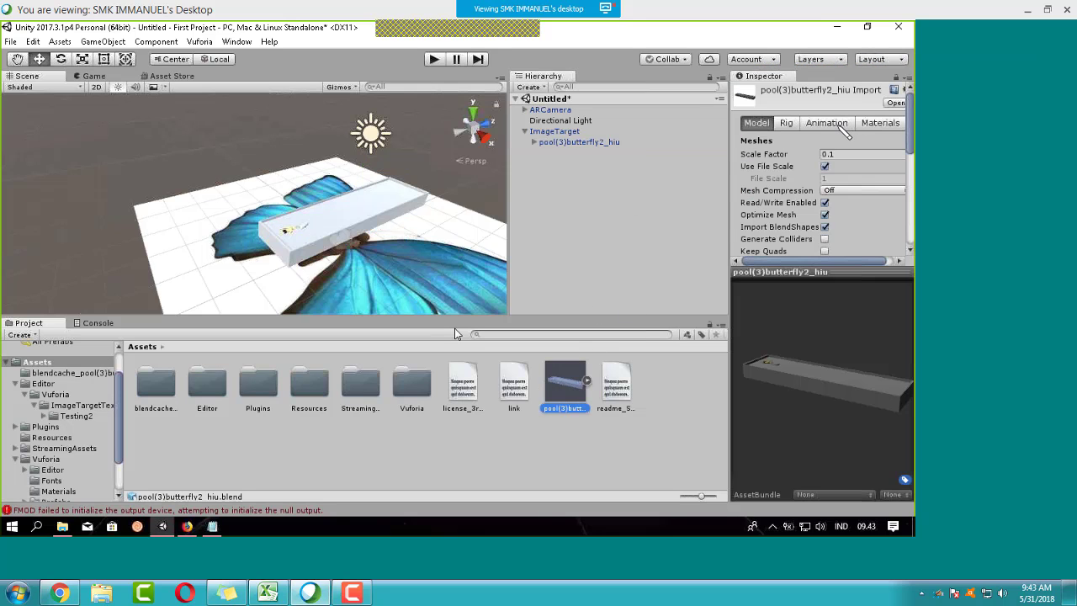
{"action": "left_click", "coordinate": [830, 125]}
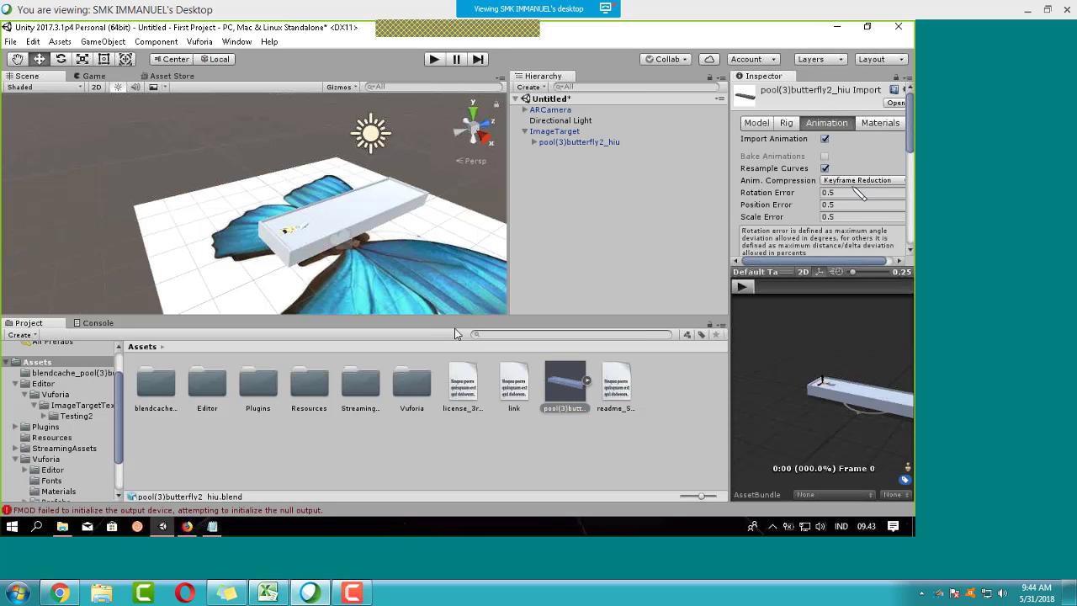
{"action": "scroll", "coordinate": [858, 193], "scroll_direction": "down", "scroll_amount": 3}
{"action": "scroll", "coordinate": [856, 194], "scroll_direction": "down", "scroll_amount": 3}
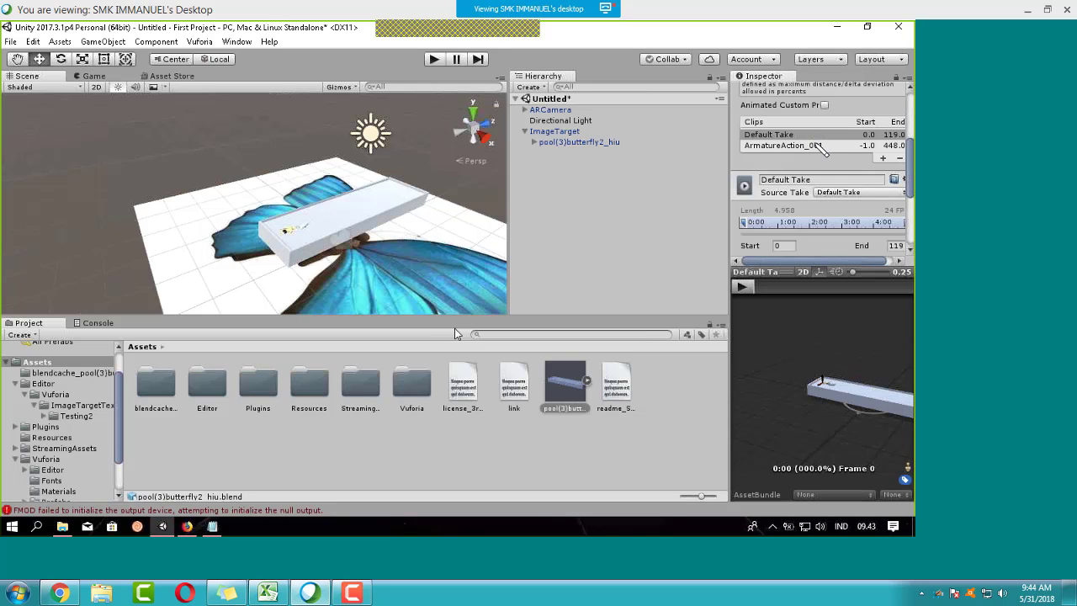
{"action": "left_click", "coordinate": [841, 145]}
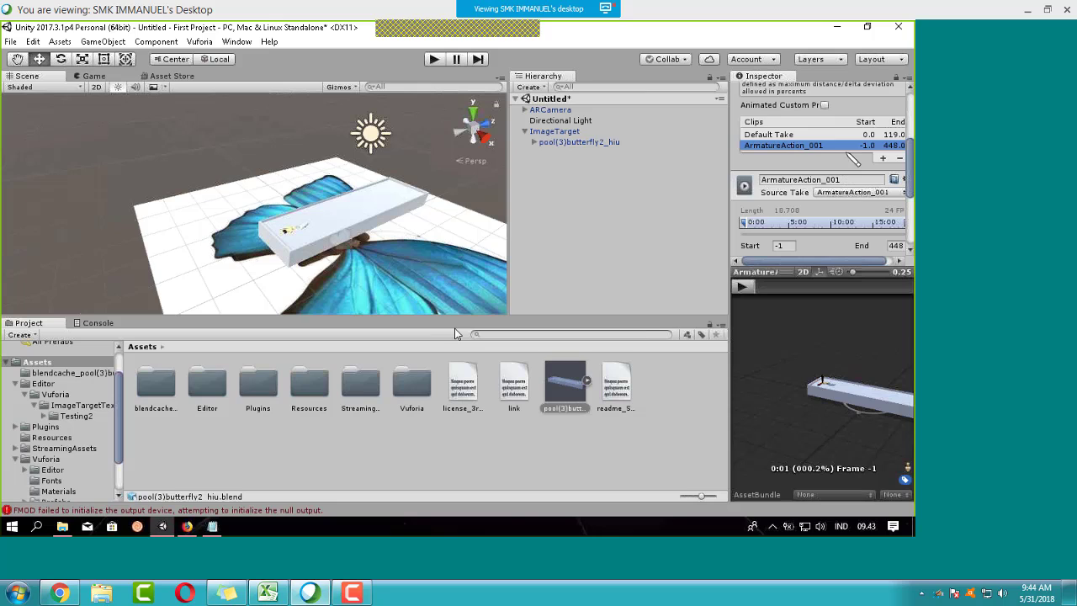
{"action": "left_click_drag", "start_coordinate": [811, 263], "coordinate": [822, 263]}
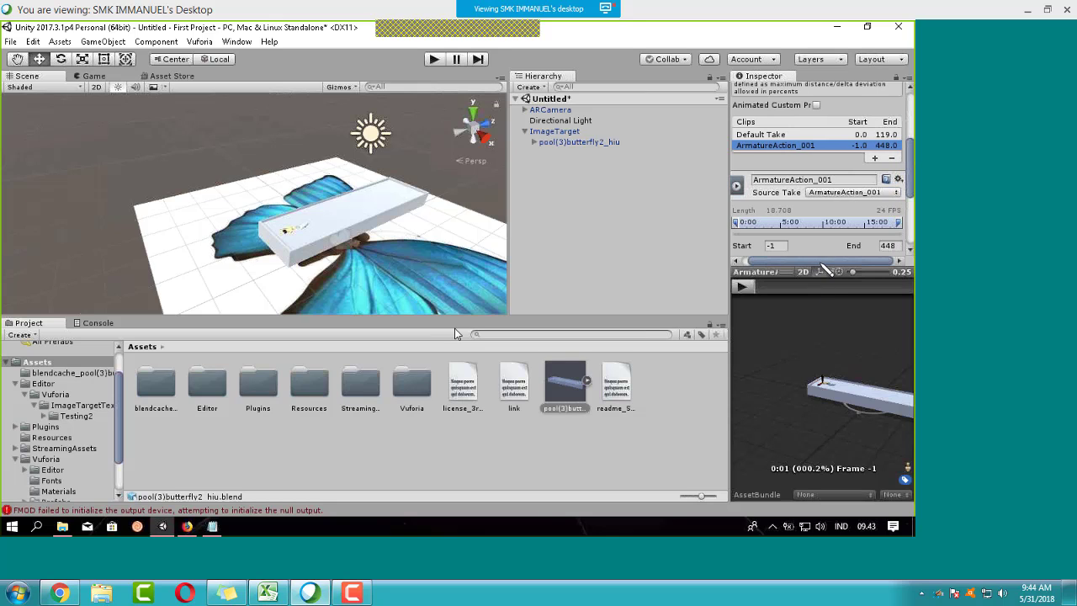
{"action": "scroll", "coordinate": [809, 232], "scroll_direction": "down", "scroll_amount": 3}
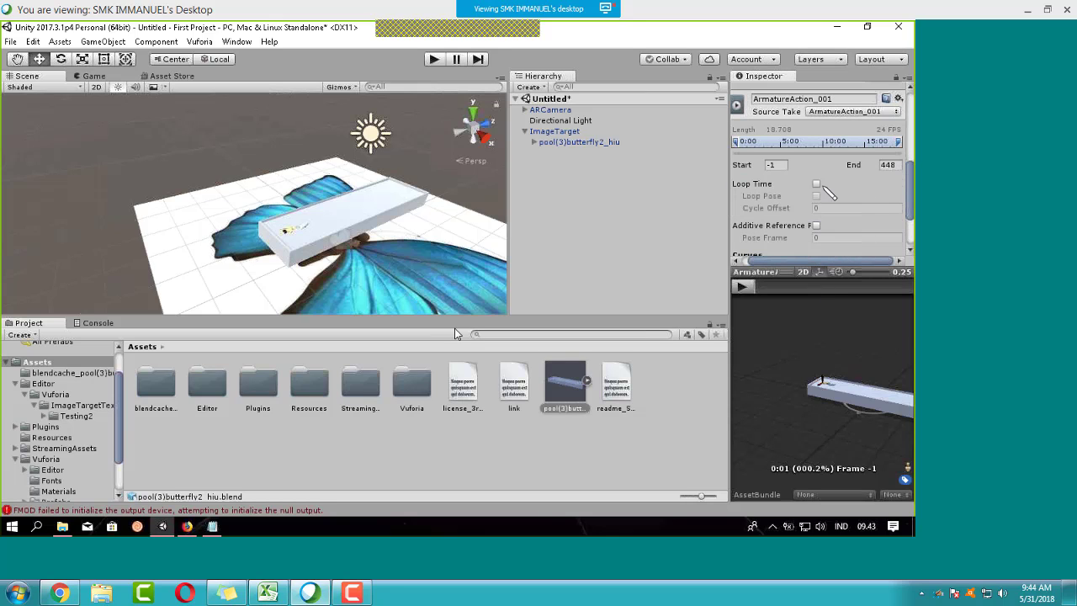
{"action": "left_click", "coordinate": [816, 184]}
{"action": "scroll", "coordinate": [844, 205], "scroll_direction": "down", "scroll_amount": 3}
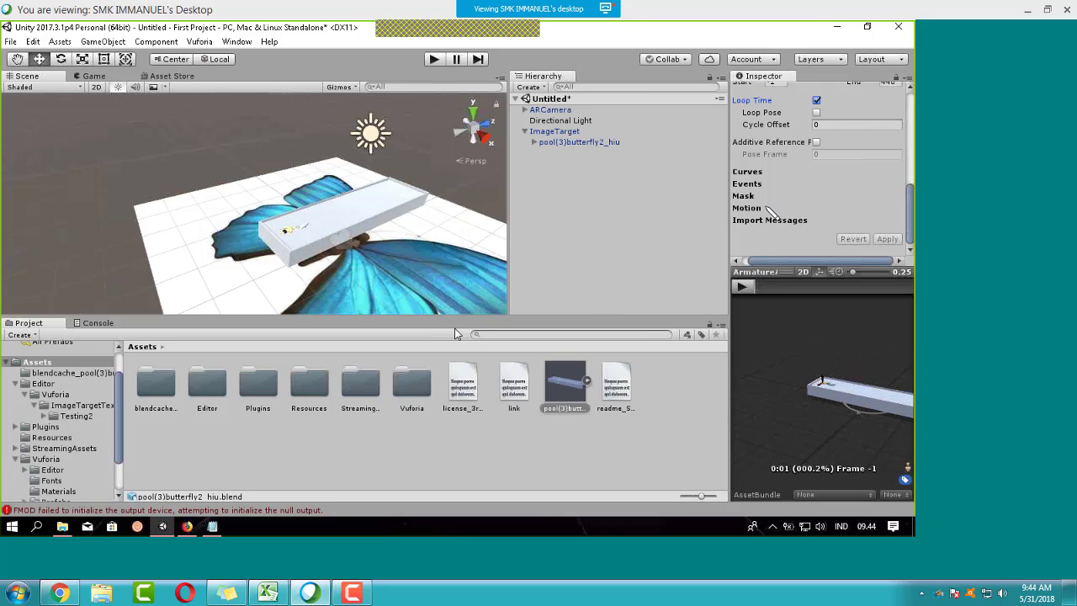
Step: Play, orbit and pause the ArmatureAction_001 animation preview
{"action": "left_click", "coordinate": [741, 286]}
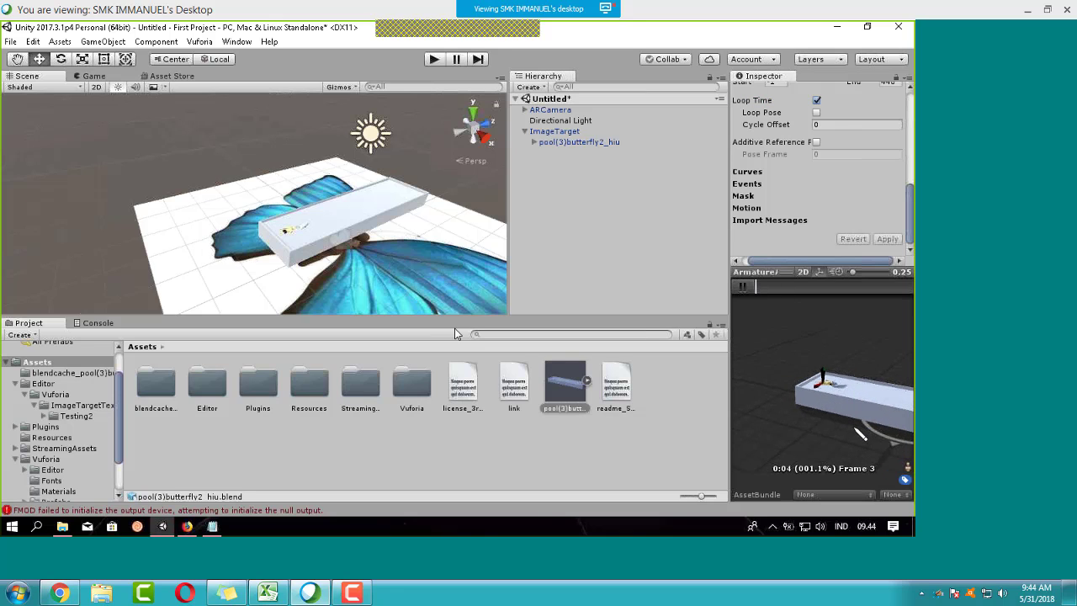
{"action": "scroll", "coordinate": [847, 185], "scroll_direction": "up", "scroll_amount": 5}
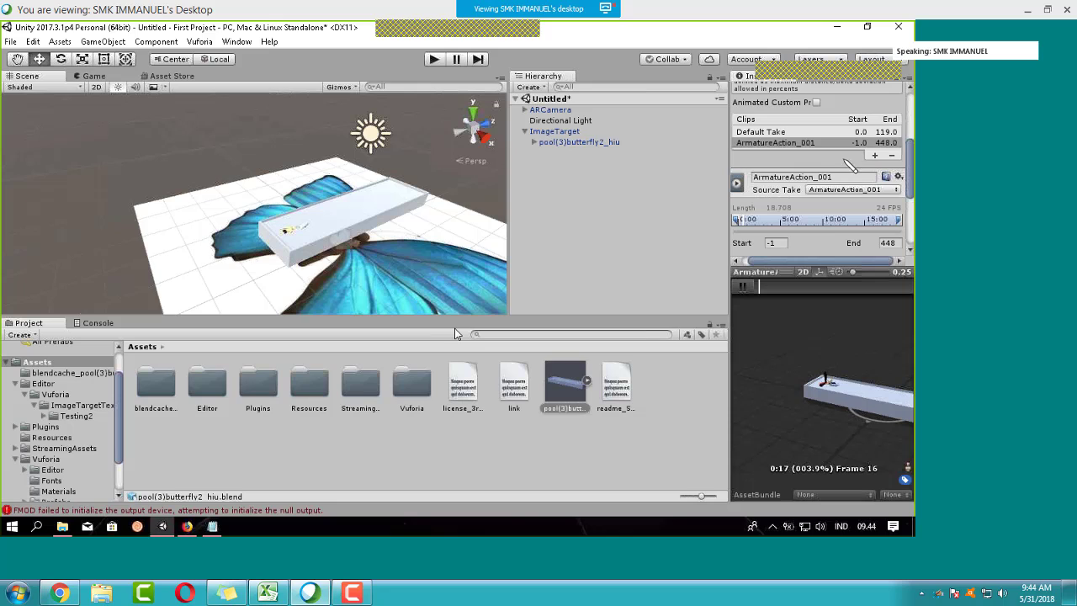
{"action": "scroll", "coordinate": [875, 429], "scroll_direction": "up", "scroll_amount": 3}
{"action": "left_click_drag", "start_coordinate": [874, 429], "coordinate": [807, 303]}
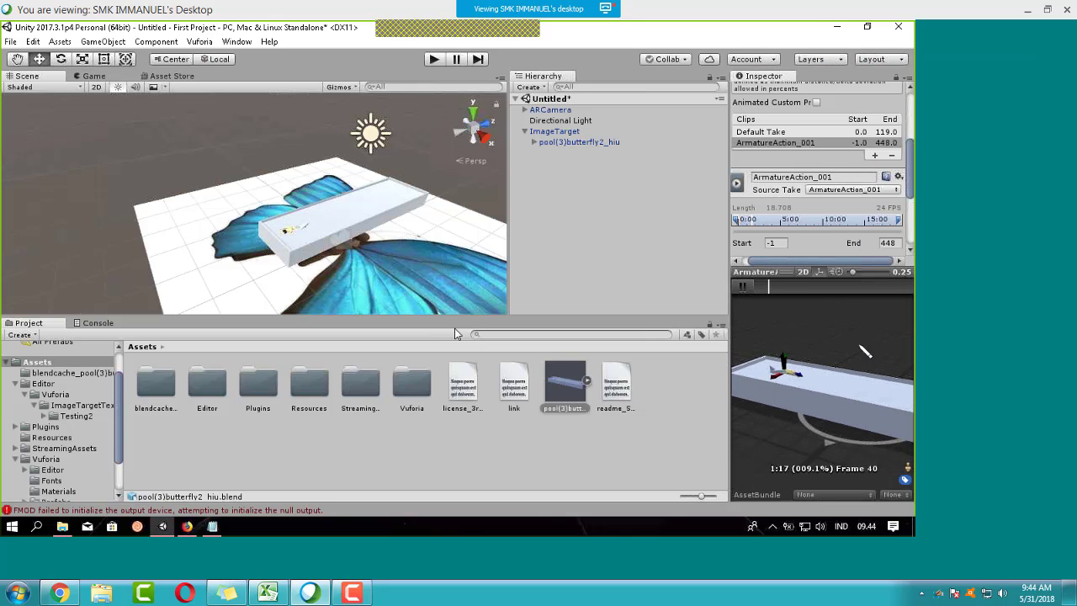
{"action": "left_click", "coordinate": [742, 287]}
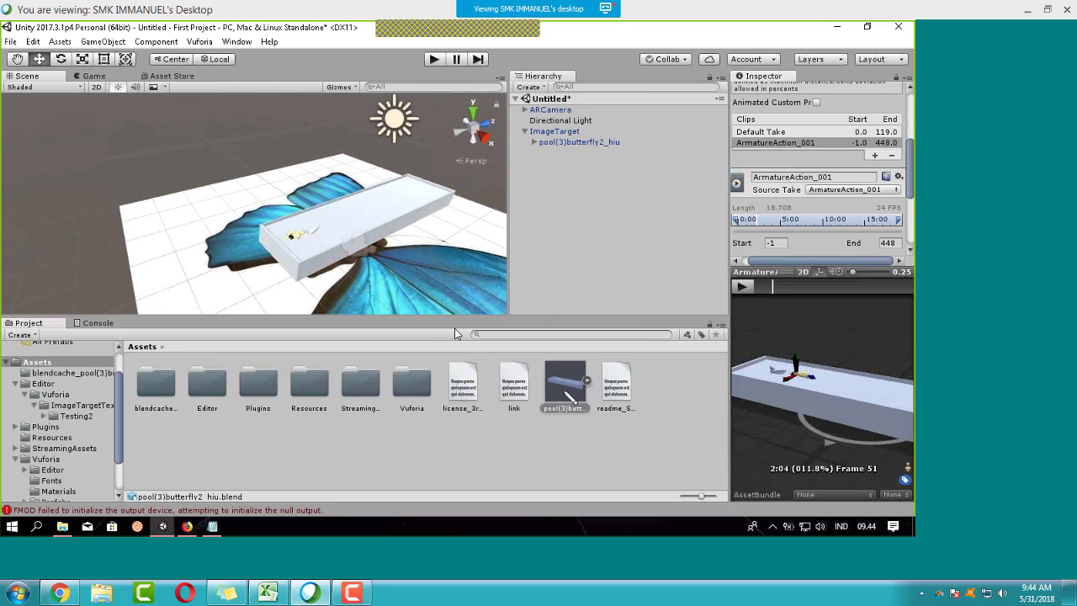
Step: Create an Animator Controller named butterfky in Assets and open it in the Animator
{"action": "left_click", "coordinate": [567, 456]}
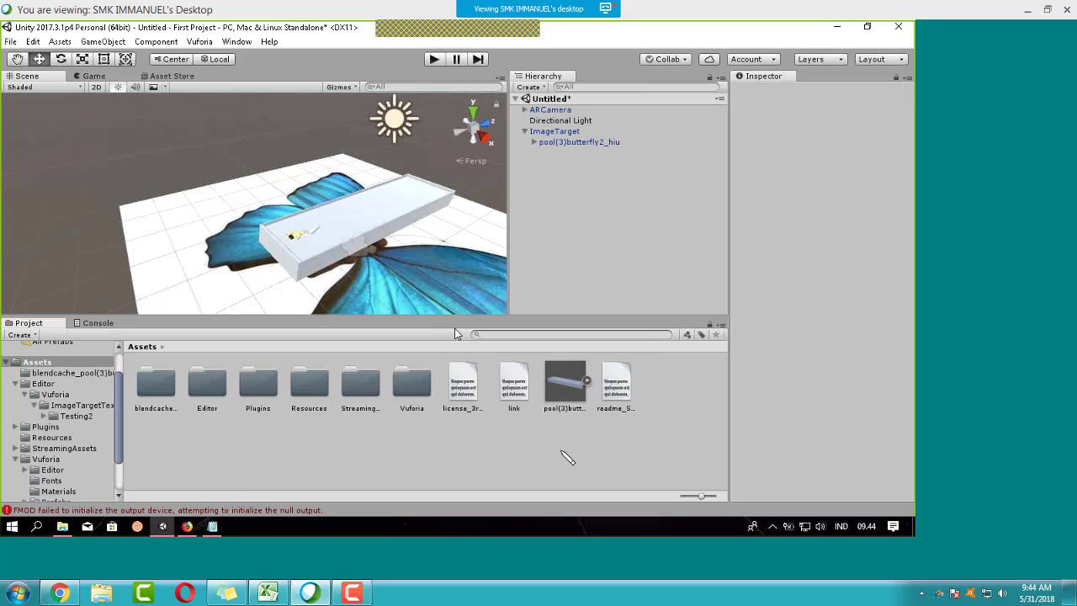
{"action": "right_click", "coordinate": [552, 454]}
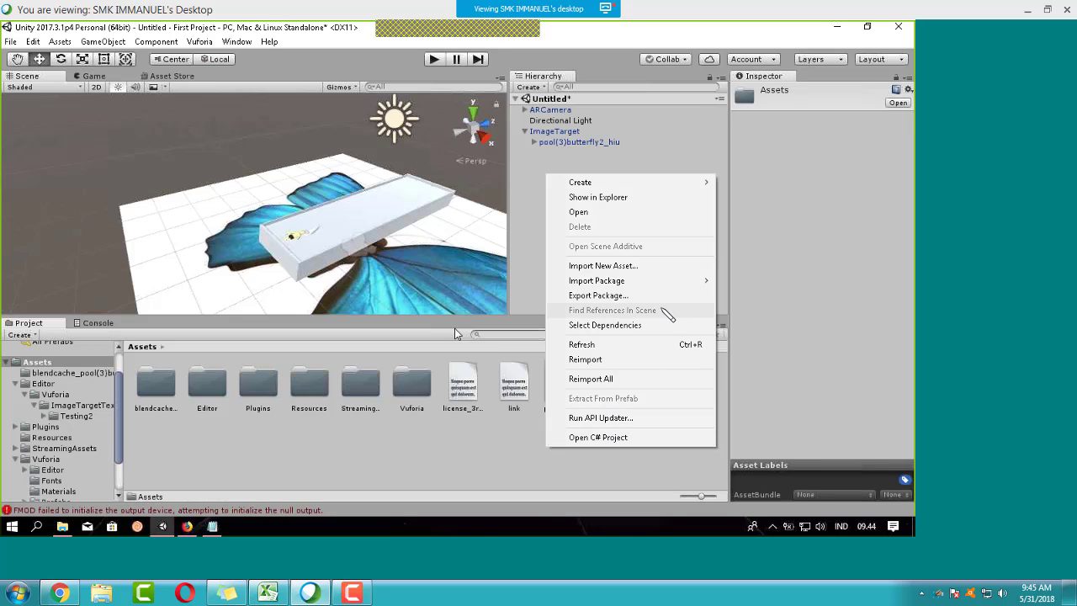
{"action": "mouse_move", "coordinate": [606, 185]}
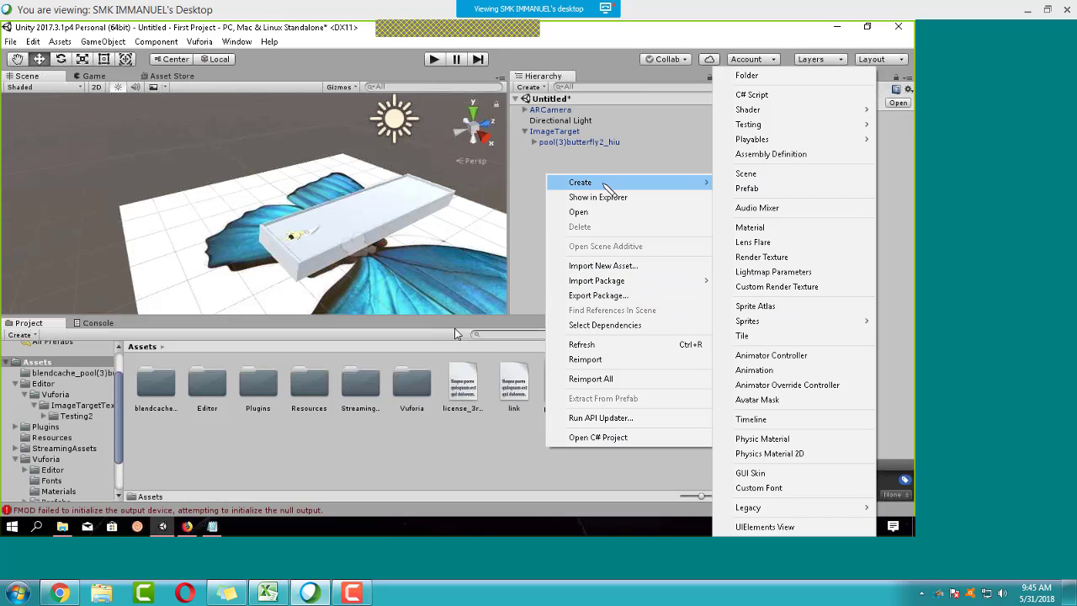
{"action": "left_click", "coordinate": [807, 355]}
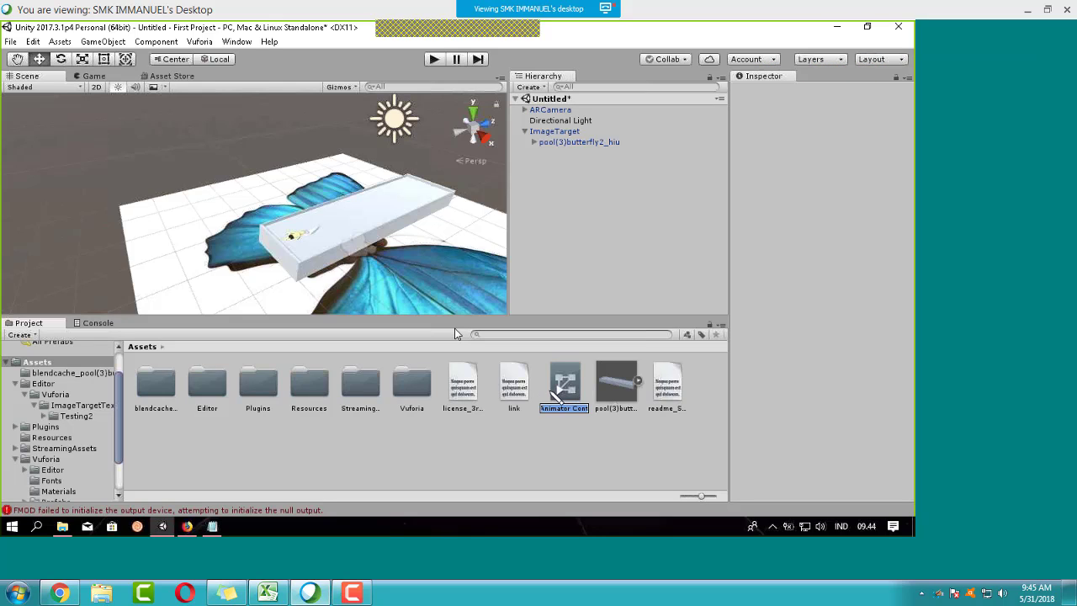
{"action": "type", "text": "butterfky"}
{"action": "key", "text": "Return"}
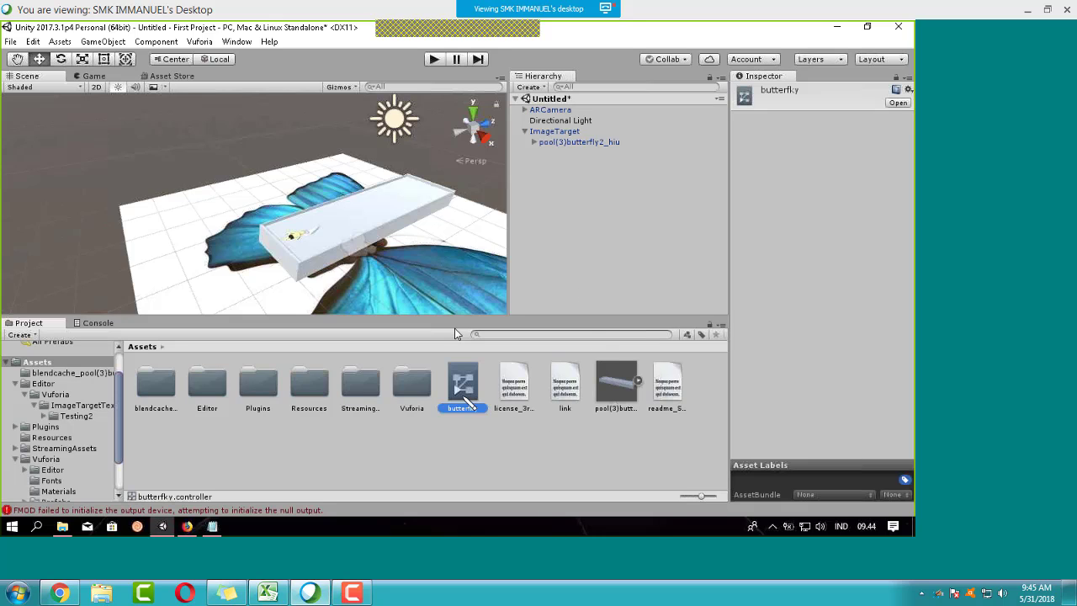
{"action": "double_click", "coordinate": [464, 387]}
Step: Drag the model's ArmatureAction_001 clip into the butterfky graph as its default state
{"action": "left_click", "coordinate": [625, 400]}
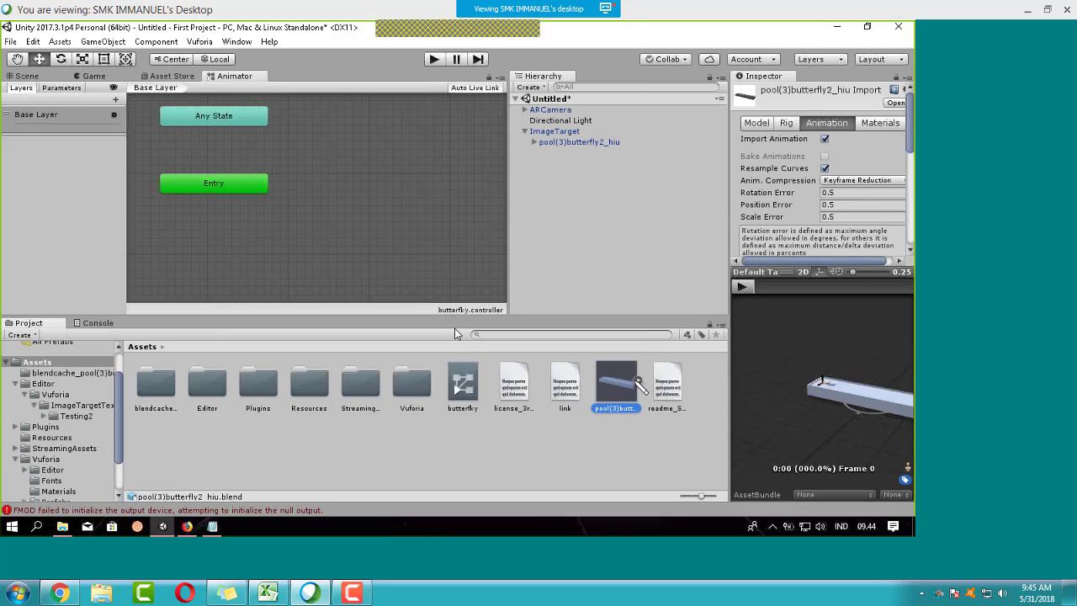
{"action": "left_click", "coordinate": [637, 384]}
{"action": "scroll", "coordinate": [521, 421], "scroll_direction": "down", "scroll_amount": 2}
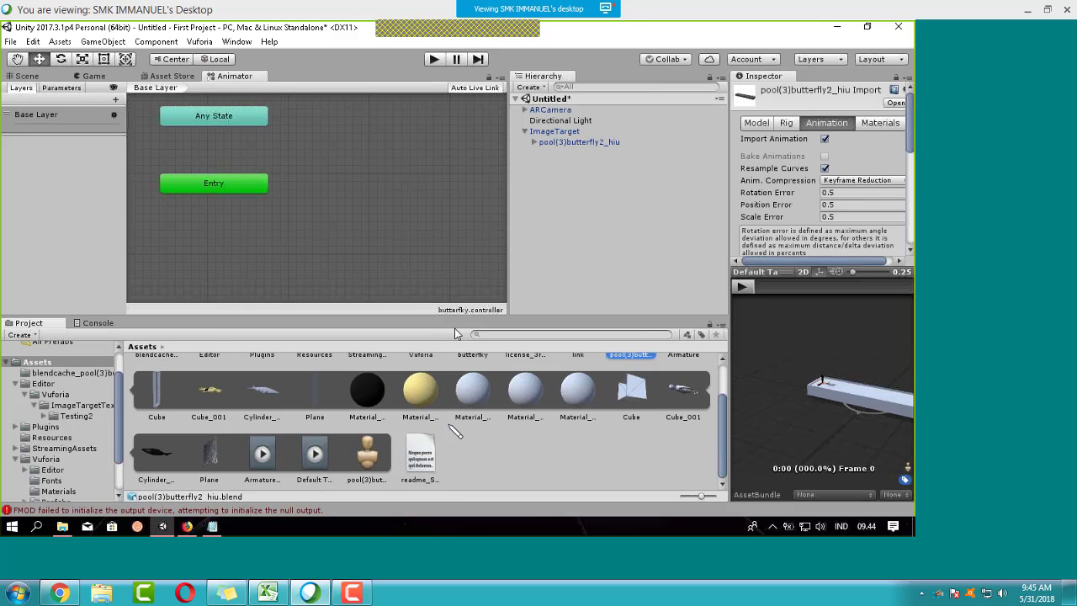
{"action": "left_click_drag", "start_coordinate": [262, 456], "coordinate": [336, 223]}
{"action": "left_click_drag", "start_coordinate": [330, 168], "coordinate": [333, 169]}
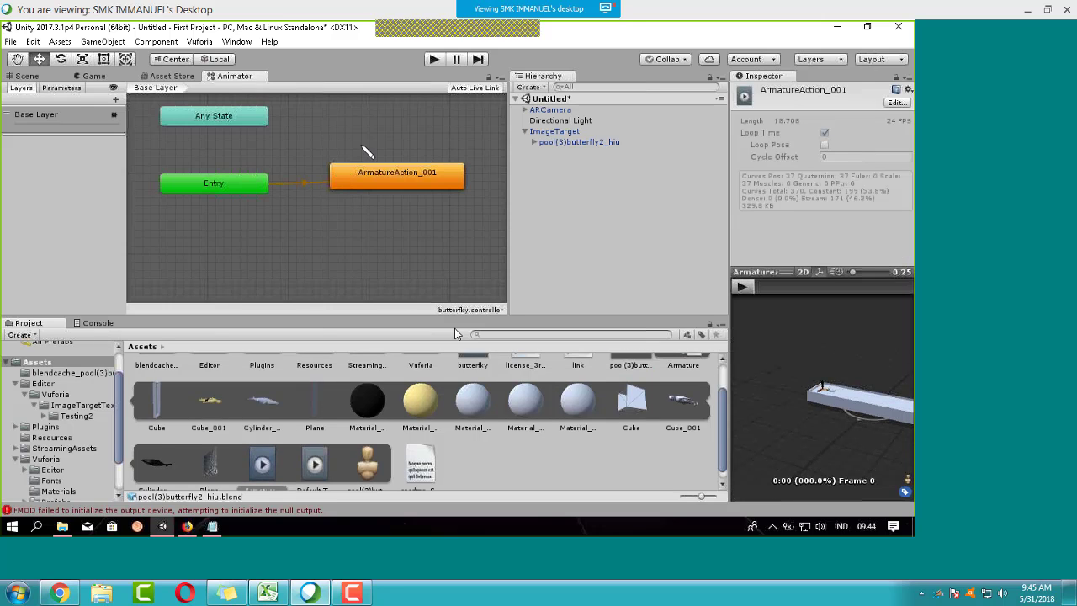
{"action": "scroll", "coordinate": [370, 198], "scroll_direction": "down", "scroll_amount": 3}
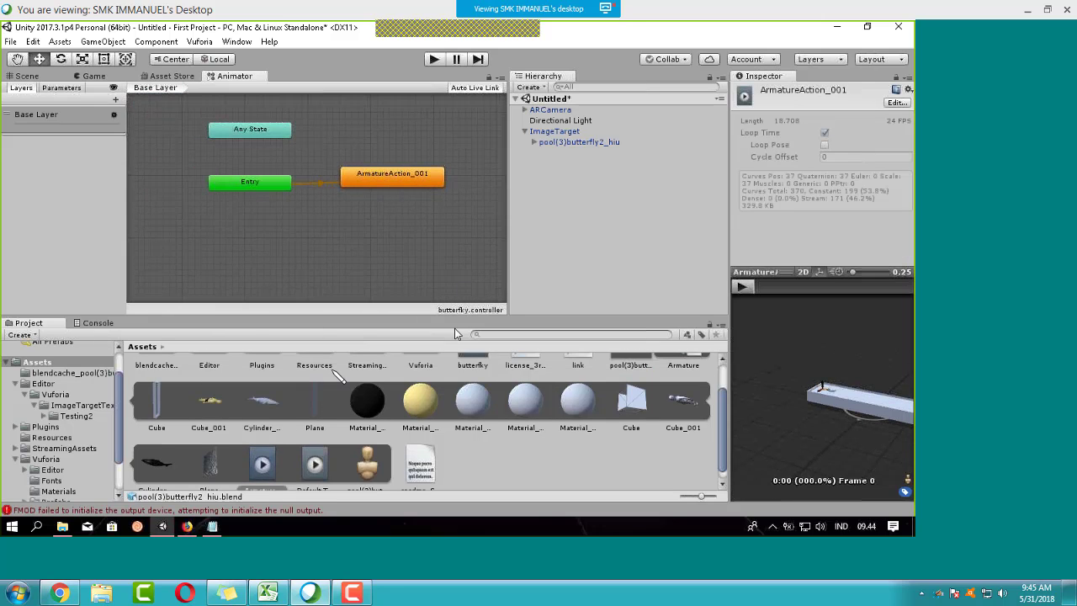
{"action": "scroll", "coordinate": [424, 421], "scroll_direction": "up", "scroll_amount": 2}
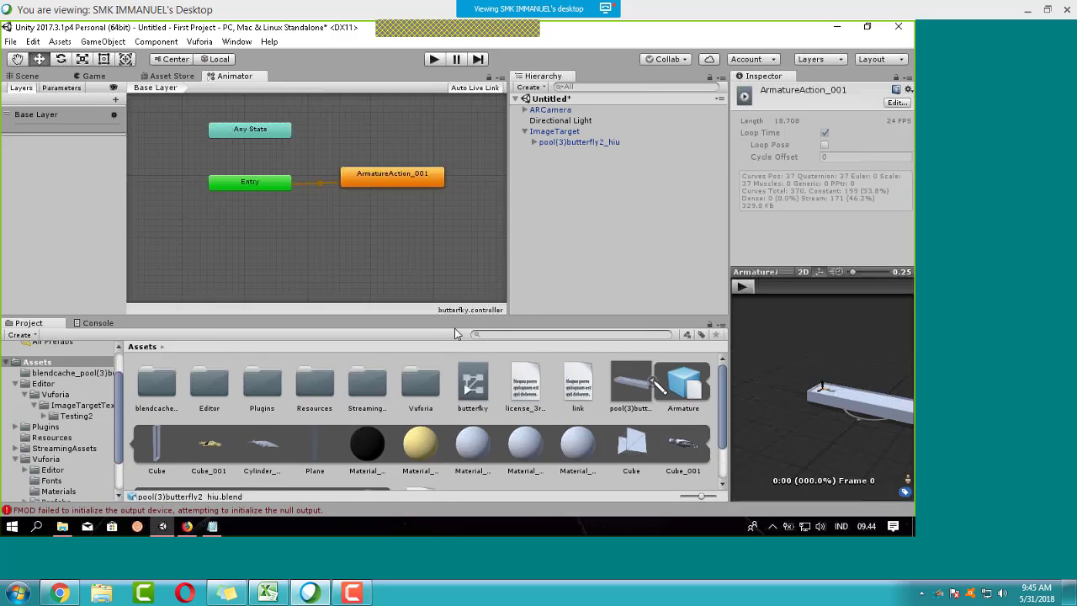
{"action": "left_click", "coordinate": [653, 382]}
Step: Check the butterfky controller, then select the butterfly model object and ImageTarget in the Hierarchy
{"action": "left_click", "coordinate": [677, 172]}
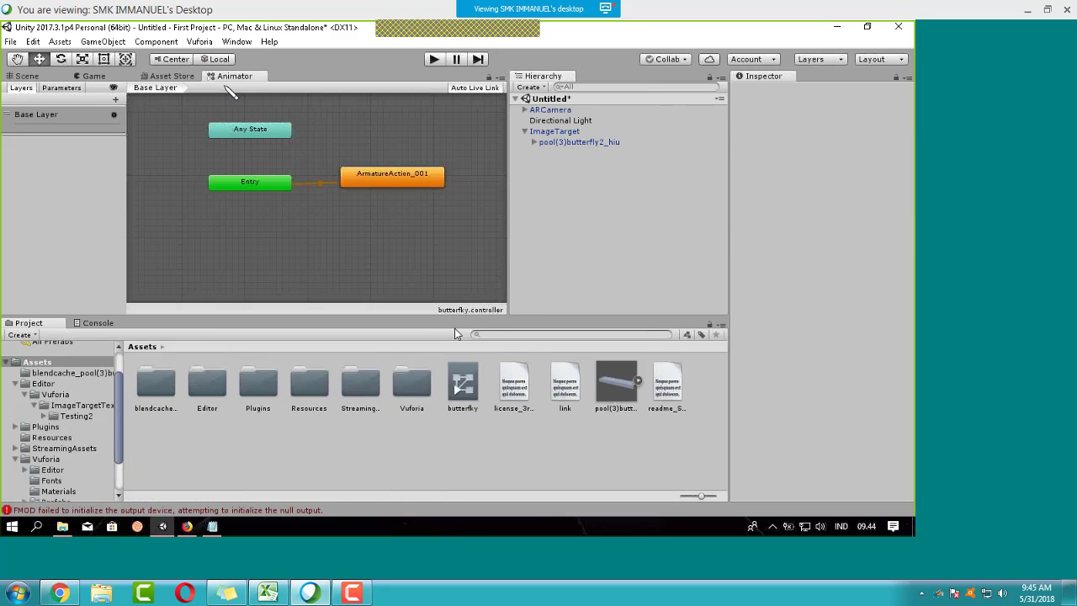
{"action": "left_click", "coordinate": [227, 76]}
{"action": "left_click", "coordinate": [461, 394]}
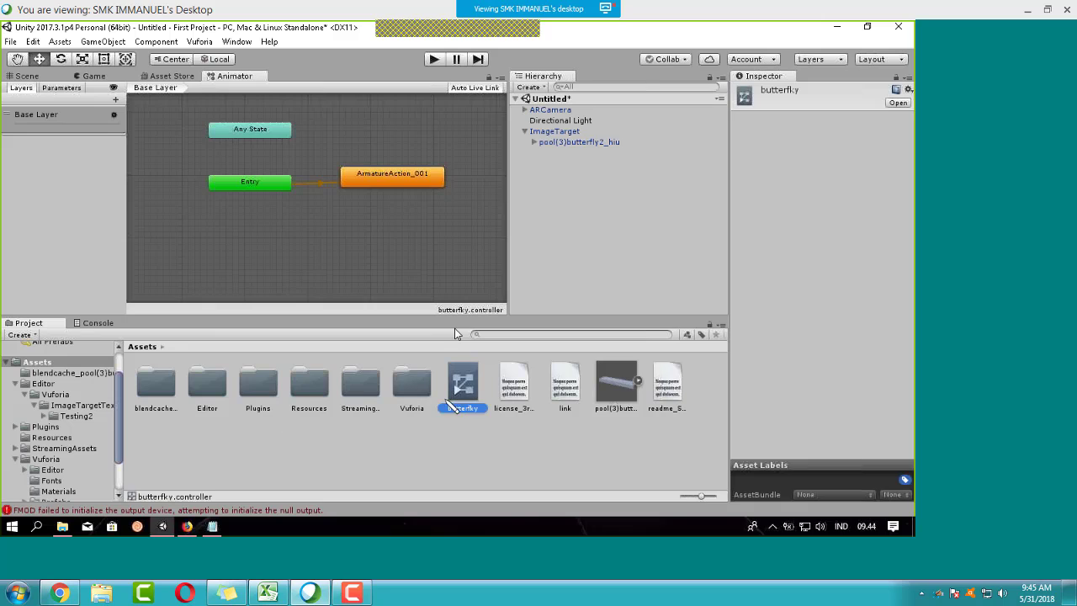
{"action": "left_click", "coordinate": [626, 402]}
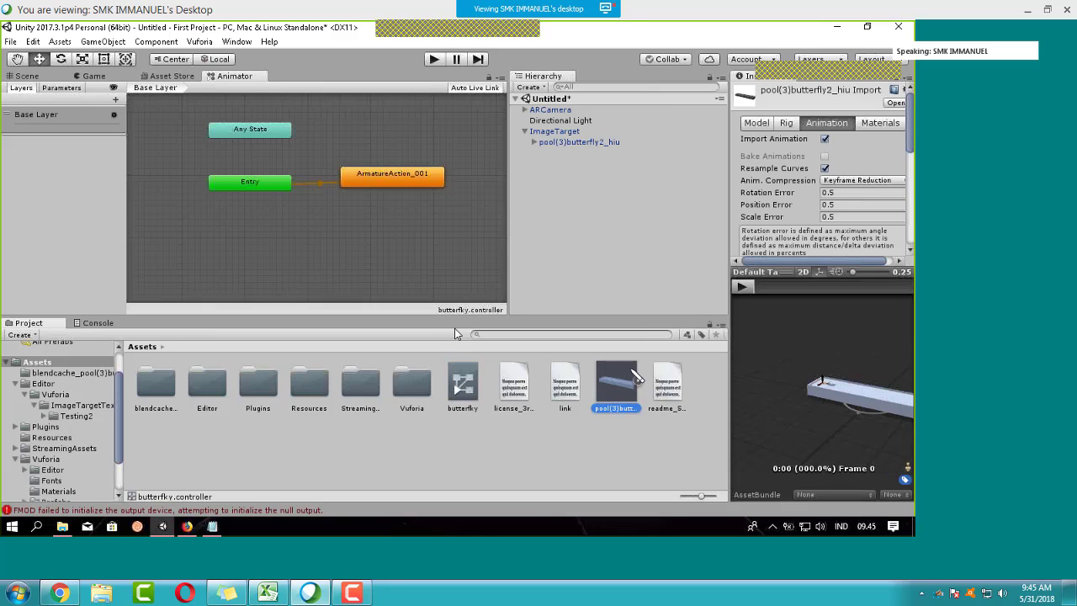
{"action": "left_click", "coordinate": [579, 144]}
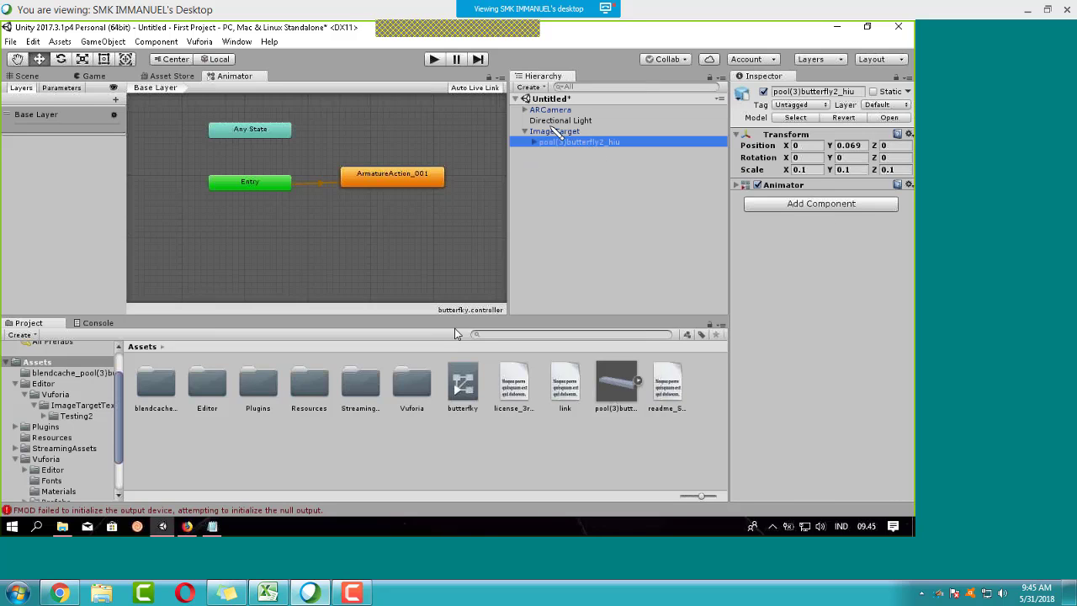
{"action": "left_click", "coordinate": [555, 131]}
{"action": "left_click", "coordinate": [597, 143]}
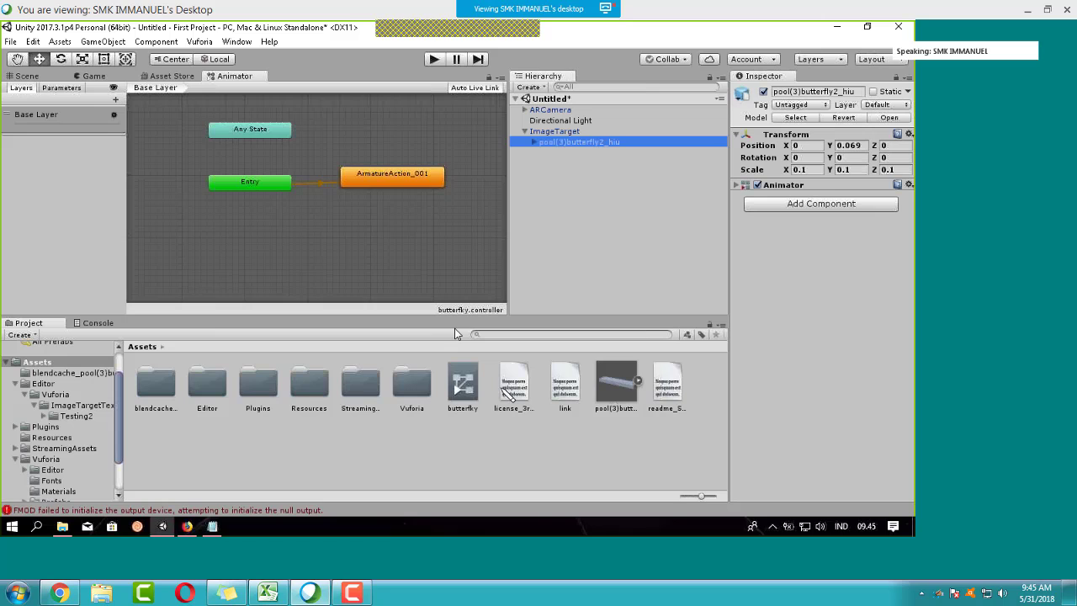
Step: Review the pool(3)butterfly2_hiu asset's Model and Animation import settings
{"action": "left_click", "coordinate": [613, 401]}
{"action": "left_click", "coordinate": [756, 123]}
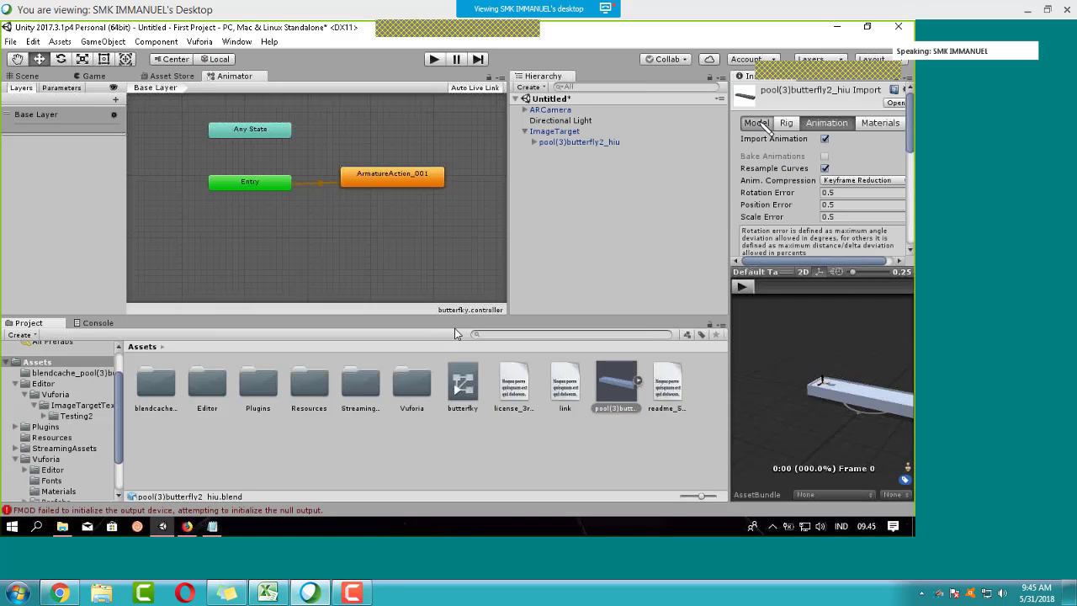
{"action": "scroll", "coordinate": [807, 194], "scroll_direction": "down", "scroll_amount": 3}
{"action": "scroll", "coordinate": [841, 195], "scroll_direction": "up", "scroll_amount": 3}
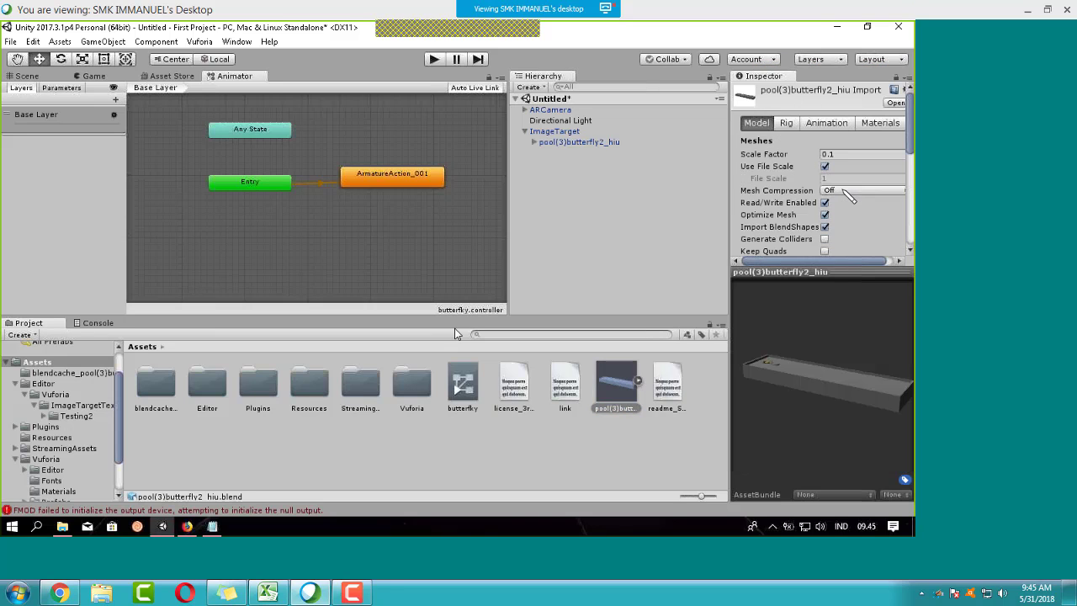
{"action": "left_click", "coordinate": [814, 124]}
{"action": "scroll", "coordinate": [851, 168], "scroll_direction": "down", "scroll_amount": 3}
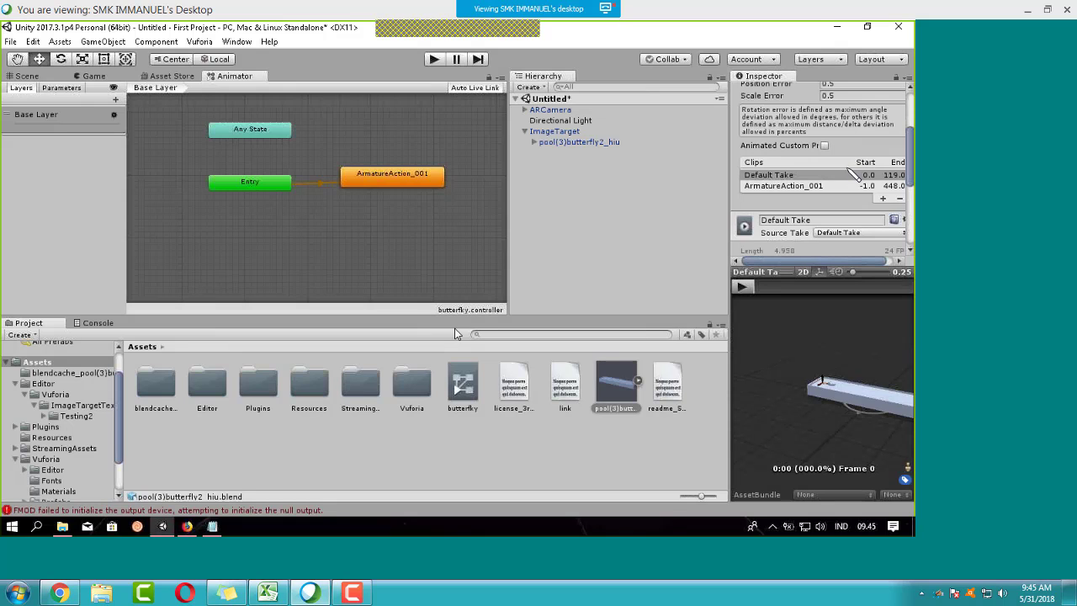
{"action": "scroll", "coordinate": [851, 168], "scroll_direction": "up", "scroll_amount": 3}
Step: Reselect the butterfly object and ImageTarget, then inspect the model asset's import settings again
{"action": "left_click", "coordinate": [559, 143]}
{"action": "left_click", "coordinate": [554, 132]}
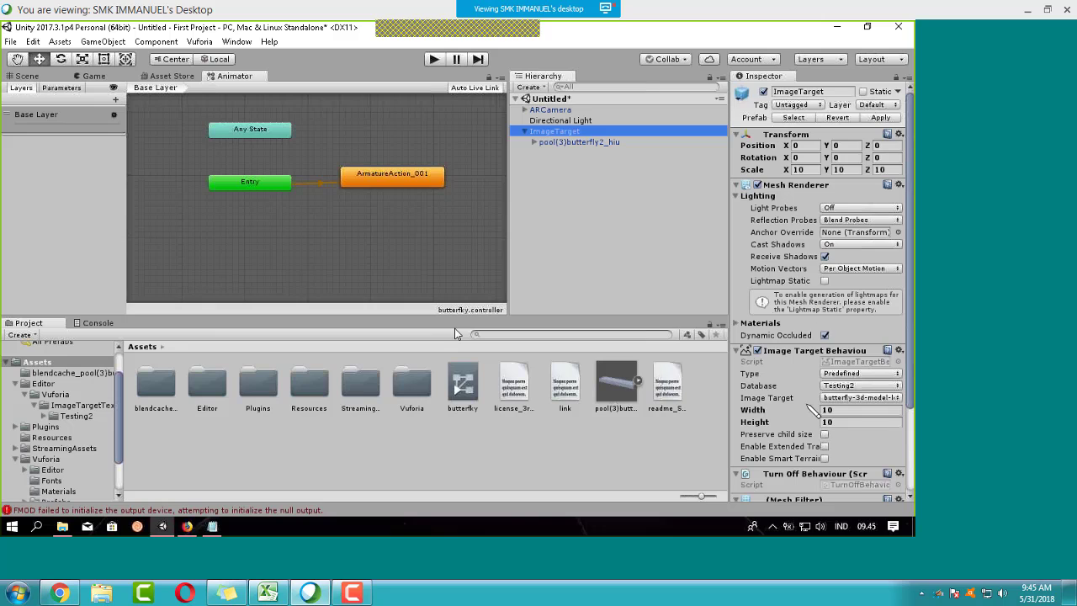
{"action": "scroll", "coordinate": [810, 420], "scroll_direction": "down", "scroll_amount": 2}
{"action": "scroll", "coordinate": [810, 421], "scroll_direction": "down", "scroll_amount": 3}
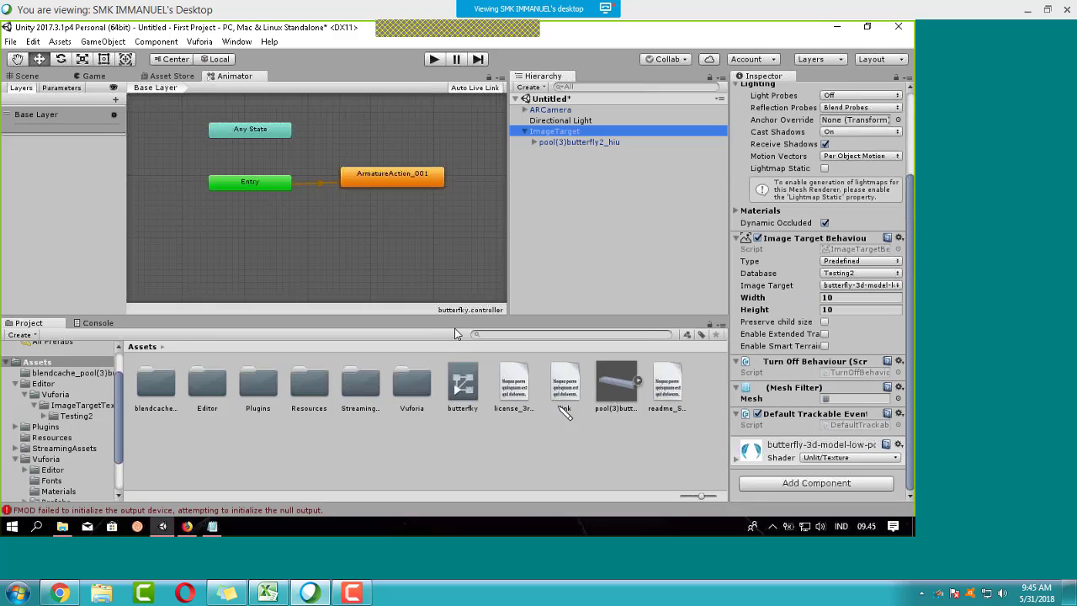
{"action": "left_click", "coordinate": [615, 385]}
Step: Assign the butterfky controller to the pool(3)butterfly2_hiu Animator, then select ImageTarget
{"action": "left_click", "coordinate": [46, 79]}
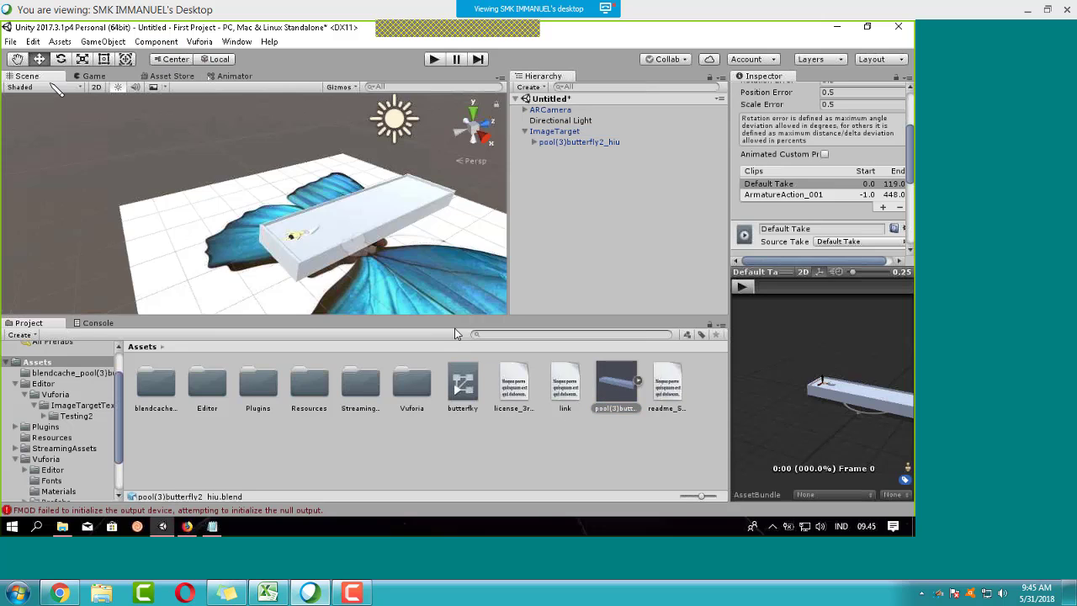
{"action": "left_click", "coordinate": [378, 223]}
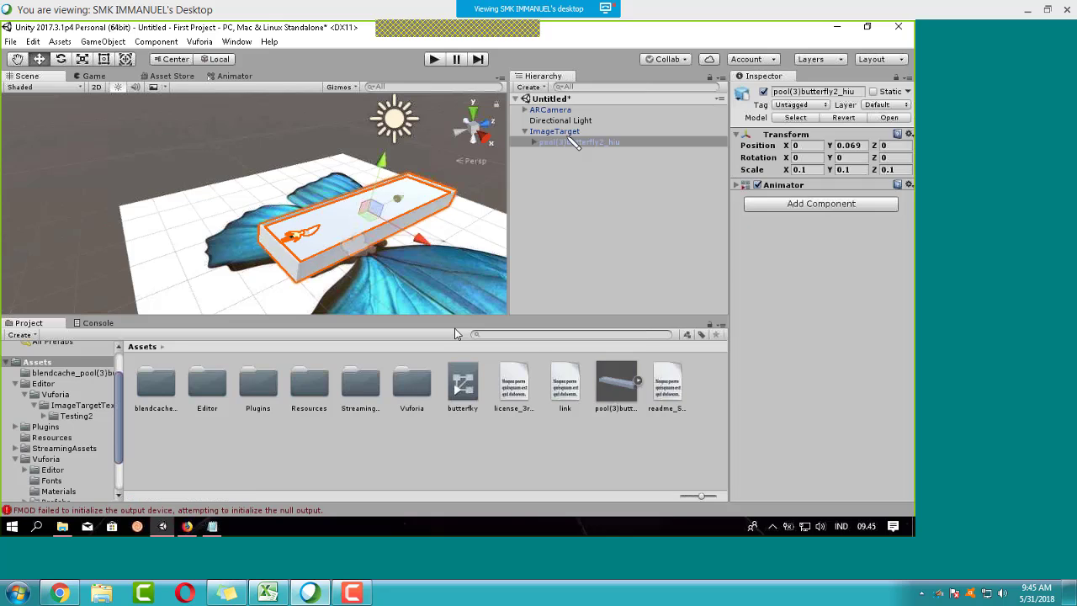
{"action": "left_click", "coordinate": [783, 186]}
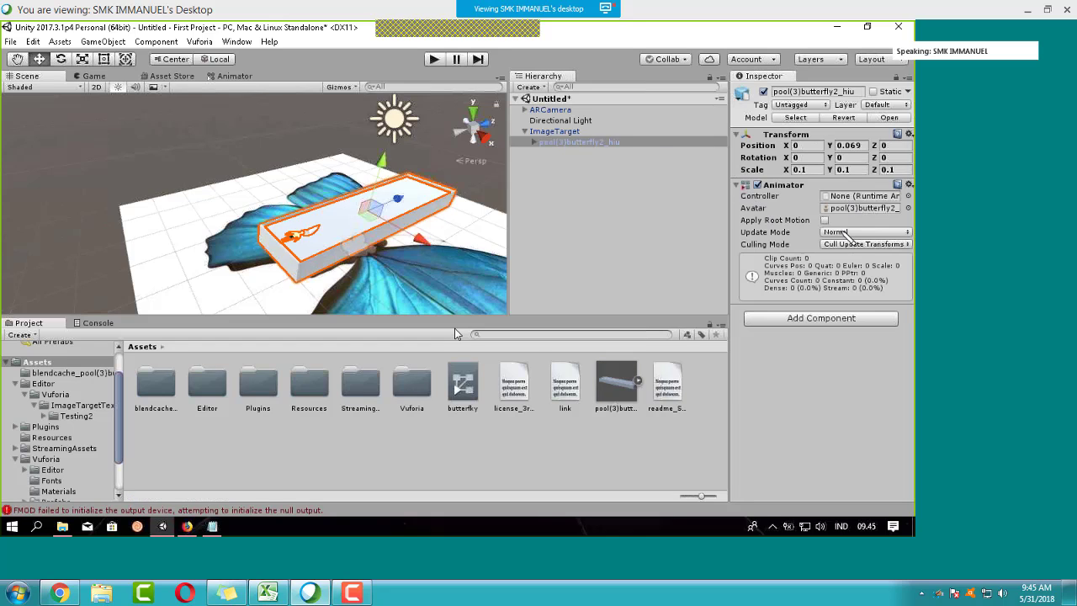
{"action": "left_click_drag", "start_coordinate": [463, 385], "coordinate": [851, 198]}
{"action": "left_click", "coordinate": [552, 243]}
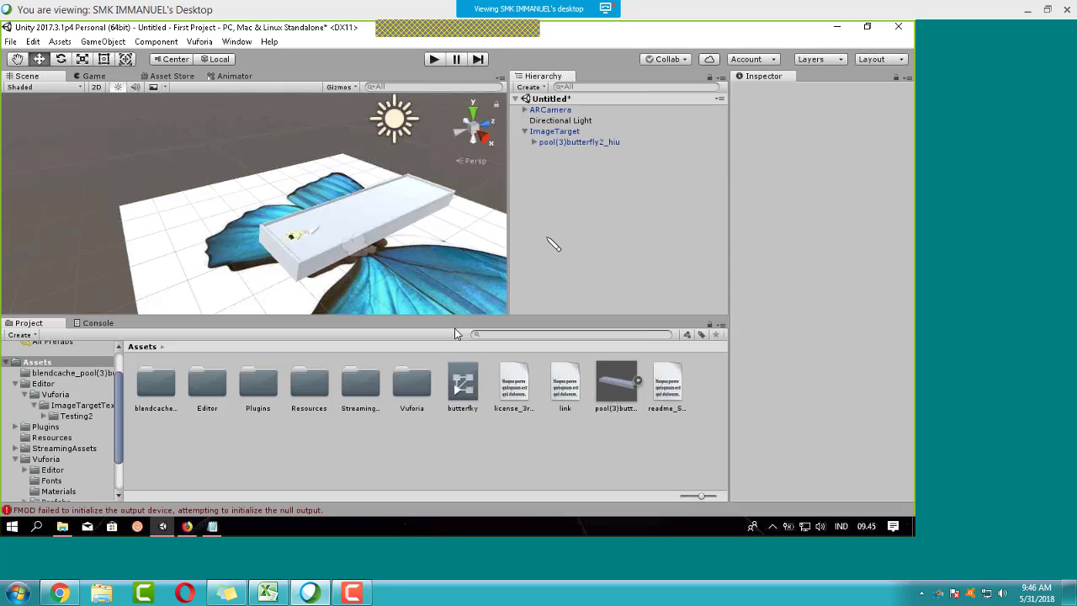
{"action": "left_click", "coordinate": [390, 283]}
{"action": "left_click", "coordinate": [428, 263]}
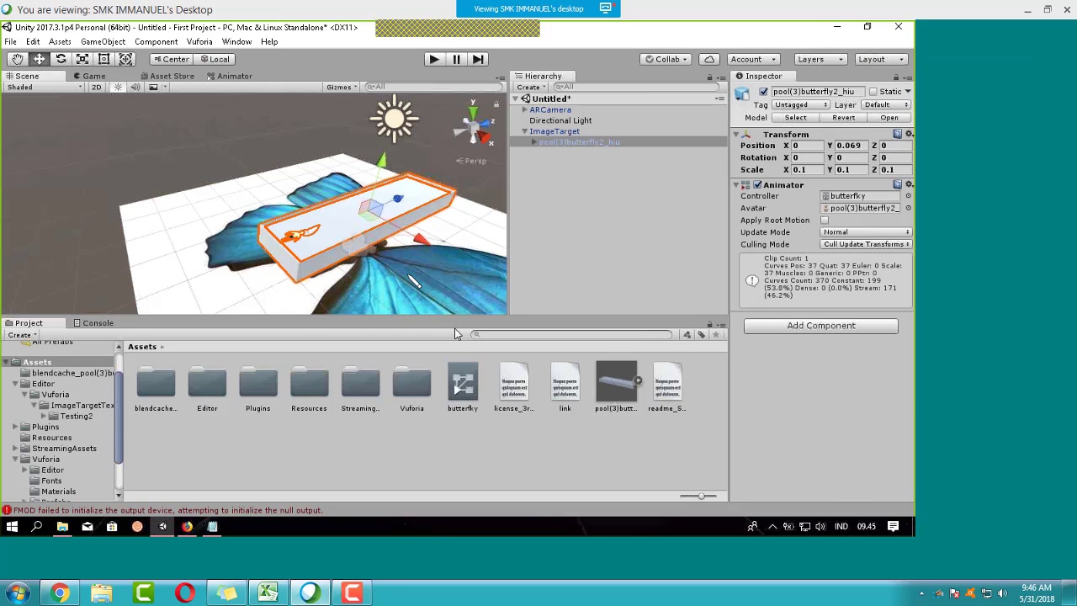
{"action": "left_click", "coordinate": [411, 276]}
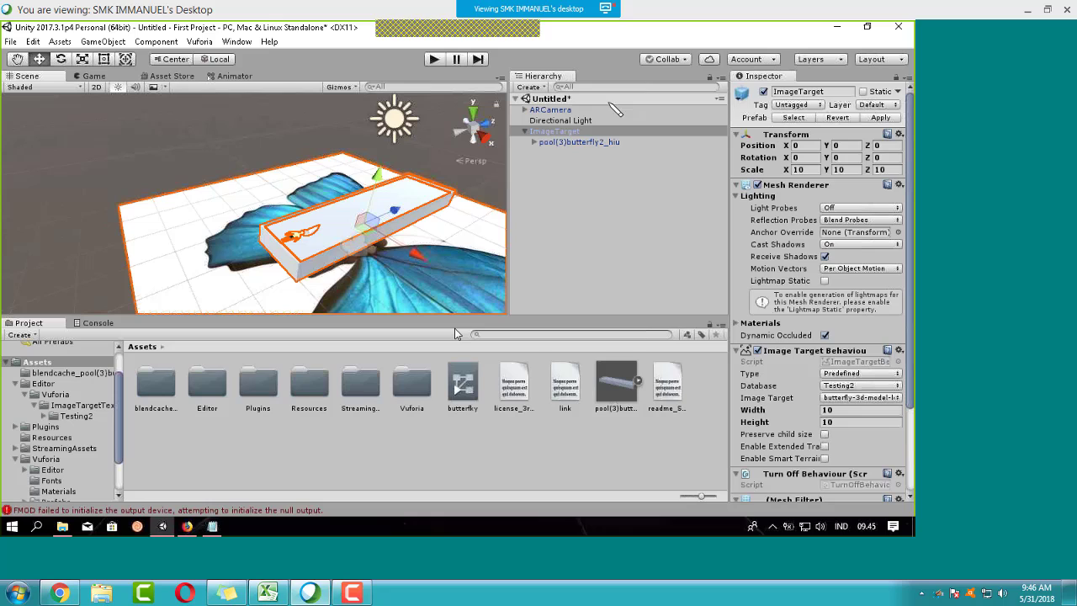
{"action": "left_click", "coordinate": [447, 63]}
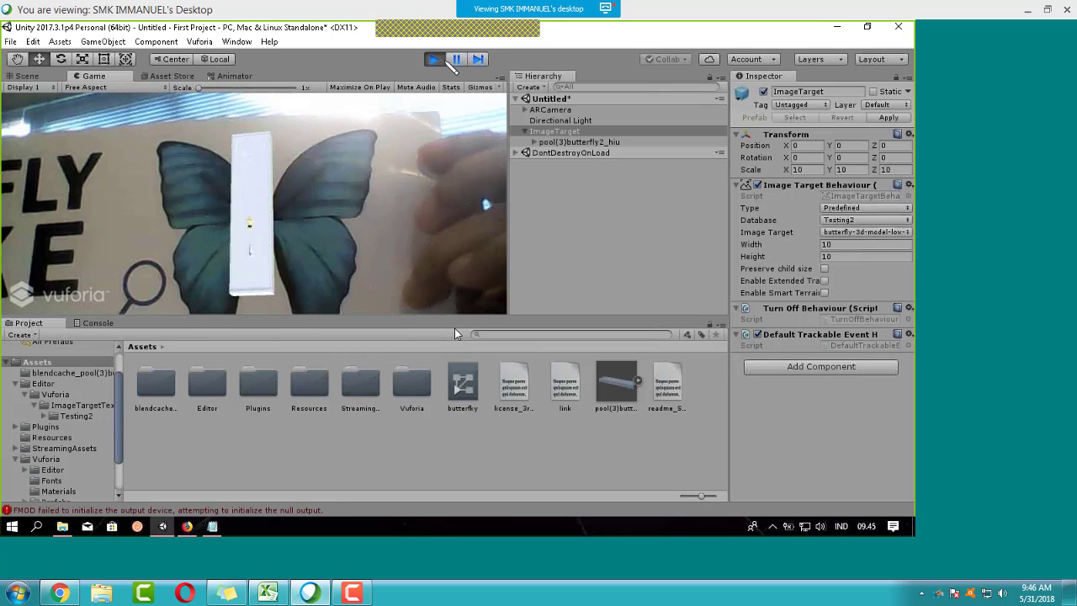
{"action": "left_click", "coordinate": [434, 59]}
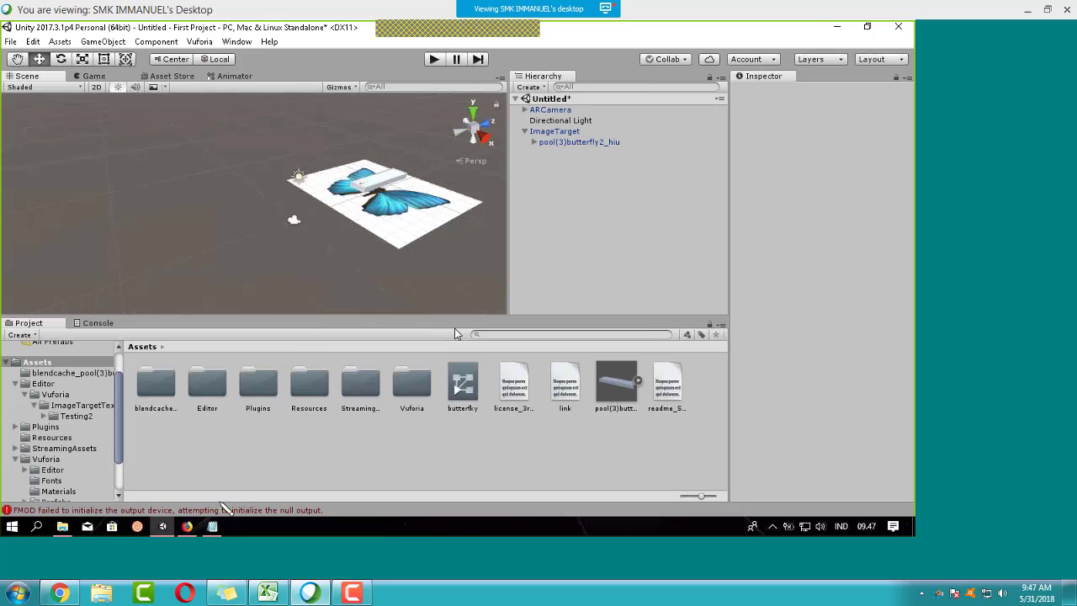
{"action": "left_click", "coordinate": [187, 526]}
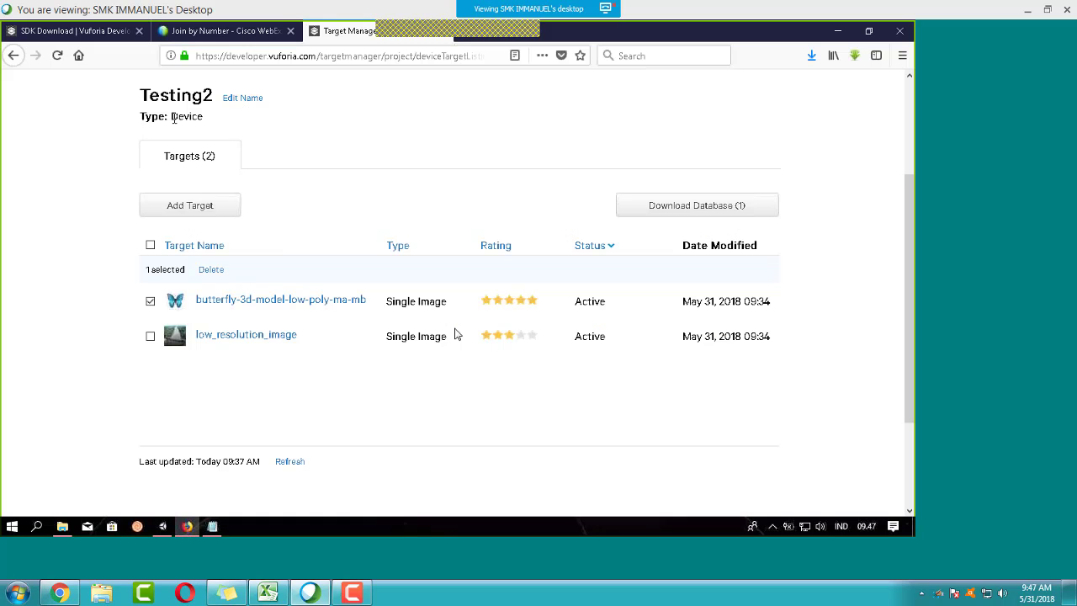
Step: Open the alatmusik database in Target Manager and tick image_target_kapuas
{"action": "scroll", "coordinate": [317, 183], "scroll_direction": "up", "scroll_amount": 3}
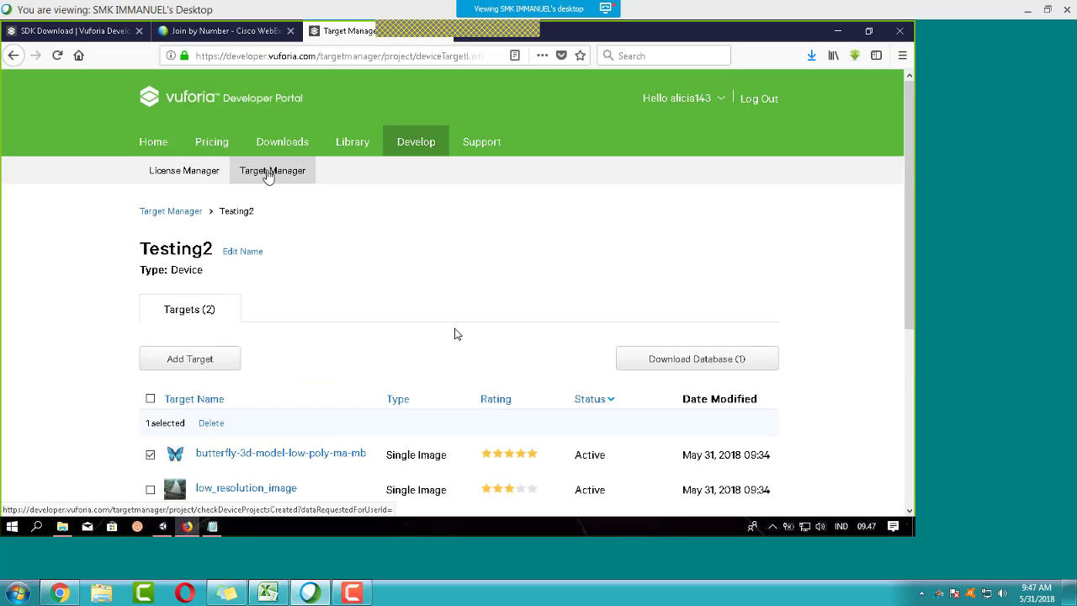
{"action": "left_click", "coordinate": [272, 172]}
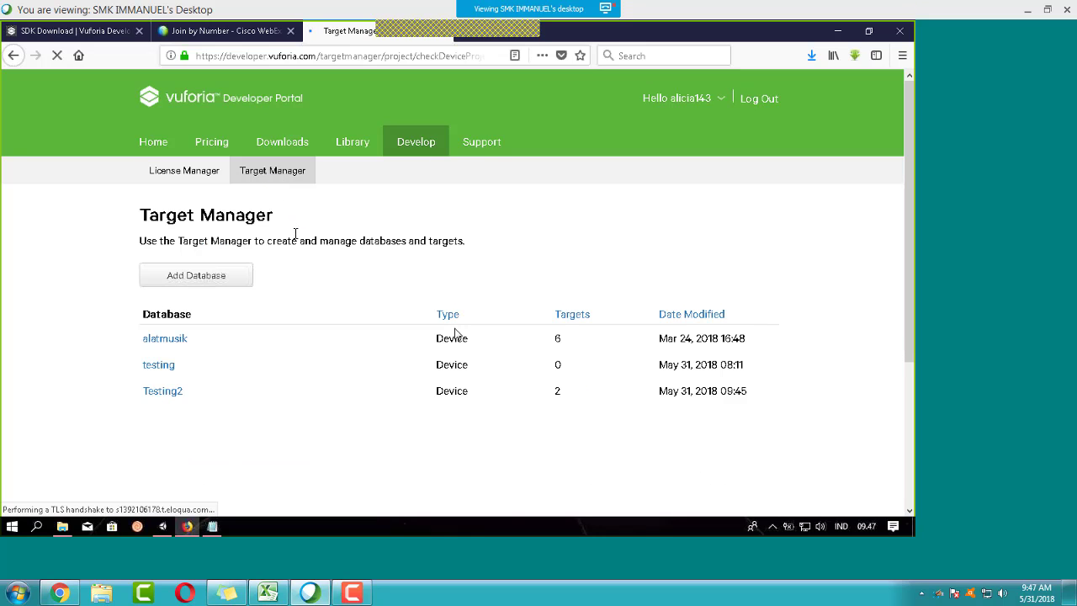
{"action": "scroll", "coordinate": [295, 234], "scroll_direction": "down", "scroll_amount": 2}
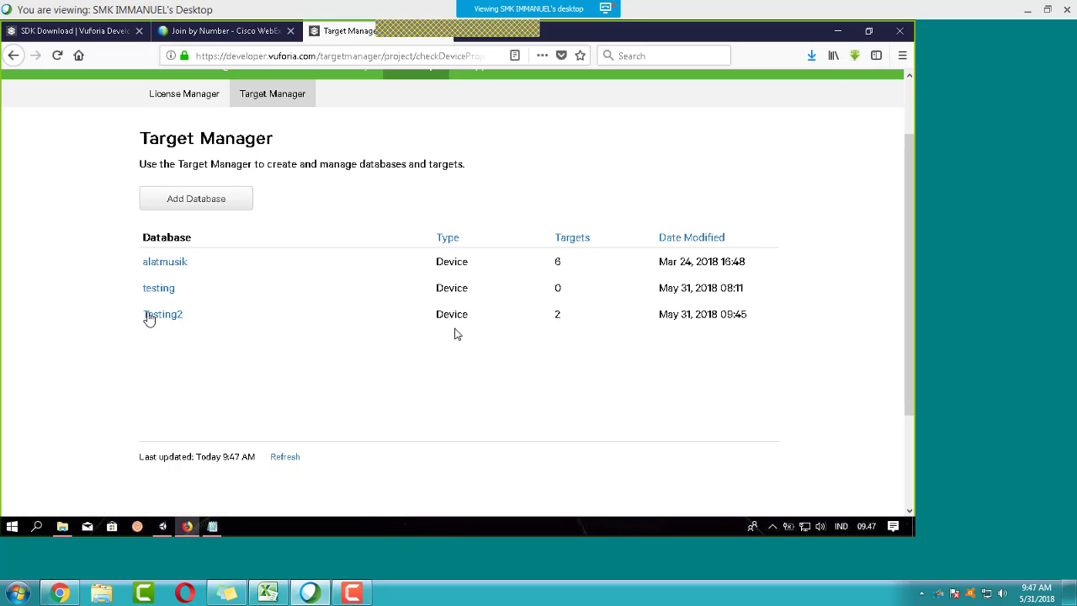
{"action": "left_click", "coordinate": [172, 260]}
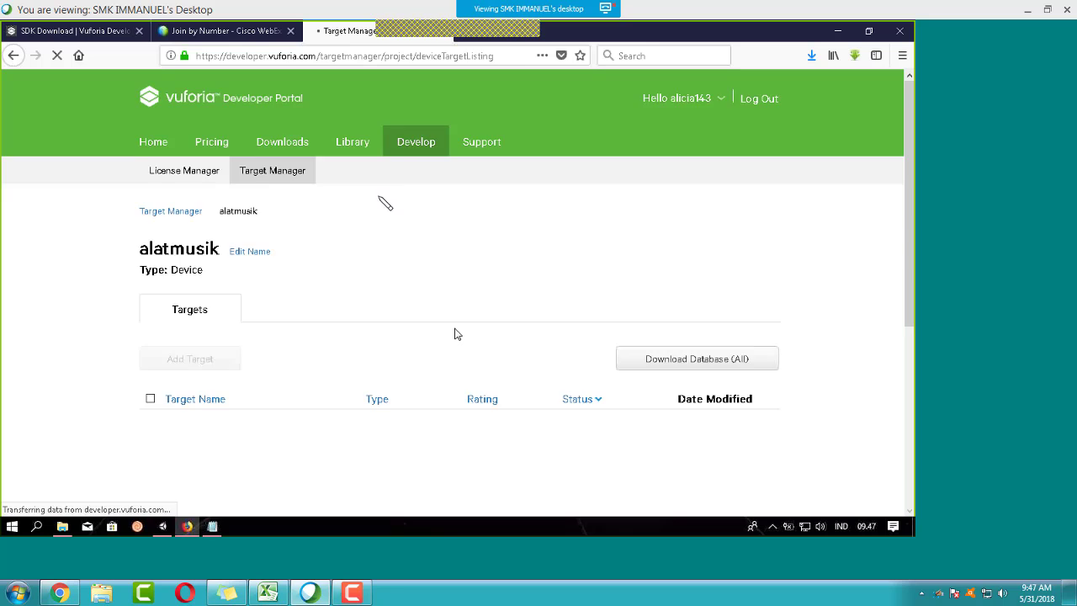
{"action": "scroll", "coordinate": [337, 235], "scroll_direction": "down", "scroll_amount": 2}
{"action": "scroll", "coordinate": [270, 265], "scroll_direction": "down", "scroll_amount": 2}
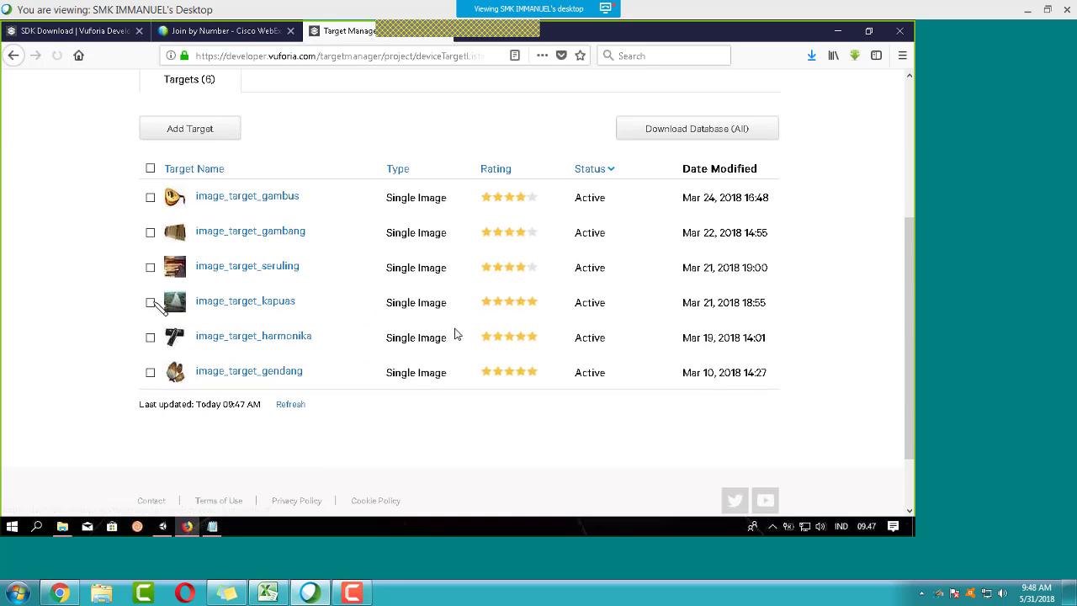
{"action": "left_click", "coordinate": [149, 302]}
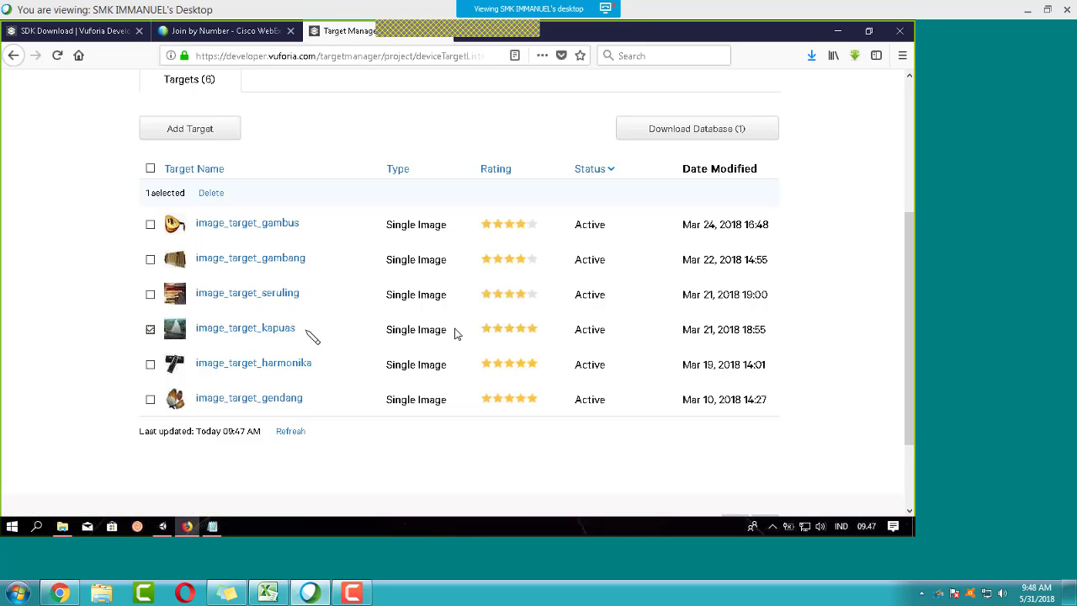
Step: Download the database for Unity Editor and save it as alatmusik.unitypackage
{"action": "left_click", "coordinate": [685, 131]}
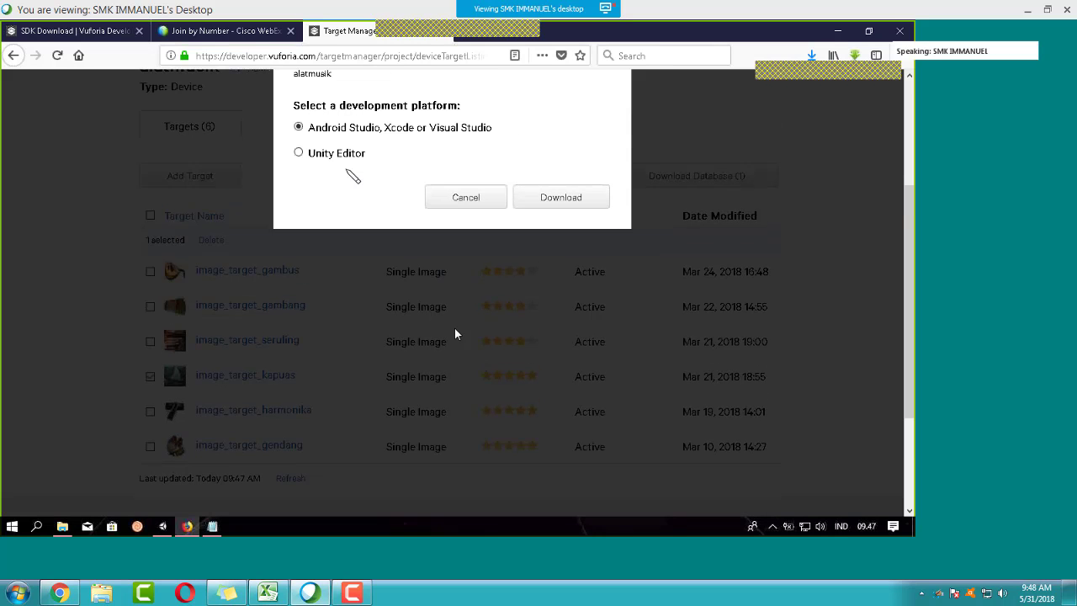
{"action": "scroll", "coordinate": [311, 188], "scroll_direction": "up", "scroll_amount": 1}
{"action": "left_click", "coordinate": [299, 182]}
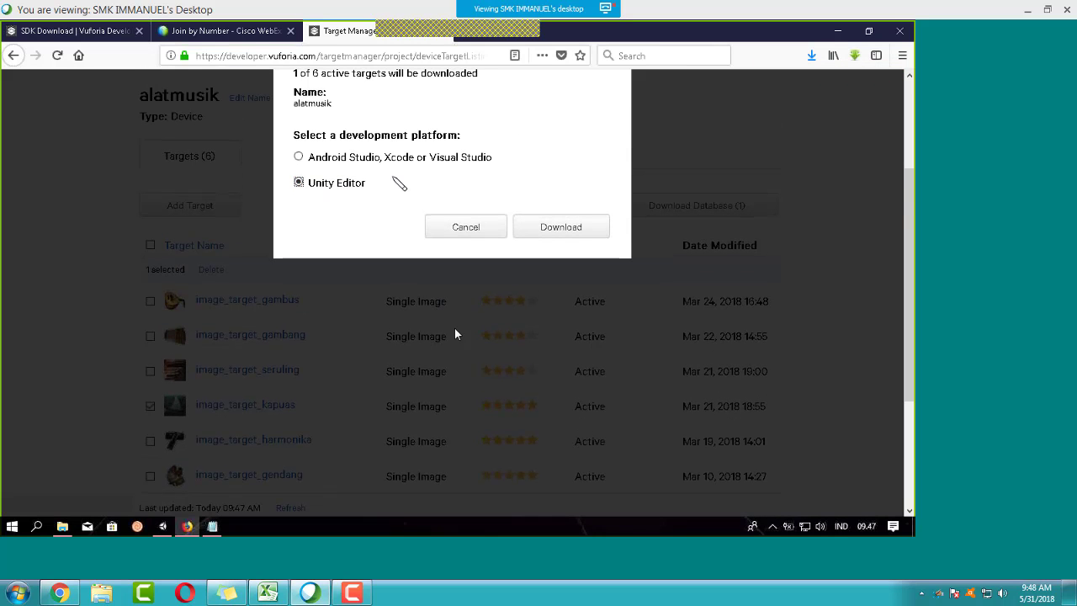
{"action": "scroll", "coordinate": [438, 235], "scroll_direction": "up", "scroll_amount": 5}
{"action": "left_click", "coordinate": [560, 379]}
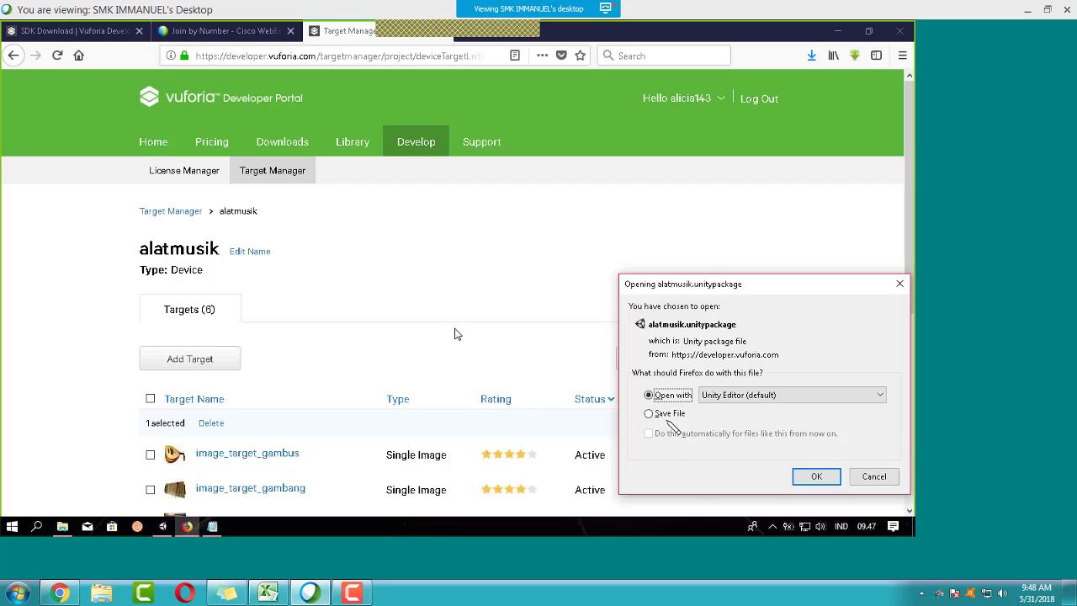
{"action": "left_click", "coordinate": [664, 413]}
{"action": "left_click", "coordinate": [815, 476]}
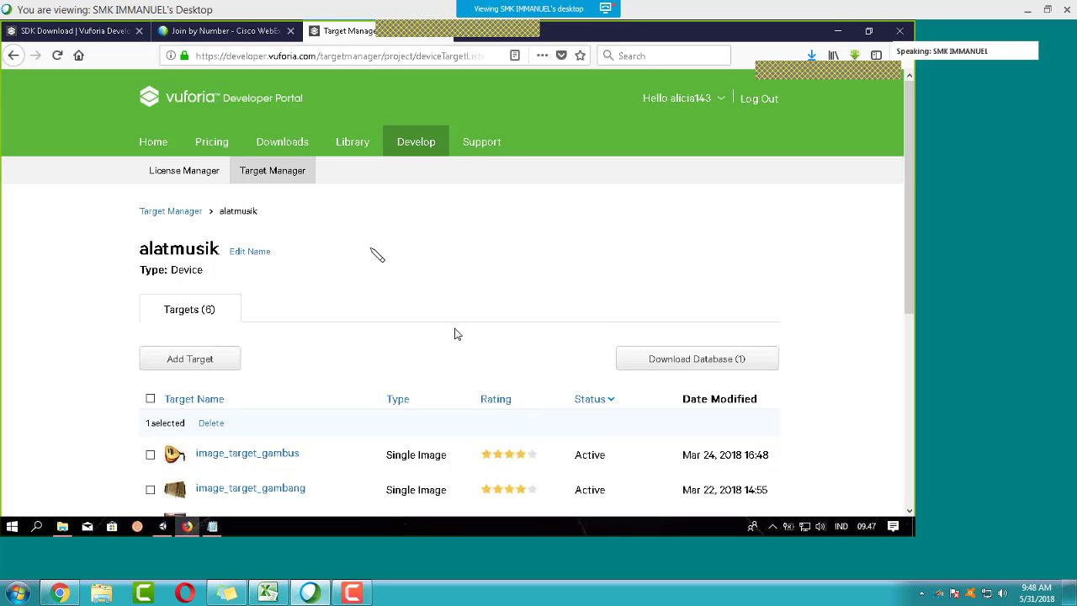
Step: Check the finished download and return to Unity
{"action": "scroll", "coordinate": [383, 264], "scroll_direction": "down", "scroll_amount": 3}
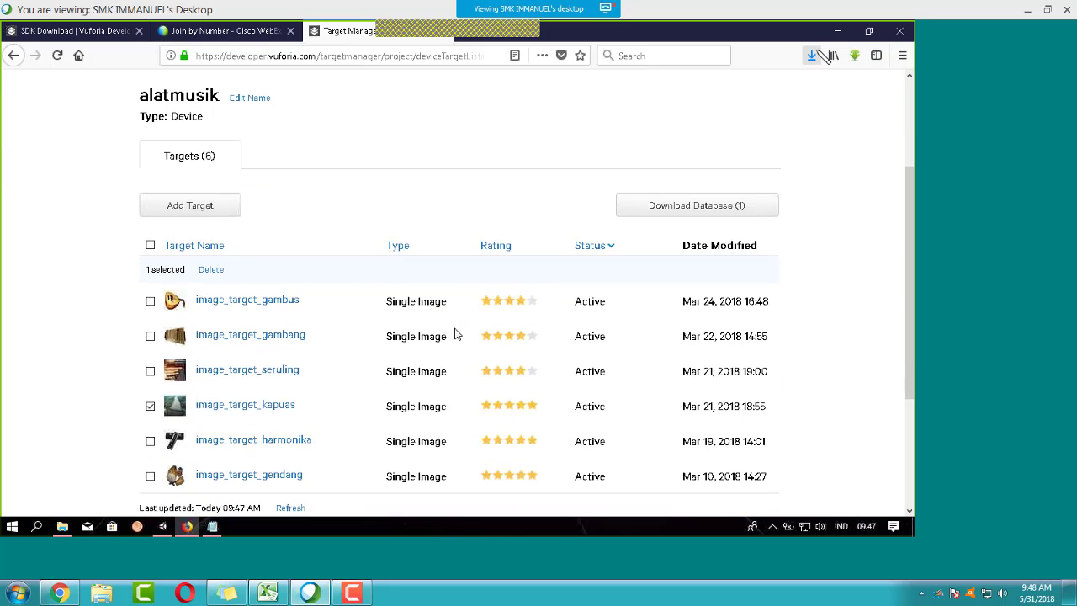
{"action": "left_click", "coordinate": [811, 56]}
{"action": "left_click", "coordinate": [812, 56]}
{"action": "left_click", "coordinate": [165, 527]}
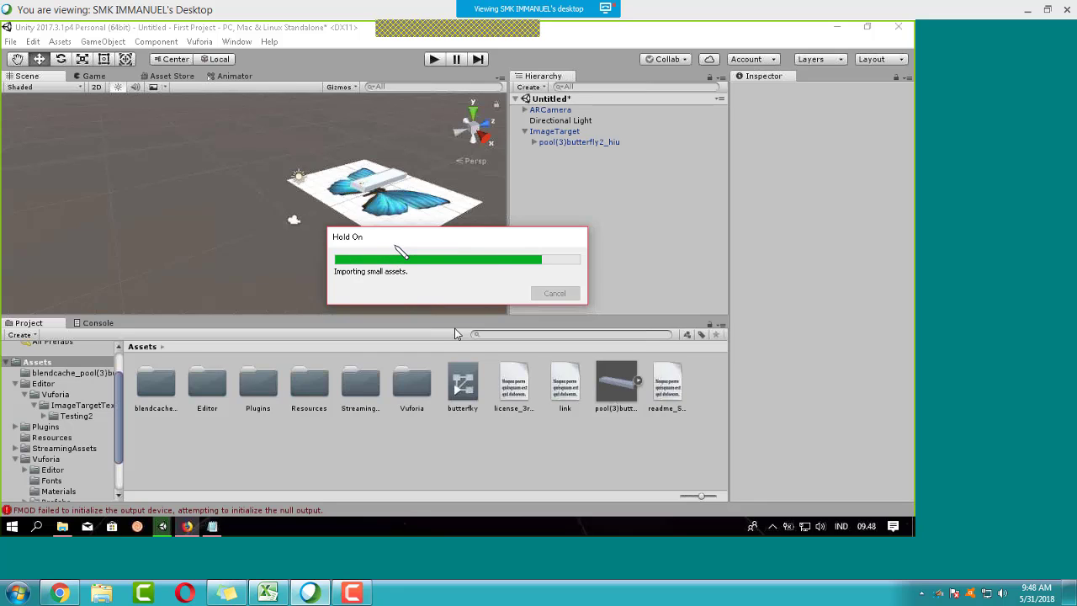
Step: Import all files of alatmusik.unitypackage from Downloads as a custom package
{"action": "left_click", "coordinate": [59, 42]}
{"action": "mouse_move", "coordinate": [188, 160]}
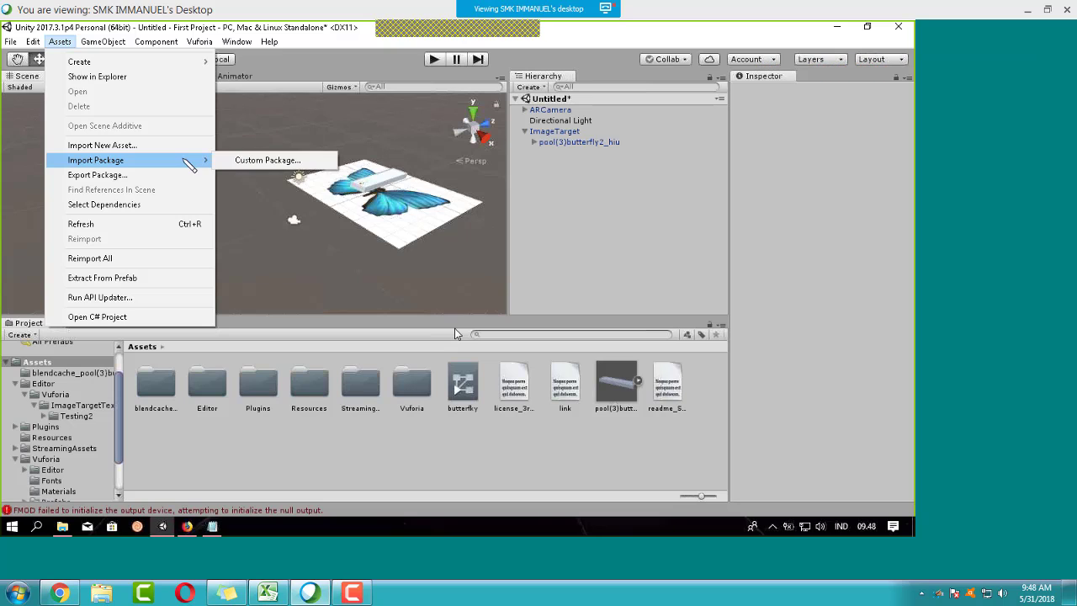
{"action": "left_click", "coordinate": [252, 160]}
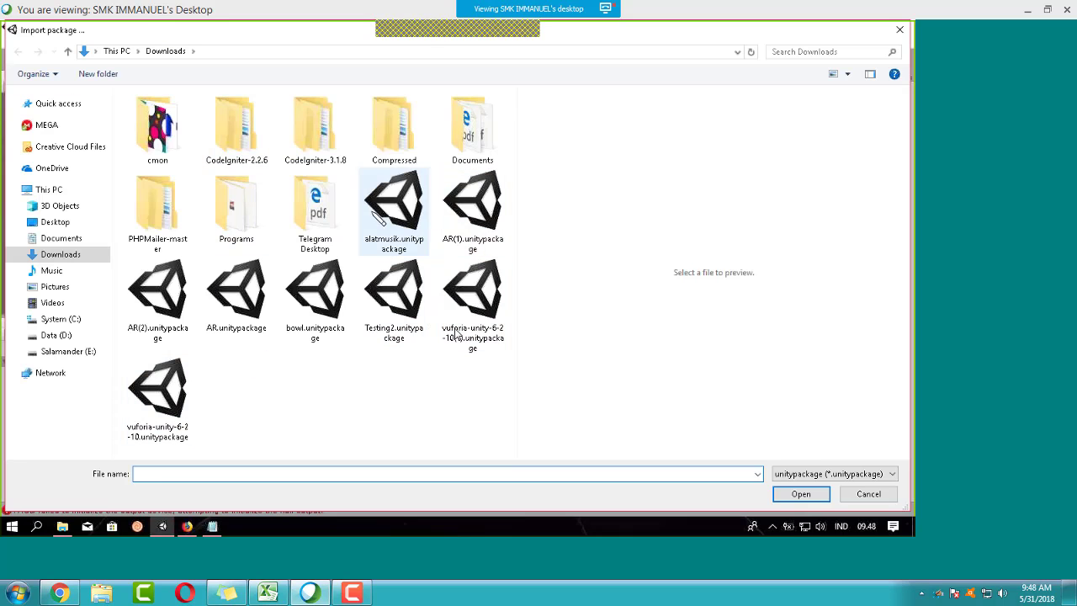
{"action": "left_click", "coordinate": [401, 219]}
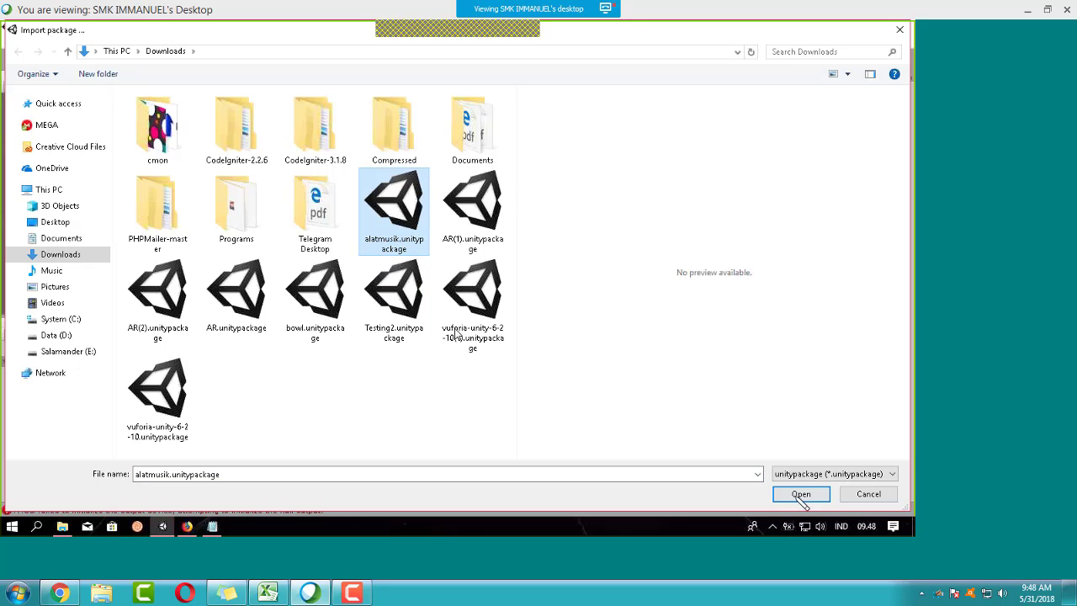
{"action": "left_click", "coordinate": [800, 494]}
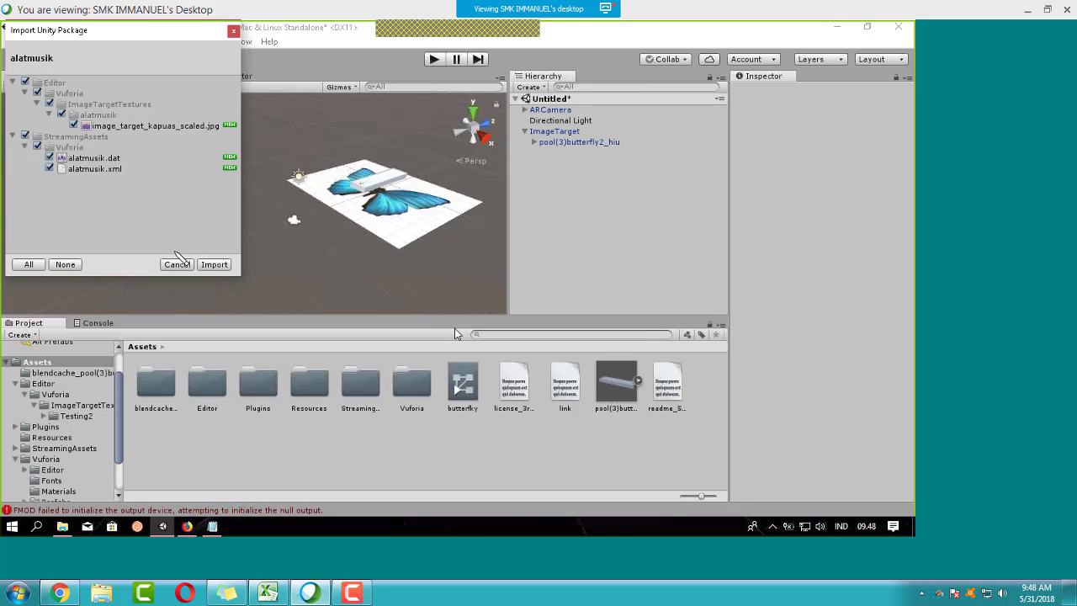
{"action": "left_click", "coordinate": [214, 264]}
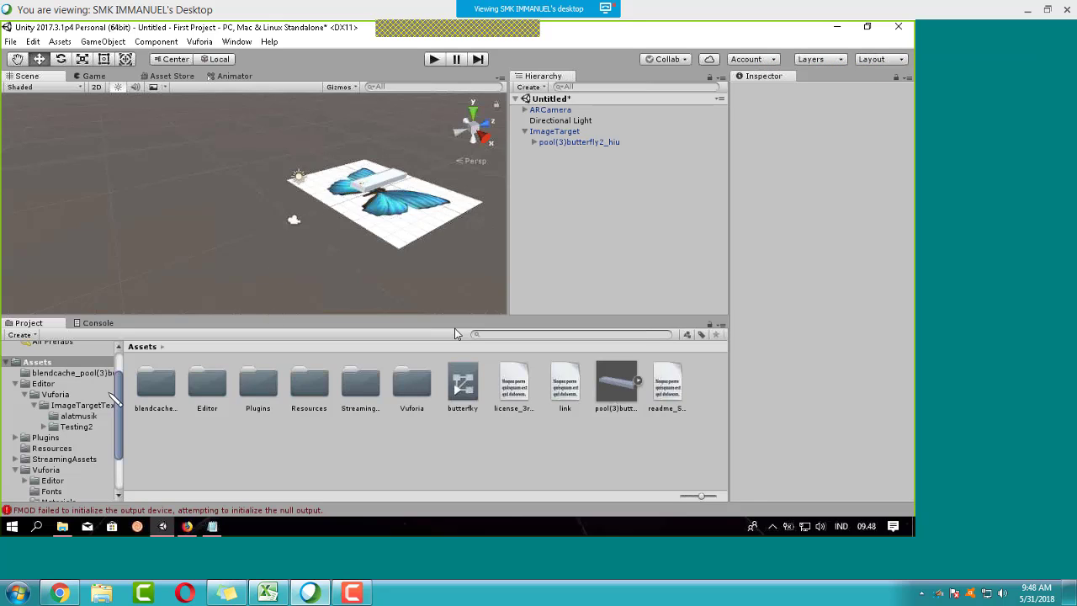
Step: Add a second ImageTarget prefab from the Vuforia Prefabs folder to the scene
{"action": "left_click_drag", "start_coordinate": [120, 389], "coordinate": [120, 422]}
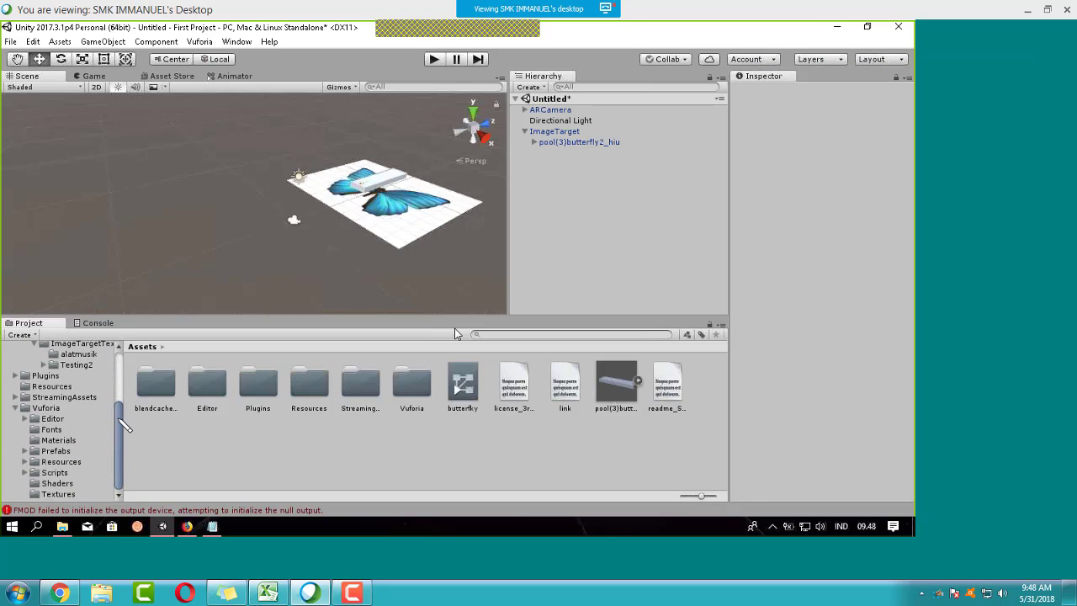
{"action": "left_click", "coordinate": [40, 453]}
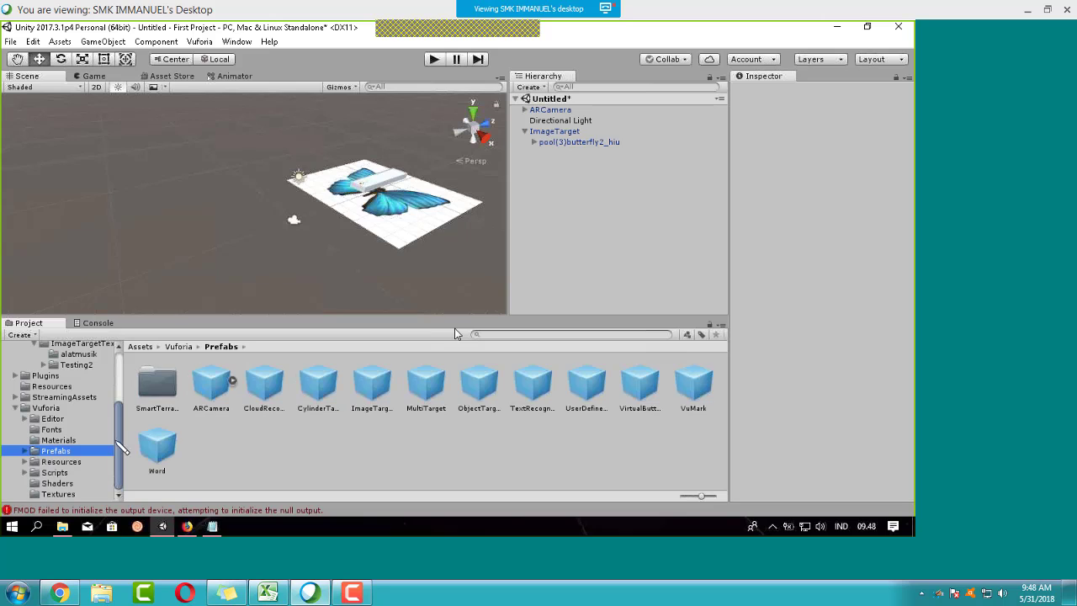
{"action": "left_click", "coordinate": [380, 392]}
{"action": "left_click_drag", "start_coordinate": [380, 391], "coordinate": [579, 174]}
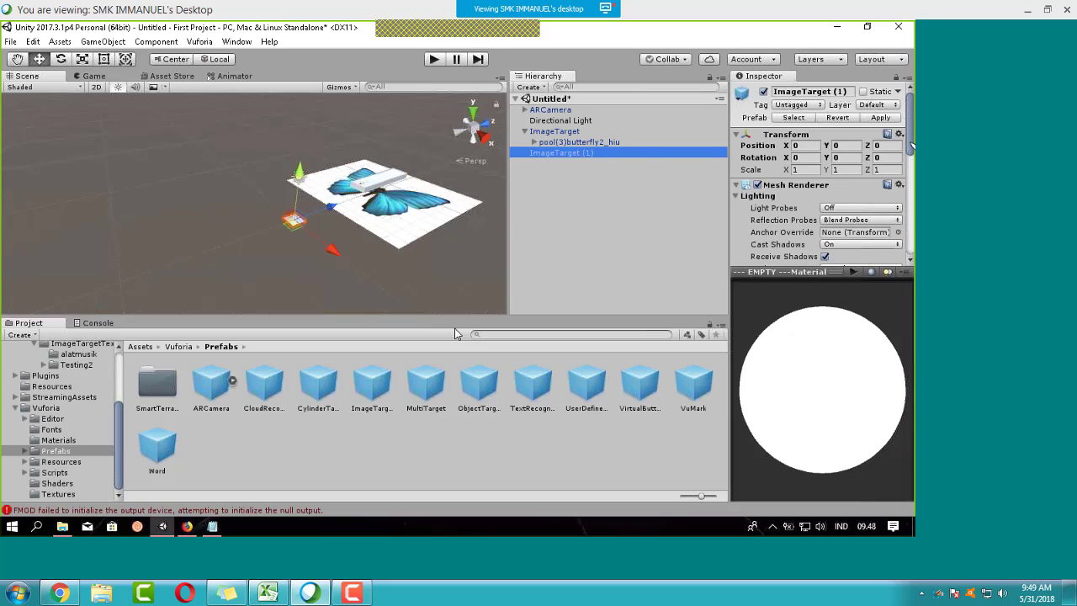
{"action": "left_click_drag", "start_coordinate": [911, 146], "coordinate": [906, 250]}
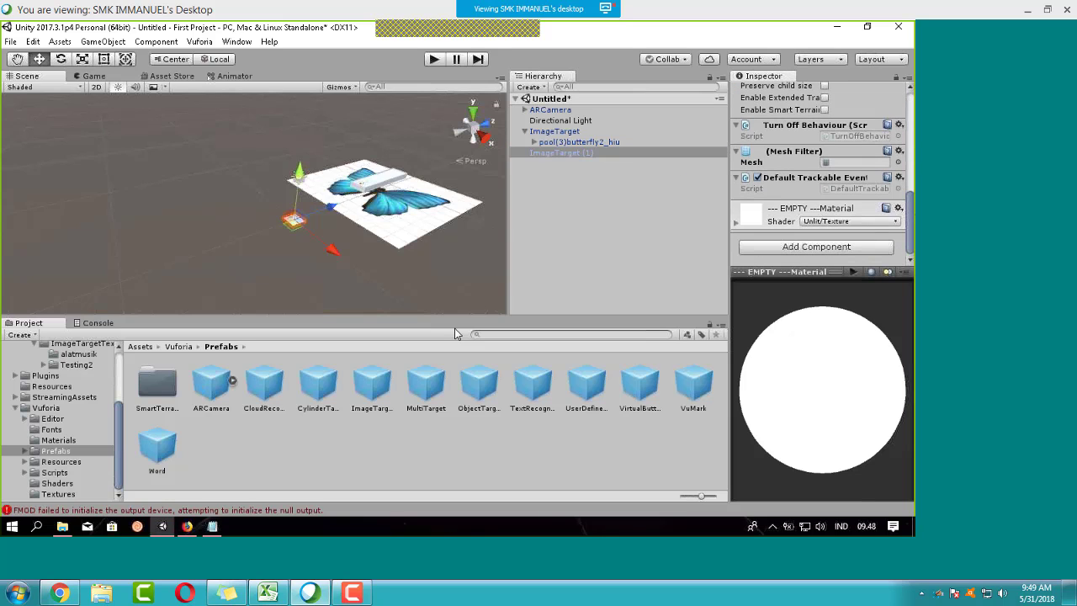
{"action": "left_click_drag", "start_coordinate": [907, 209], "coordinate": [908, 158]}
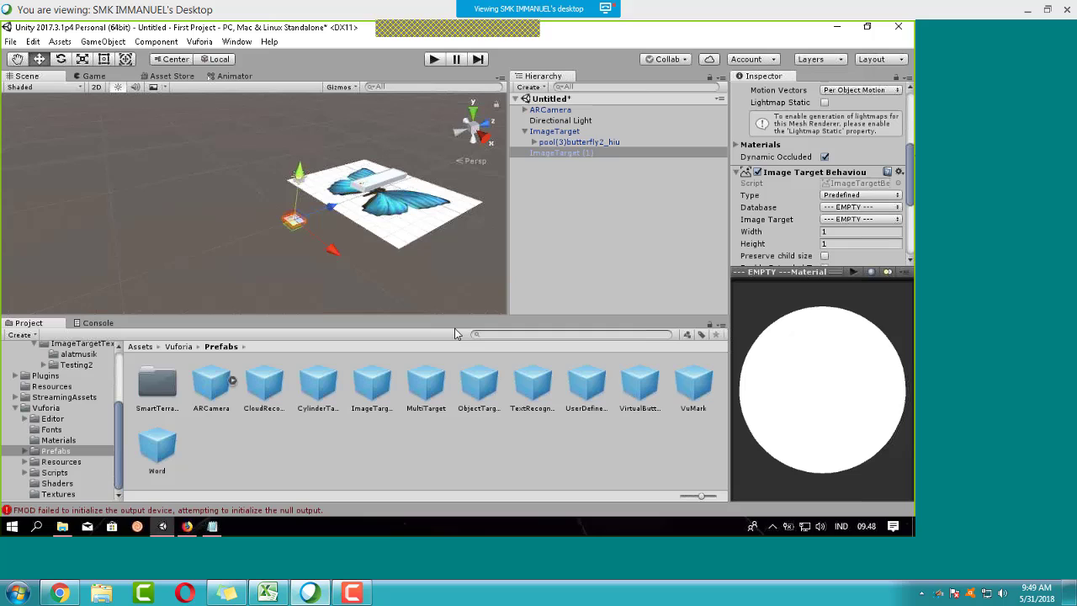
Step: Set ImageTarget (1) to the alatmusik database's image_target_kapuas and move it beside the butterfly target
{"action": "left_click", "coordinate": [849, 219]}
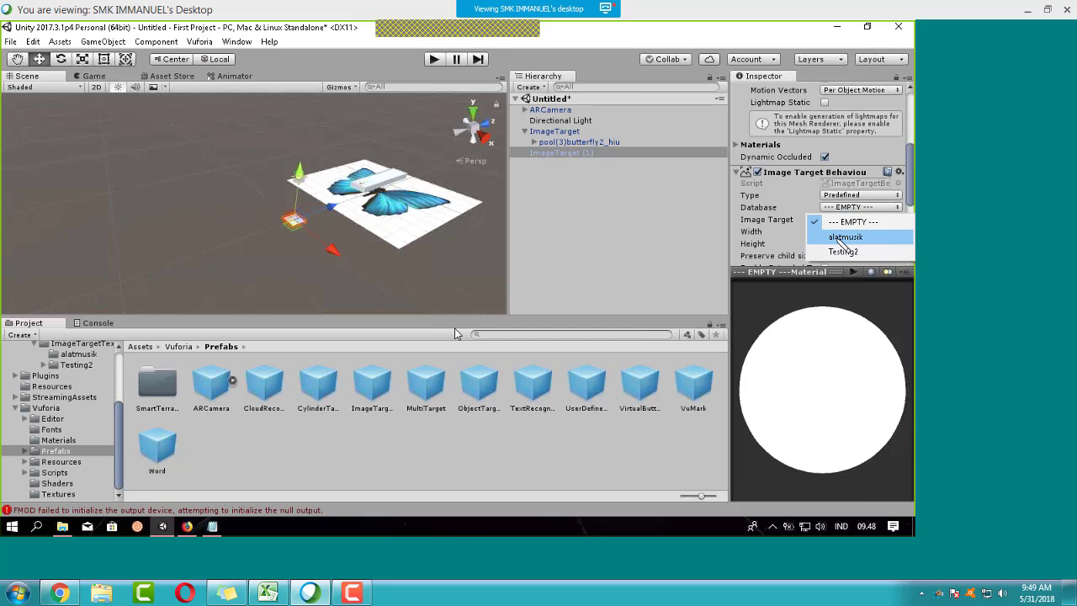
{"action": "left_click", "coordinate": [845, 238]}
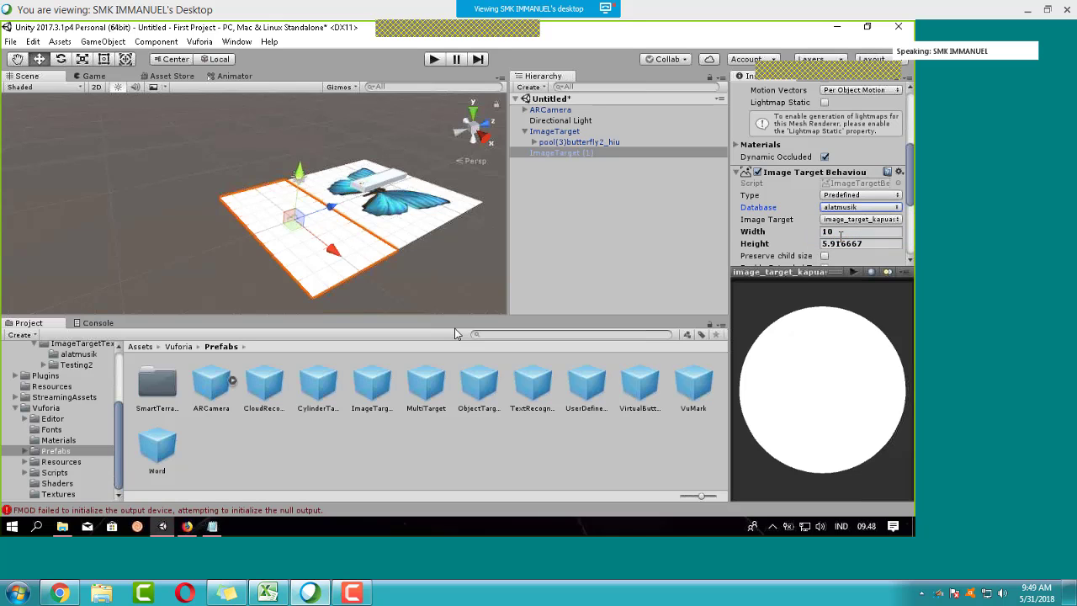
{"action": "left_click", "coordinate": [849, 219]}
{"action": "left_click", "coordinate": [845, 229]}
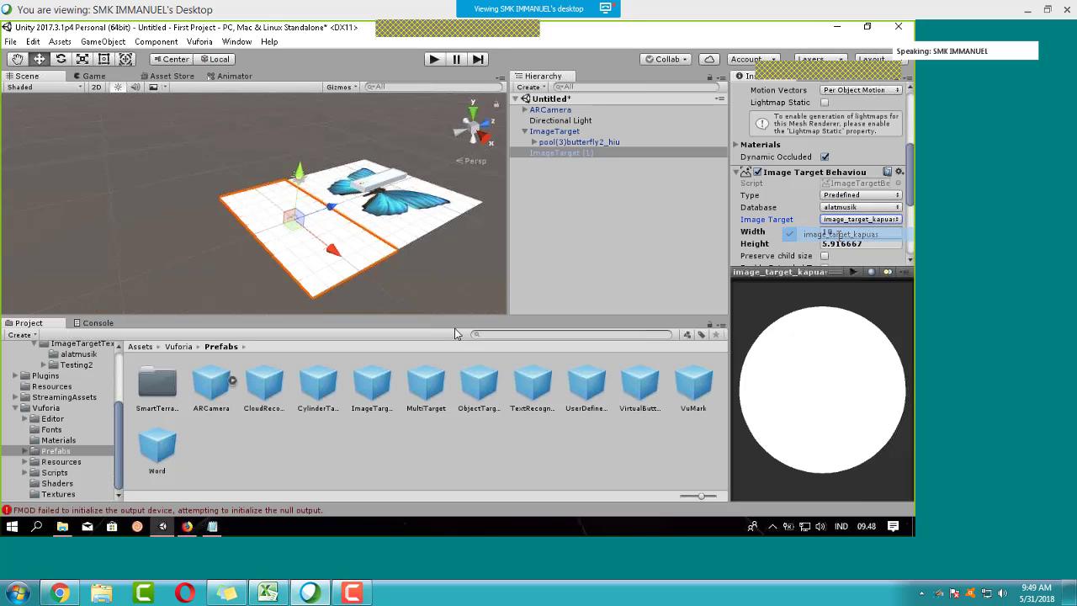
{"action": "scroll", "coordinate": [847, 229], "scroll_direction": "down", "scroll_amount": 1}
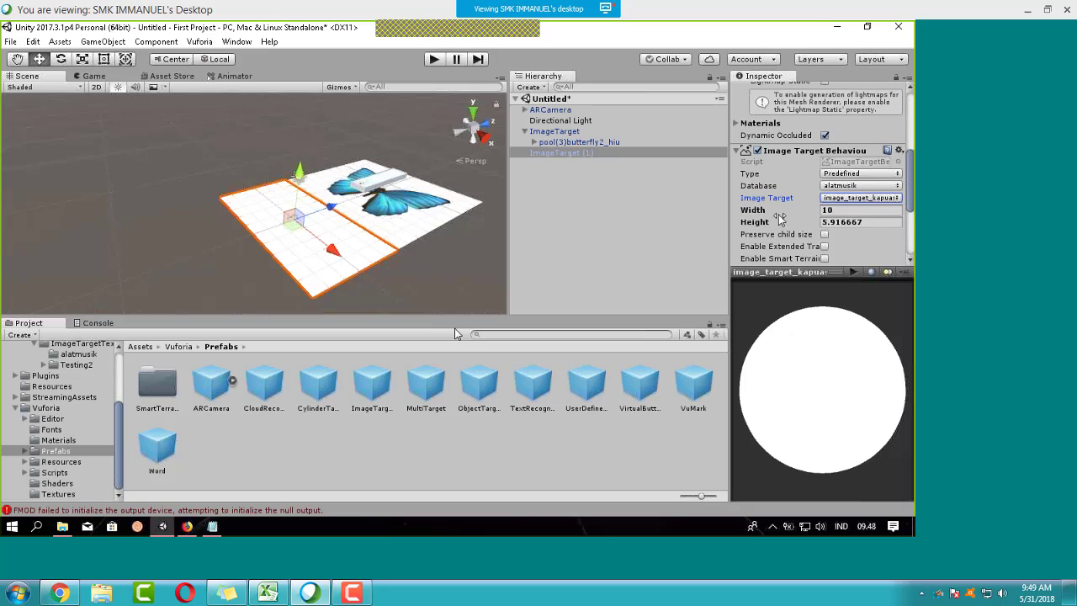
{"action": "left_click_drag", "start_coordinate": [318, 215], "coordinate": [290, 225]}
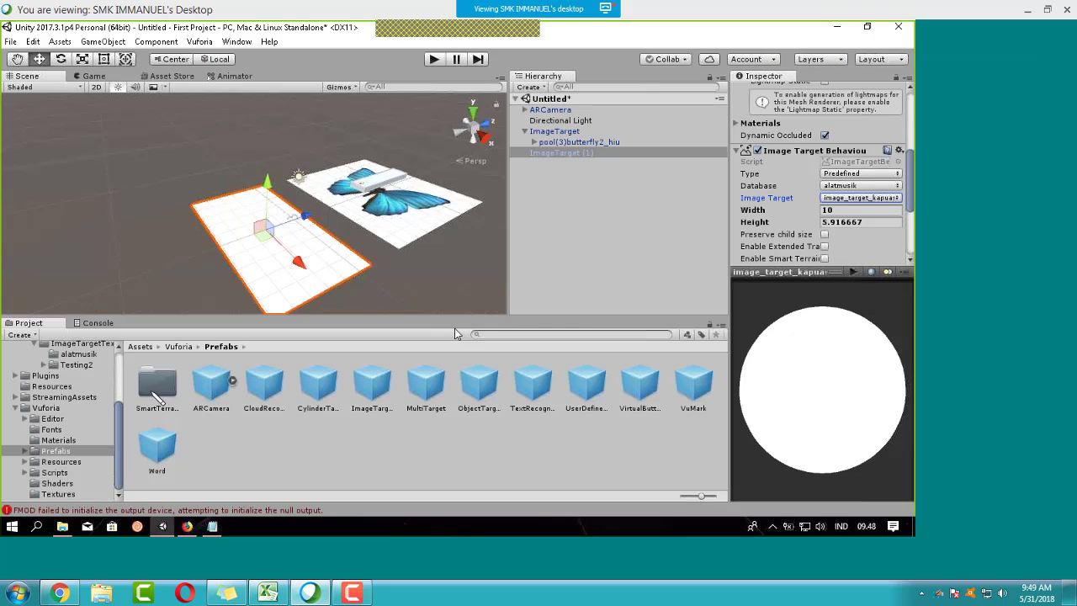
Step: Apply the alatmusik image_target_kapuas_scaled photo texture to ImageTarget (1)
{"action": "left_click", "coordinate": [59, 408]}
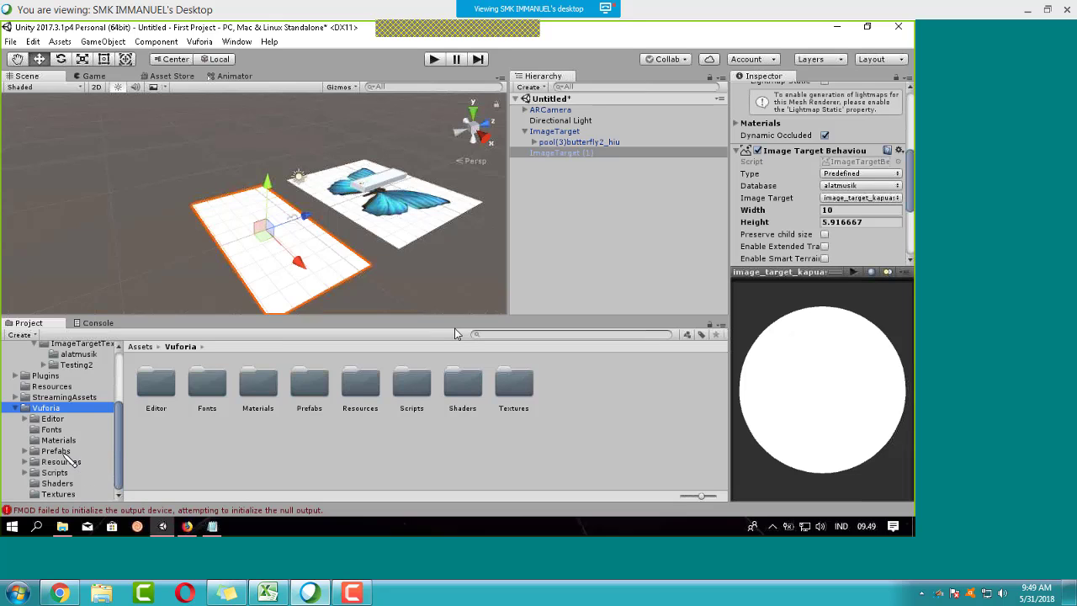
{"action": "left_click", "coordinate": [88, 354]}
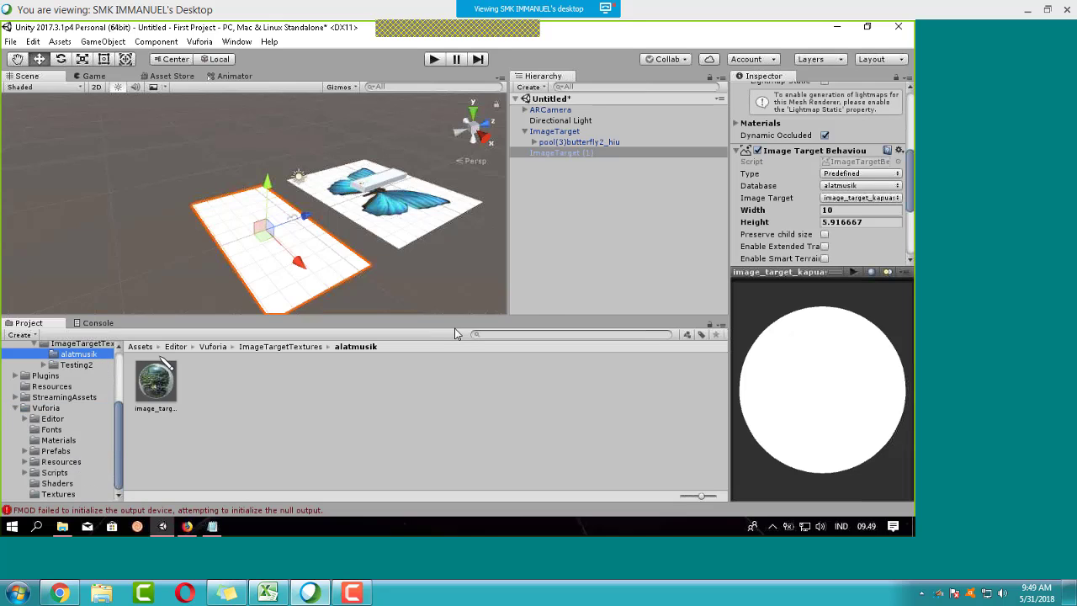
{"action": "left_click", "coordinate": [169, 388]}
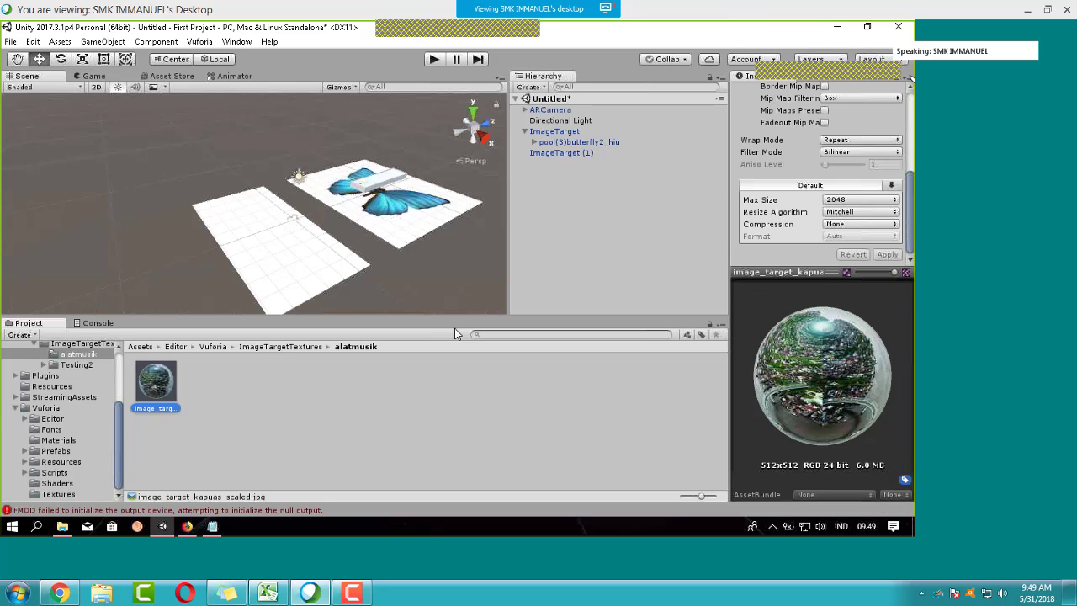
{"action": "left_click_drag", "start_coordinate": [912, 168], "coordinate": [909, 94]}
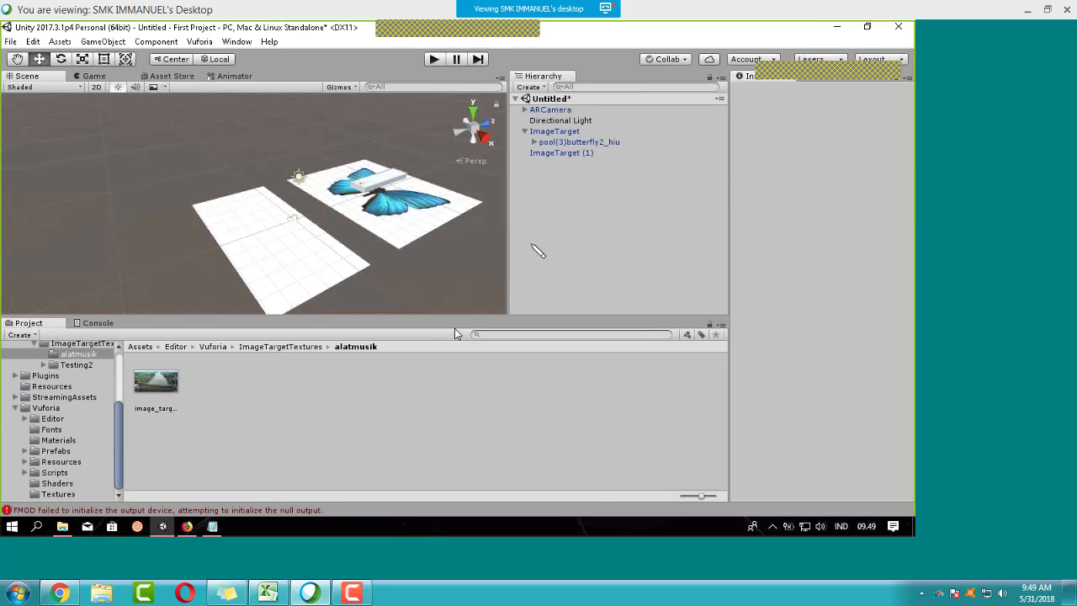
{"action": "left_click_drag", "start_coordinate": [155, 383], "coordinate": [571, 154]}
{"action": "left_click_drag", "start_coordinate": [250, 223], "coordinate": [316, 180], "text": "alt"}
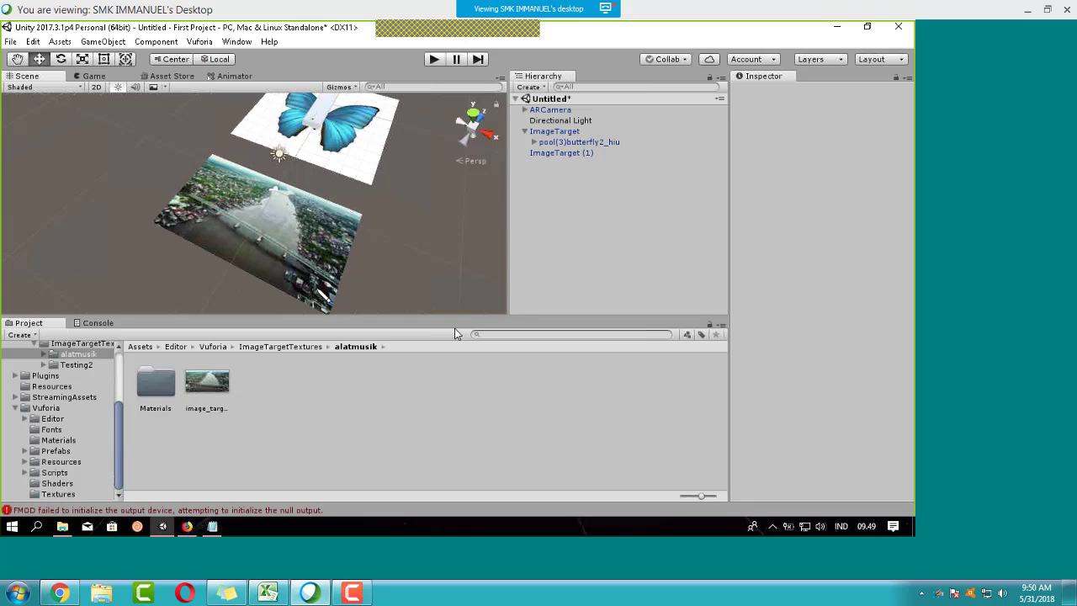
Step: Drag mangkok-1.blend from the Music\VICON folder in File Explorer into Unity's Project panel
{"action": "left_click", "coordinate": [62, 525]}
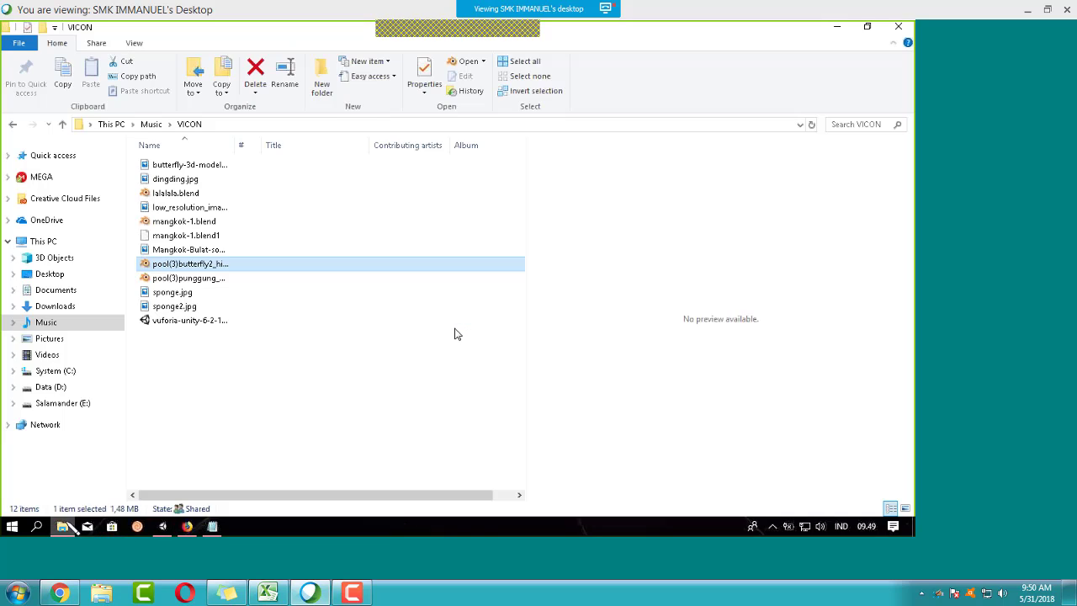
{"action": "left_click", "coordinate": [199, 222]}
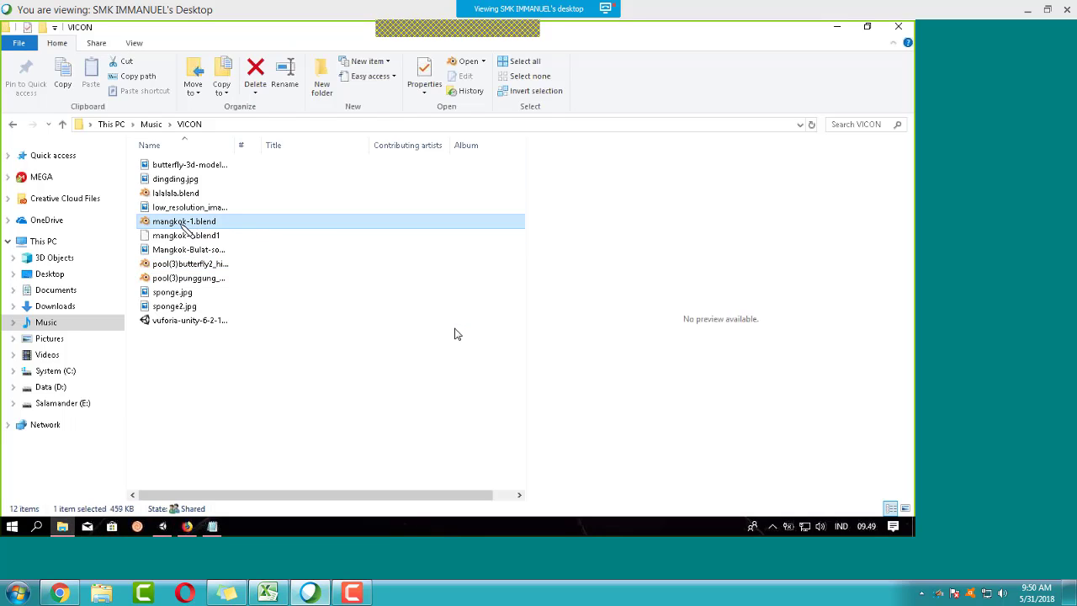
{"action": "left_click_drag", "start_coordinate": [182, 228], "coordinate": [62, 402]}
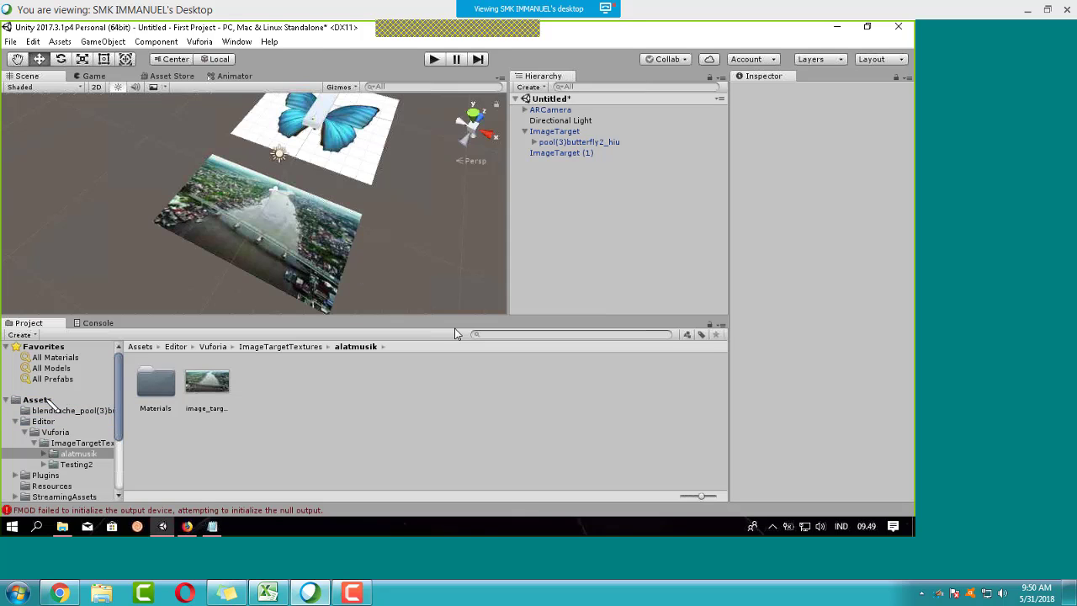
Step: Drag the imported mangkok-1 model from the Assets folder into the Scene view
{"action": "left_click", "coordinate": [48, 401]}
{"action": "left_click", "coordinate": [638, 396]}
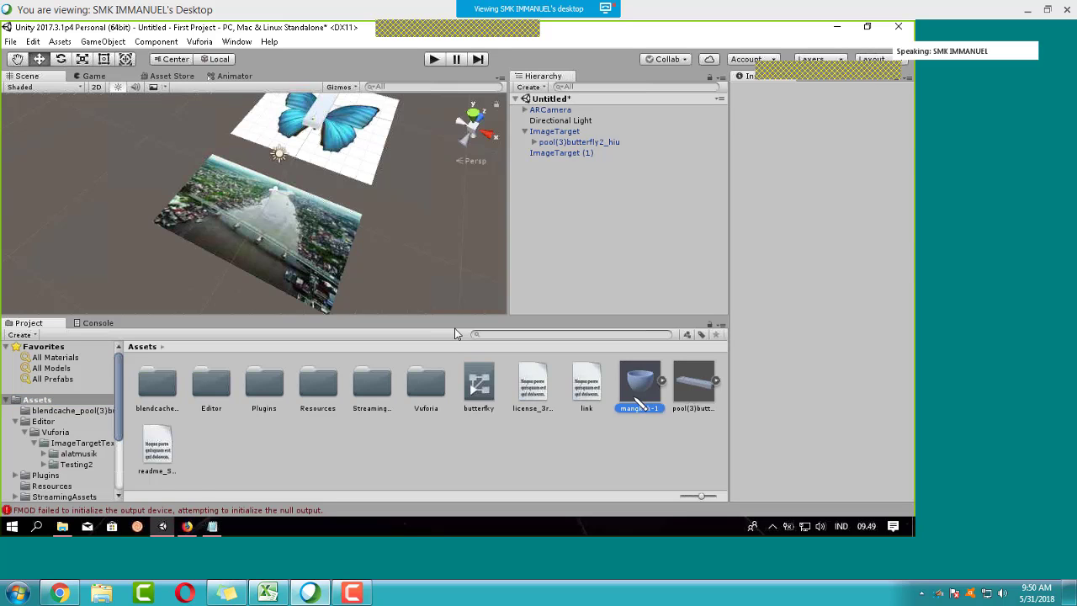
{"action": "left_click_drag", "start_coordinate": [566, 352], "coordinate": [251, 252]}
{"action": "scroll", "coordinate": [358, 259], "scroll_direction": "up", "scroll_amount": 2}
{"action": "left_click_drag", "start_coordinate": [252, 194], "coordinate": [332, 181], "text": "alt"}
Step: Lower the bowl with the Move tool to about 1.0347, 0.08, -3.03 onto the kapuas image plane
{"action": "key", "text": "w"}
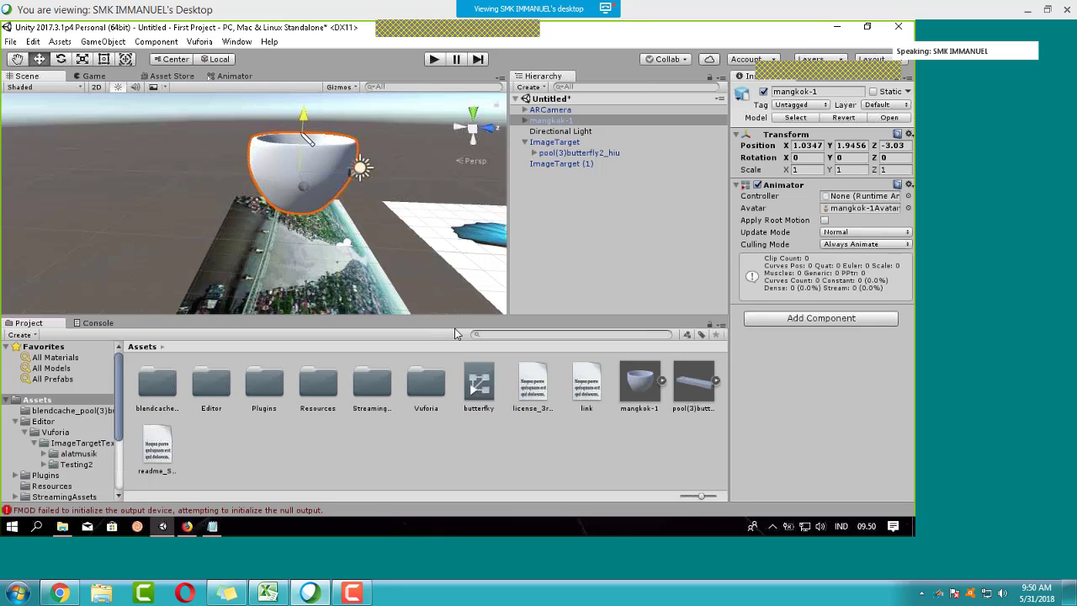
{"action": "left_click_drag", "start_coordinate": [304, 139], "coordinate": [300, 195]}
{"action": "left_click_drag", "start_coordinate": [451, 276], "coordinate": [324, 266], "text": "alt"}
{"action": "middle_click_drag", "start_coordinate": [377, 231], "coordinate": [373, 197]}
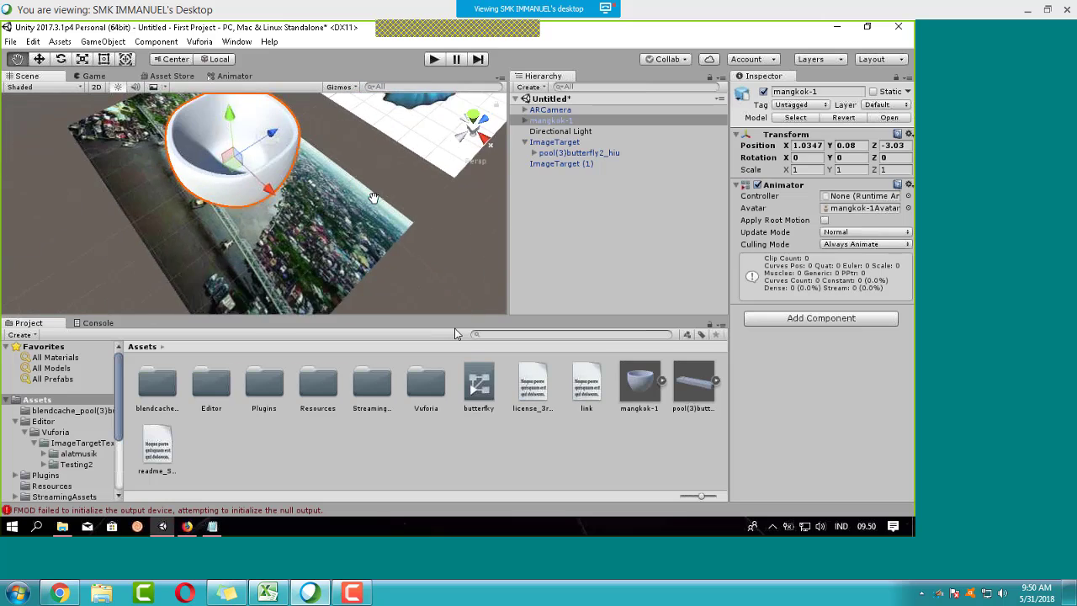
{"action": "left_click", "coordinate": [441, 61]}
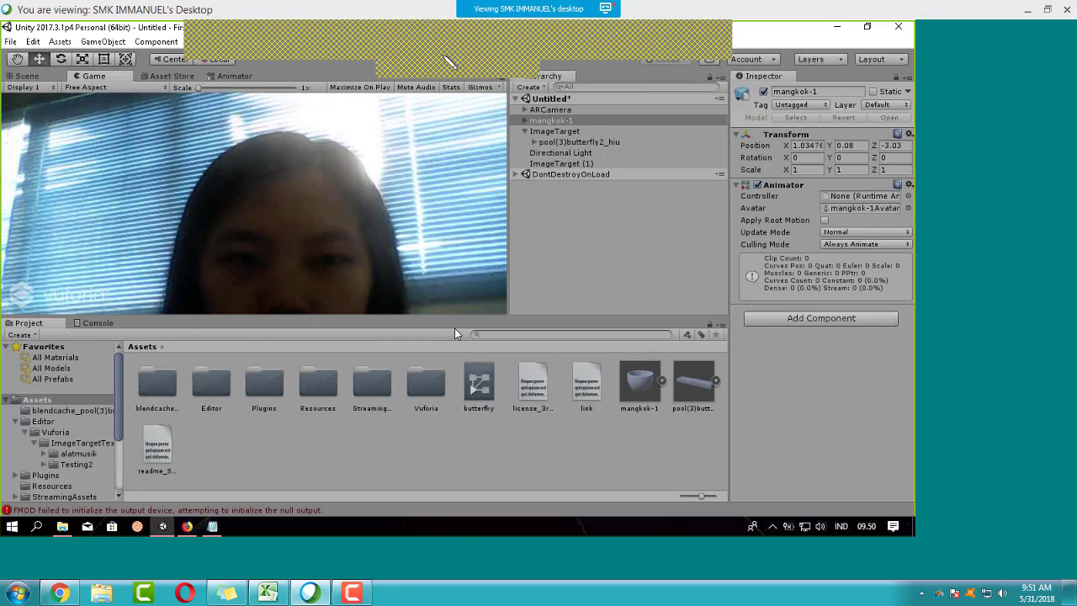
{"action": "left_click", "coordinate": [435, 59]}
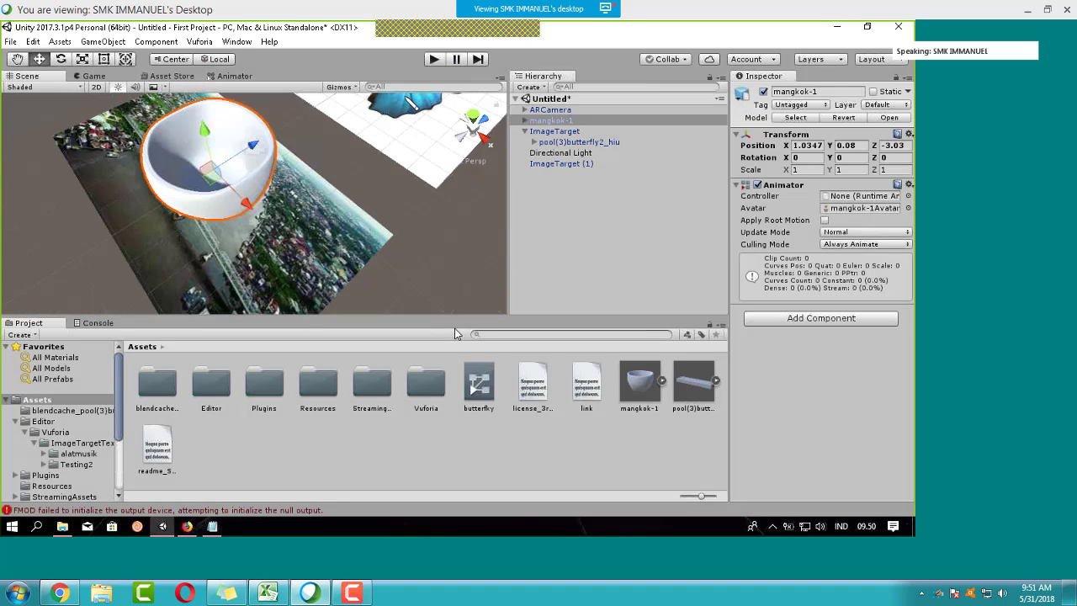
{"action": "left_click_drag", "start_coordinate": [360, 196], "coordinate": [468, 170], "text": "alt"}
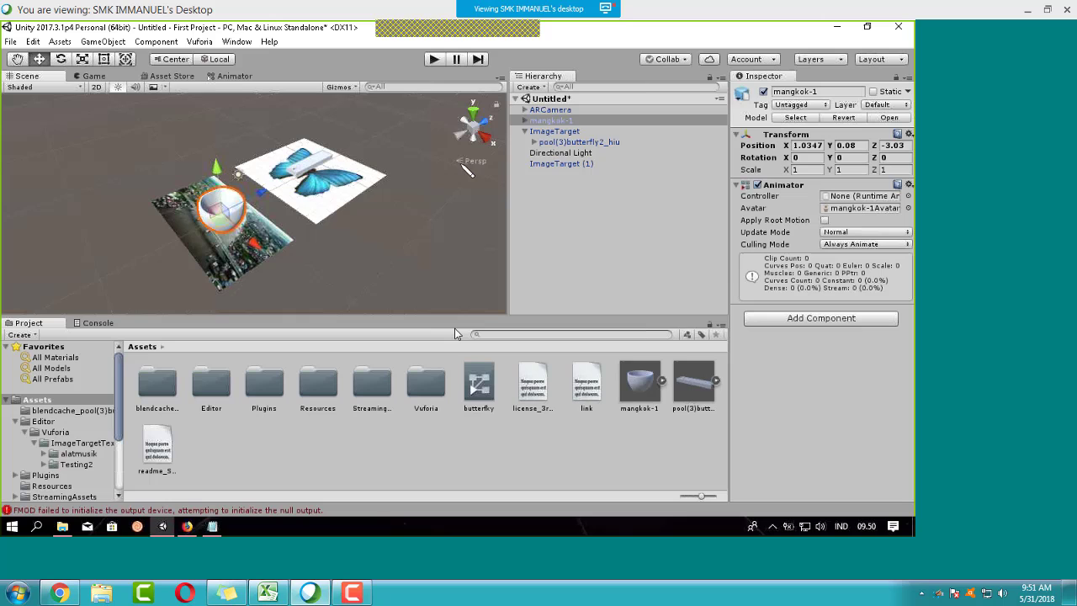
Step: Move the mangkok-1 bowl over the city-photo ImageTarget (1) in the Scene view
{"action": "left_click", "coordinate": [551, 110]}
{"action": "double_click", "coordinate": [553, 110]}
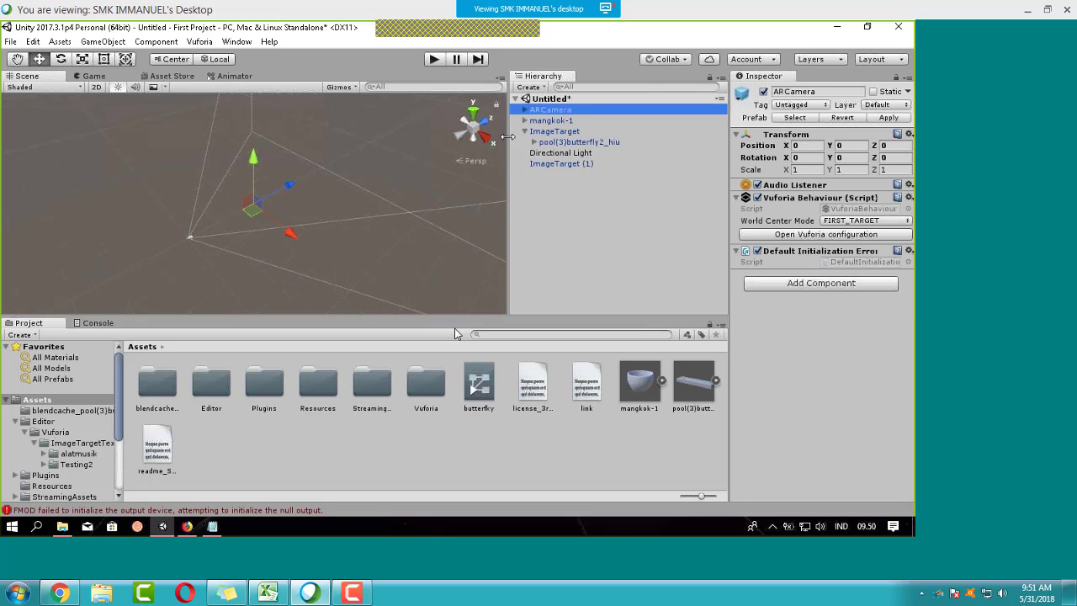
{"action": "middle_click_drag", "start_coordinate": [199, 265], "coordinate": [365, 230]}
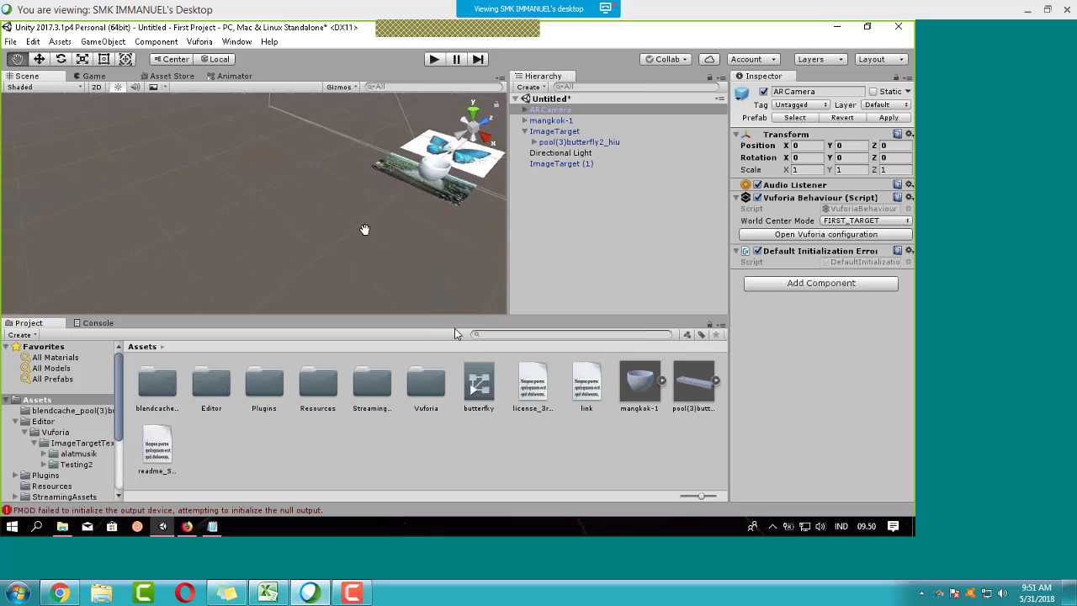
{"action": "left_click_drag", "start_coordinate": [364, 229], "coordinate": [397, 244], "text": "alt"}
{"action": "left_click", "coordinate": [237, 283]}
{"action": "left_click", "coordinate": [227, 273]}
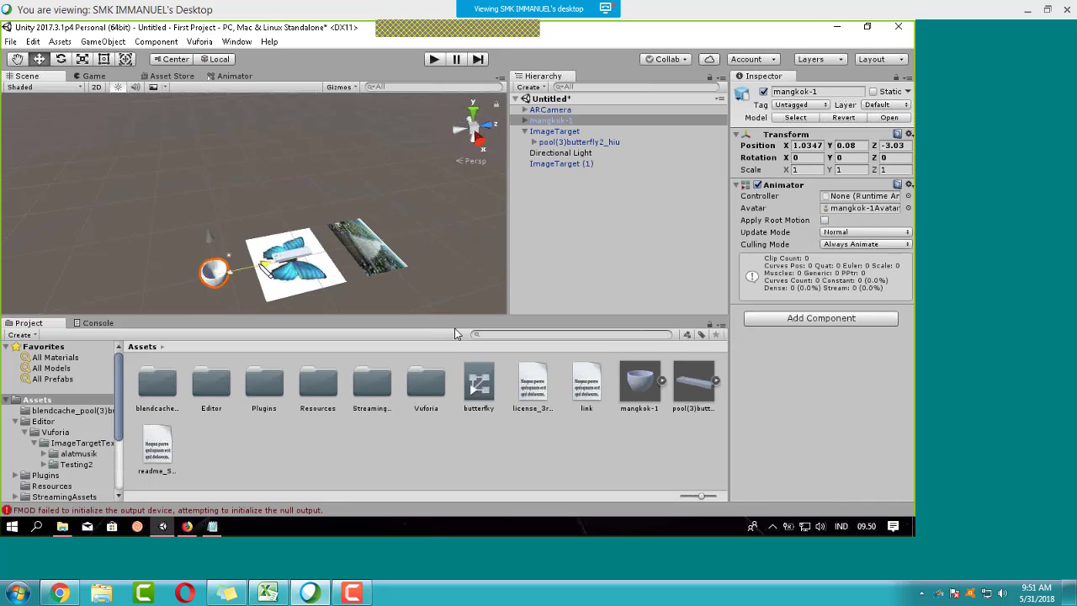
{"action": "left_click_drag", "start_coordinate": [252, 268], "coordinate": [427, 234]}
{"action": "middle_click_drag", "start_coordinate": [424, 233], "coordinate": [328, 210]}
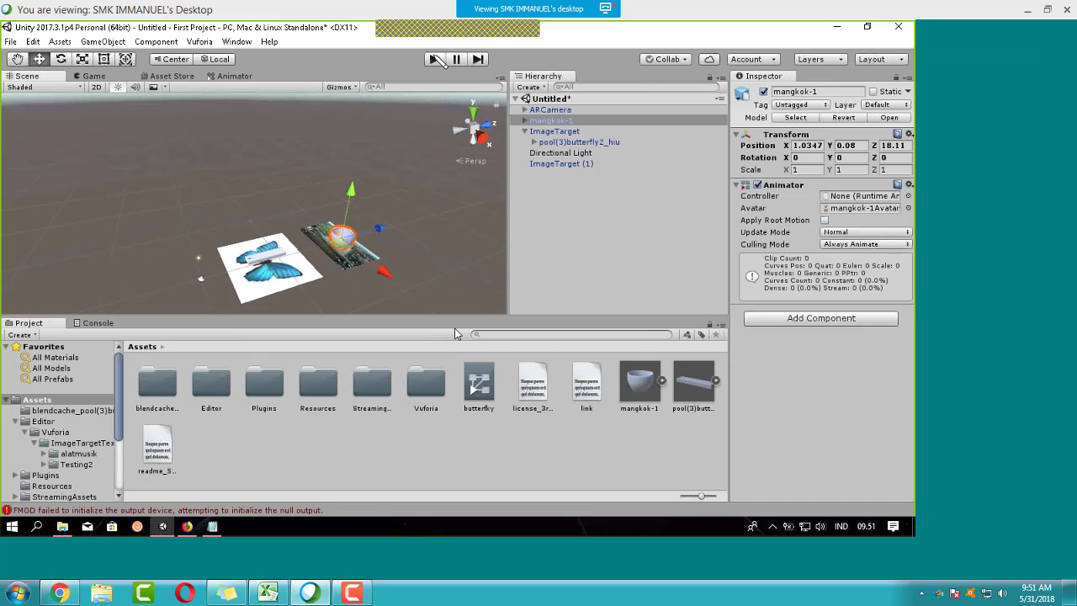
Step: Test in Play mode, make mangkok-1 a child of ImageTarget (1), then run Play mode again
{"action": "left_click", "coordinate": [434, 58]}
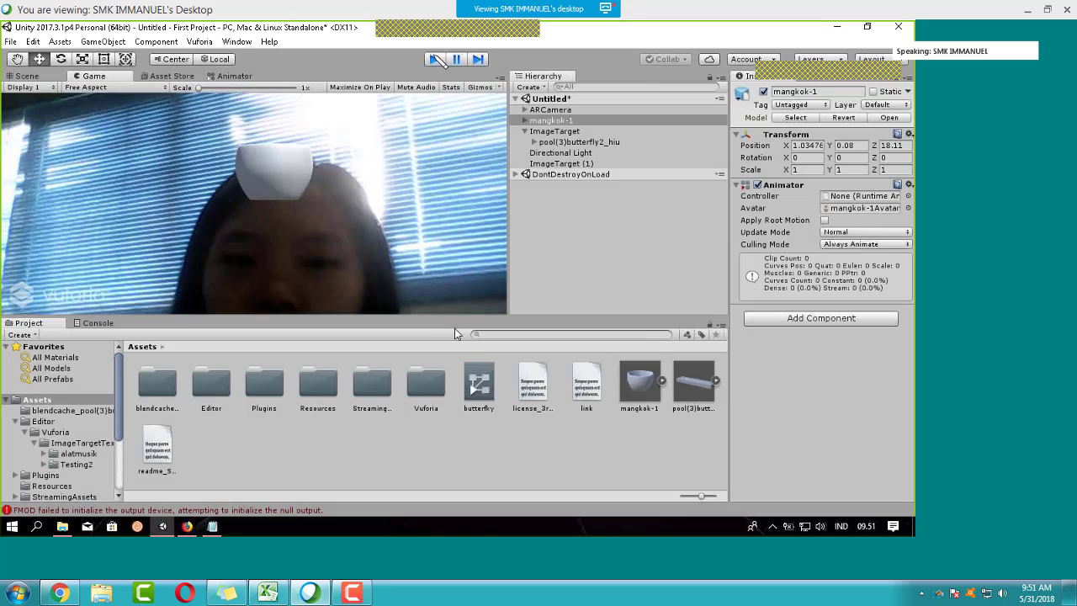
{"action": "left_click", "coordinate": [434, 59]}
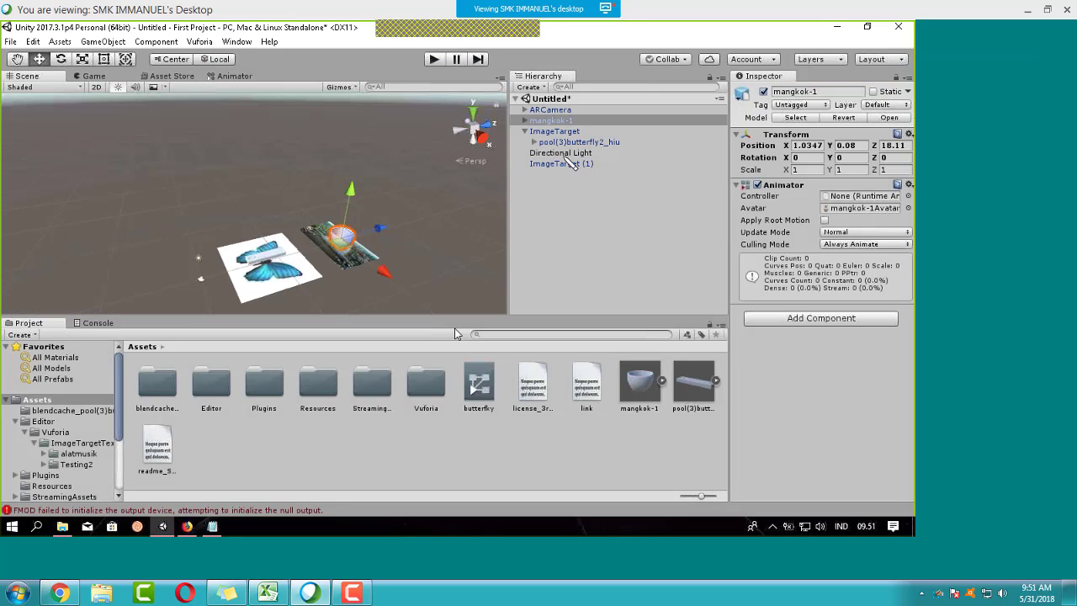
{"action": "left_click", "coordinate": [565, 164]}
{"action": "left_click_drag", "start_coordinate": [554, 122], "coordinate": [577, 172]}
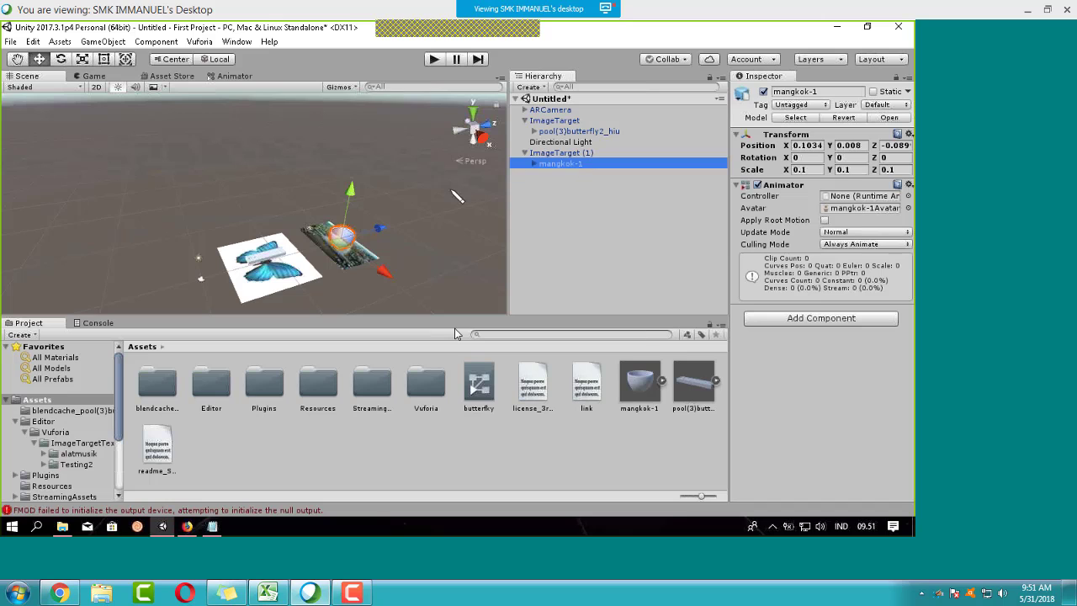
{"action": "left_click", "coordinate": [434, 60]}
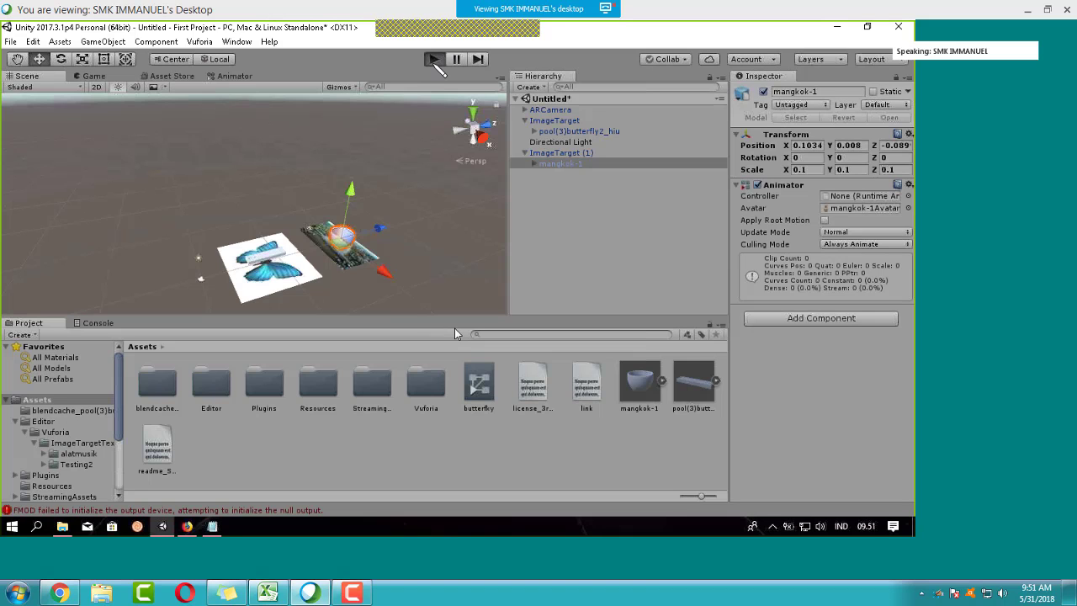
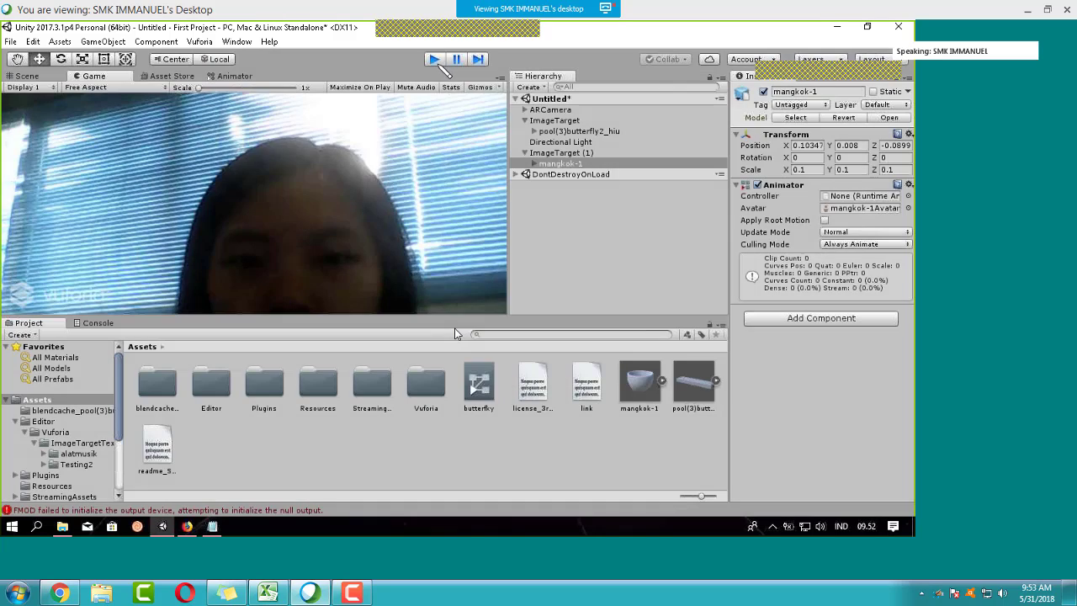
Step: Stop Play mode and orbit the Scene view around the butterfly and bowl targets
{"action": "left_click", "coordinate": [436, 61]}
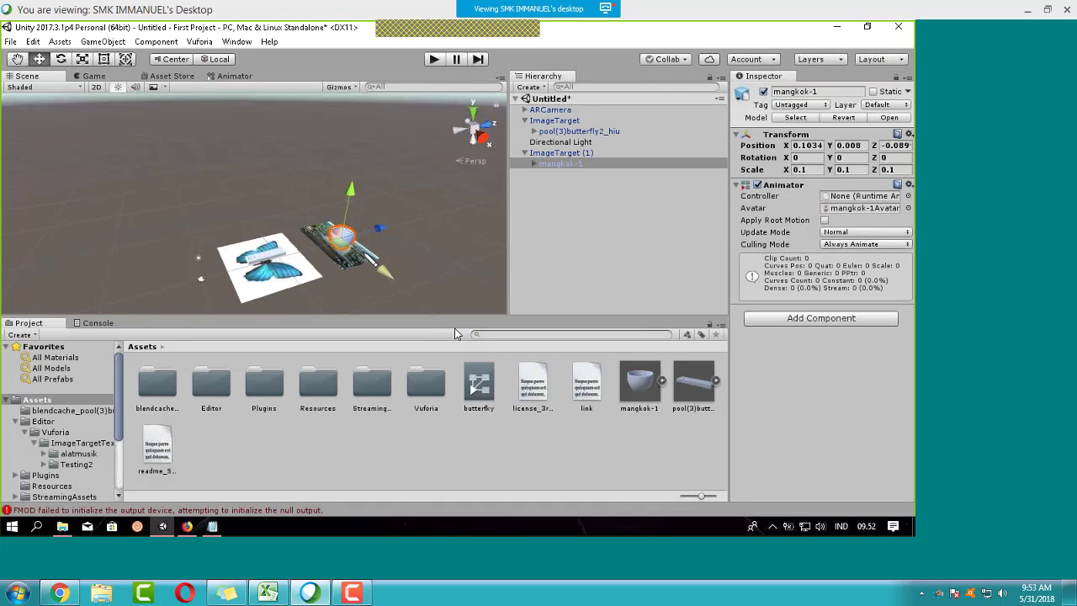
{"action": "scroll", "coordinate": [337, 244], "scroll_direction": "up", "scroll_amount": 5}
{"action": "middle_click_drag", "start_coordinate": [353, 252], "coordinate": [260, 229]}
{"action": "scroll", "coordinate": [321, 227], "scroll_direction": "down", "scroll_amount": 5}
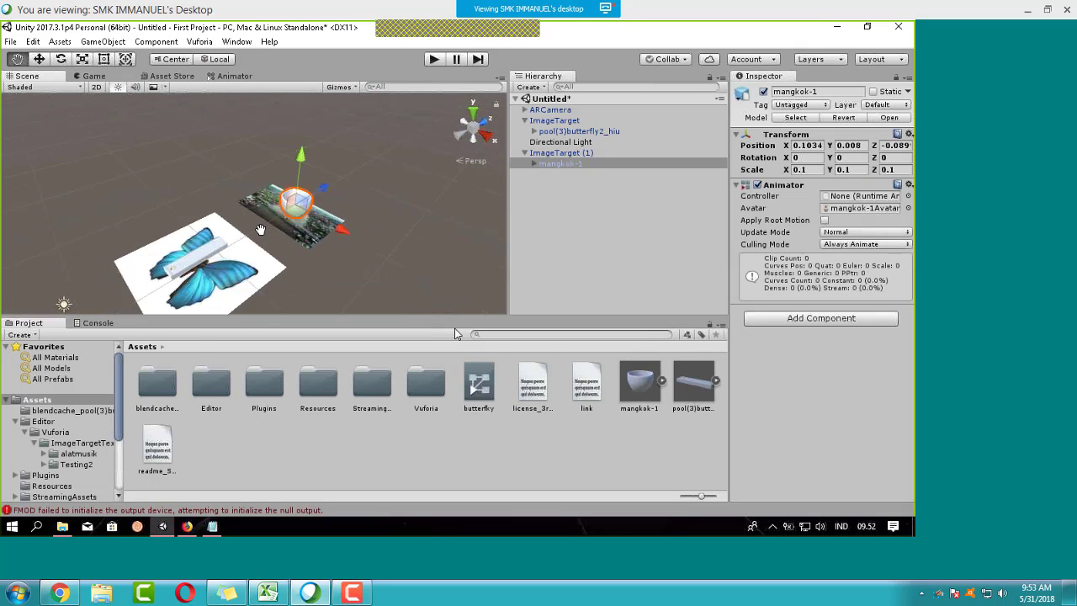
{"action": "left_click_drag", "start_coordinate": [261, 230], "coordinate": [329, 205], "text": "alt"}
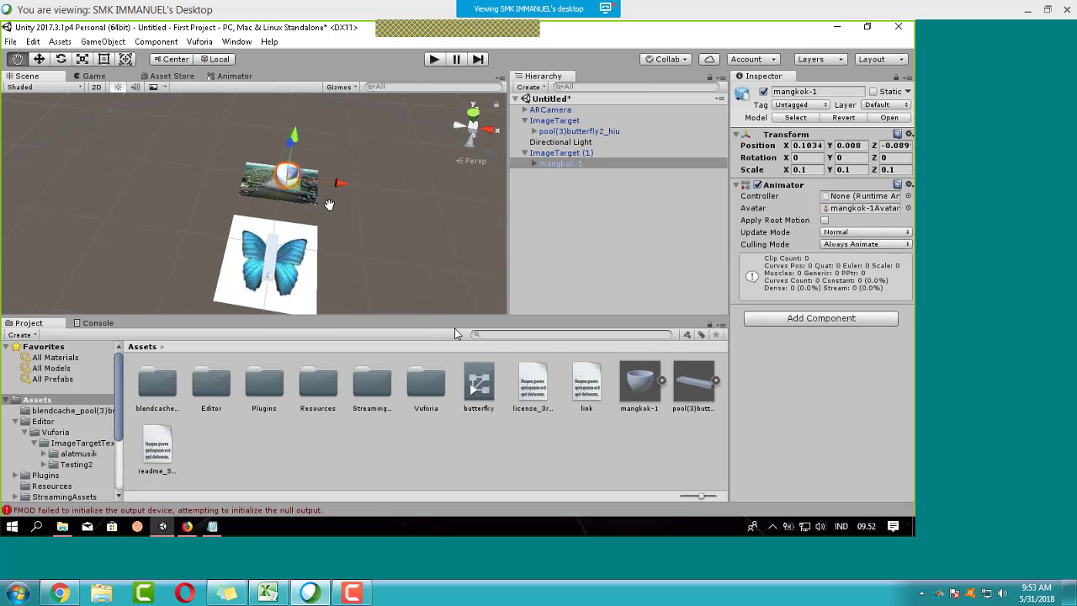
{"action": "scroll", "coordinate": [336, 220], "scroll_direction": "up", "scroll_amount": 5}
{"action": "left_click_drag", "start_coordinate": [364, 248], "coordinate": [339, 242], "text": "alt"}
Step: Slide mangkok-1 left along X to 0.057, then bring up the Vuforia Target Manager page
{"action": "key", "text": "w"}
{"action": "left_click_drag", "start_coordinate": [295, 206], "coordinate": [286, 215]}
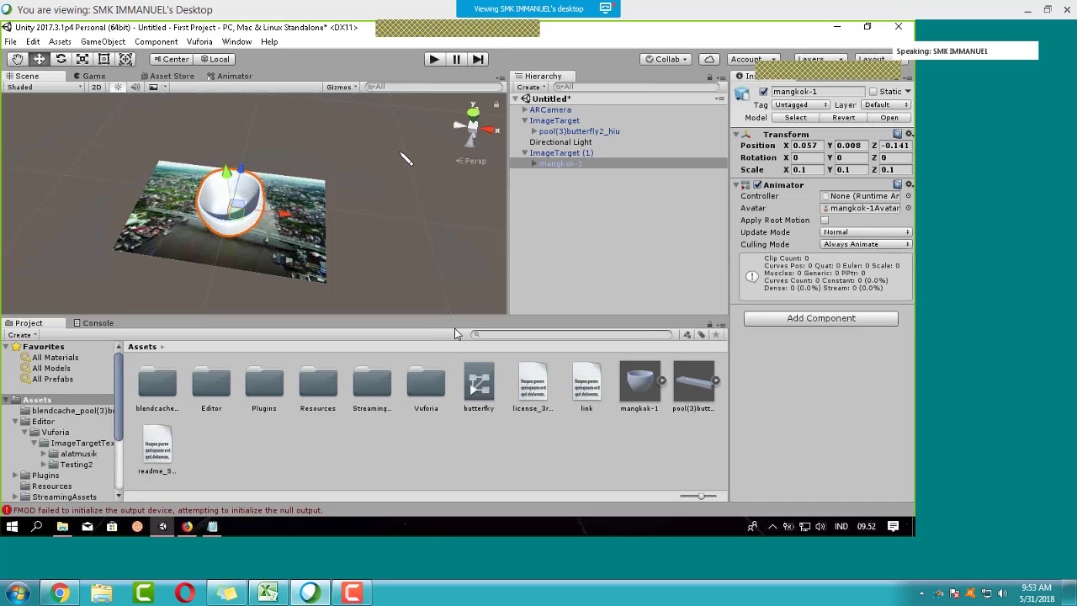
{"action": "left_click", "coordinate": [299, 245]}
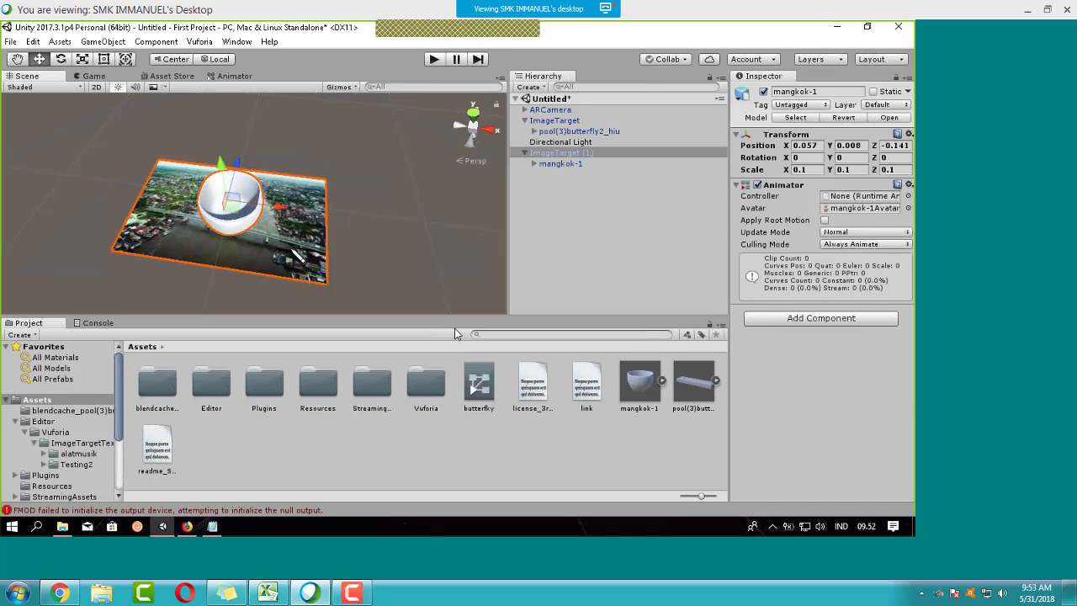
{"action": "left_click", "coordinate": [187, 526]}
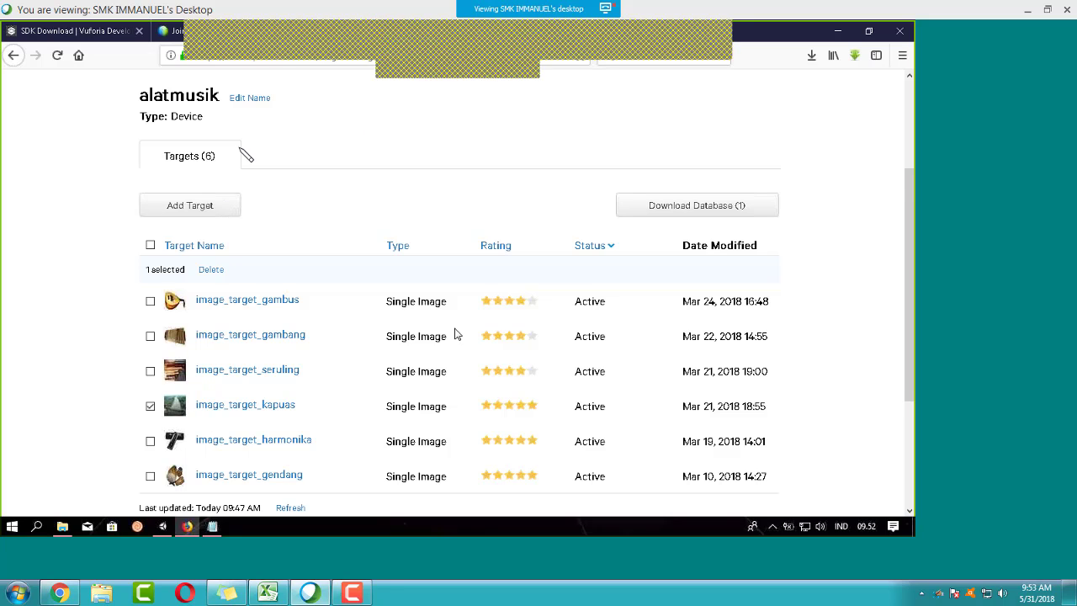
Step: Open the Testing2 database in Target Manager, listing Sungai-Kapuas and the butterfly target
{"action": "scroll", "coordinate": [284, 160], "scroll_direction": "up", "scroll_amount": 3}
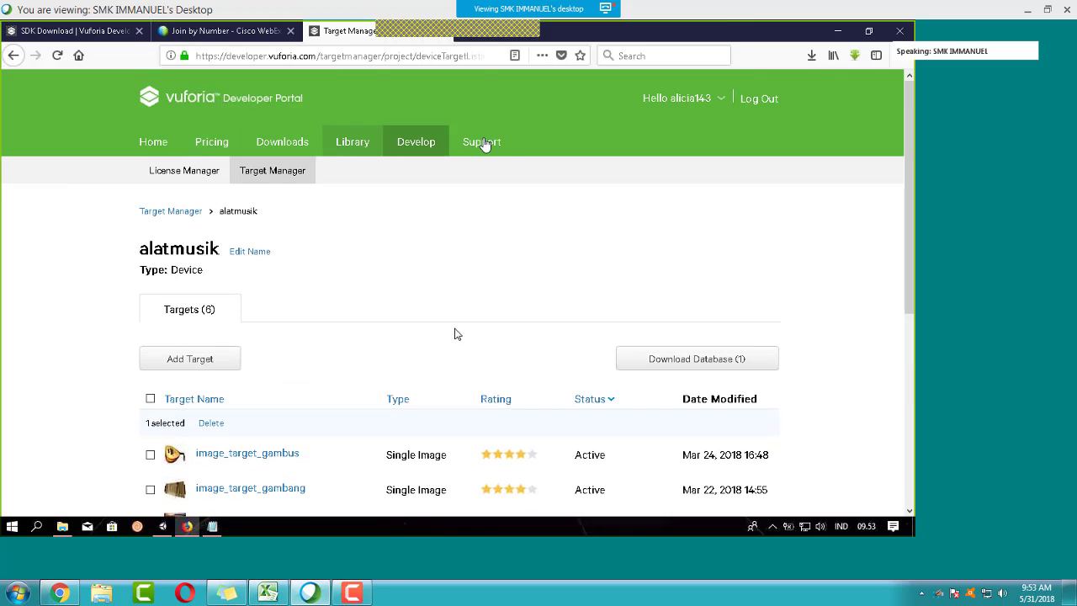
{"action": "left_click", "coordinate": [395, 148]}
{"action": "left_click", "coordinate": [293, 178]}
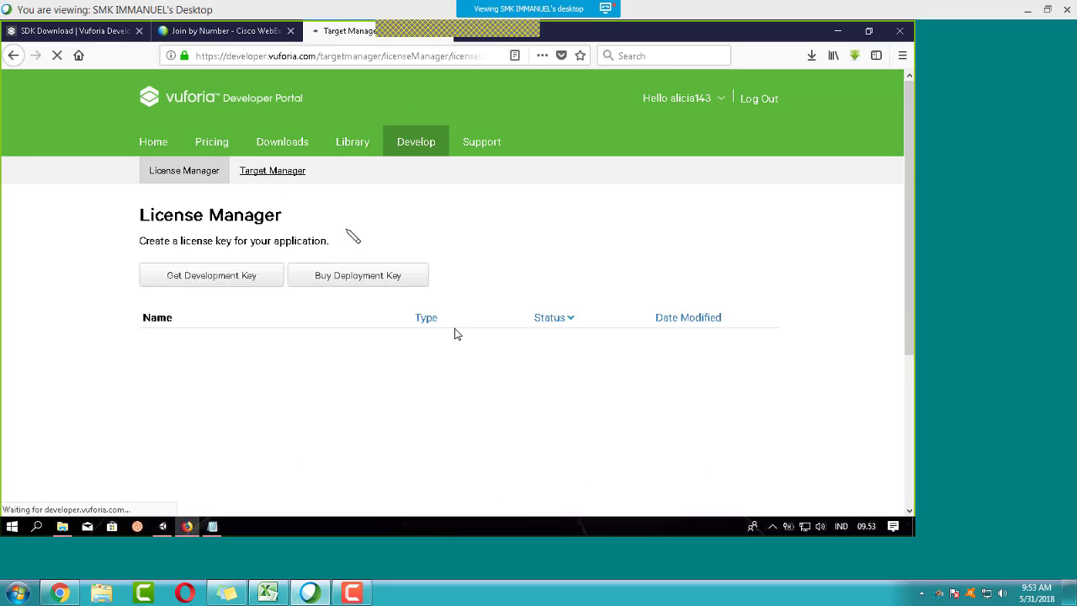
{"action": "scroll", "coordinate": [328, 223], "scroll_direction": "down", "scroll_amount": 1}
{"action": "scroll", "coordinate": [161, 231], "scroll_direction": "down", "scroll_amount": 1}
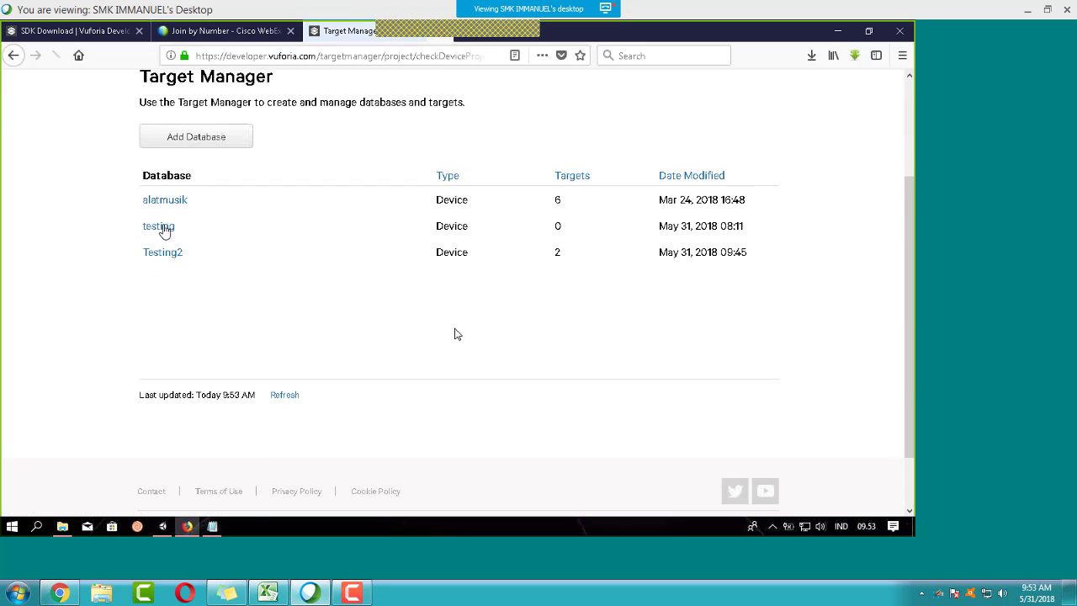
{"action": "left_click", "coordinate": [169, 259]}
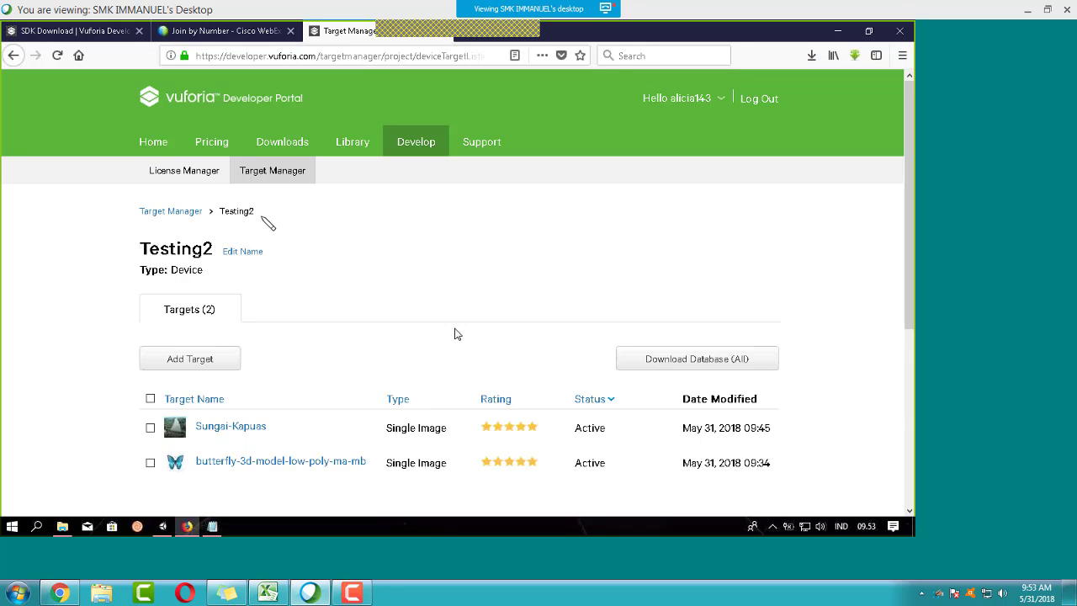
{"action": "scroll", "coordinate": [256, 237], "scroll_direction": "down", "scroll_amount": 2}
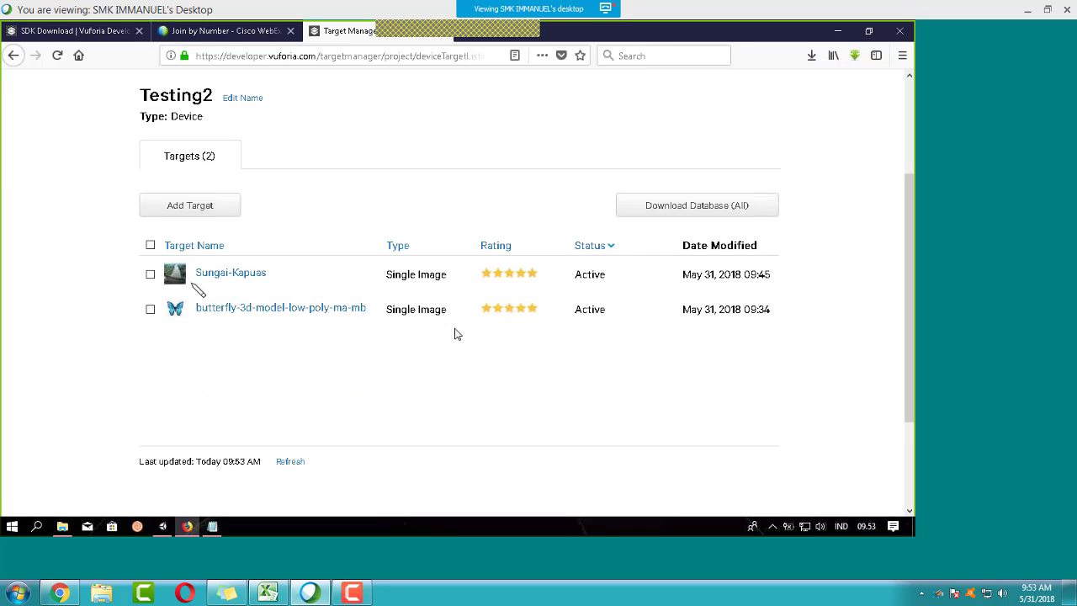
Step: Add Mangkok-Bulat-soup-MK7.jpg to Testing2 as a single-image target with width 10
{"action": "left_click", "coordinate": [185, 208]}
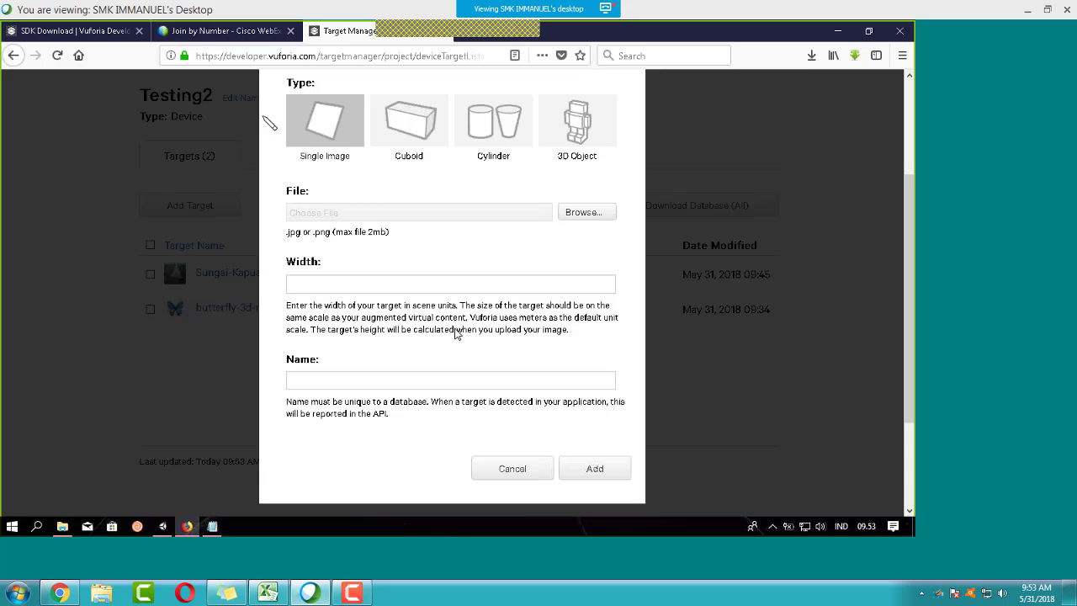
{"action": "left_click", "coordinate": [591, 212]}
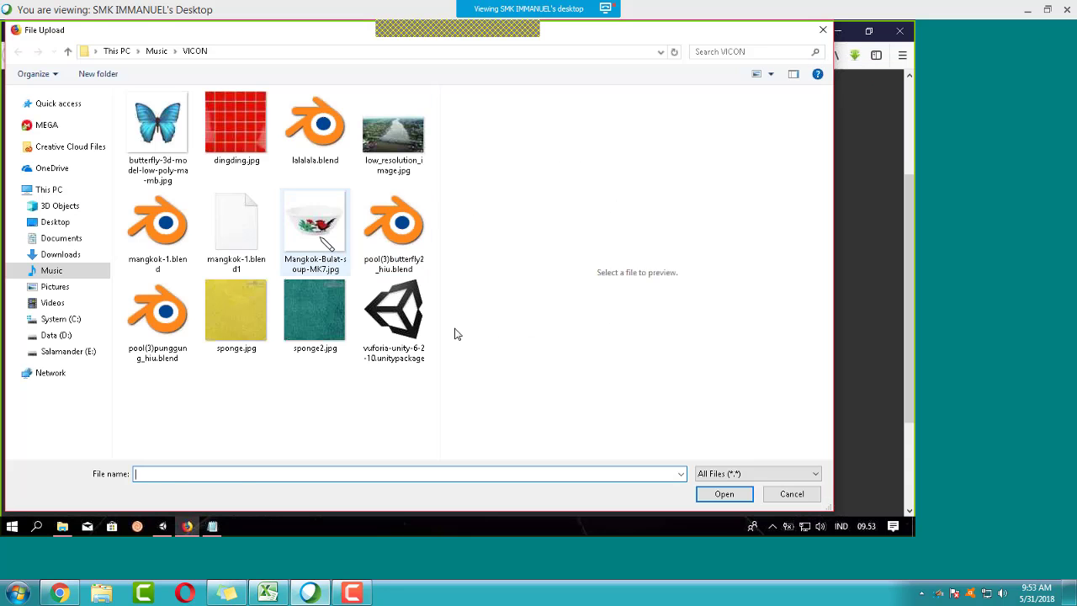
{"action": "left_click", "coordinate": [322, 240]}
{"action": "left_click", "coordinate": [737, 497]}
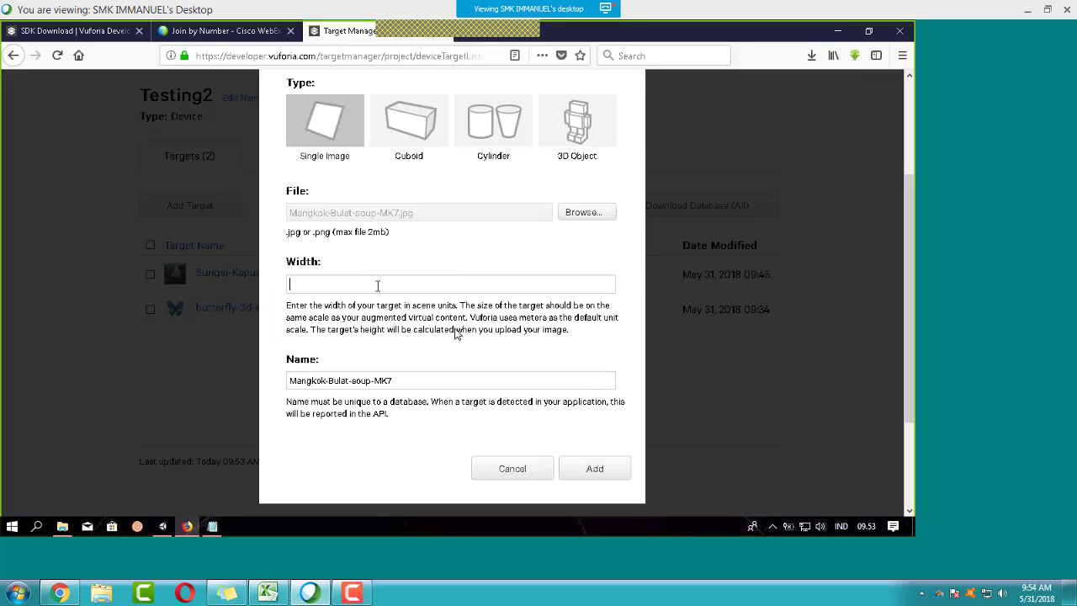
{"action": "type", "text": "10"}
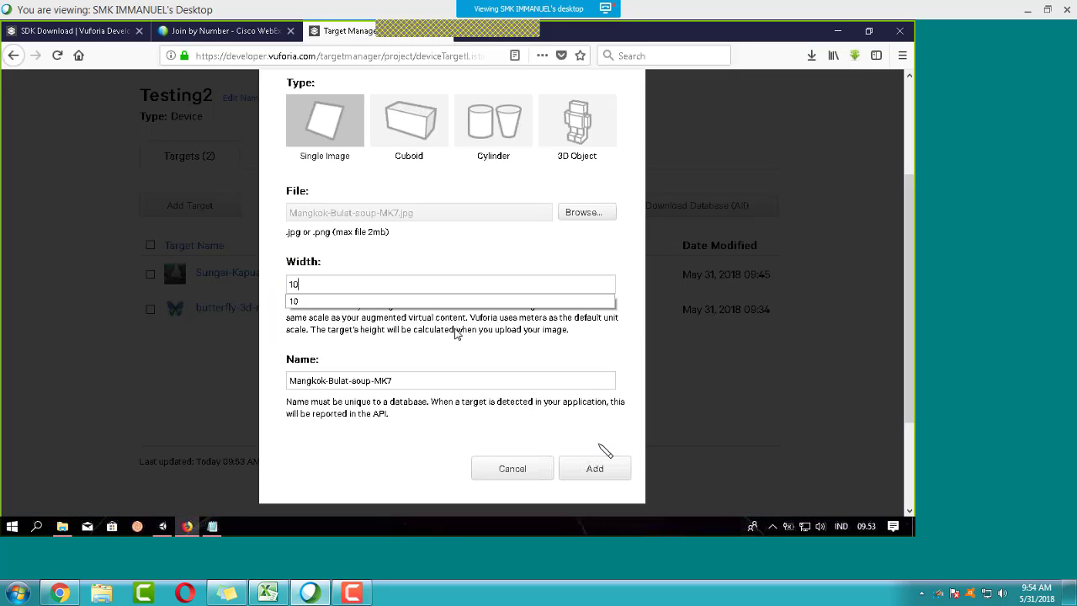
{"action": "left_click", "coordinate": [596, 469]}
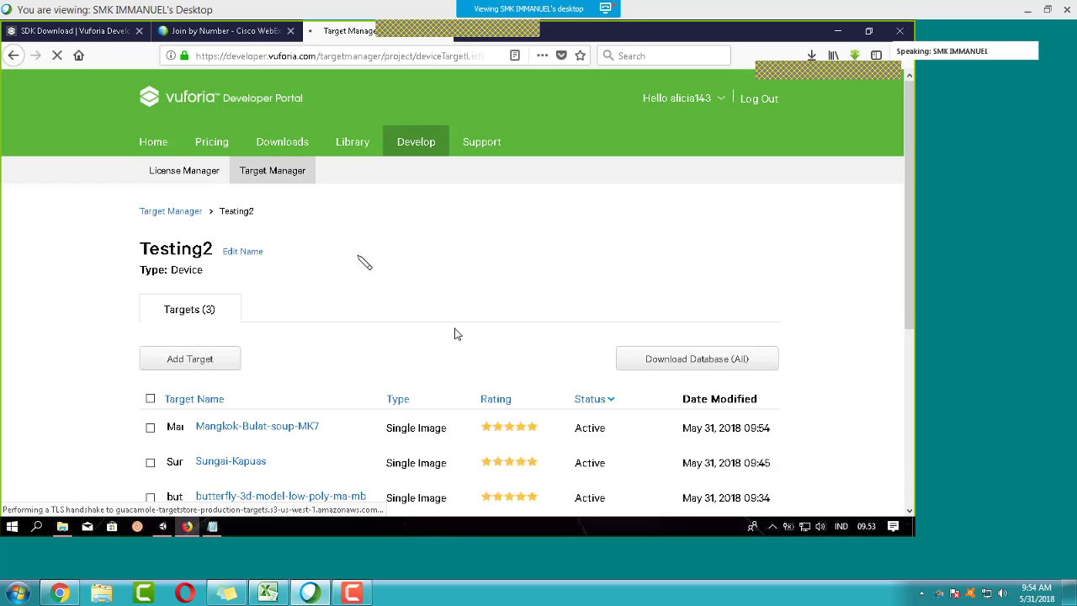
{"action": "scroll", "coordinate": [454, 334], "scroll_direction": "down", "scroll_amount": 3}
{"action": "scroll", "coordinate": [455, 334], "scroll_direction": "up", "scroll_amount": 1}
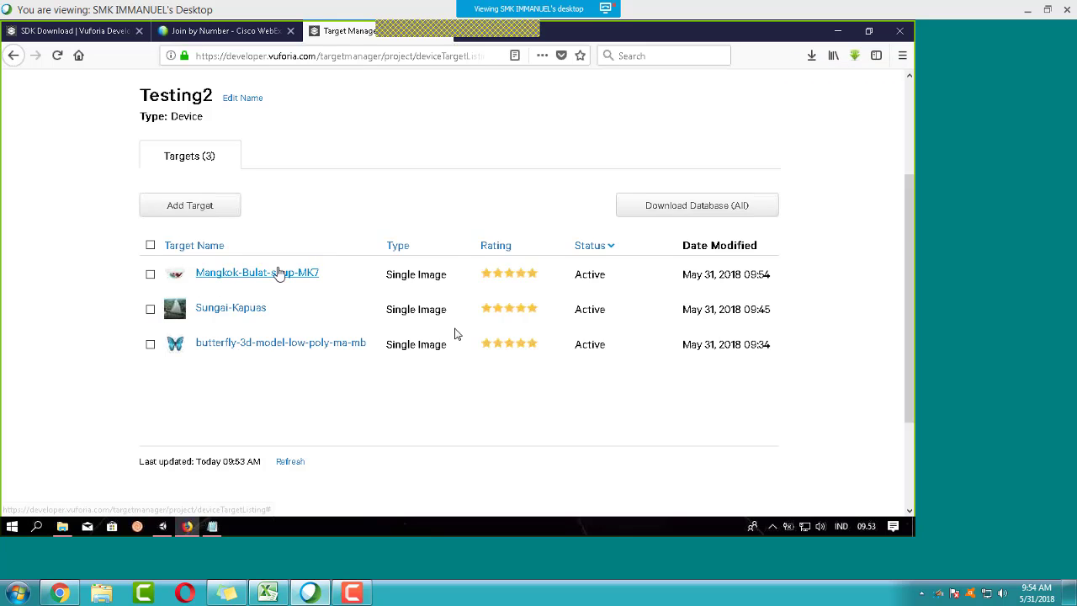
{"action": "scroll", "coordinate": [279, 274], "scroll_direction": "up", "scroll_amount": 1}
{"action": "scroll", "coordinate": [286, 294], "scroll_direction": "up", "scroll_amount": 3}
{"action": "scroll", "coordinate": [287, 320], "scroll_direction": "down", "scroll_amount": 2}
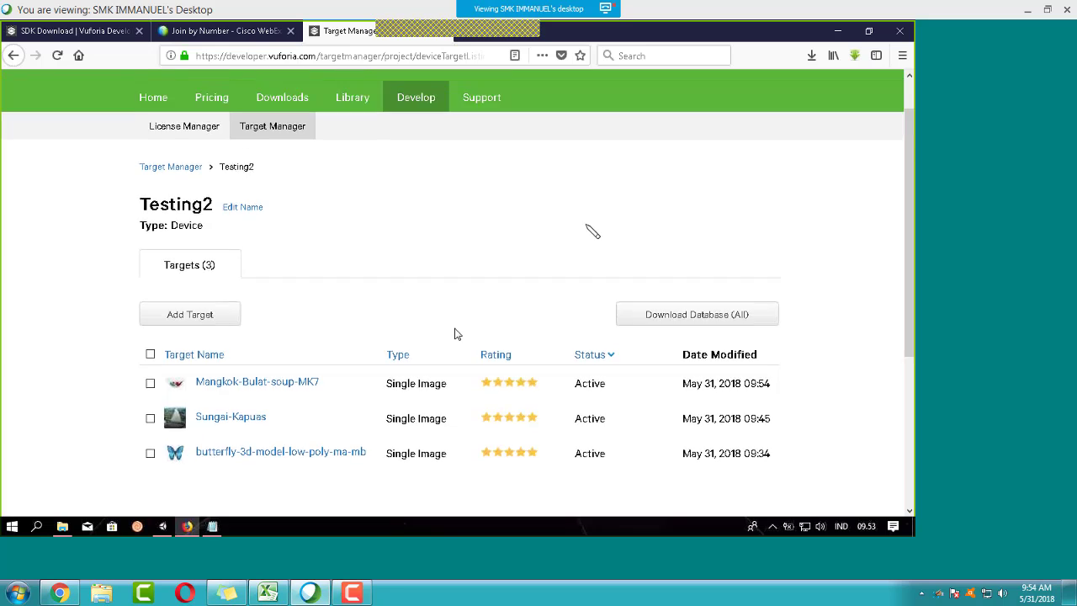
Step: Download only Mangkok-Bulat-soup-MK7 as Testing2.unitypackage for the Unity Editor
{"action": "left_click", "coordinate": [150, 350]}
{"action": "left_click", "coordinate": [735, 291]}
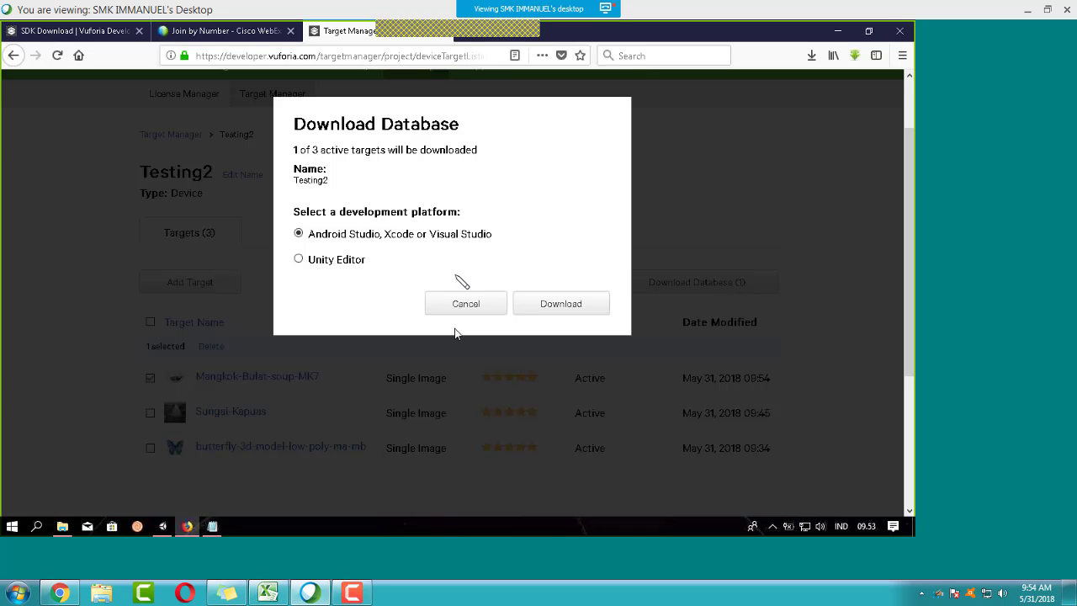
{"action": "left_click", "coordinate": [298, 259]}
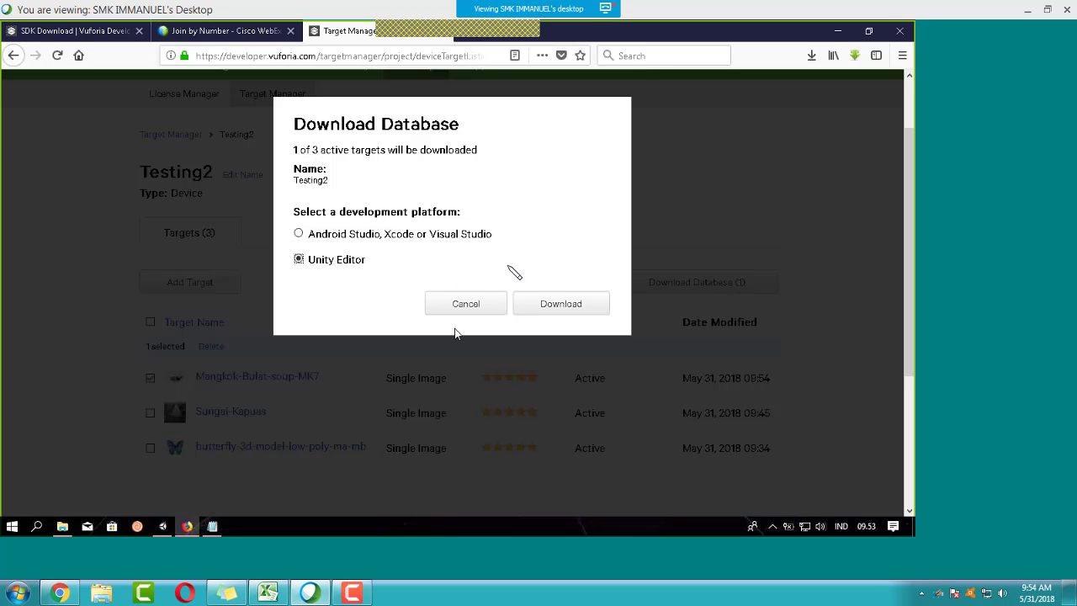
{"action": "left_click", "coordinate": [561, 303]}
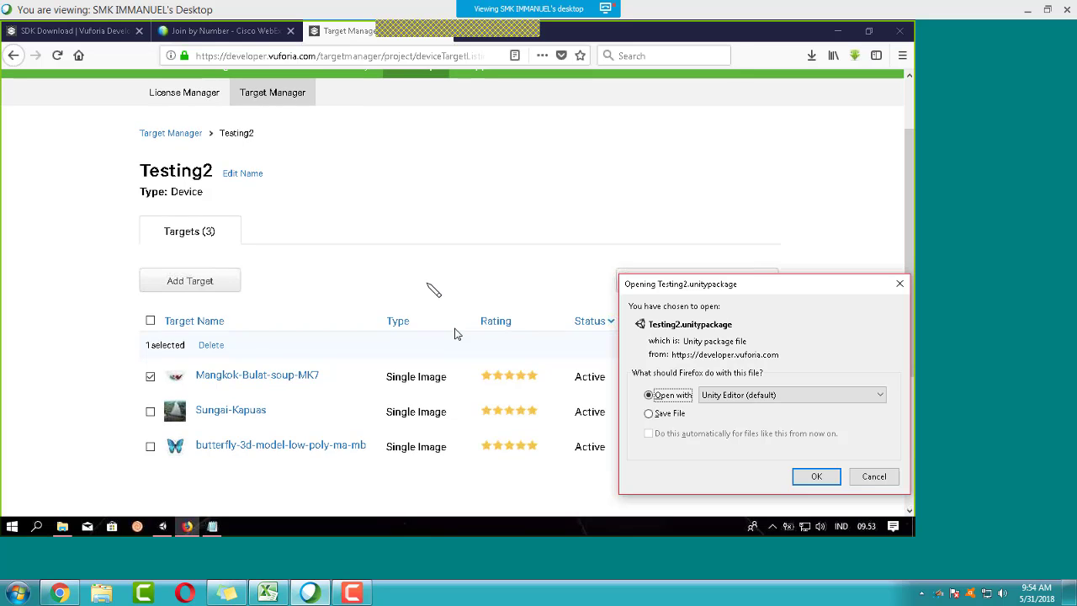
{"action": "key", "text": "Return"}
{"action": "scroll", "coordinate": [504, 252], "scroll_direction": "down", "scroll_amount": 1}
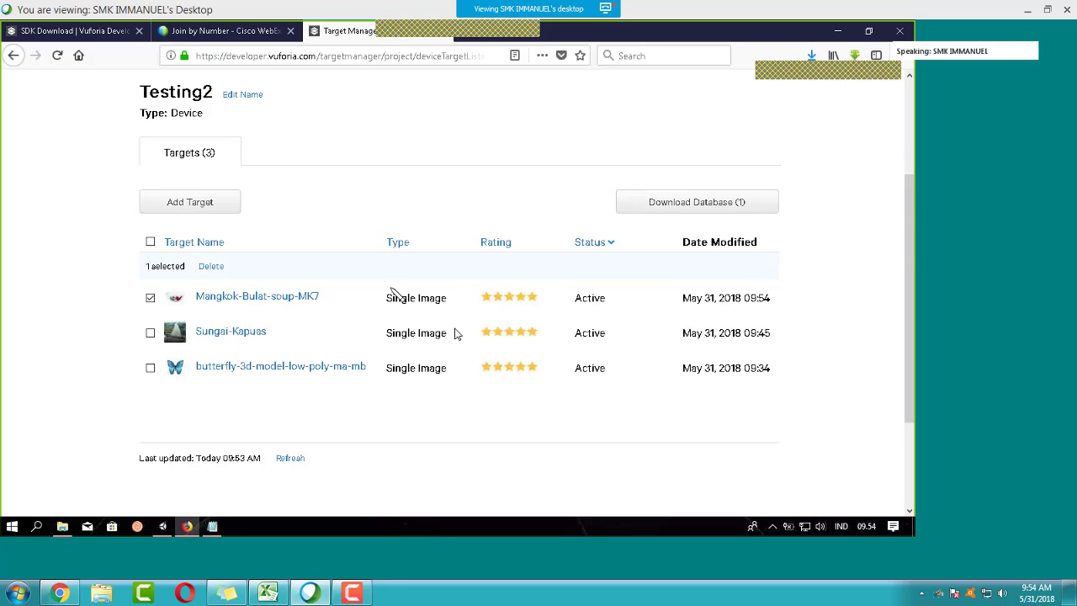
{"action": "scroll", "coordinate": [336, 277], "scroll_direction": "down", "scroll_amount": 2}
{"action": "scroll", "coordinate": [294, 277], "scroll_direction": "up", "scroll_amount": 2}
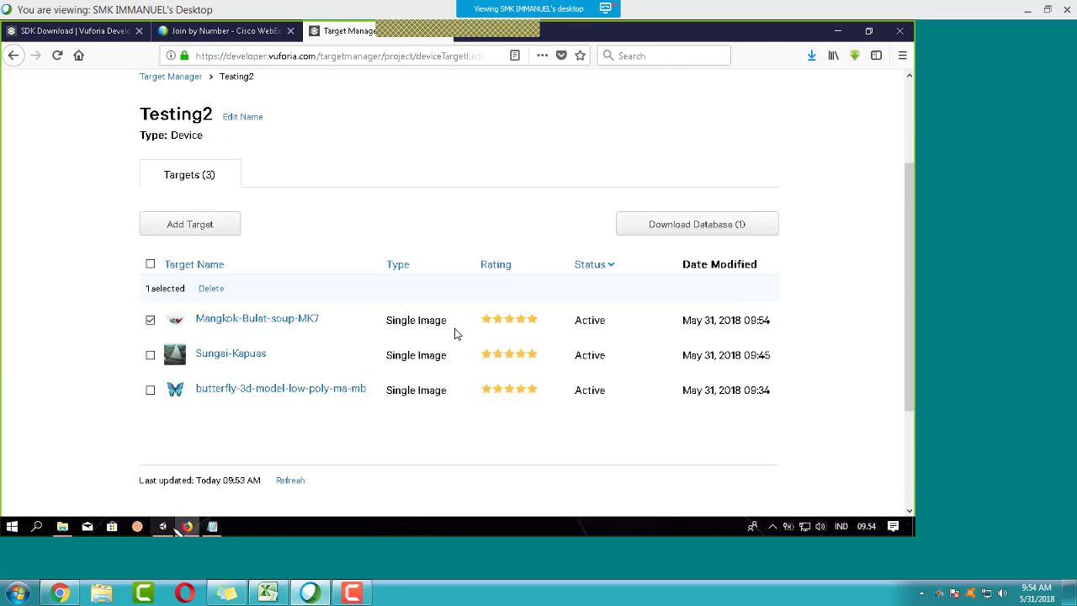
Step: Import bowl.unitypackage as a custom package, then delete ImageTarget (1) with its mangkok-1 child
{"action": "left_click", "coordinate": [162, 526]}
{"action": "left_click", "coordinate": [59, 42]}
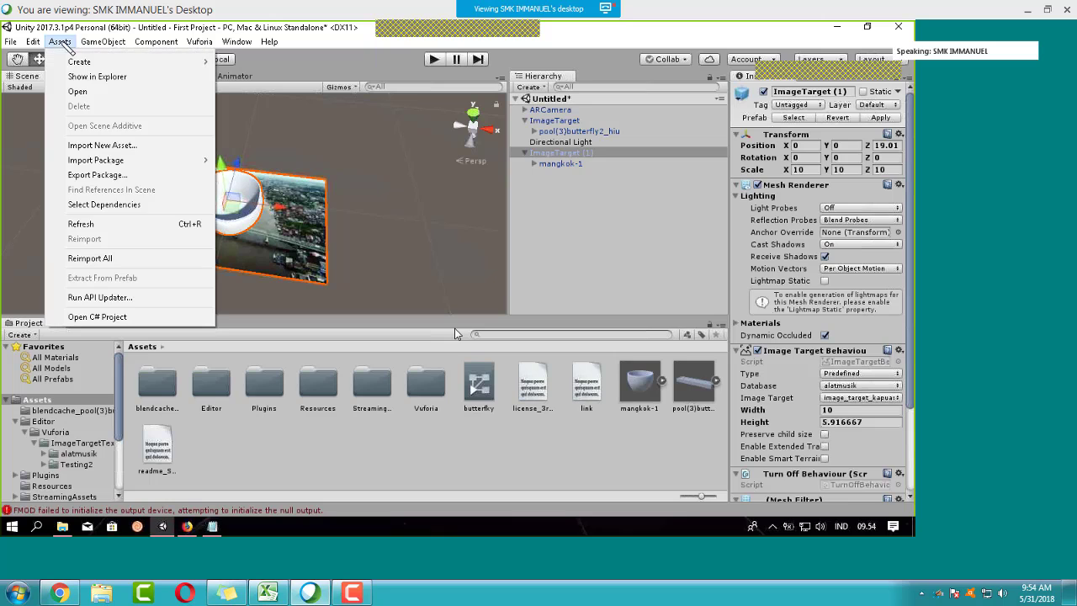
{"action": "mouse_move", "coordinate": [210, 164]}
{"action": "left_click", "coordinate": [267, 160]}
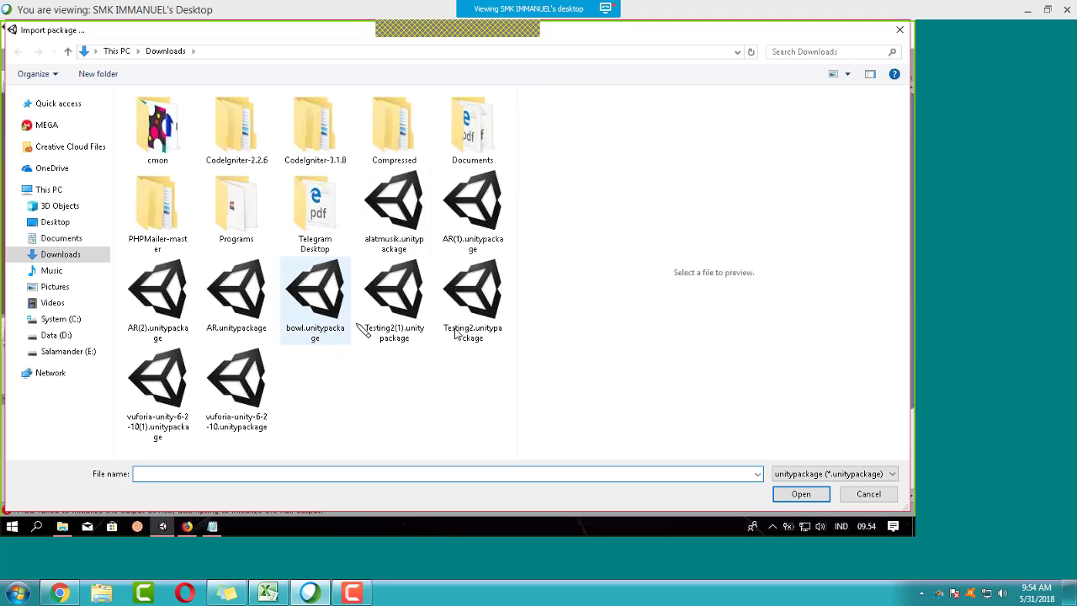
{"action": "left_click", "coordinate": [319, 303]}
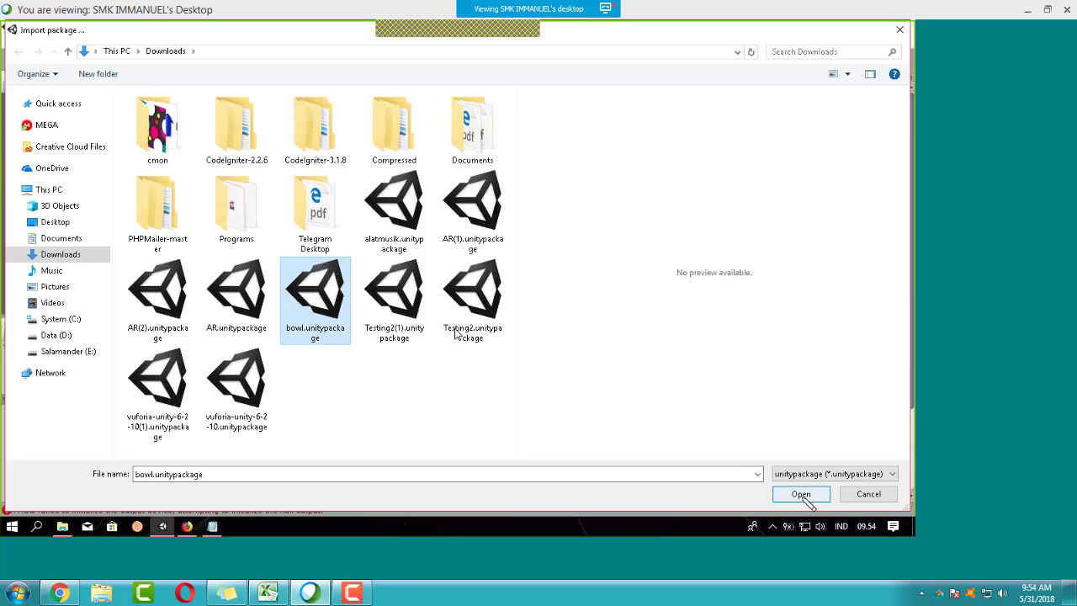
{"action": "left_click", "coordinate": [801, 494]}
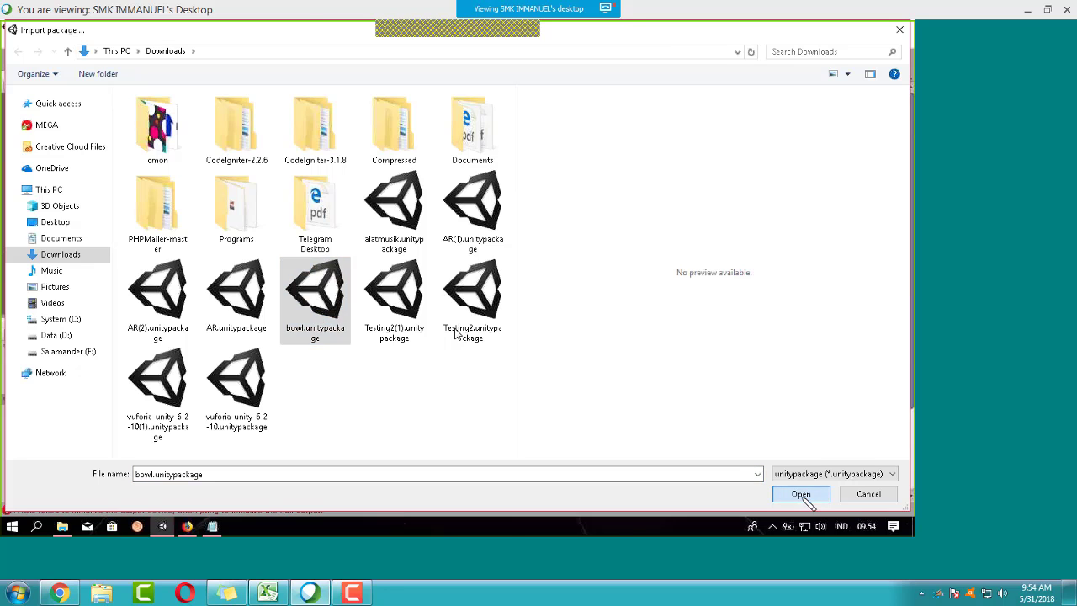
{"action": "left_click", "coordinate": [228, 271]}
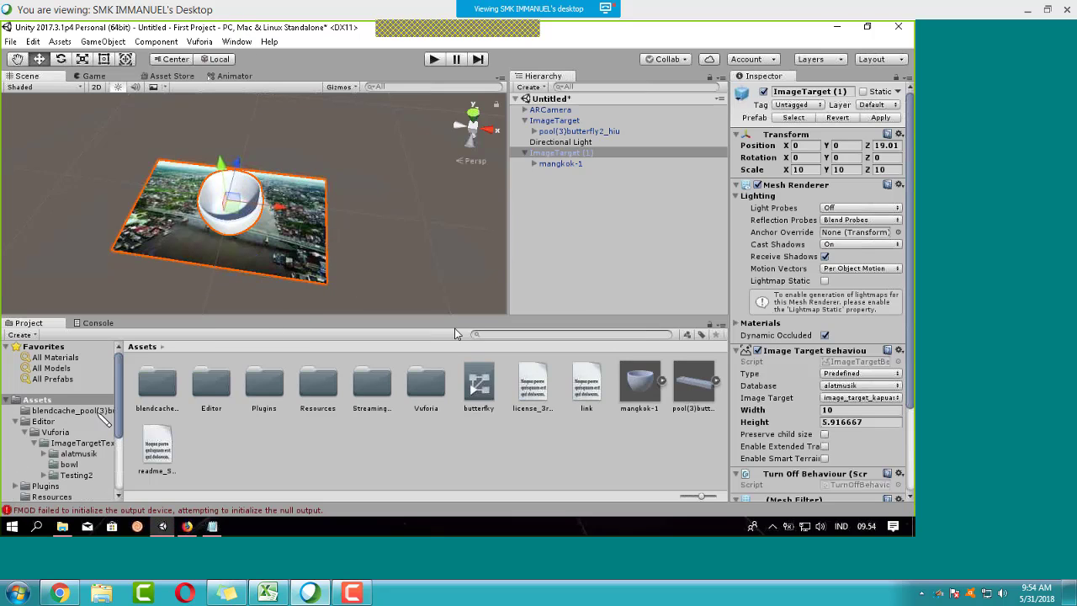
{"action": "scroll", "coordinate": [81, 420], "scroll_direction": "down", "scroll_amount": 3}
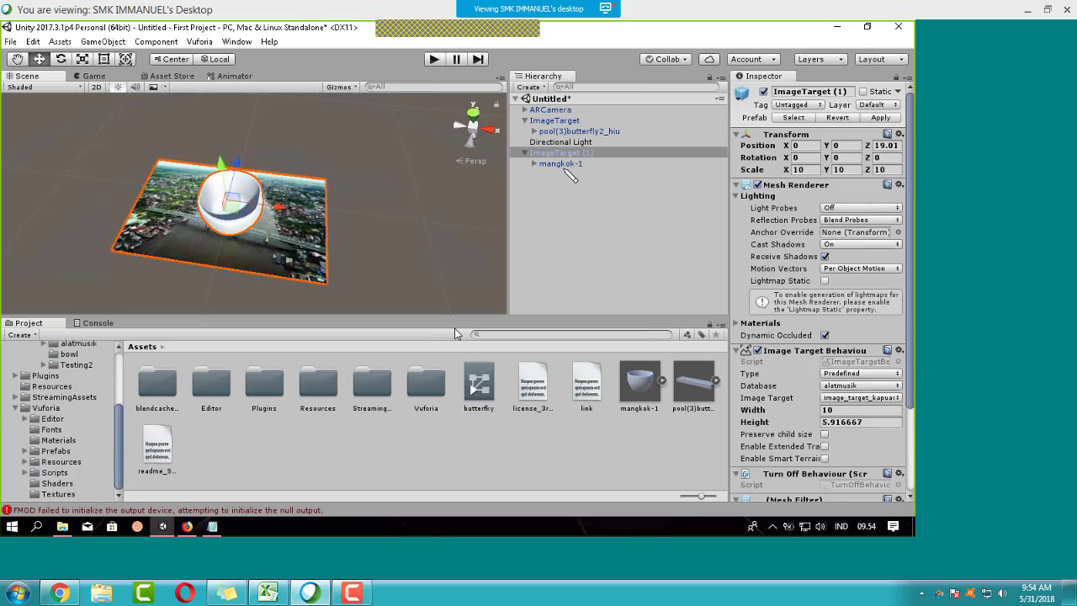
{"action": "key", "text": "Delete"}
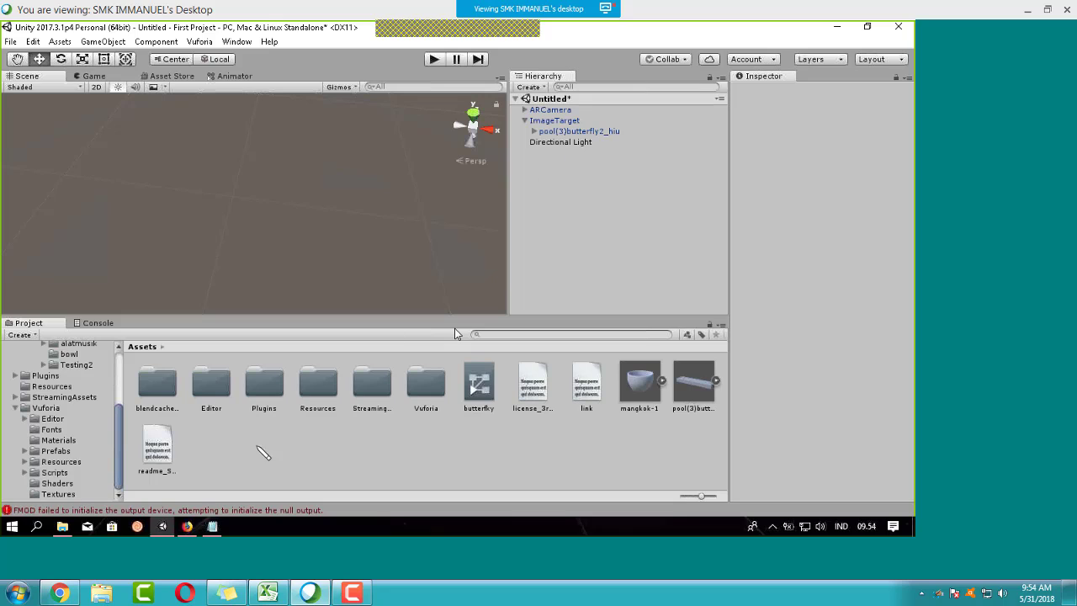
Step: Add a Vuforia ImageTarget to the scene and set its Database to bowl
{"action": "left_click", "coordinate": [55, 451]}
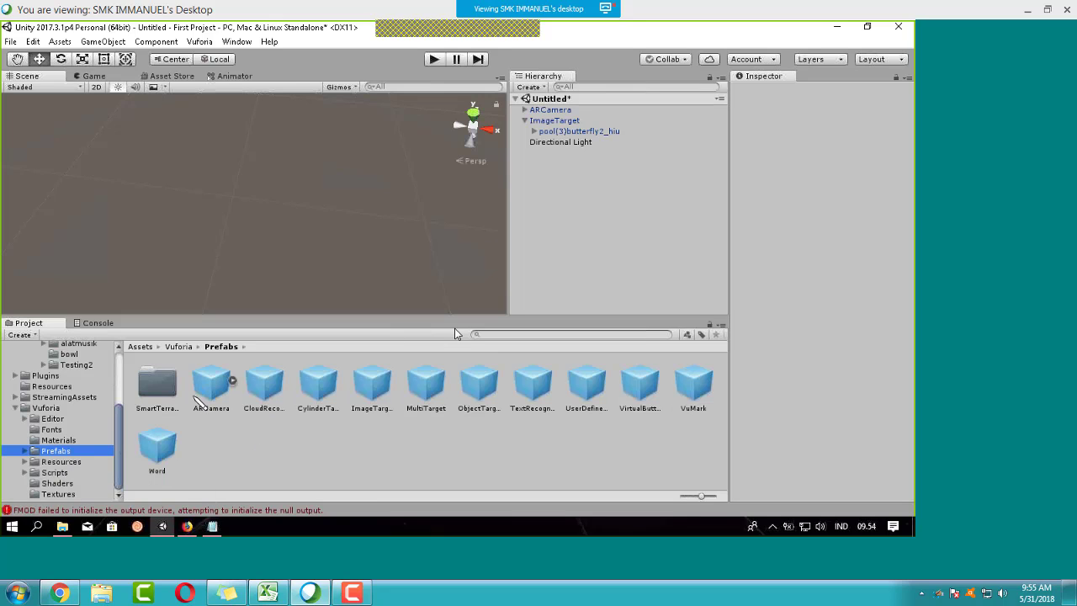
{"action": "left_click_drag", "start_coordinate": [195, 401], "coordinate": [235, 415]}
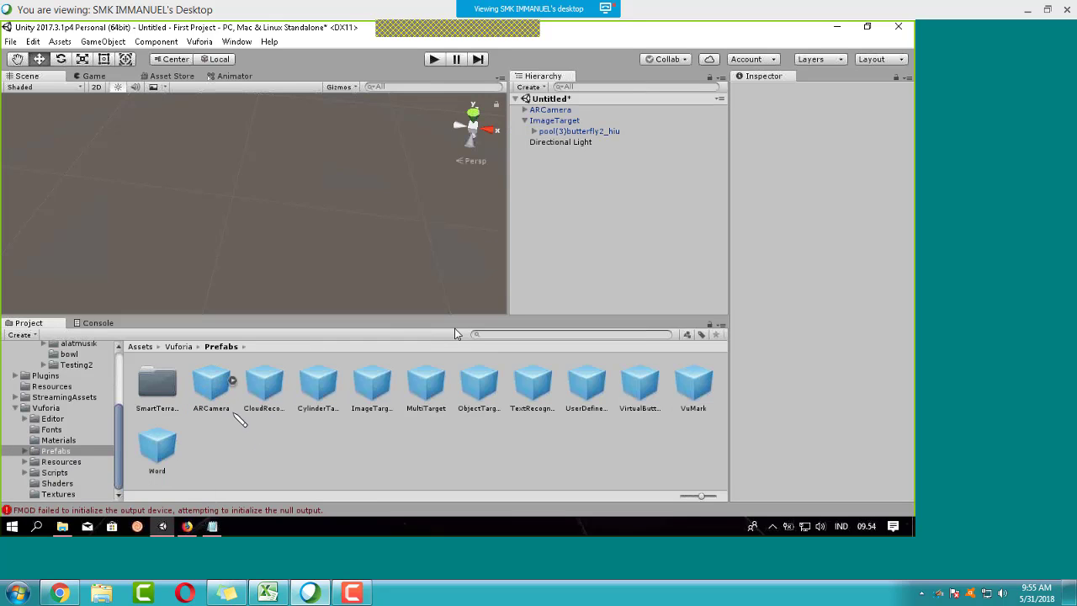
{"action": "left_click_drag", "start_coordinate": [372, 386], "coordinate": [589, 198]}
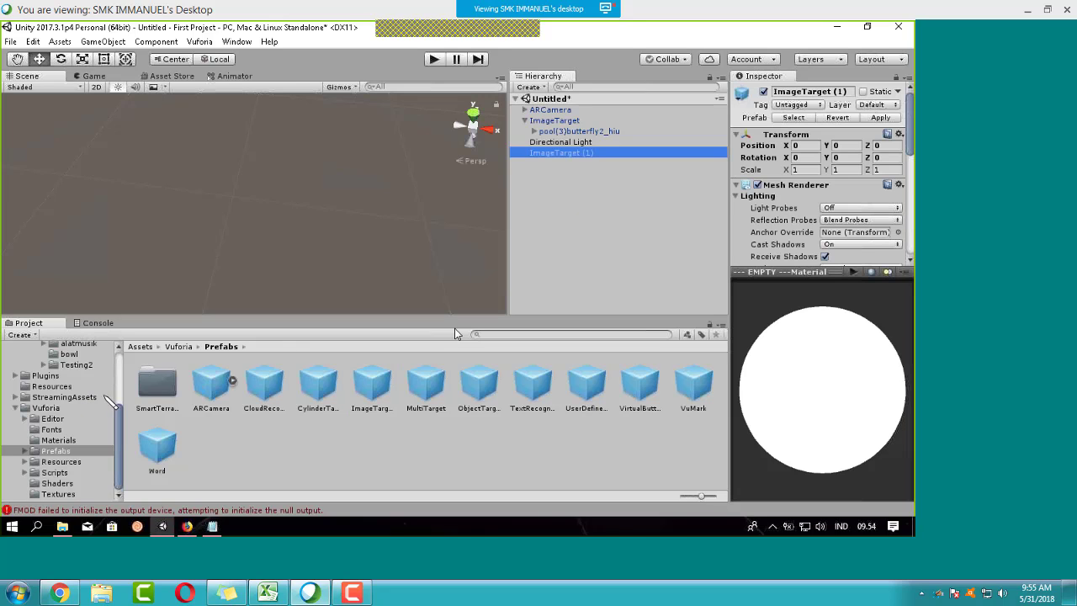
{"action": "left_click_drag", "start_coordinate": [910, 151], "coordinate": [908, 186]}
{"action": "left_click", "coordinate": [889, 163]}
{"action": "left_click", "coordinate": [862, 198]}
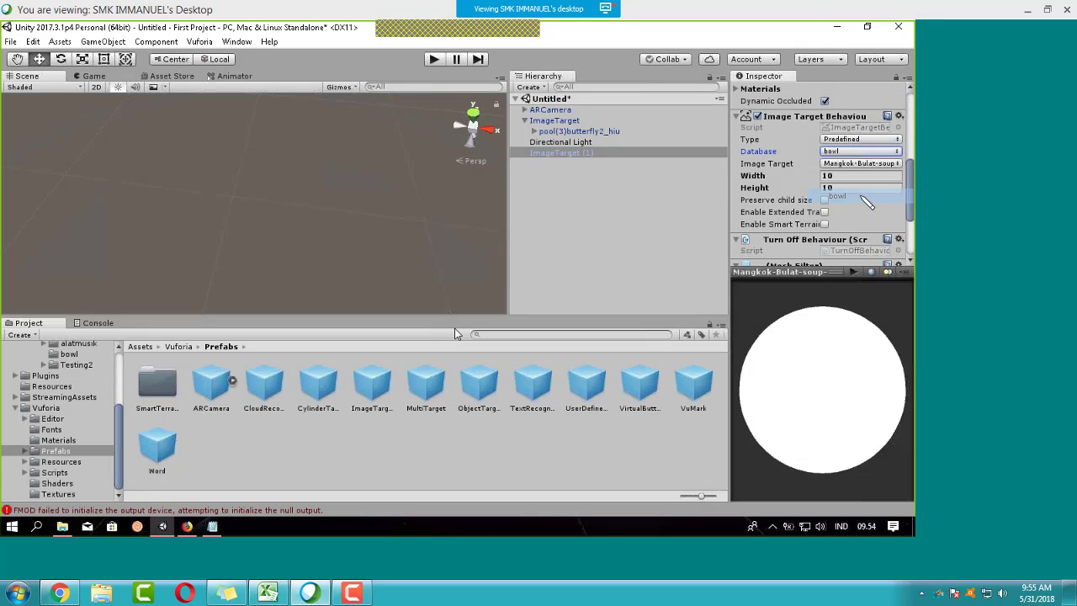
{"action": "left_click_drag", "start_coordinate": [910, 169], "coordinate": [910, 210]}
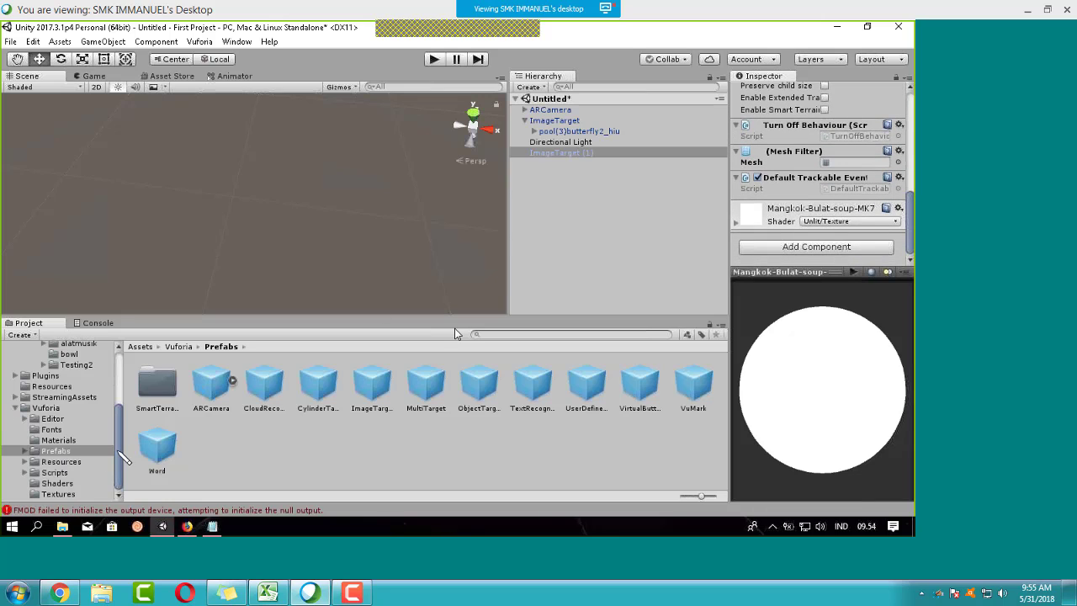
Step: Reset the Mangkok-Bulat-soup texture's import settings and apply it to ImageTarget (1)
{"action": "left_click_drag", "start_coordinate": [122, 458], "coordinate": [120, 420]}
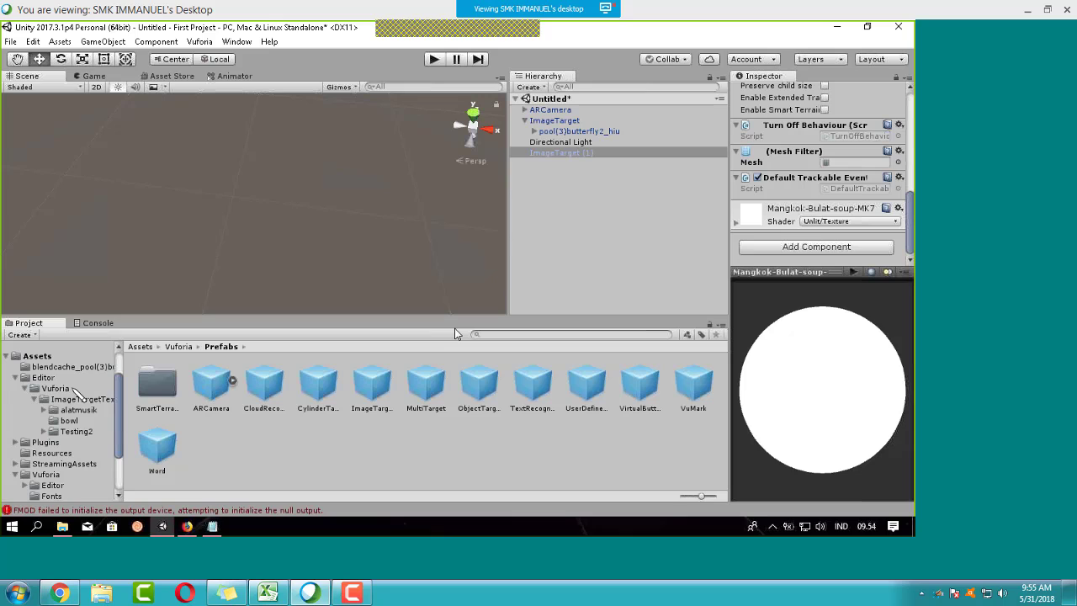
{"action": "left_click", "coordinate": [69, 420]}
{"action": "left_click", "coordinate": [159, 395]}
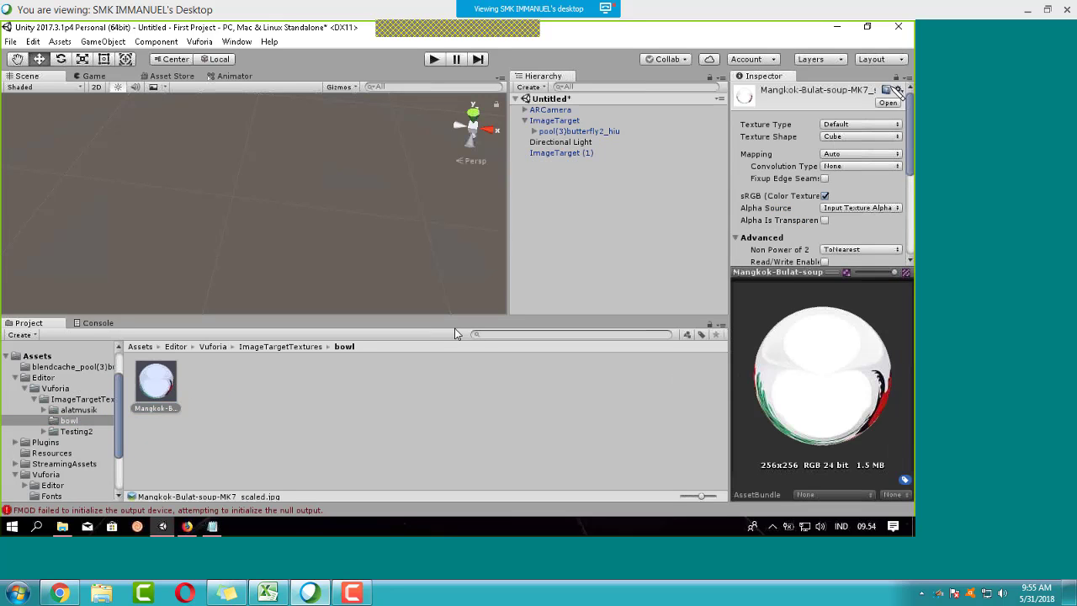
{"action": "left_click", "coordinate": [898, 90]}
{"action": "left_click", "coordinate": [892, 104]}
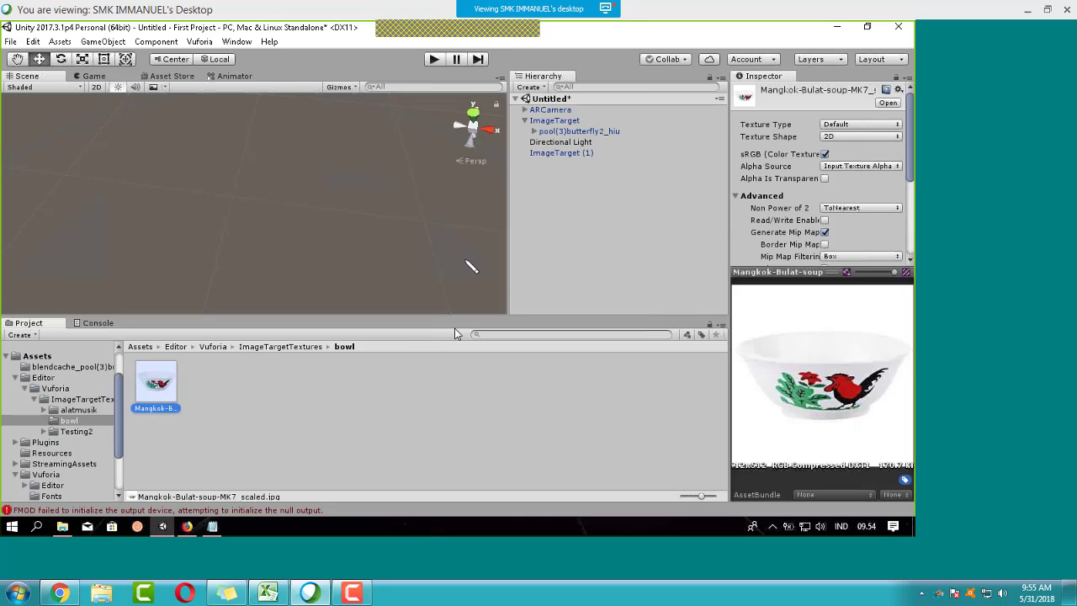
{"action": "left_click_drag", "start_coordinate": [170, 383], "coordinate": [584, 159]}
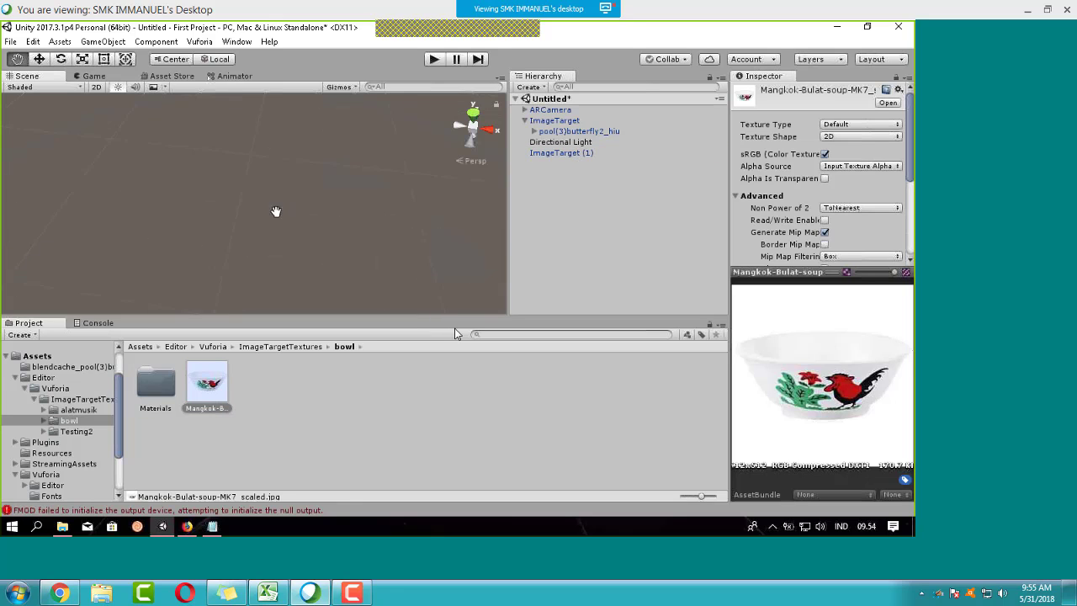
Step: Move ImageTarget (1) along Z to 19.19 so it sits beside the butterfly target
{"action": "left_click", "coordinate": [589, 154]}
{"action": "left_click", "coordinate": [579, 154]}
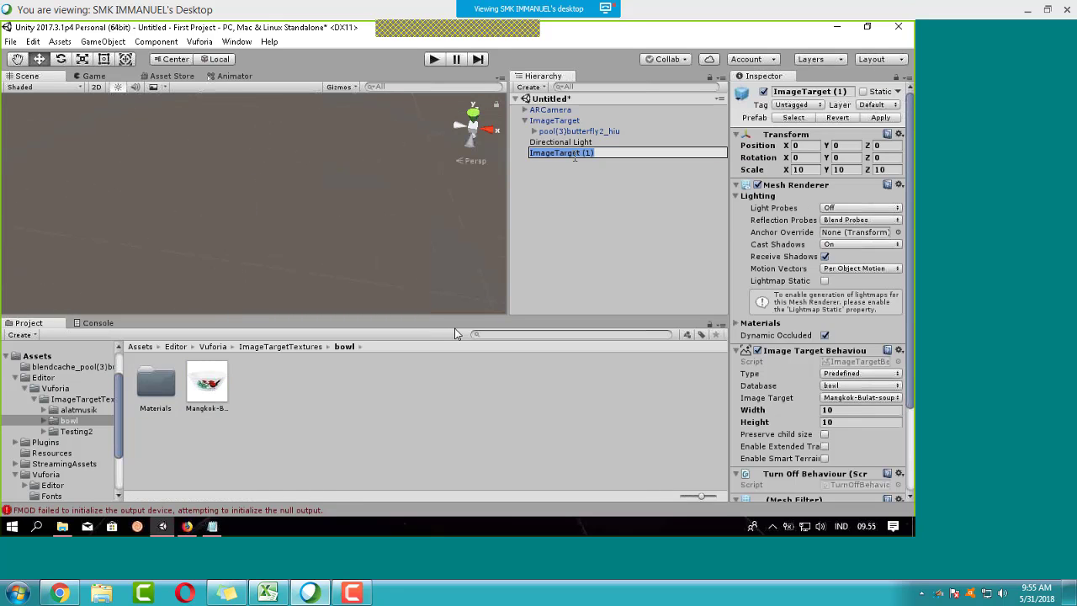
{"action": "left_click", "coordinate": [617, 143]}
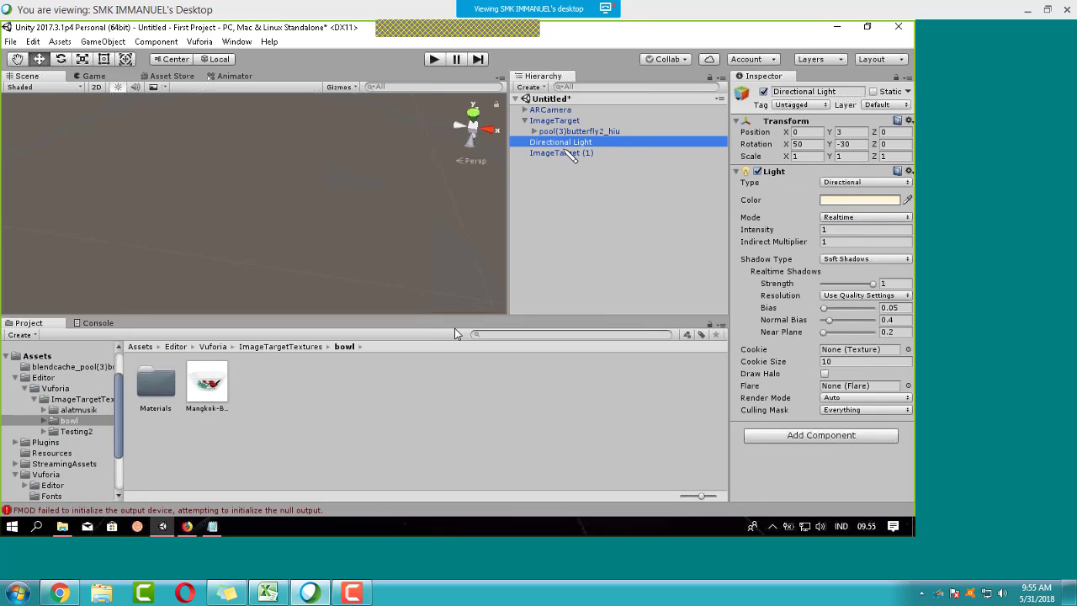
{"action": "double_click", "coordinate": [578, 131]}
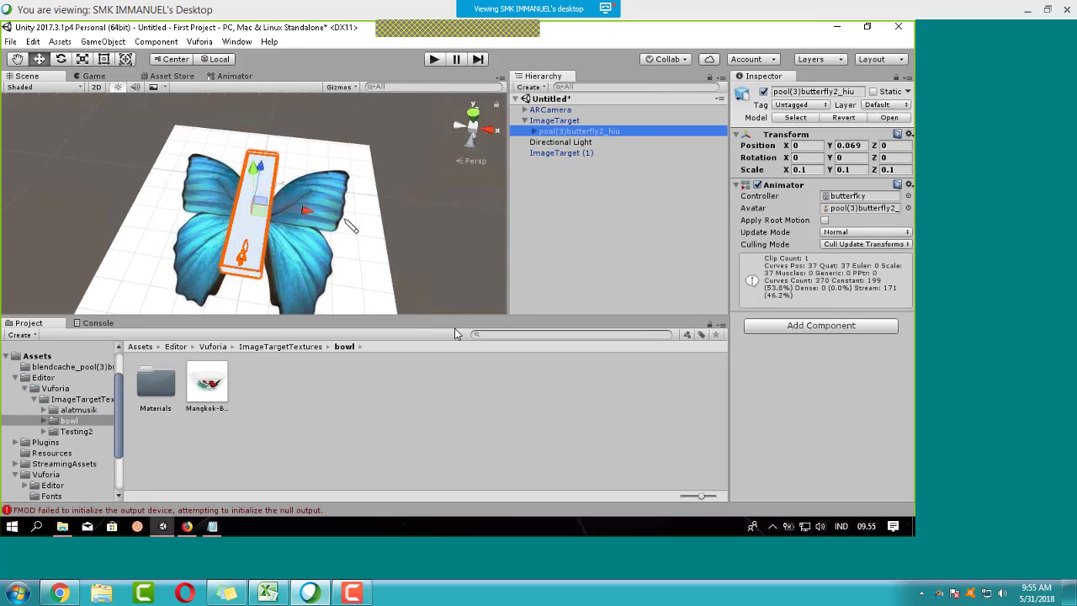
{"action": "left_click", "coordinate": [589, 155]}
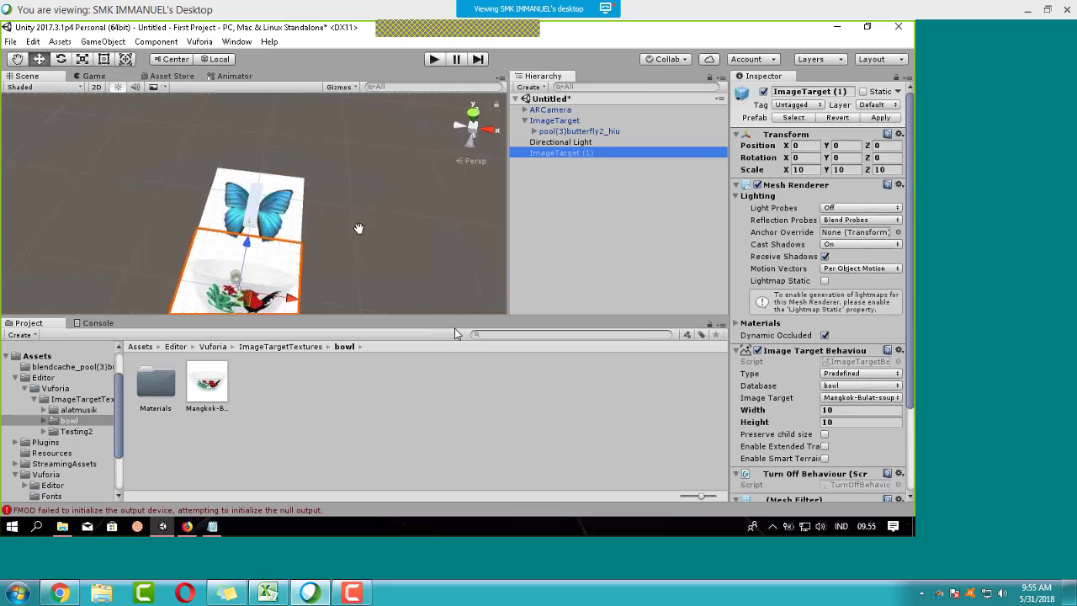
{"action": "middle_click_drag", "start_coordinate": [358, 228], "coordinate": [341, 188]}
{"action": "left_click_drag", "start_coordinate": [399, 203], "coordinate": [381, 223], "text": "alt"}
{"action": "scroll", "coordinate": [269, 225], "scroll_direction": "down", "scroll_amount": 3}
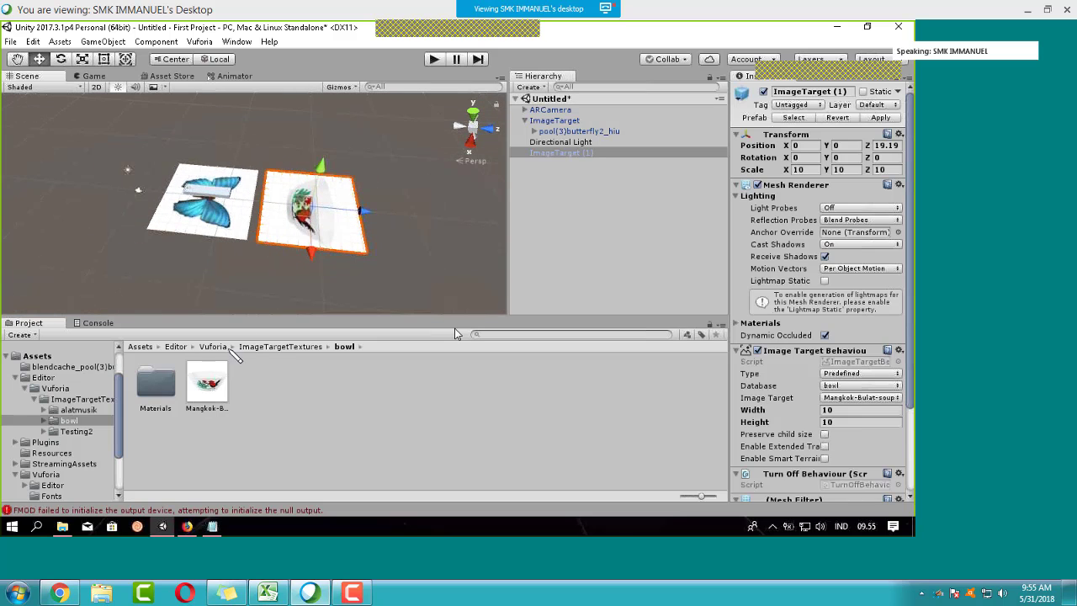
{"action": "scroll", "coordinate": [84, 403], "scroll_direction": "down", "scroll_amount": 3}
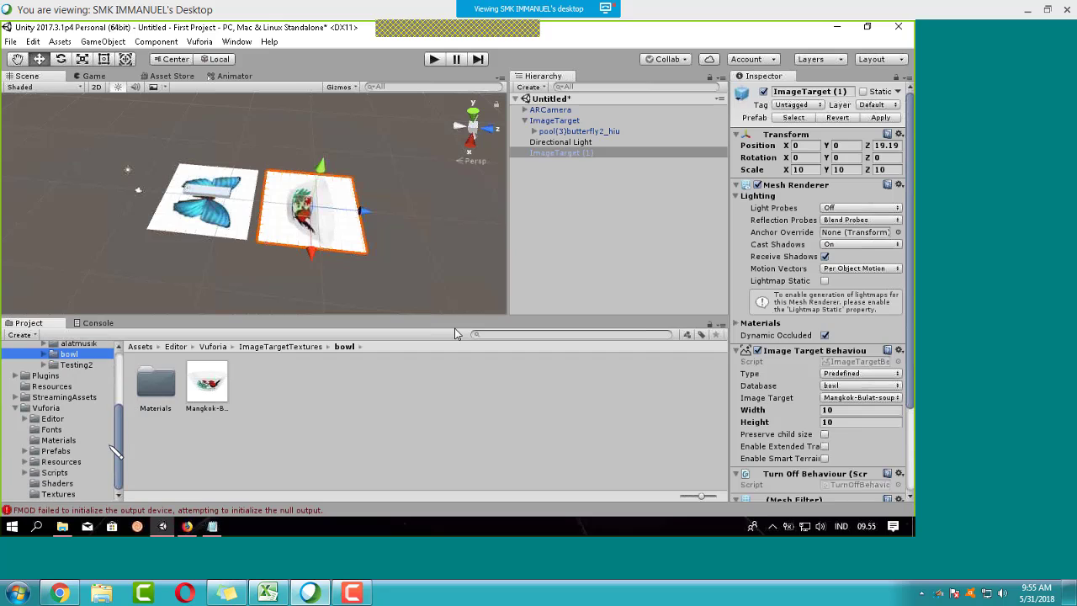
Step: Place the mangkok-1 bowl model from Assets under ImageTarget (1)
{"action": "left_click_drag", "start_coordinate": [120, 434], "coordinate": [126, 403]}
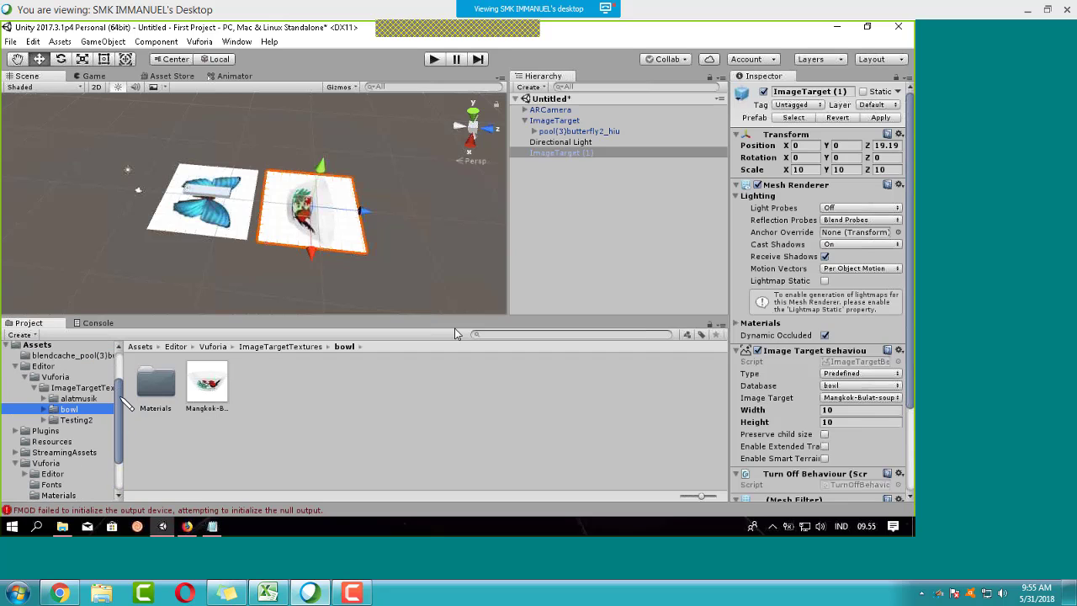
{"action": "scroll", "coordinate": [126, 404], "scroll_direction": "up", "scroll_amount": 2}
{"action": "left_click", "coordinate": [42, 399]}
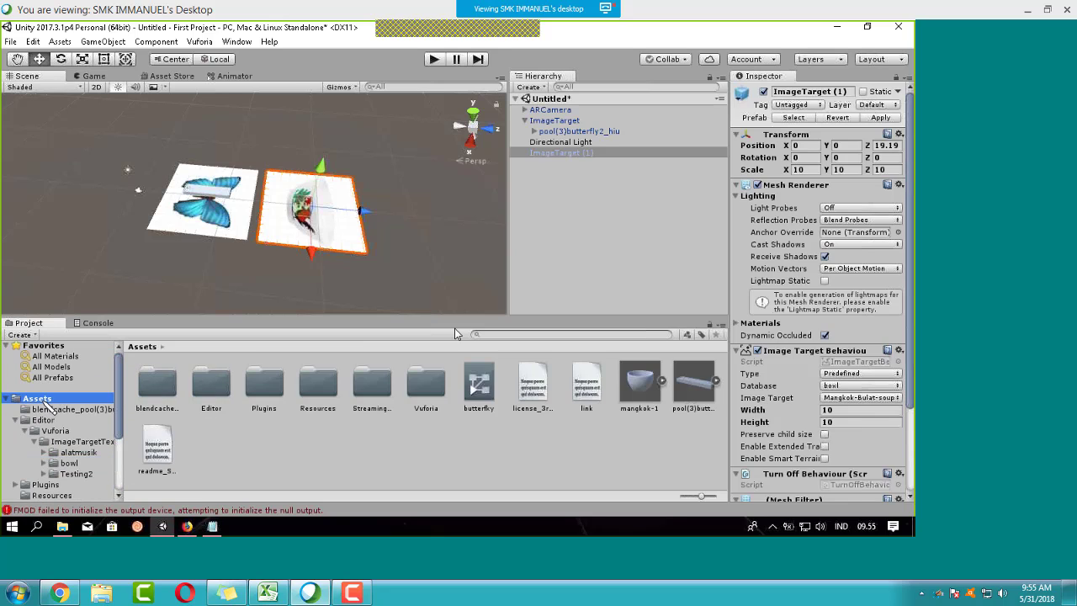
{"action": "left_click_drag", "start_coordinate": [639, 382], "coordinate": [563, 156]}
{"action": "scroll", "coordinate": [303, 223], "scroll_direction": "down", "scroll_amount": 4}
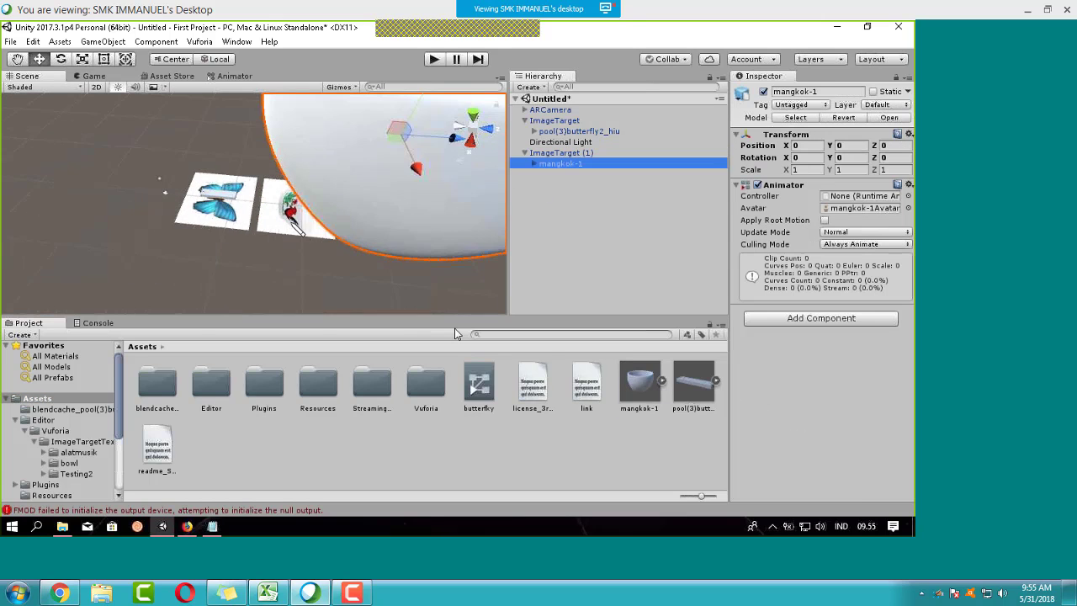
Step: Set mangkok-1's Transform Scale to 0.1 on X, Y and Z
{"action": "left_click", "coordinate": [810, 170]}
{"action": "type", "text": "0.1"}
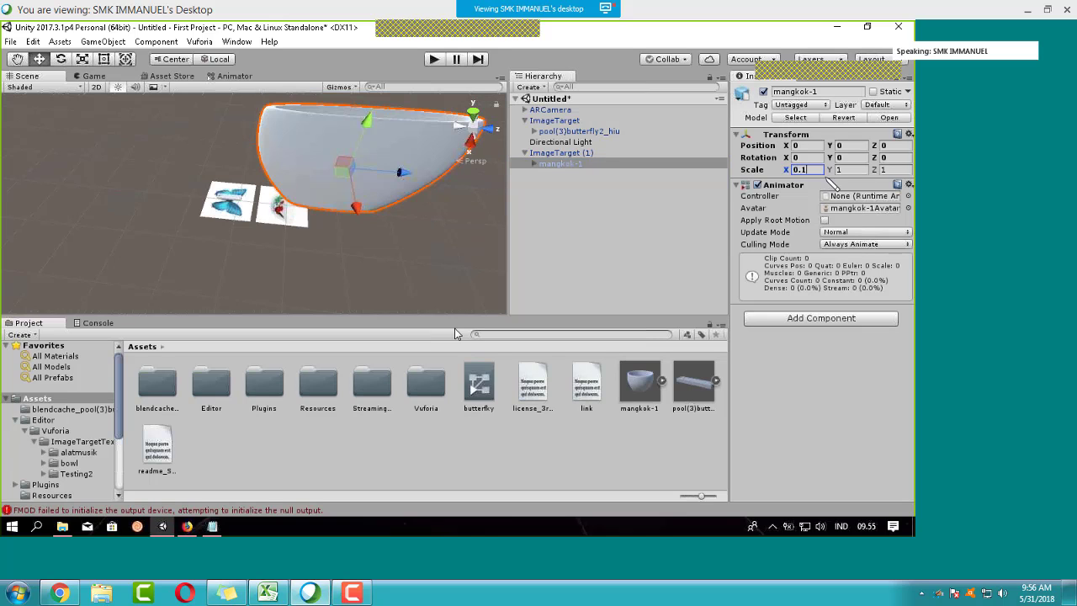
{"action": "left_click", "coordinate": [851, 170]}
{"action": "type", "text": "0.1"}
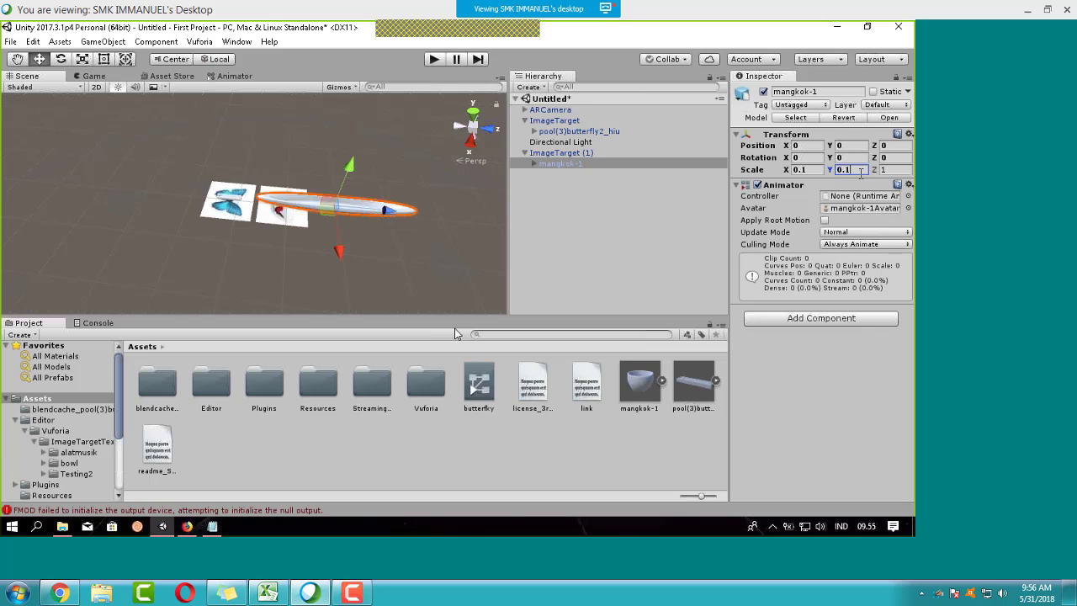
{"action": "left_click", "coordinate": [896, 169]}
{"action": "type", "text": "0.1f"}
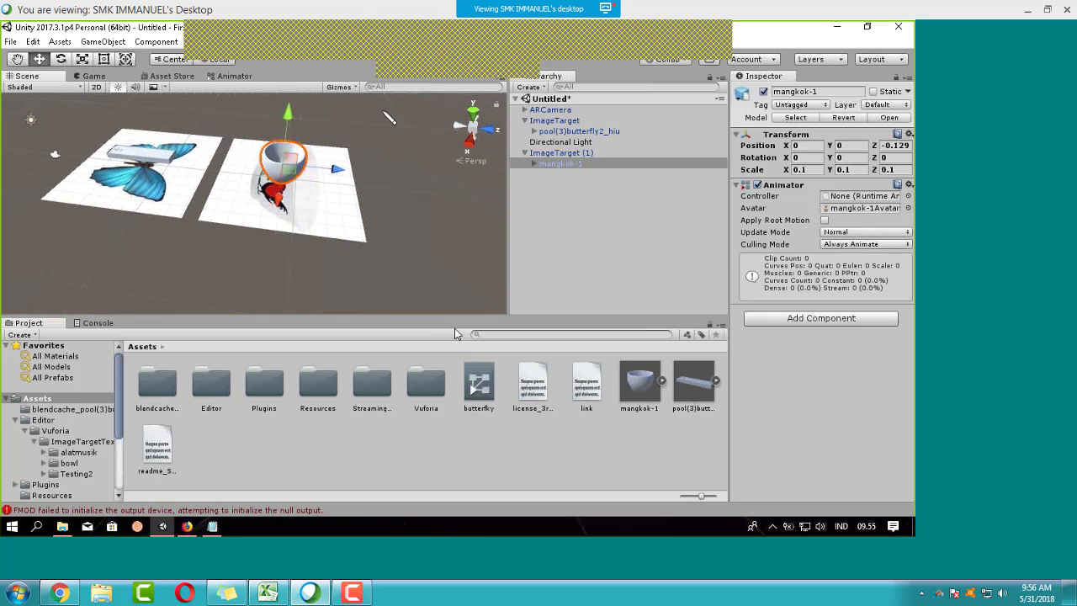
{"action": "left_click", "coordinate": [408, 149]}
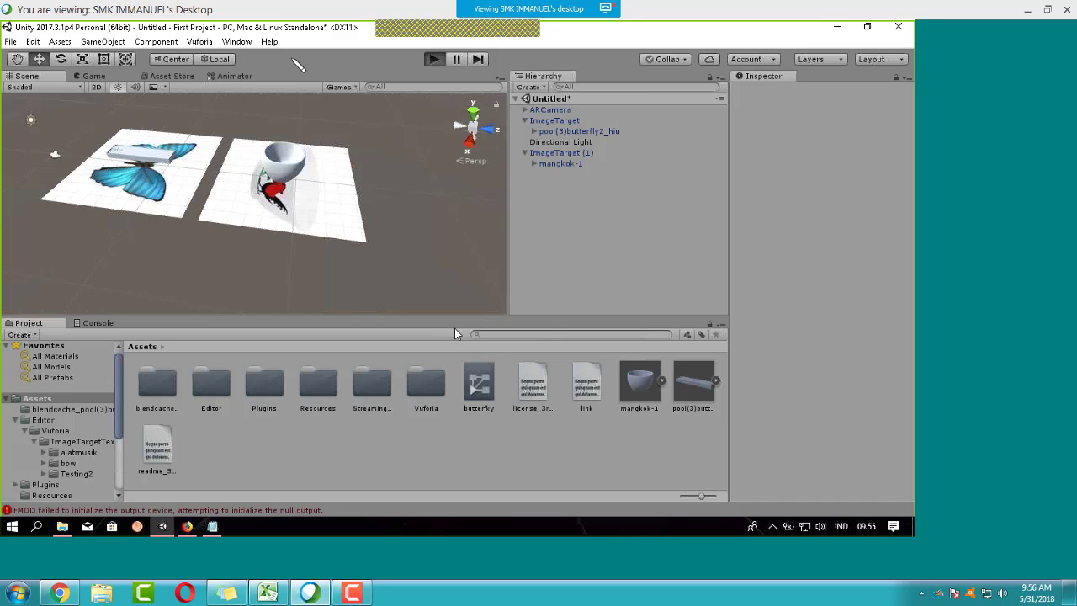
Step: Run the scene with Ctrl+P, check the Scene and Game webcam views, then stop Play mode
{"action": "key", "text": "ctrl+p"}
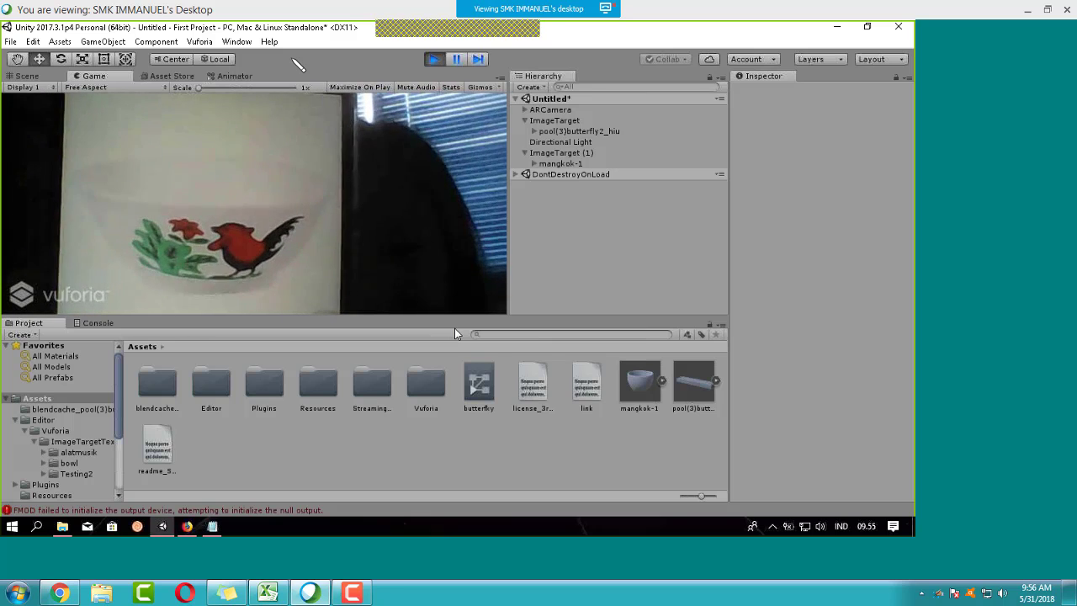
{"action": "left_click", "coordinate": [44, 77]}
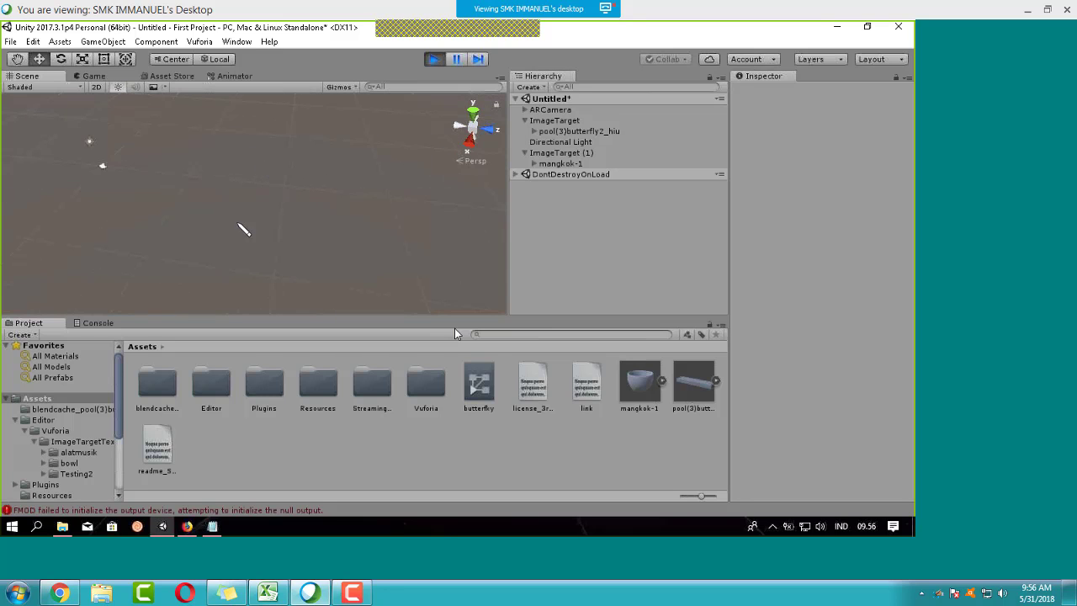
{"action": "left_click", "coordinate": [93, 76]}
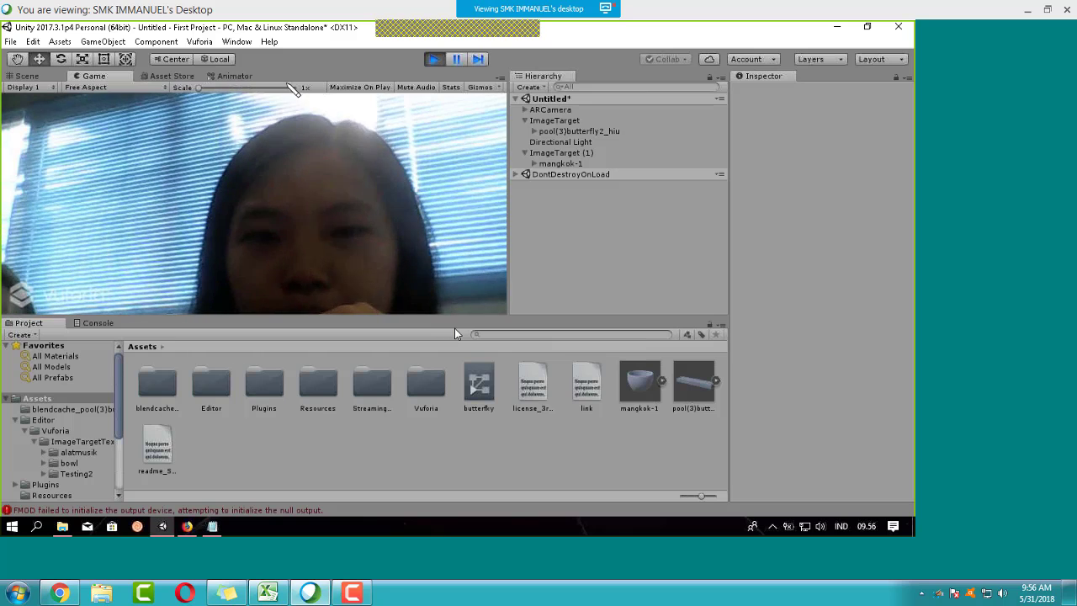
{"action": "left_click", "coordinate": [433, 59]}
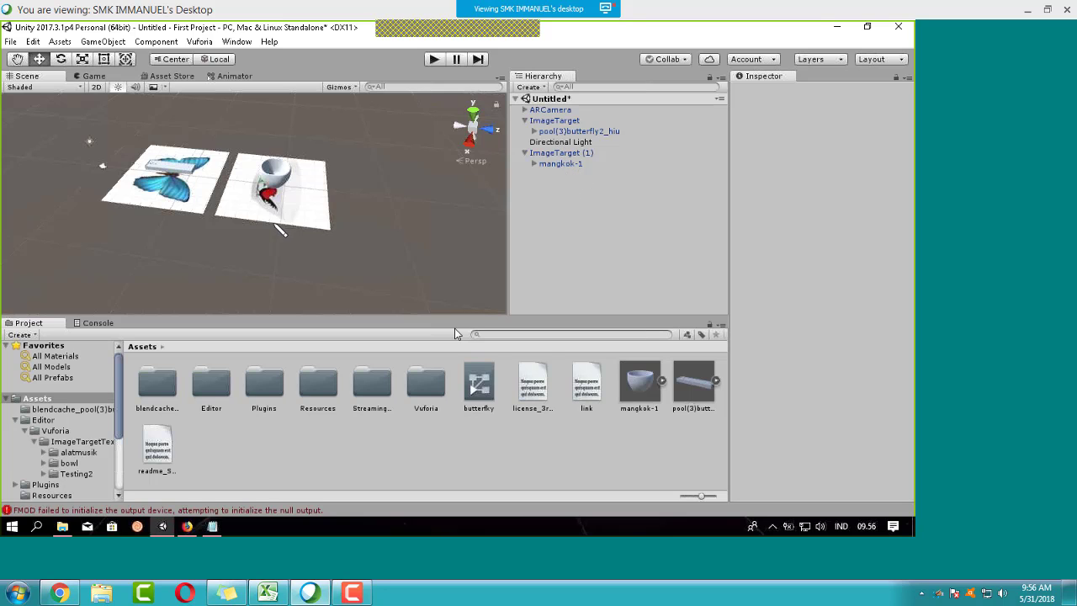
Step: Inspect ImageTarget (1) and mangkok-1 in the Hierarchy, then start Play mode again
{"action": "scroll", "coordinate": [315, 210], "scroll_direction": "up", "scroll_amount": 5}
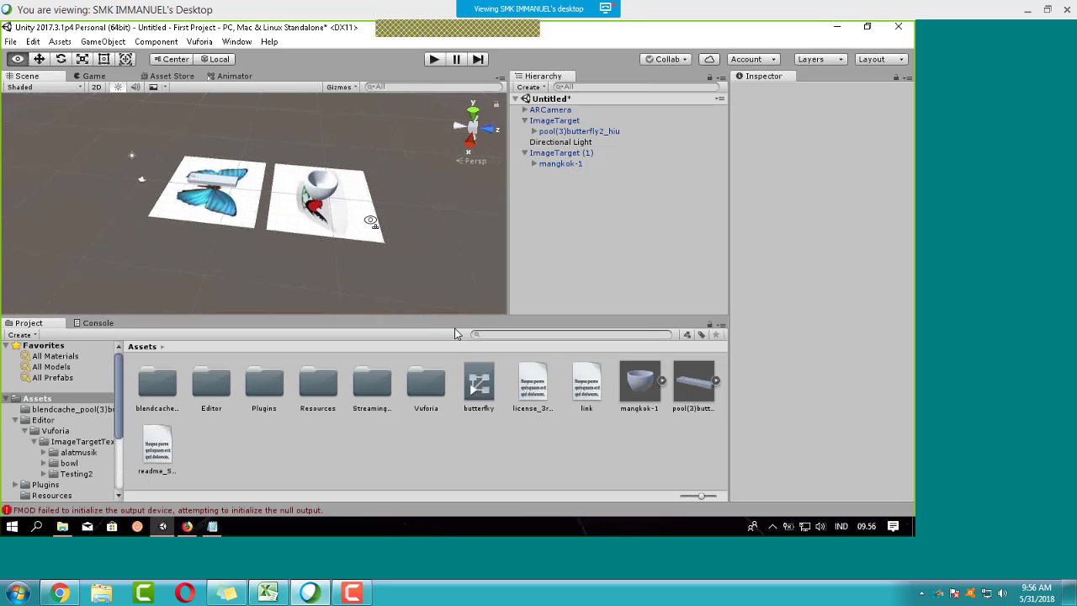
{"action": "left_click", "coordinate": [575, 153]}
{"action": "left_click", "coordinate": [643, 160]}
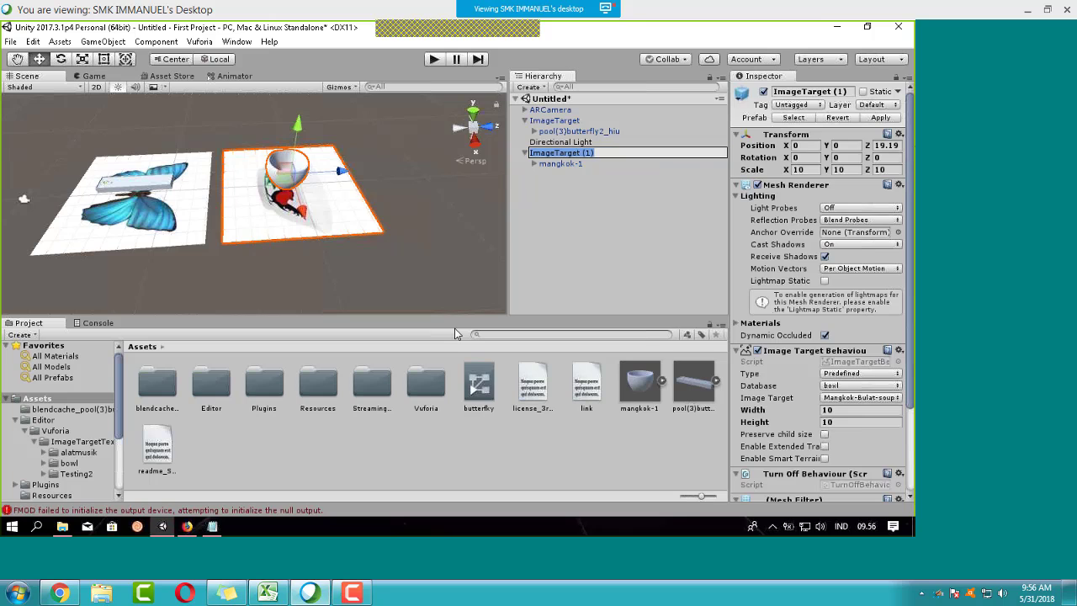
{"action": "left_click", "coordinate": [628, 182]}
{"action": "left_click", "coordinate": [296, 184]}
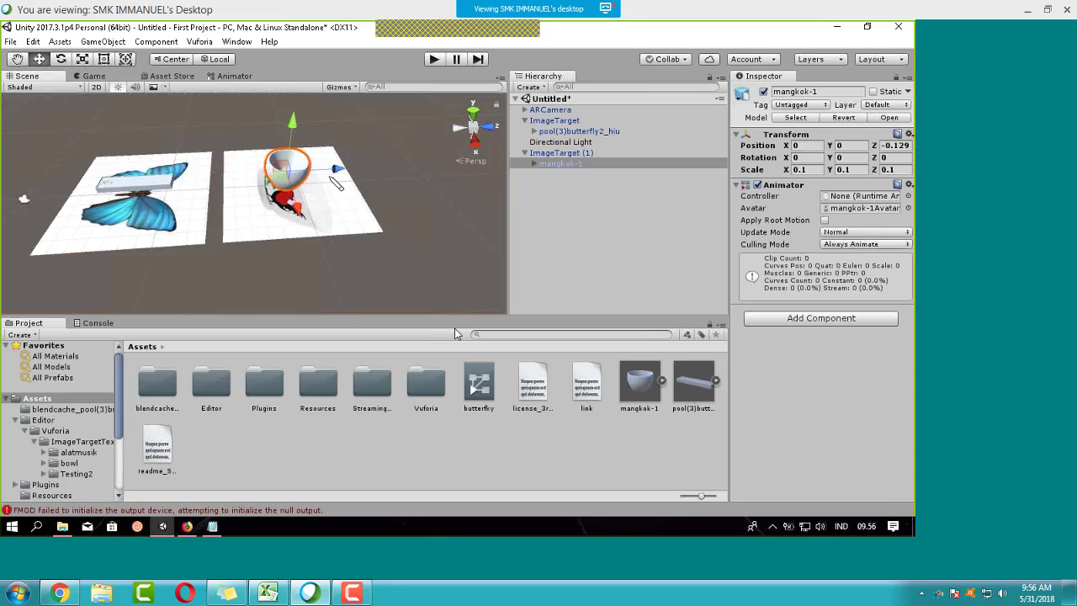
{"action": "left_click", "coordinate": [390, 193]}
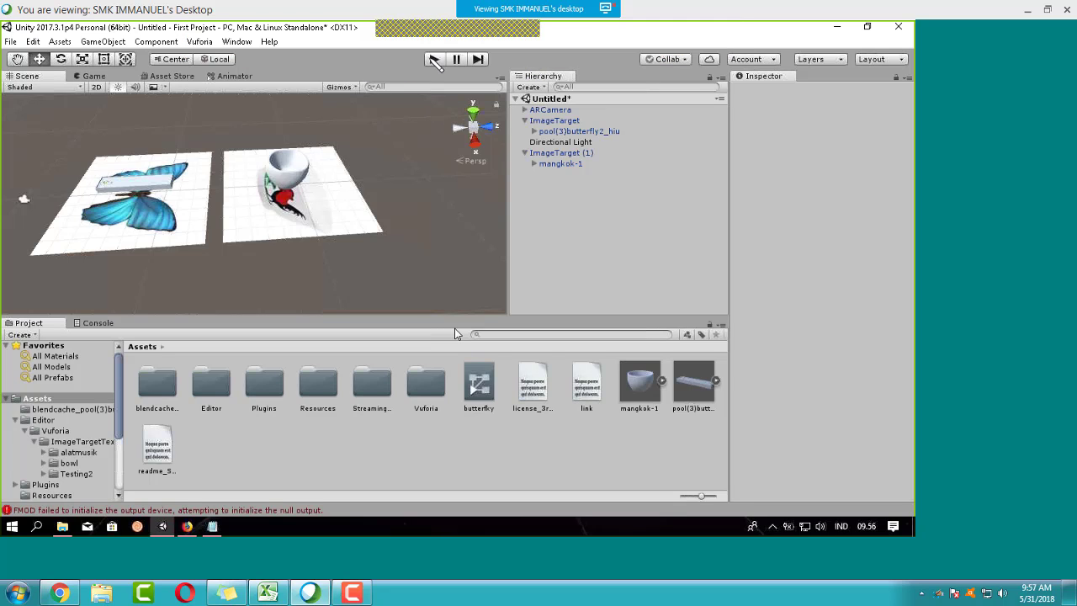
{"action": "left_click", "coordinate": [434, 59]}
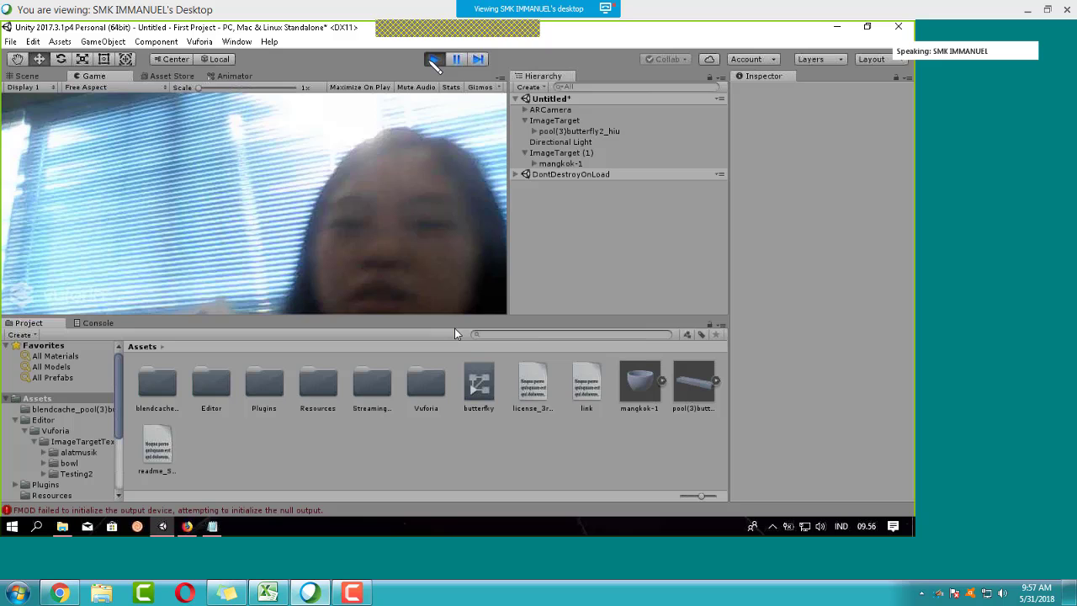
Step: Stop Play mode and browse to the alatmusik image target textures in the Vuforia folder
{"action": "left_click", "coordinate": [433, 58]}
{"action": "left_click", "coordinate": [71, 409]}
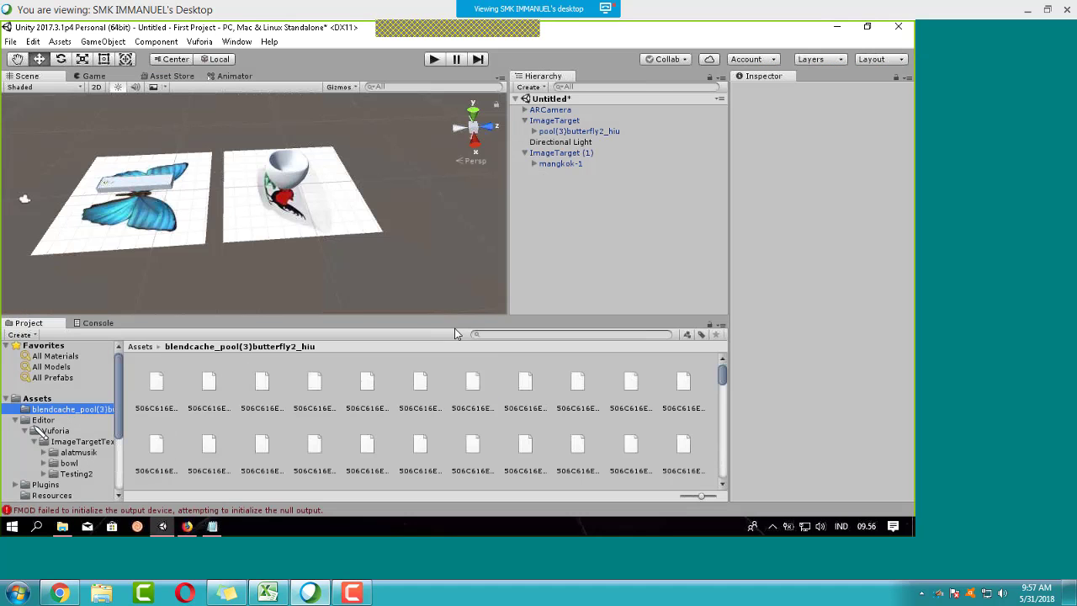
{"action": "left_click", "coordinate": [55, 430]}
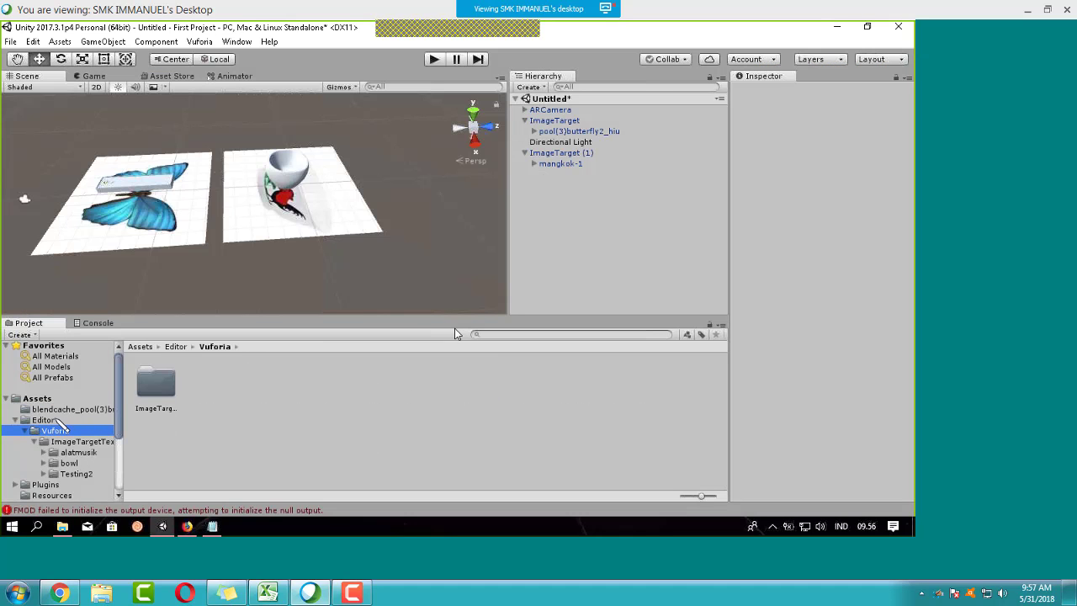
{"action": "left_click", "coordinate": [74, 453]}
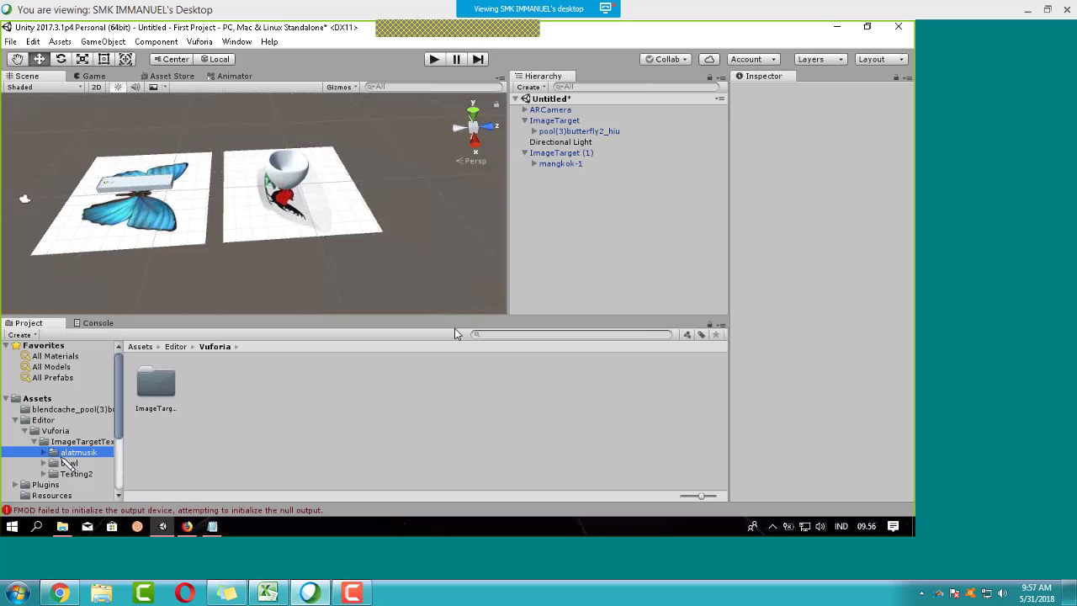
Step: Load and activate the alatmusik and bowl datasets in ARCamera's Vuforia configuration, then test in Play mode
{"action": "left_click", "coordinate": [552, 111]}
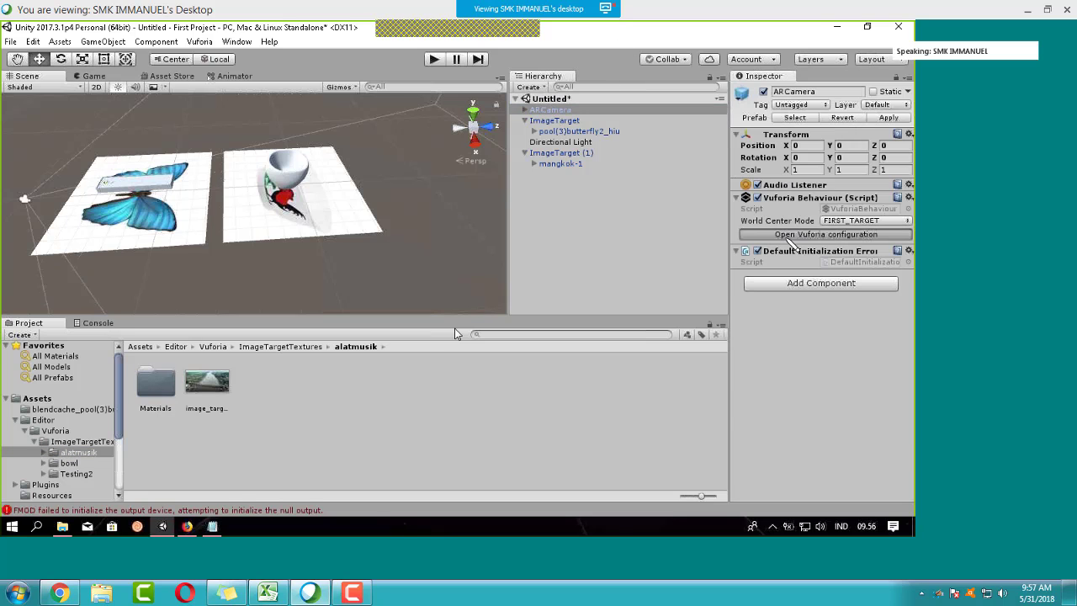
{"action": "left_click", "coordinate": [799, 234]}
{"action": "scroll", "coordinate": [809, 328], "scroll_direction": "down", "scroll_amount": 2}
{"action": "left_click", "coordinate": [825, 253]}
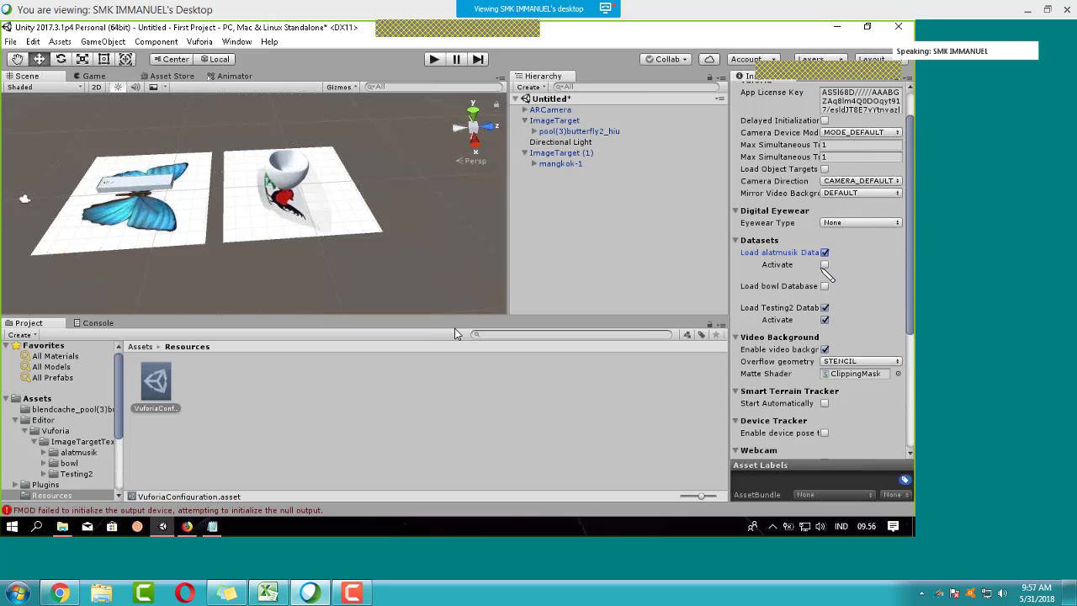
{"action": "left_click", "coordinate": [825, 286]}
{"action": "left_click", "coordinate": [824, 297]}
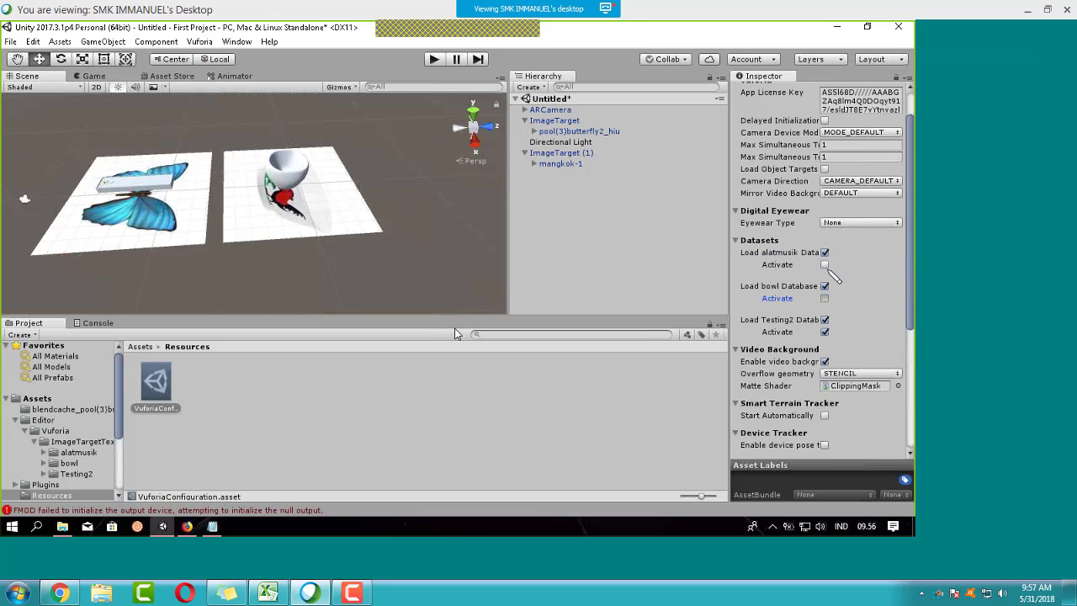
{"action": "left_click", "coordinate": [824, 264]}
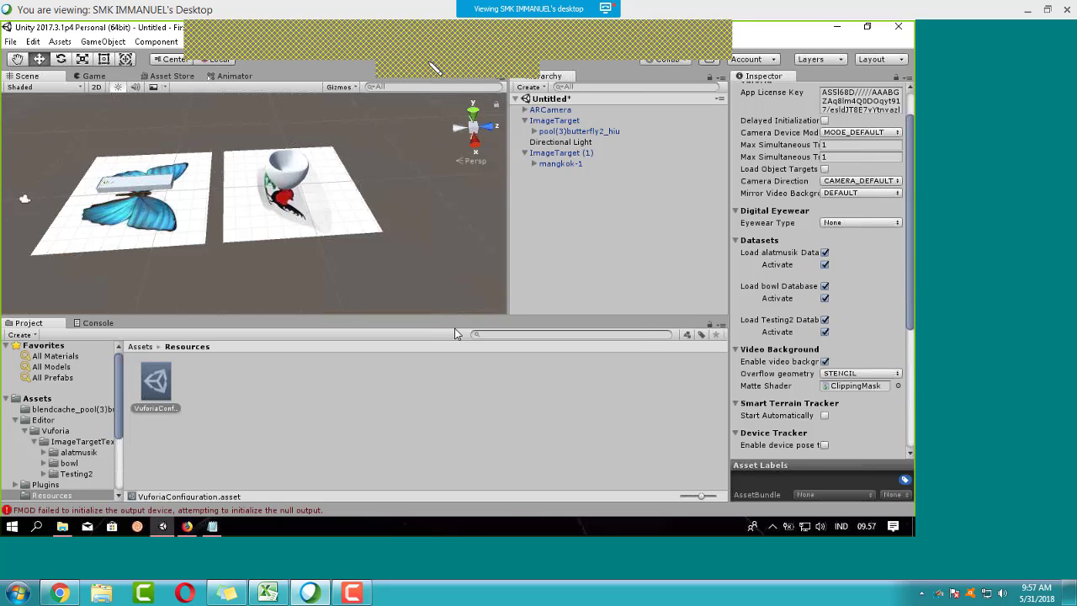
{"action": "left_click", "coordinate": [434, 60]}
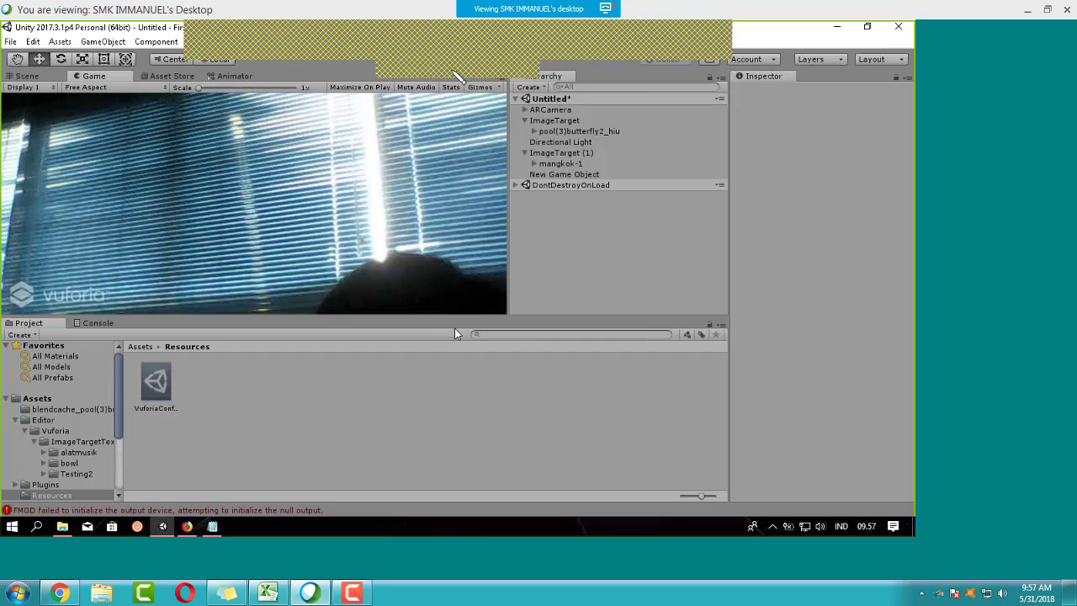
{"action": "left_click", "coordinate": [434, 59]}
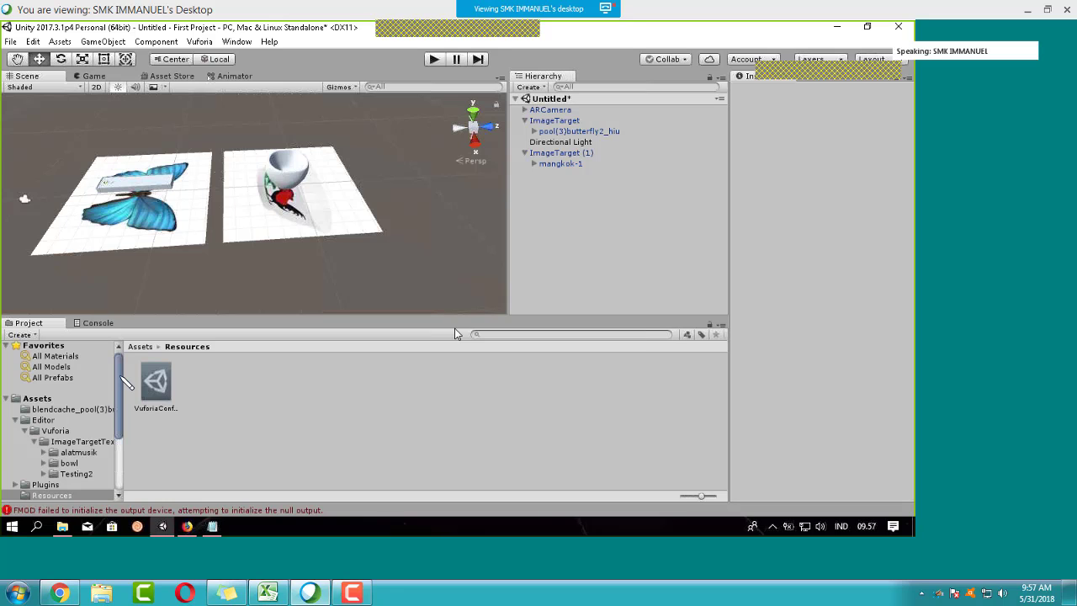
Step: Re-tick Load and Activate for the bowl and Testing2 datasets in ARCamera's Vuforia configuration
{"action": "scroll", "coordinate": [122, 377], "scroll_direction": "down", "scroll_amount": 2}
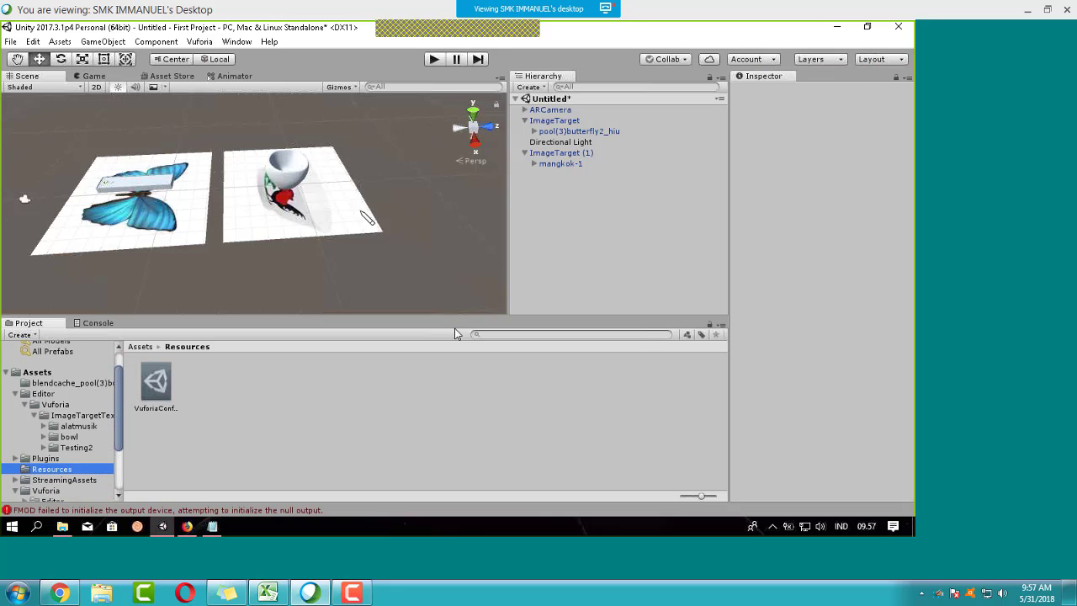
{"action": "left_click", "coordinate": [555, 110]}
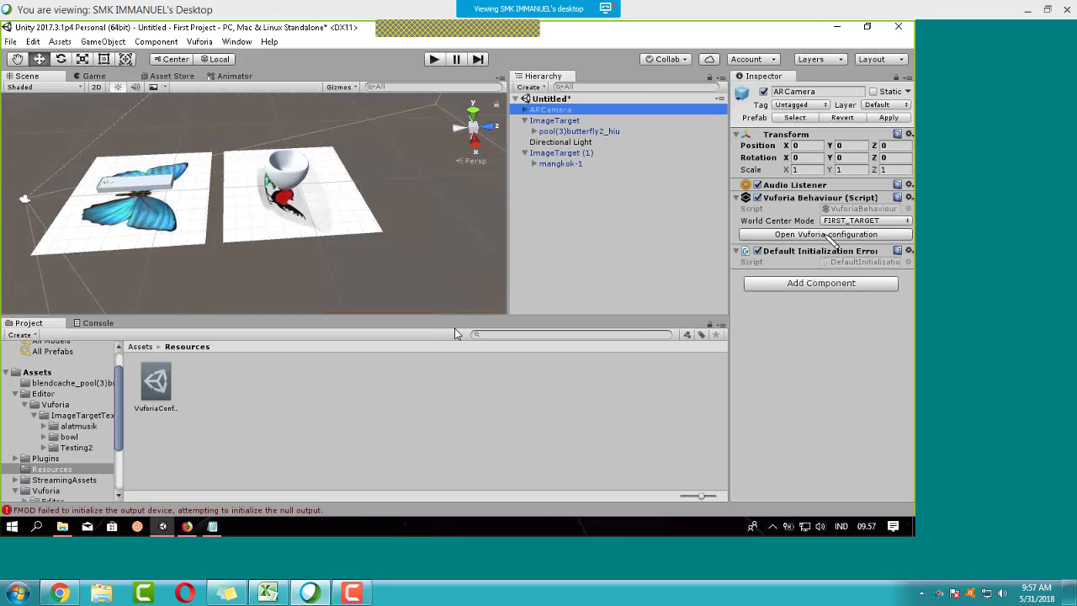
{"action": "left_click", "coordinate": [827, 236]}
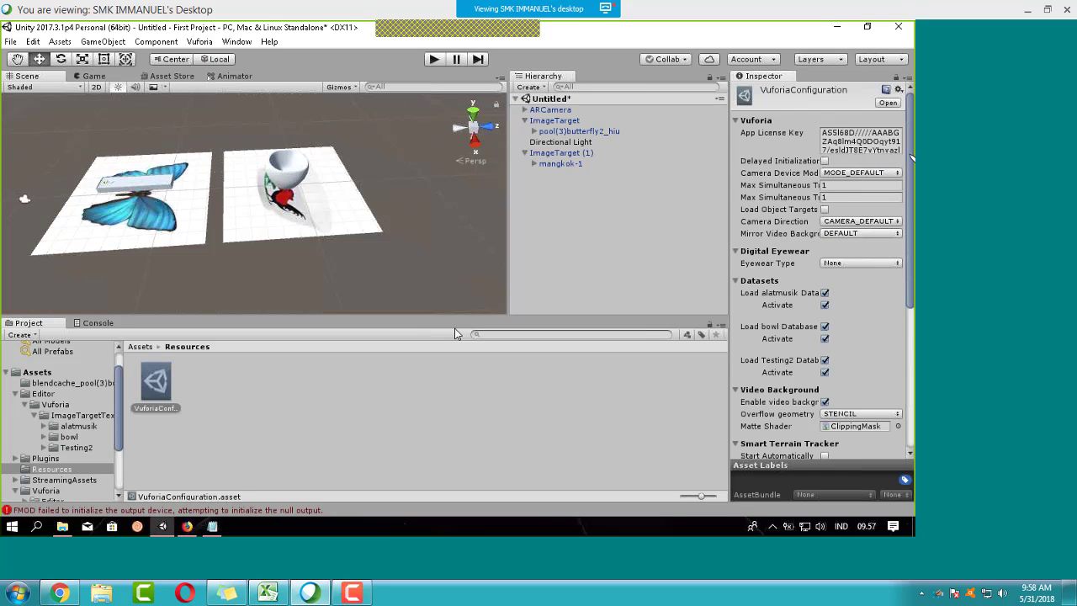
{"action": "scroll", "coordinate": [910, 159], "scroll_direction": "down", "scroll_amount": 4}
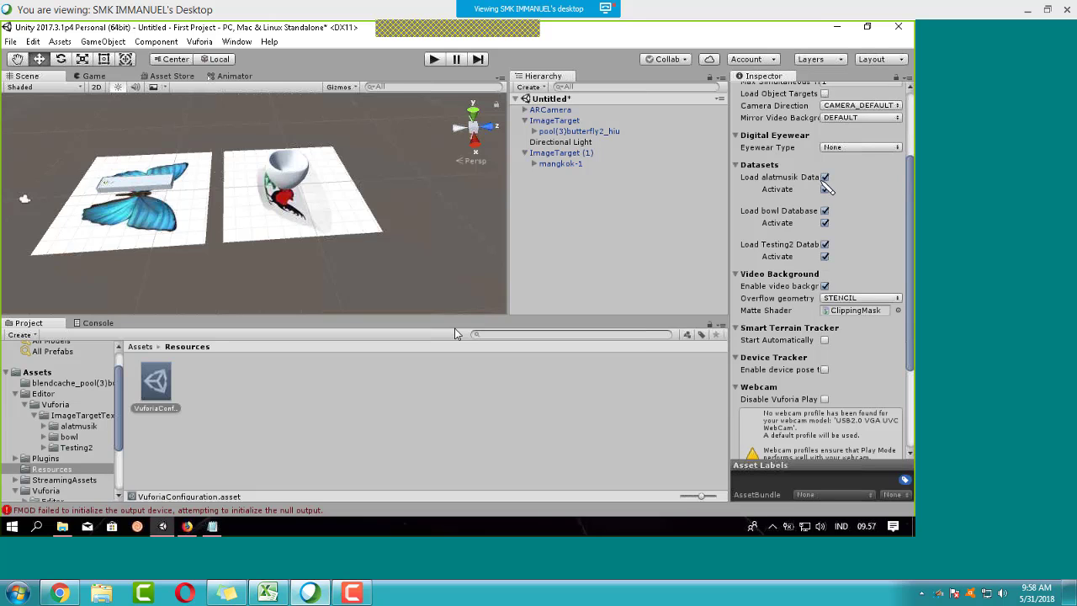
{"action": "left_click", "coordinate": [825, 211]}
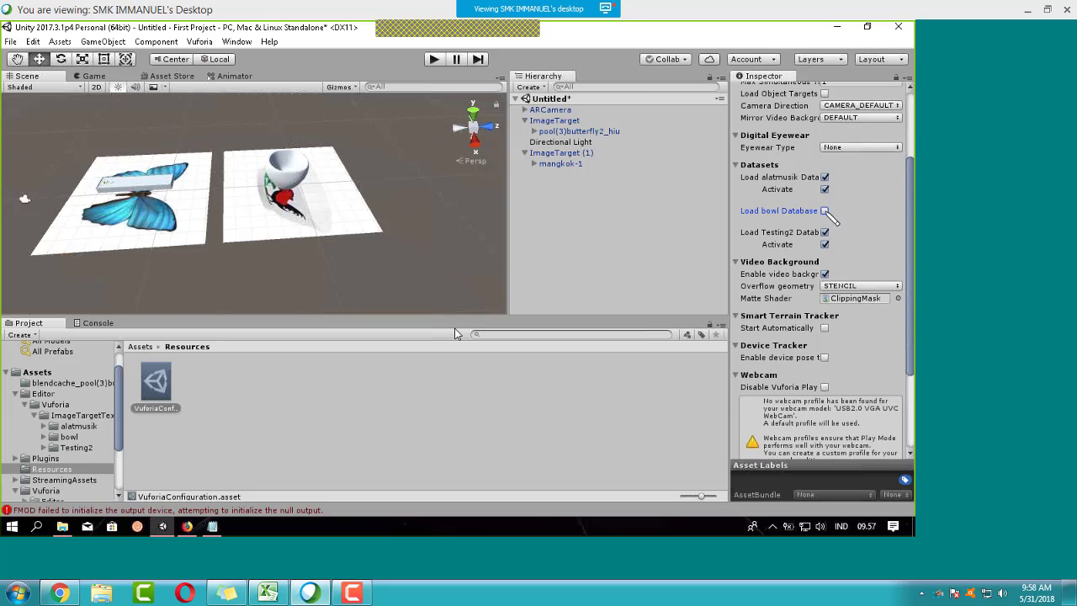
{"action": "left_click", "coordinate": [824, 232]}
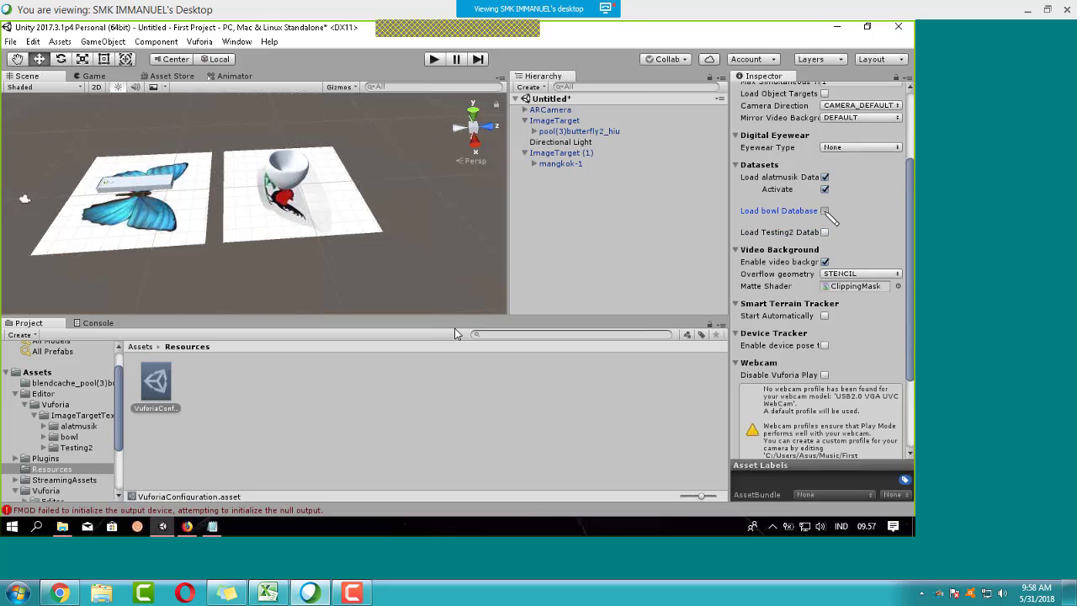
{"action": "left_click", "coordinate": [825, 211]}
{"action": "left_click", "coordinate": [825, 245]}
{"action": "left_click", "coordinate": [824, 223]}
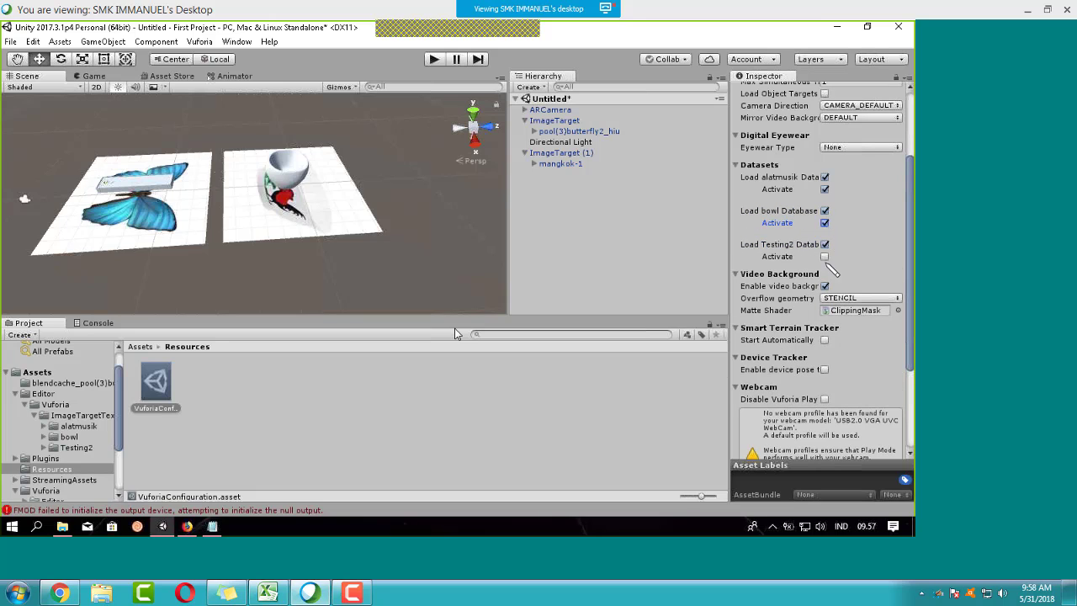
{"action": "left_click", "coordinate": [824, 256]}
Step: Run a Play-mode test showing models on the bowl and butterfly targets, then stop
{"action": "left_click_drag", "start_coordinate": [909, 202], "coordinate": [909, 208]}
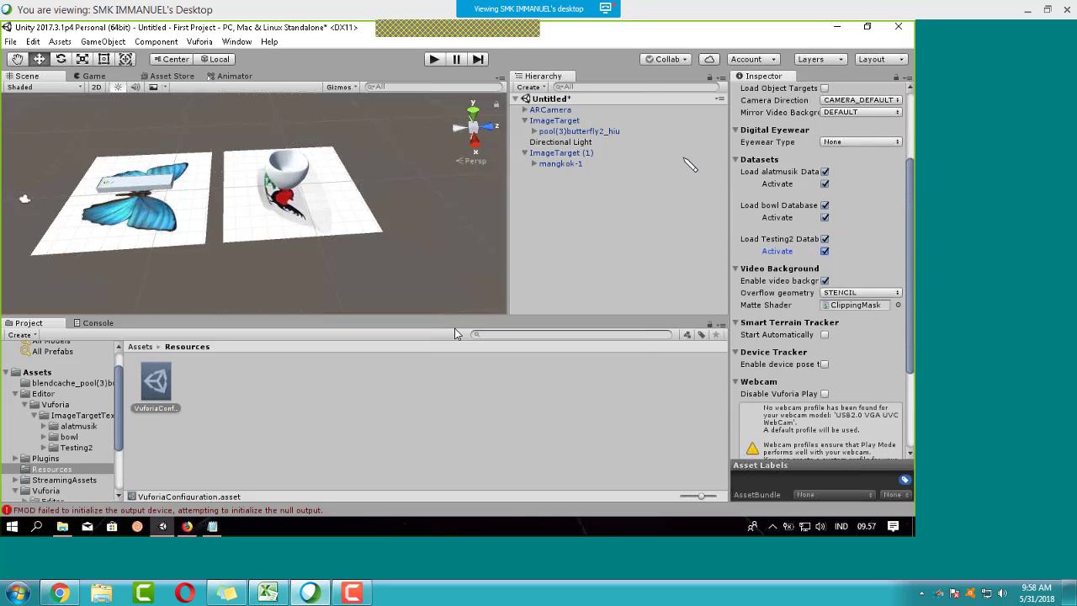
{"action": "left_click", "coordinate": [434, 58]}
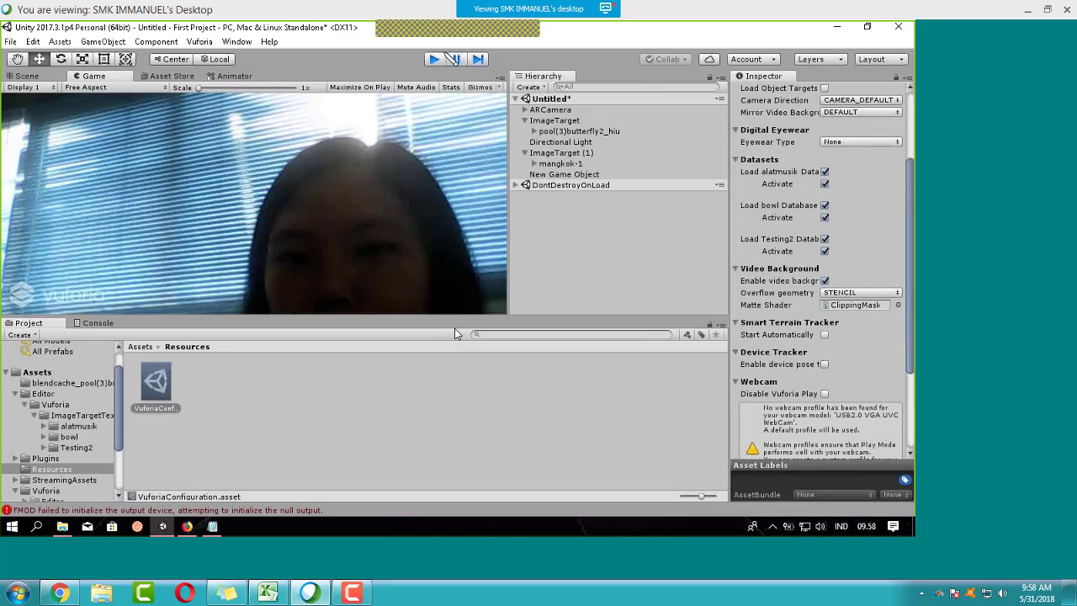
{"action": "left_click", "coordinate": [443, 58]}
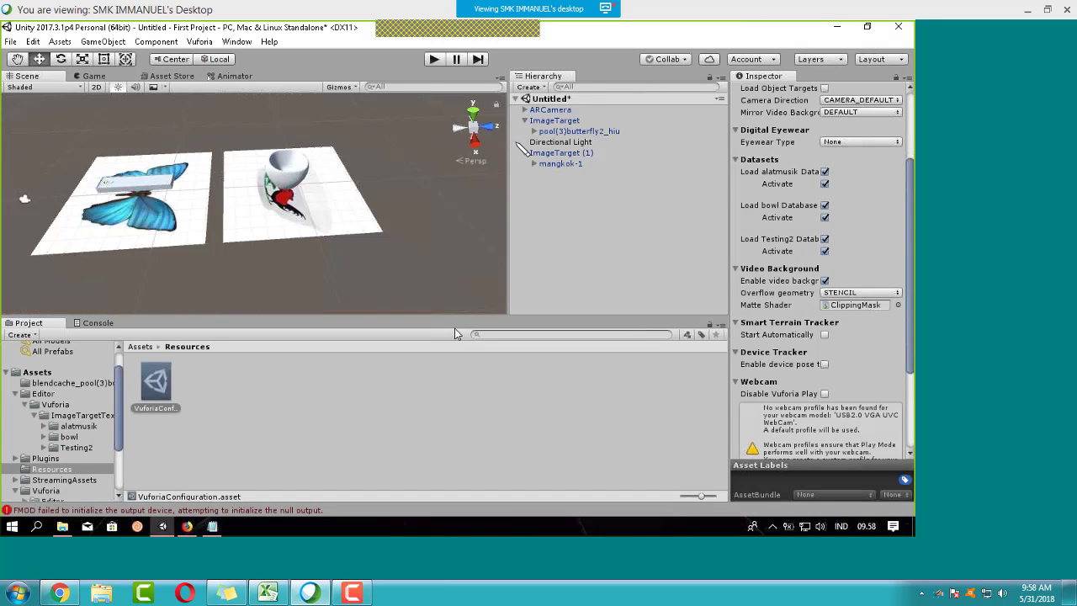
{"action": "right_click_drag", "start_coordinate": [398, 208], "coordinate": [347, 201]}
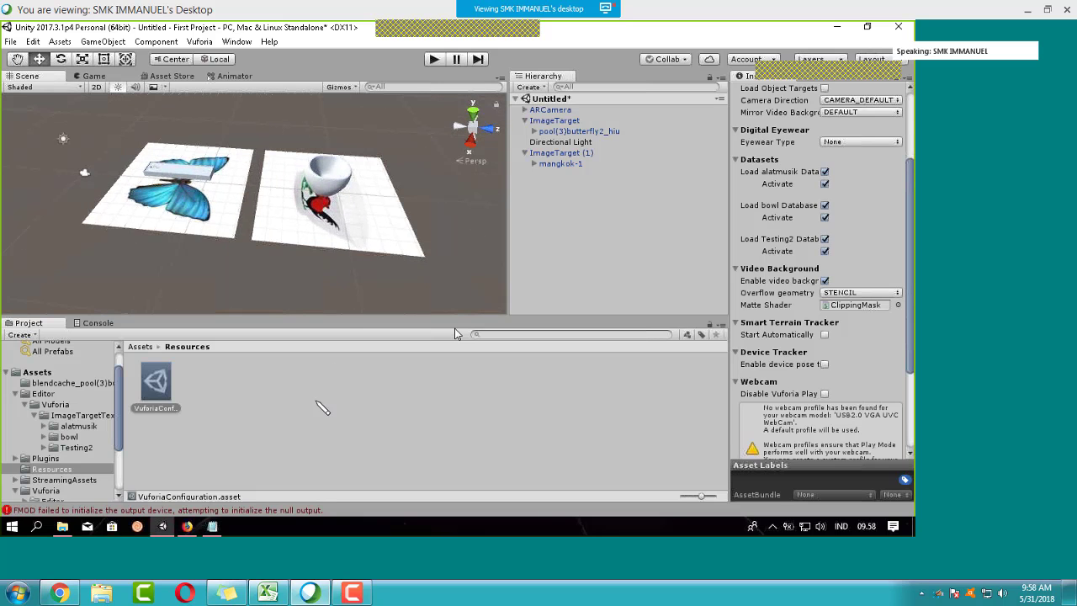
{"action": "left_click", "coordinate": [186, 525]}
{"action": "left_click", "coordinate": [187, 525]}
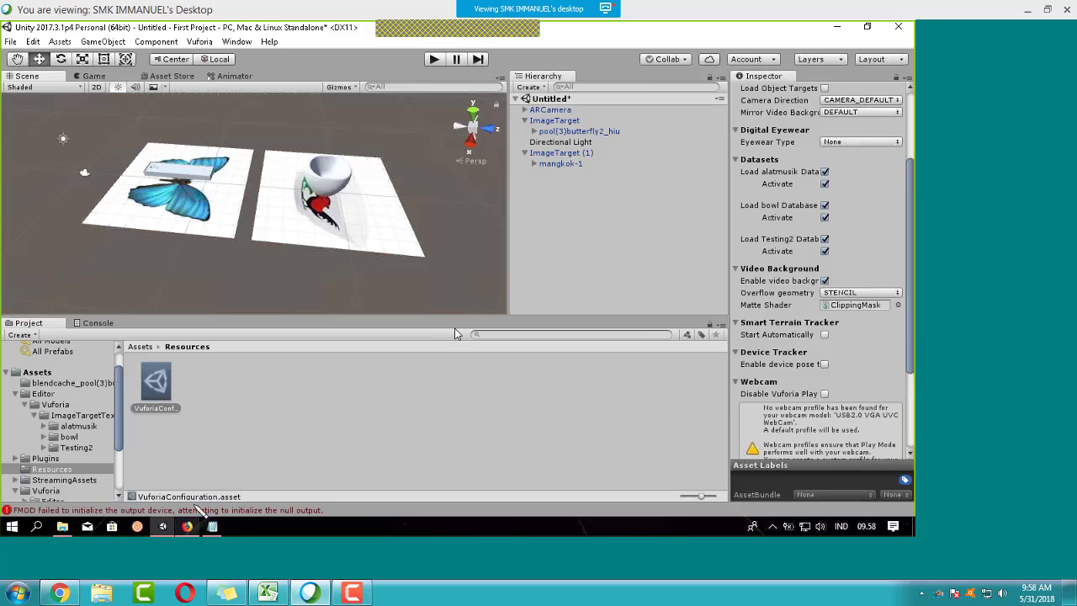
{"action": "left_click", "coordinate": [454, 210]}
{"action": "right_click_drag", "start_coordinate": [390, 224], "coordinate": [366, 193]}
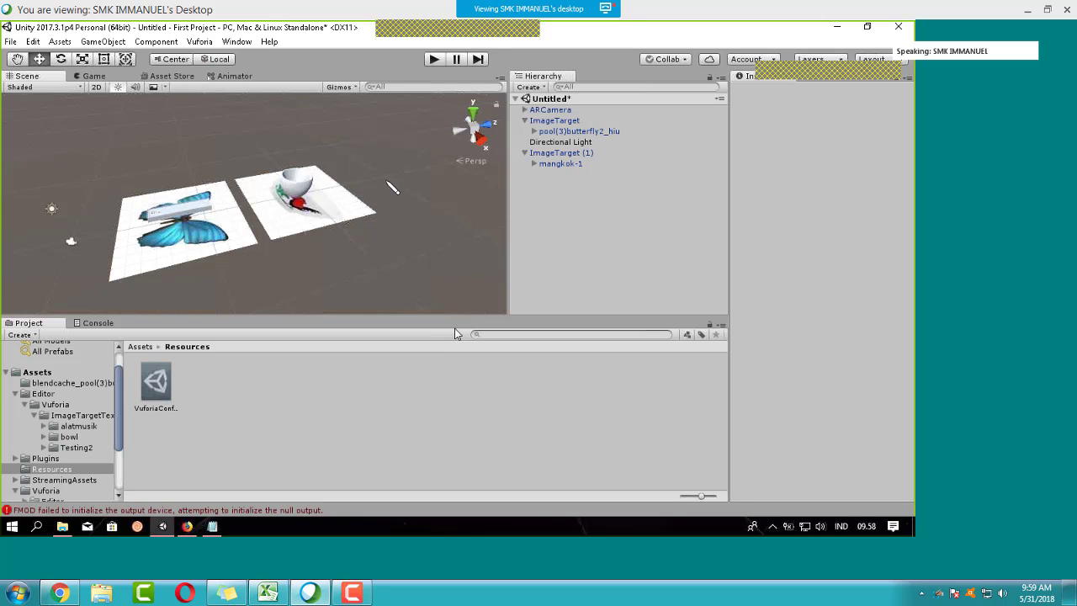
{"action": "right_click_drag", "start_coordinate": [392, 187], "coordinate": [403, 149]}
{"action": "middle_click_drag", "start_coordinate": [397, 209], "coordinate": [328, 196]}
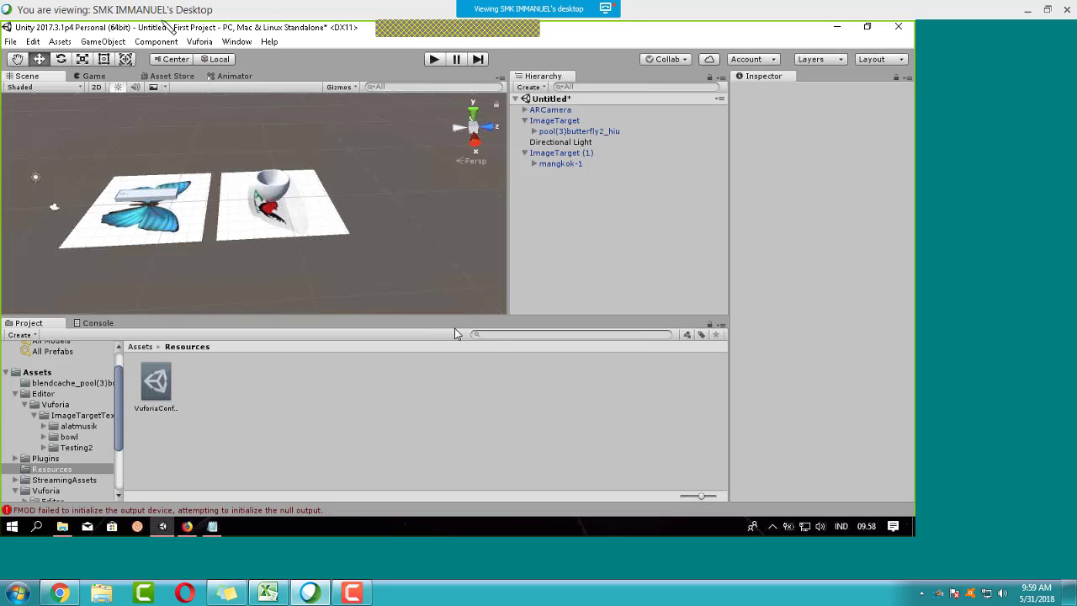
{"action": "middle_click_drag", "start_coordinate": [351, 186], "coordinate": [315, 222]}
{"action": "left_click_drag", "start_coordinate": [119, 404], "coordinate": [122, 417]}
Step: Add a new ImageTarget prefab from Vuforia > Prefabs to the scene
{"action": "scroll", "coordinate": [78, 402], "scroll_direction": "down", "scroll_amount": 3}
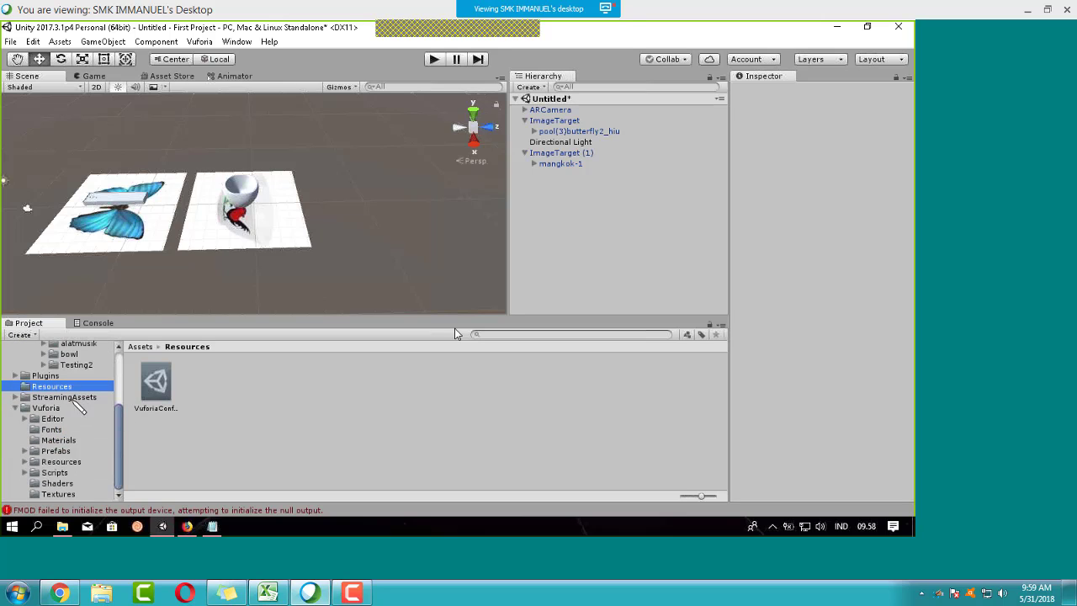
{"action": "left_click", "coordinate": [56, 452]}
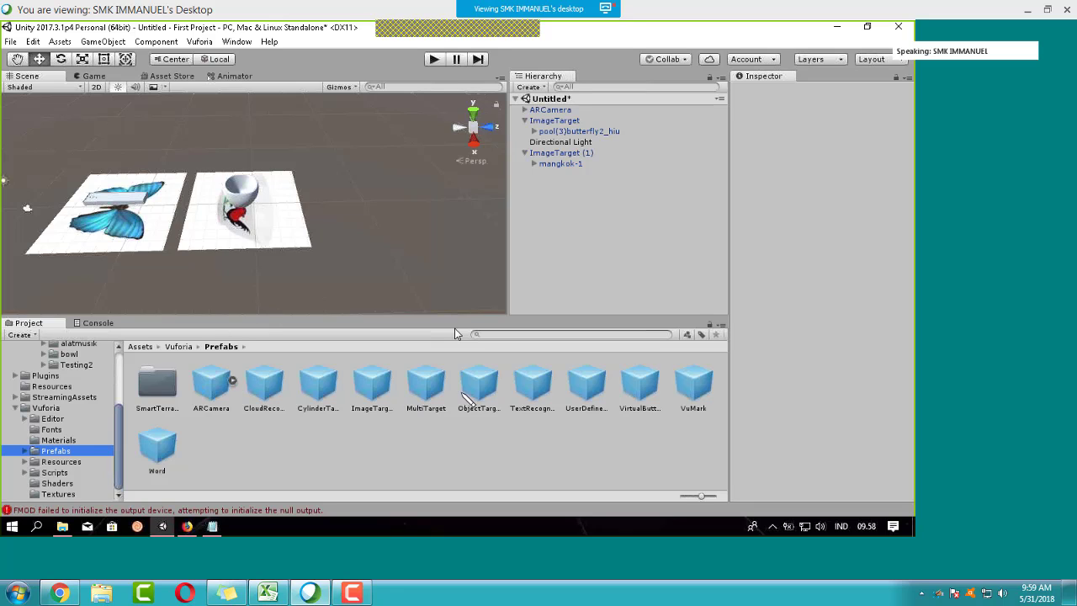
{"action": "left_click_drag", "start_coordinate": [382, 389], "coordinate": [558, 195]}
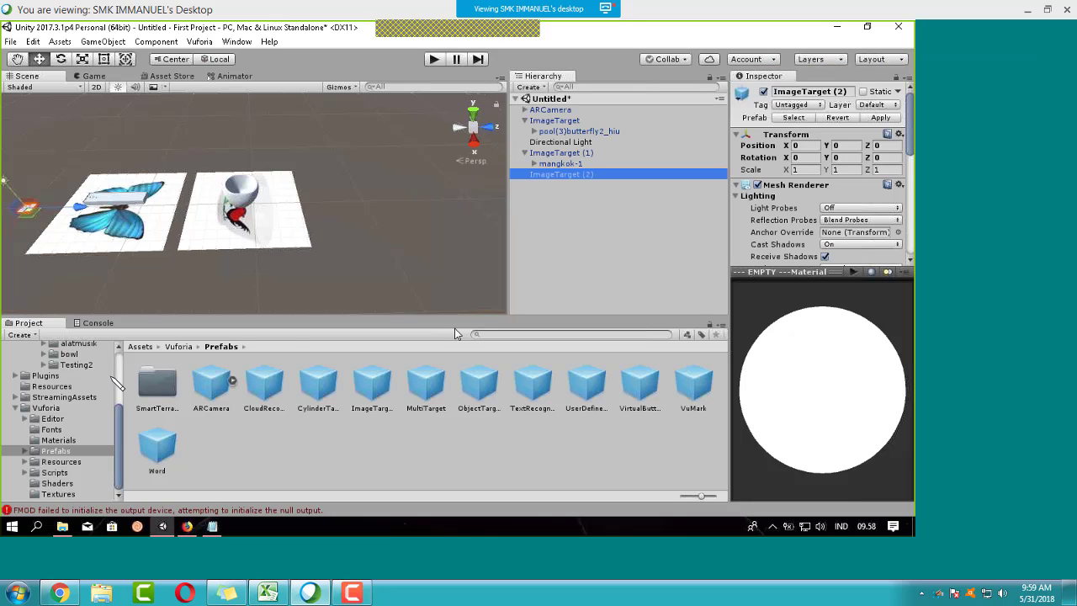
Step: Set ImageTarget (2) to use the alatmusik database and image_target_kapuas
{"action": "left_click_drag", "start_coordinate": [910, 139], "coordinate": [909, 186]}
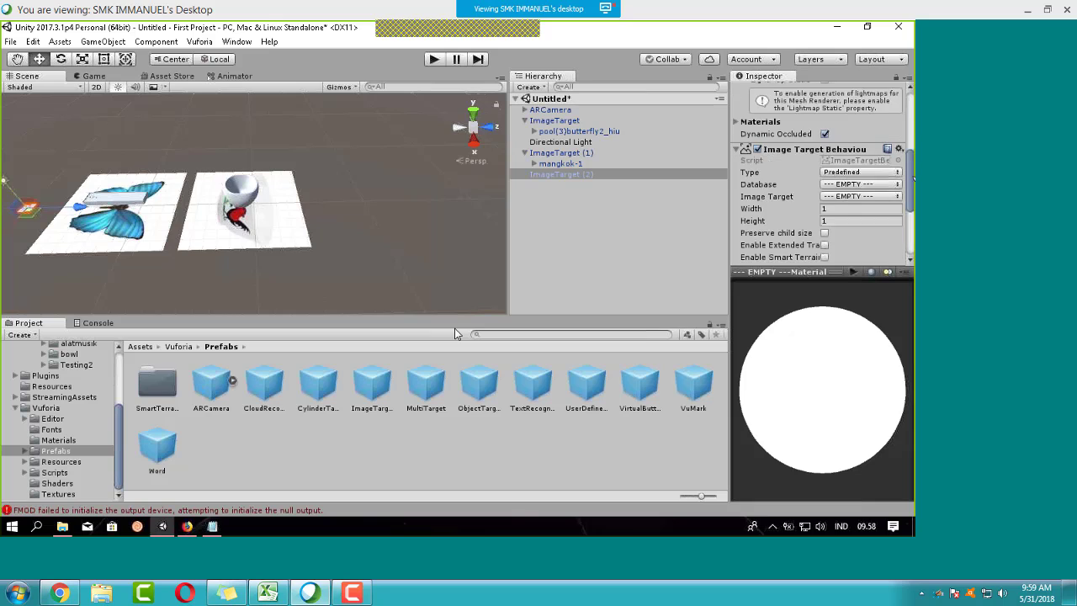
{"action": "left_click", "coordinate": [894, 183]}
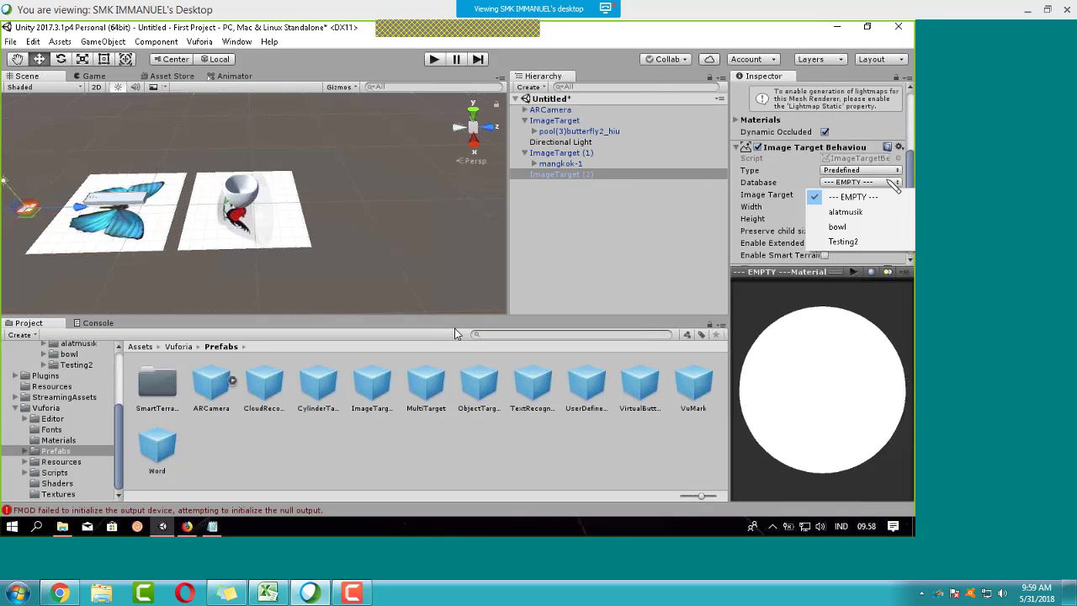
{"action": "left_click", "coordinate": [845, 212]}
{"action": "left_click", "coordinate": [859, 184]}
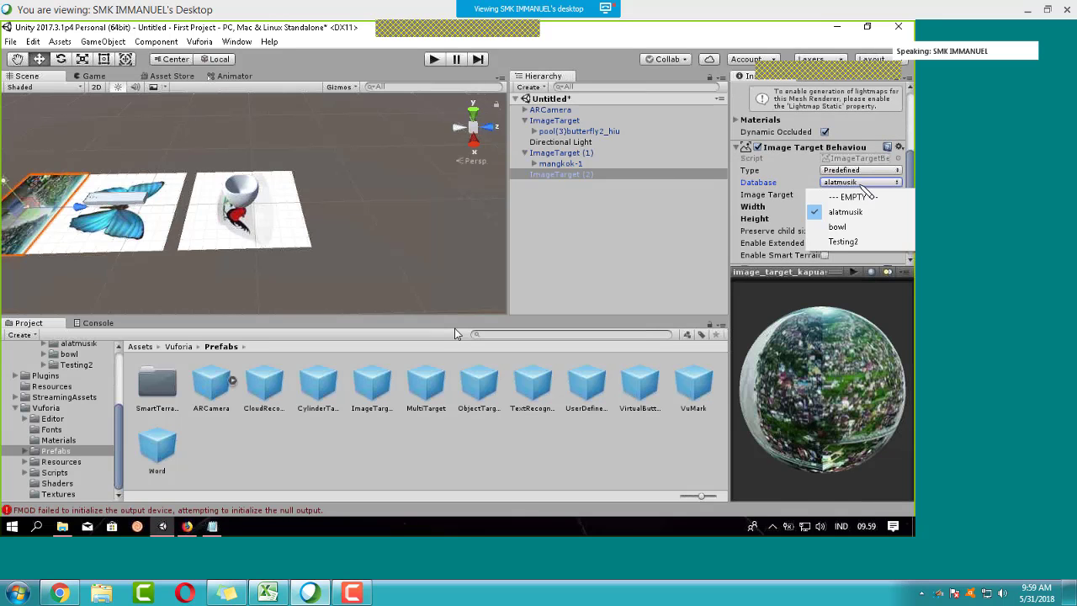
{"action": "left_click", "coordinate": [890, 195]}
{"action": "left_click", "coordinate": [890, 194]}
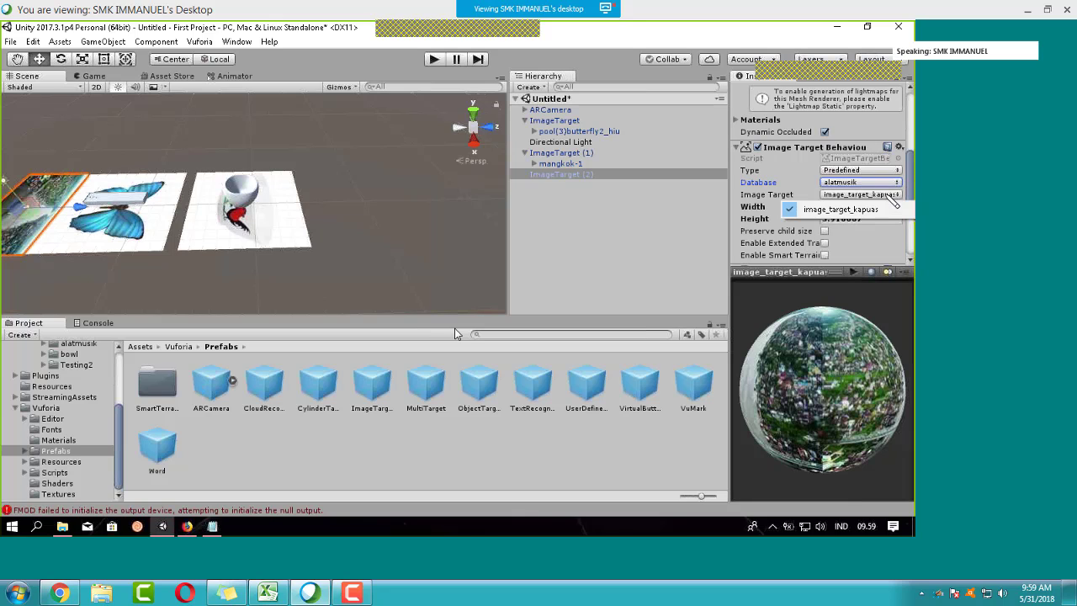
Step: Apply the kapuas river texture from the alatmusik folder to ImageTarget (2)
{"action": "scroll", "coordinate": [908, 174], "scroll_direction": "down", "scroll_amount": 4}
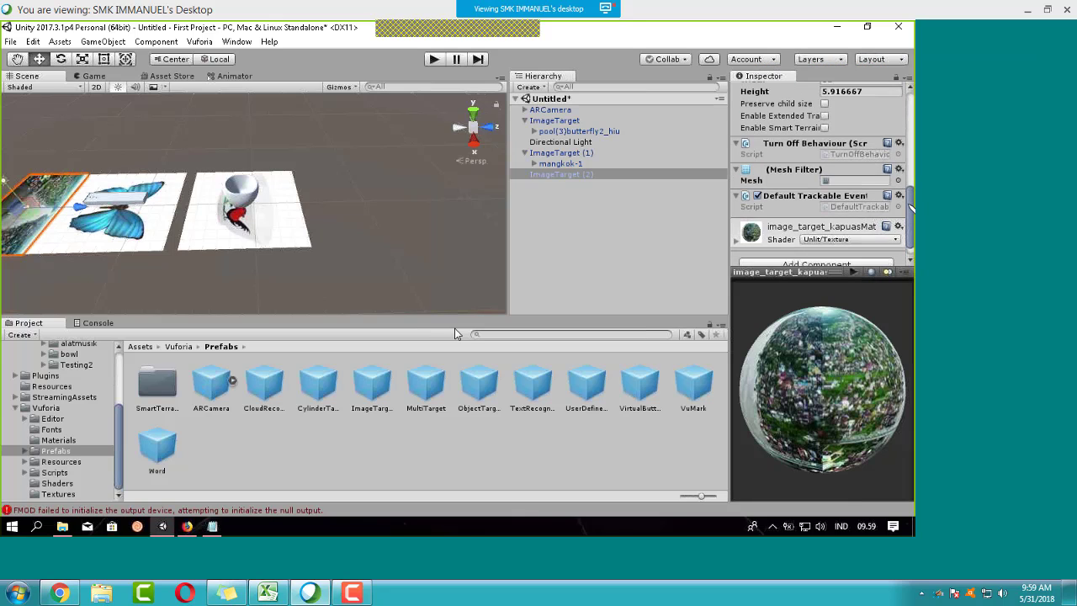
{"action": "scroll", "coordinate": [74, 436], "scroll_direction": "up", "scroll_amount": 3}
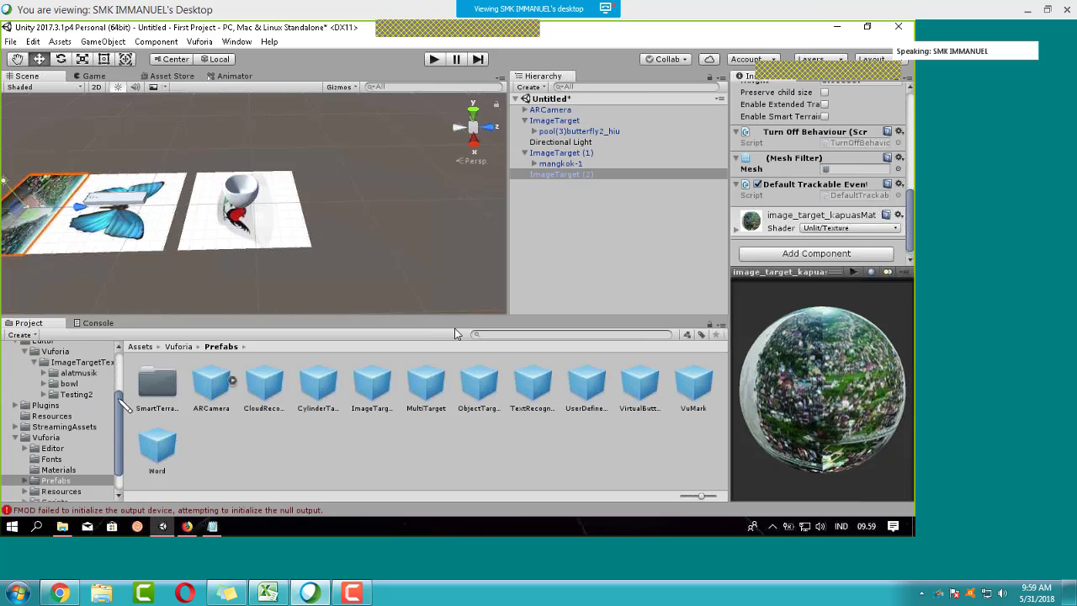
{"action": "scroll", "coordinate": [124, 404], "scroll_direction": "up", "scroll_amount": 2}
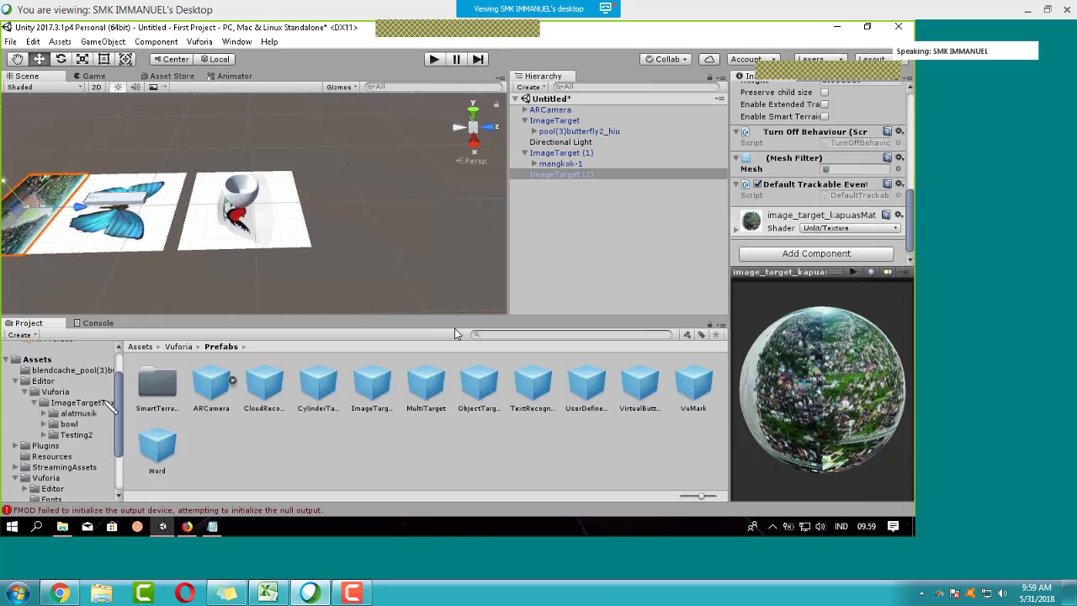
{"action": "left_click", "coordinate": [78, 413]}
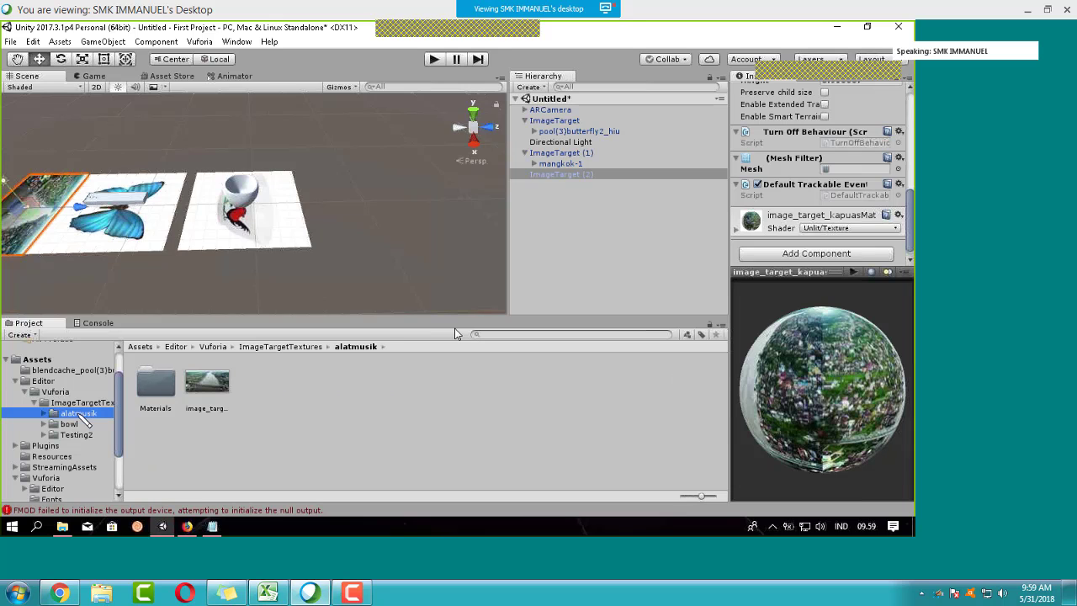
{"action": "left_click", "coordinate": [207, 387]}
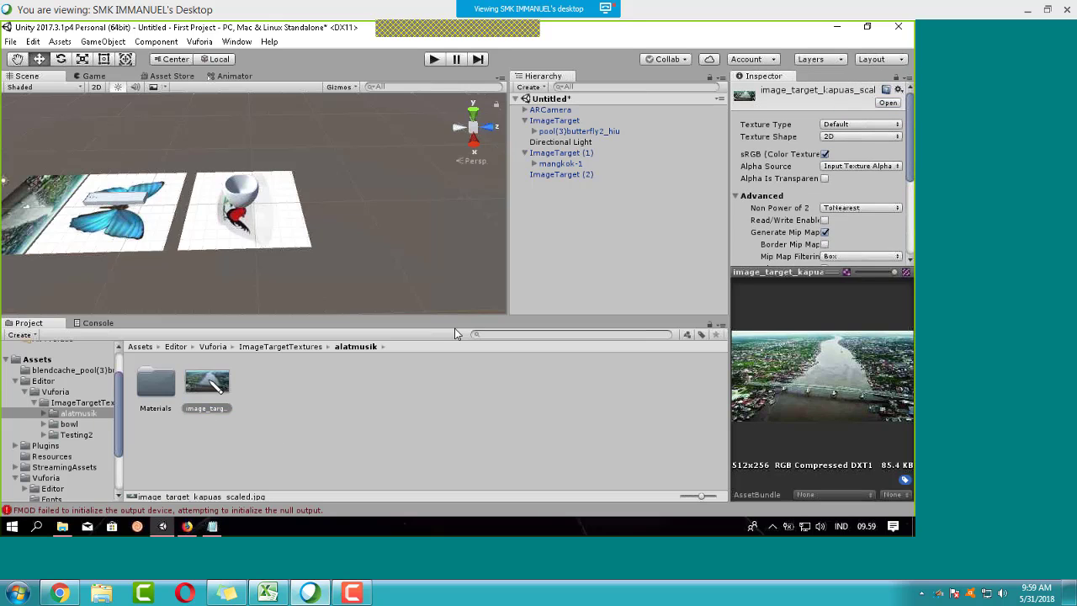
{"action": "left_click_drag", "start_coordinate": [207, 387], "coordinate": [589, 179]}
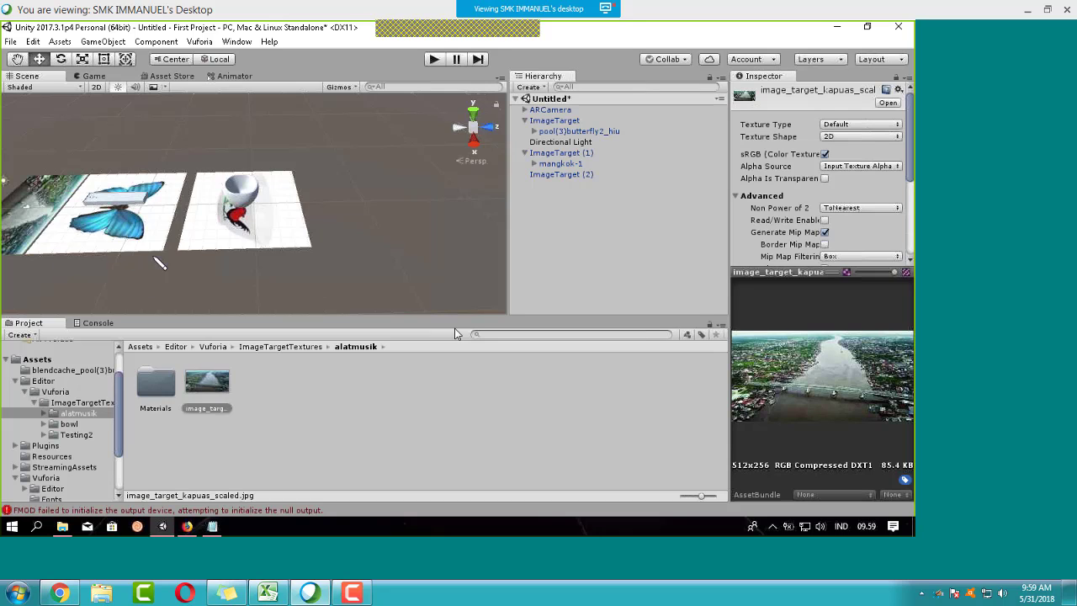
{"action": "left_click_drag", "start_coordinate": [143, 251], "coordinate": [124, 241], "text": "alt"}
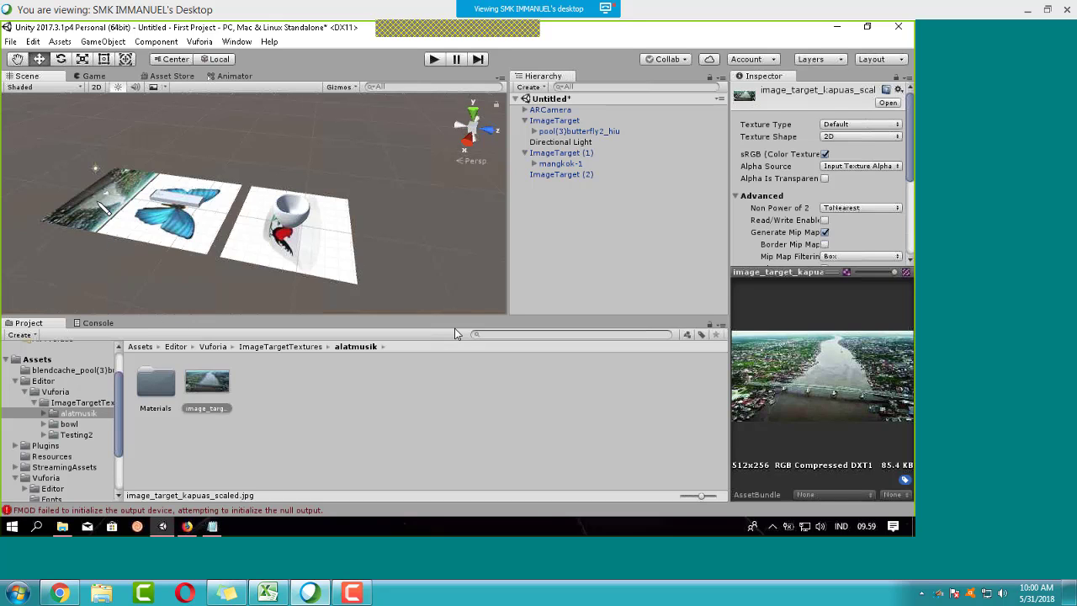
Step: Move ImageTarget (2) to Z 28.09 beside the bowl target, then show the top-level Assets folder
{"action": "left_click", "coordinate": [99, 204]}
{"action": "left_click_drag", "start_coordinate": [100, 203], "coordinate": [357, 253]}
{"action": "left_click", "coordinate": [71, 424]}
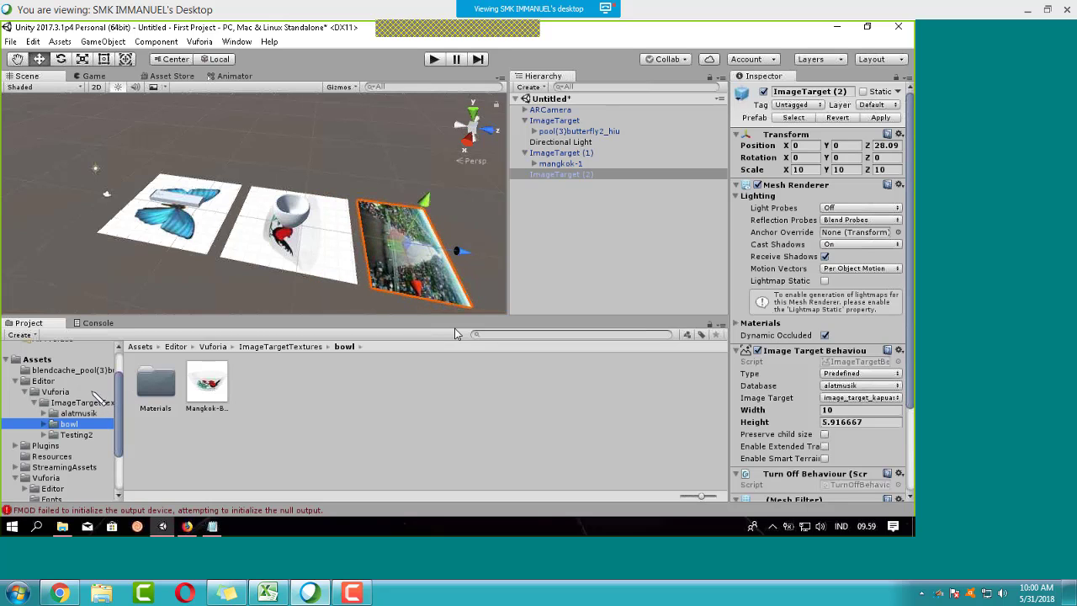
{"action": "left_click", "coordinate": [60, 372]}
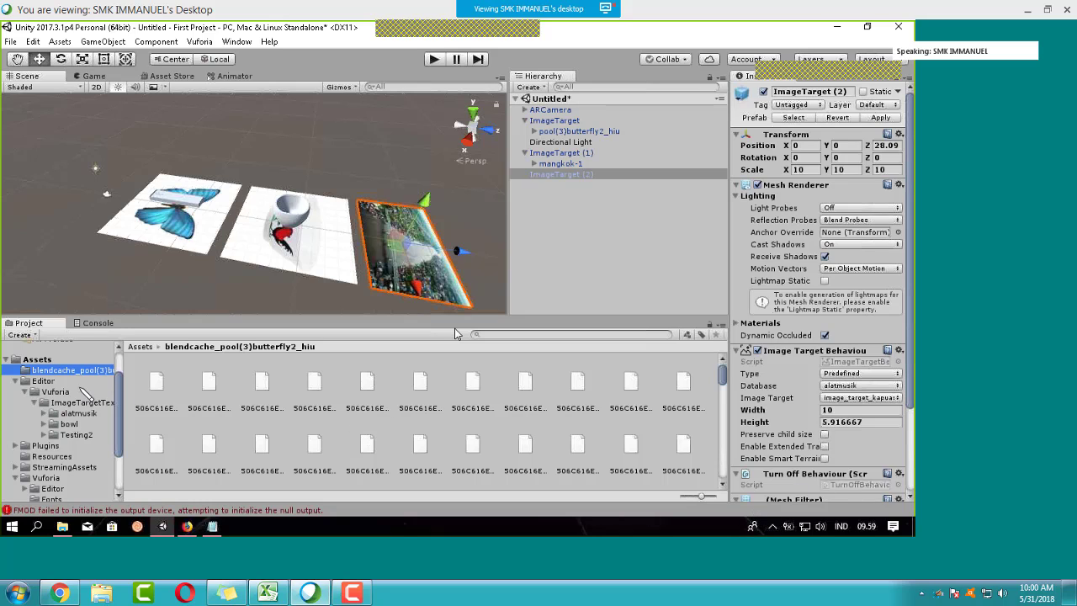
{"action": "left_click", "coordinate": [48, 359]}
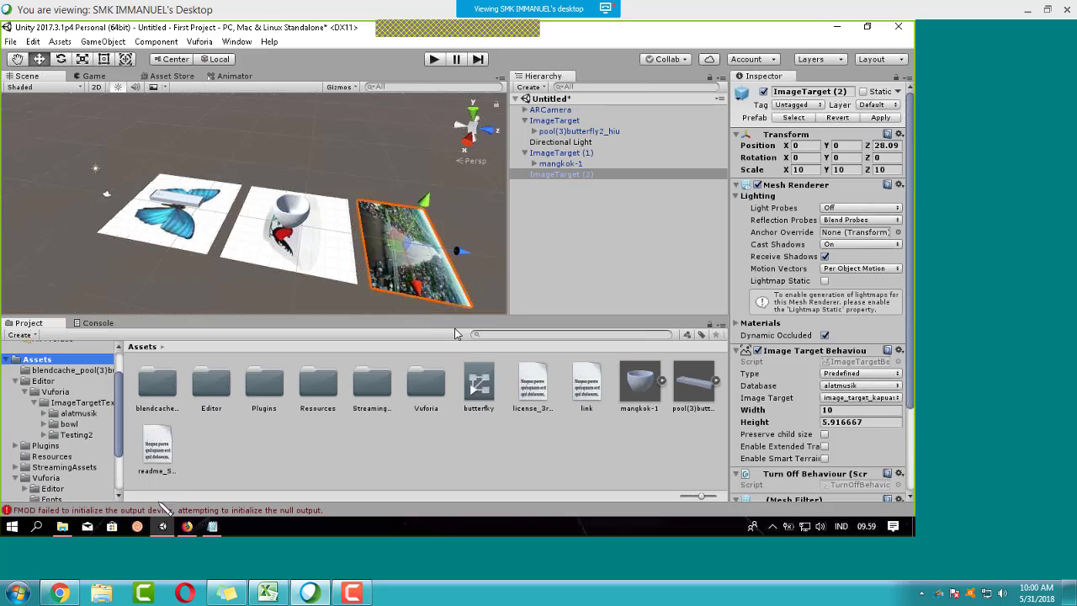
{"action": "left_click", "coordinate": [63, 526]}
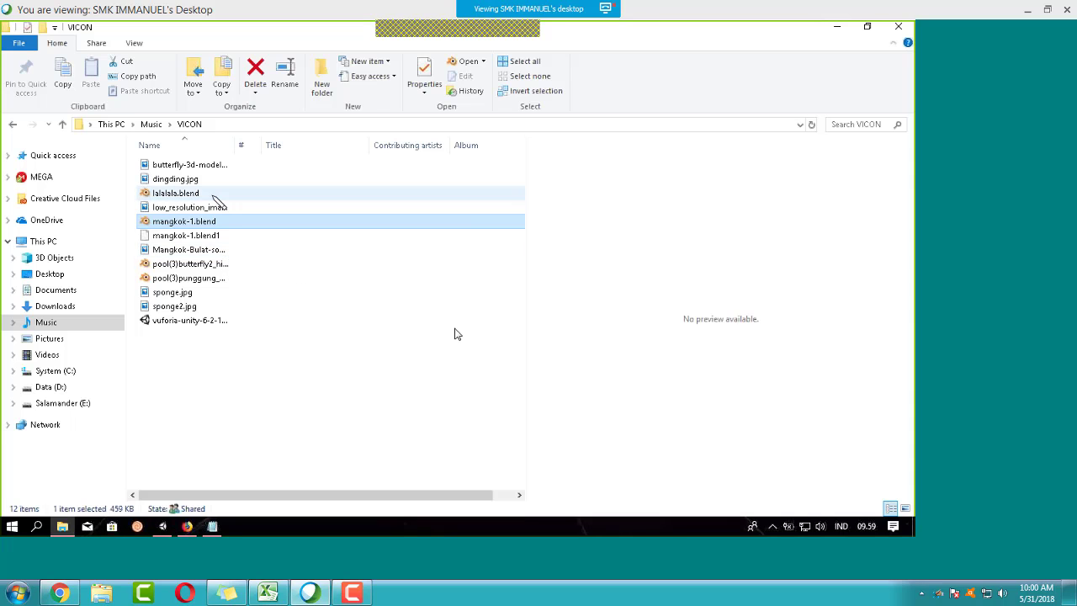
Step: In File Explorer, navigate on Data (D:) to File Sekolah > Blender > Desain furnitur
{"action": "left_click", "coordinate": [213, 195]}
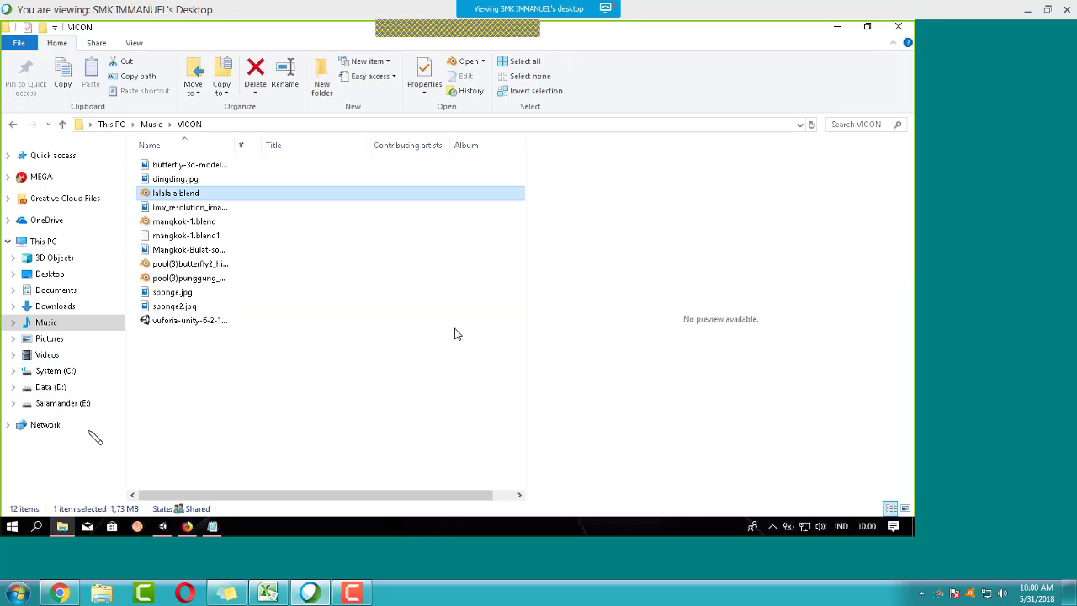
{"action": "left_click", "coordinate": [79, 390]}
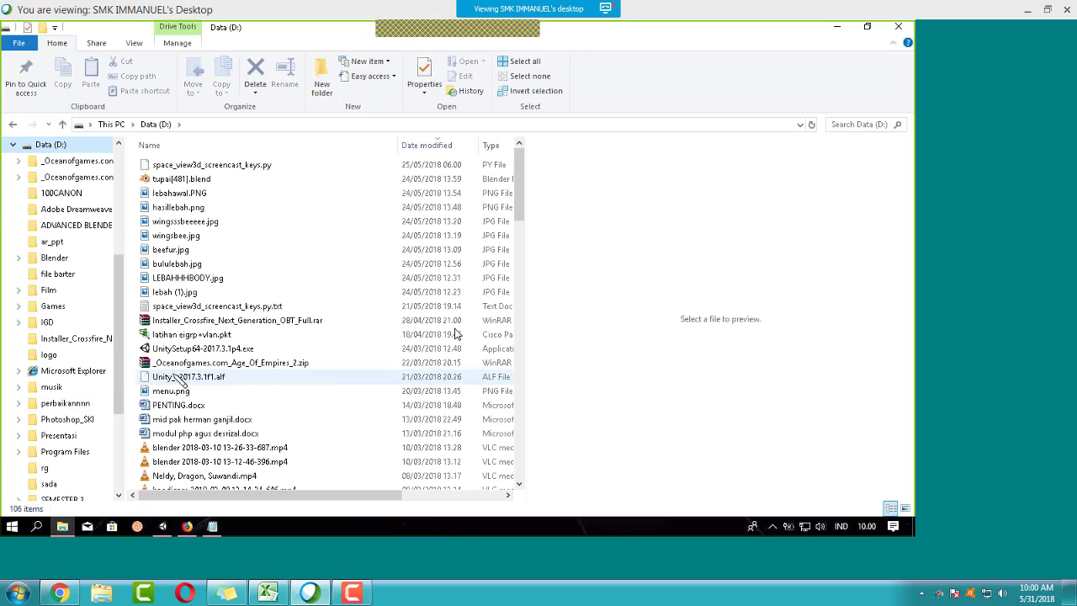
{"action": "scroll", "coordinate": [178, 391], "scroll_direction": "down", "scroll_amount": 12}
{"action": "scroll", "coordinate": [178, 395], "scroll_direction": "down", "scroll_amount": 12}
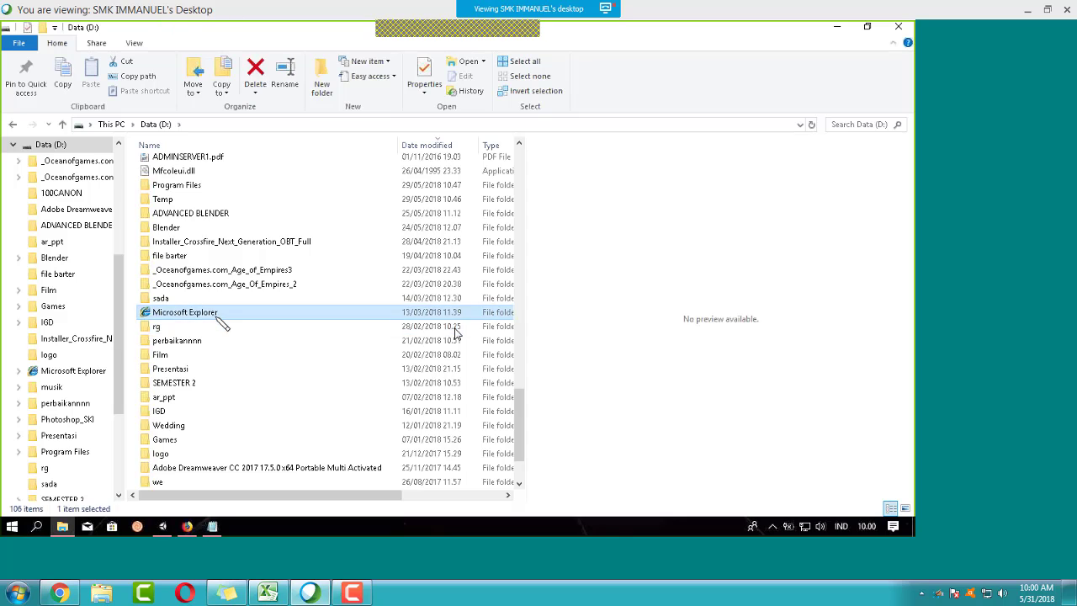
{"action": "double_click", "coordinate": [277, 314]}
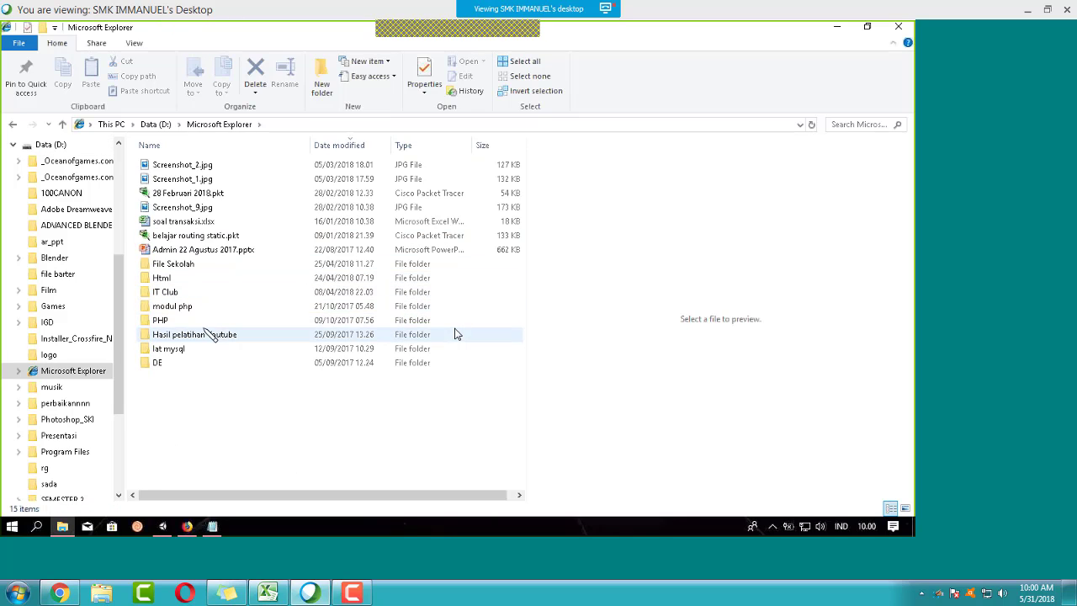
{"action": "left_click", "coordinate": [206, 268]}
{"action": "double_click", "coordinate": [206, 268]}
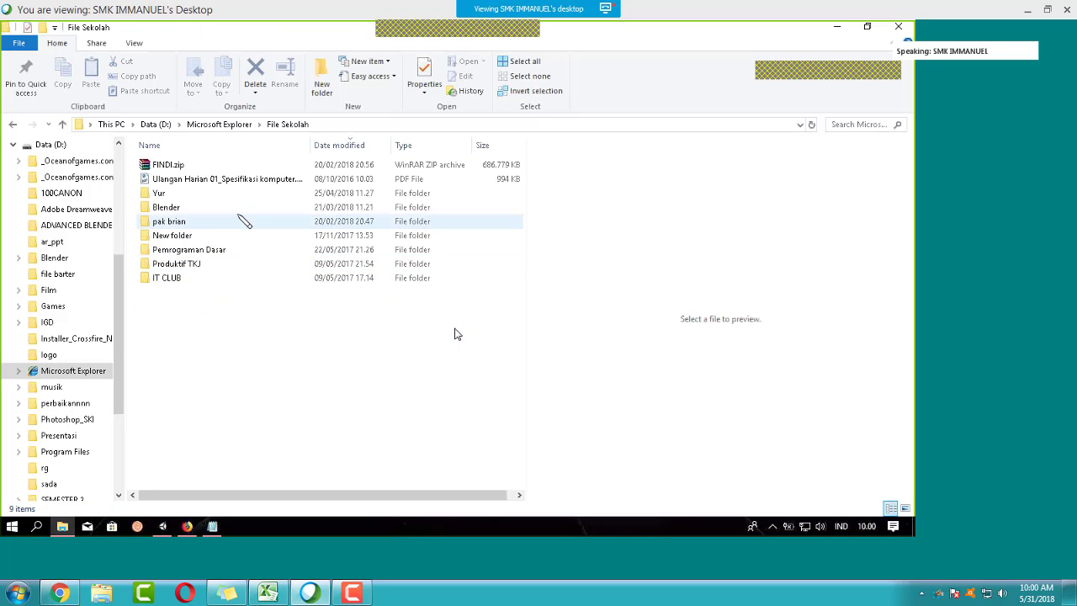
{"action": "double_click", "coordinate": [236, 208]}
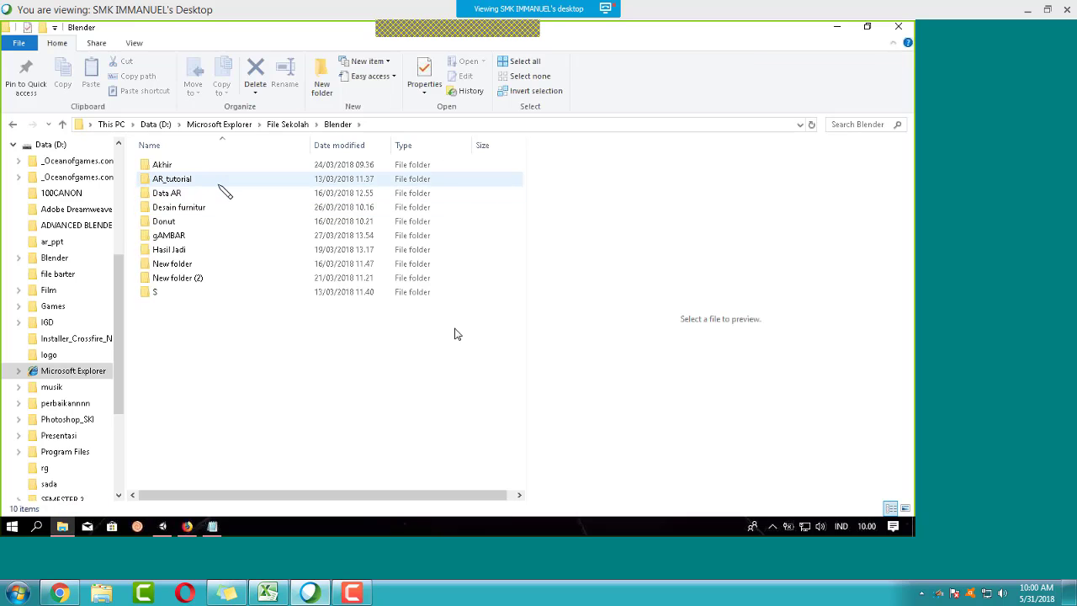
{"action": "left_click", "coordinate": [222, 211]}
{"action": "double_click", "coordinate": [220, 211]}
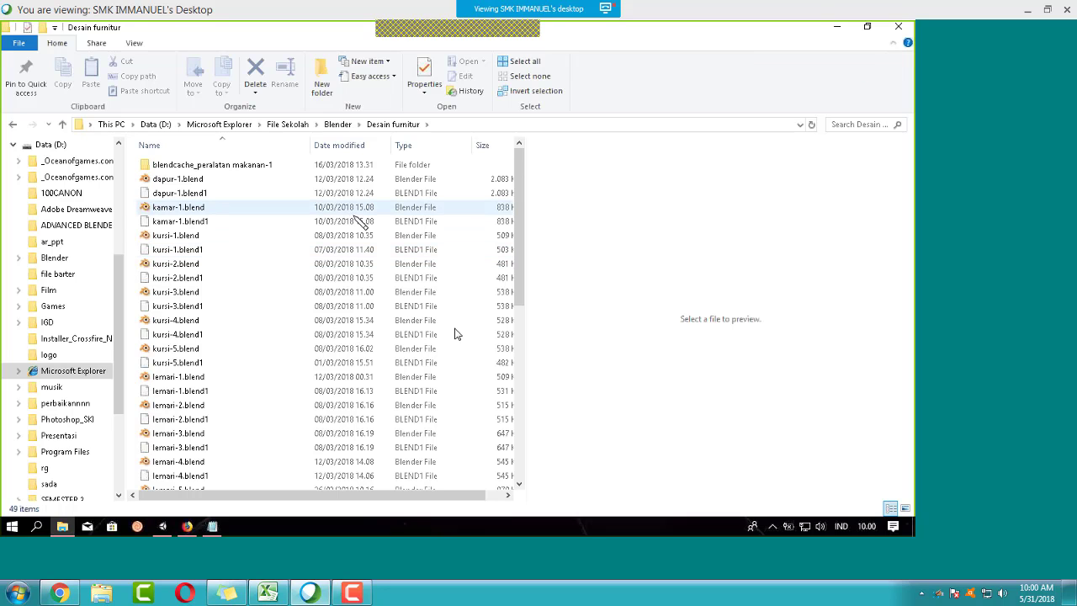
Step: Drag kursi-1.blend into Unity's Project Assets panel
{"action": "scroll", "coordinate": [319, 312], "scroll_direction": "down", "scroll_amount": 6}
{"action": "scroll", "coordinate": [320, 312], "scroll_direction": "up", "scroll_amount": 5}
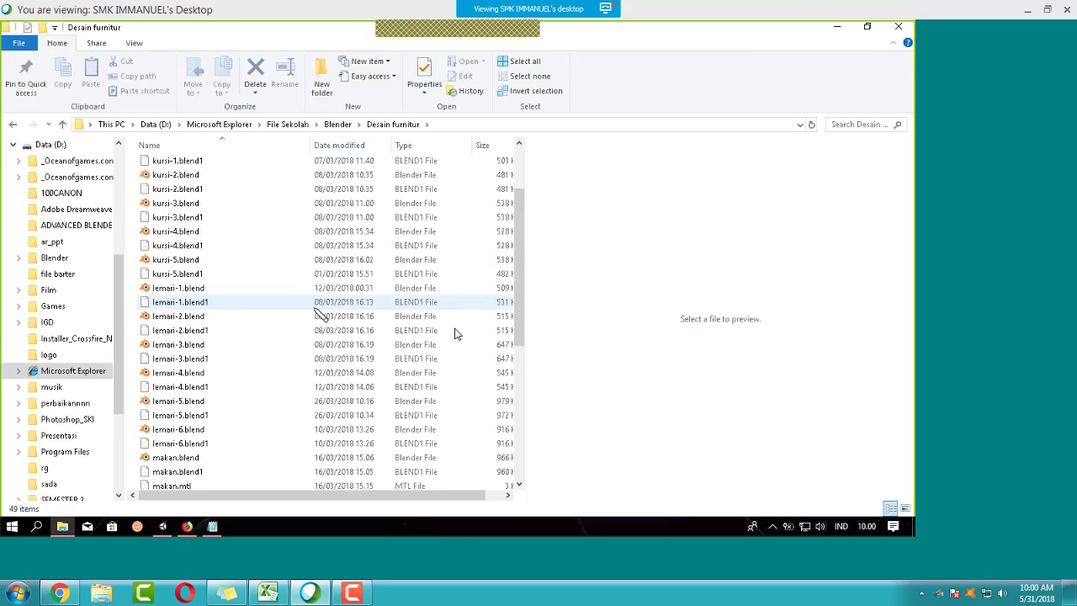
{"action": "left_click", "coordinate": [189, 190]}
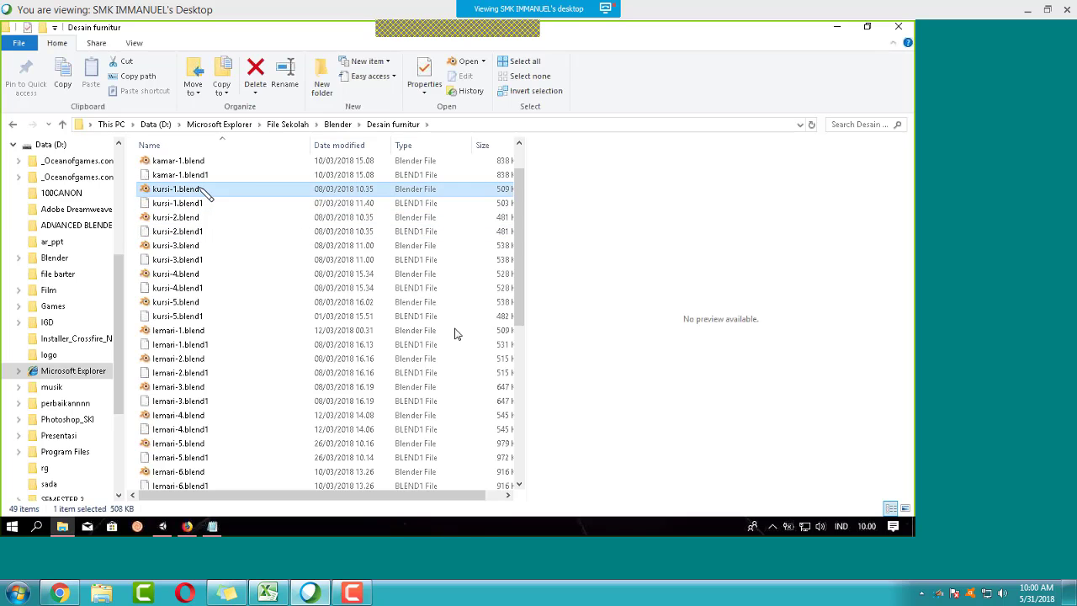
{"action": "left_click_drag", "start_coordinate": [189, 190], "coordinate": [263, 450]}
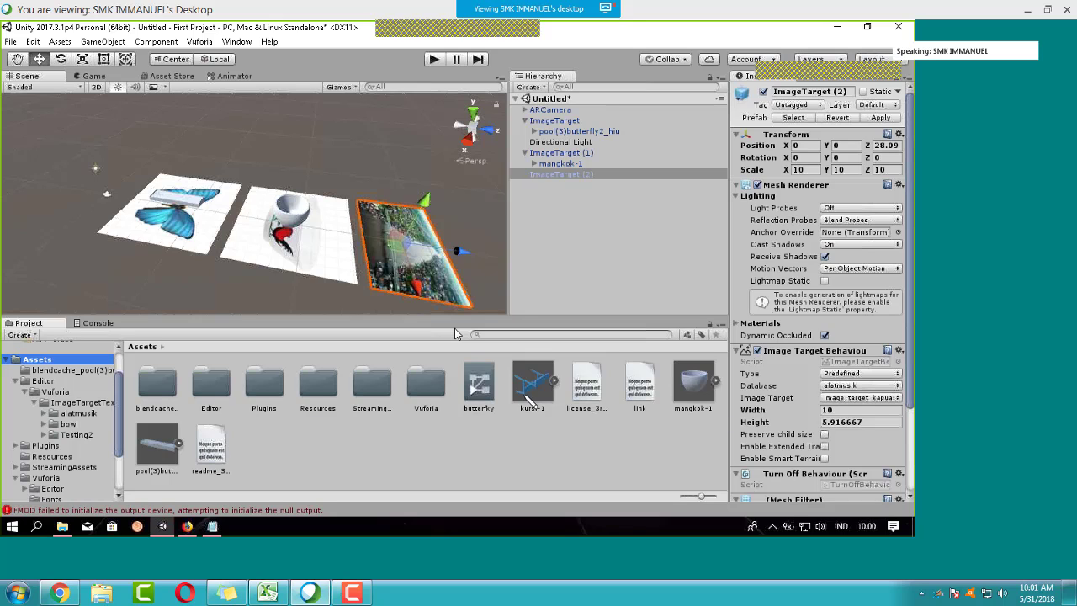
Step: Add kursi-1 to the scene as a child of ImageTarget (2) and move it onto the target
{"action": "left_click_drag", "start_coordinate": [532, 385], "coordinate": [577, 182]}
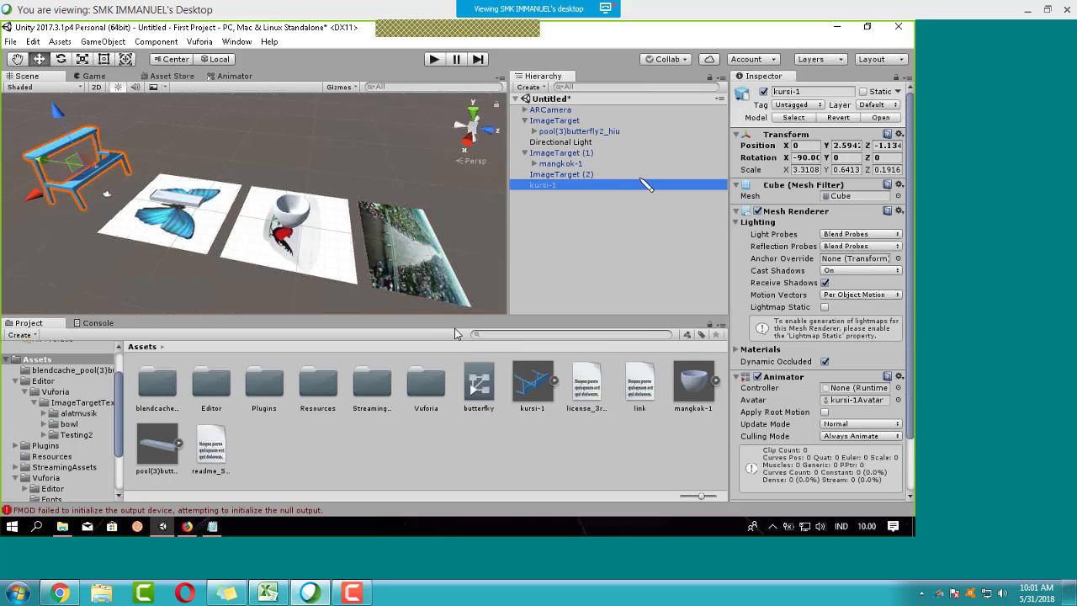
{"action": "left_click_drag", "start_coordinate": [600, 185], "coordinate": [602, 176]}
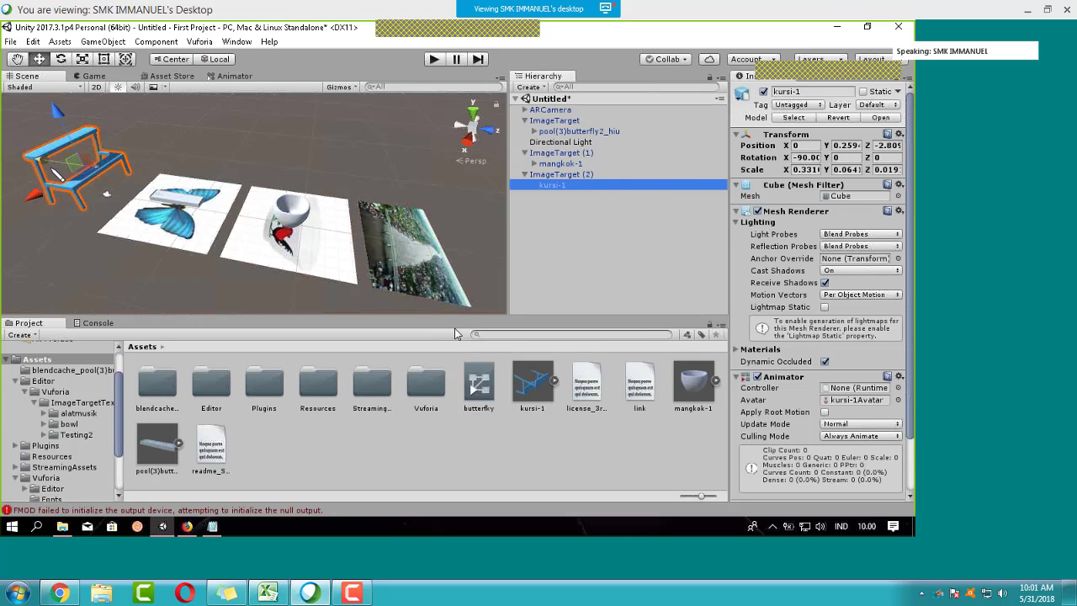
{"action": "left_click_drag", "start_coordinate": [63, 168], "coordinate": [286, 219]}
Step: Try a 0.1 X, Y and Z scale on the chair, then undo back to its original scale
{"action": "left_click", "coordinate": [805, 170]}
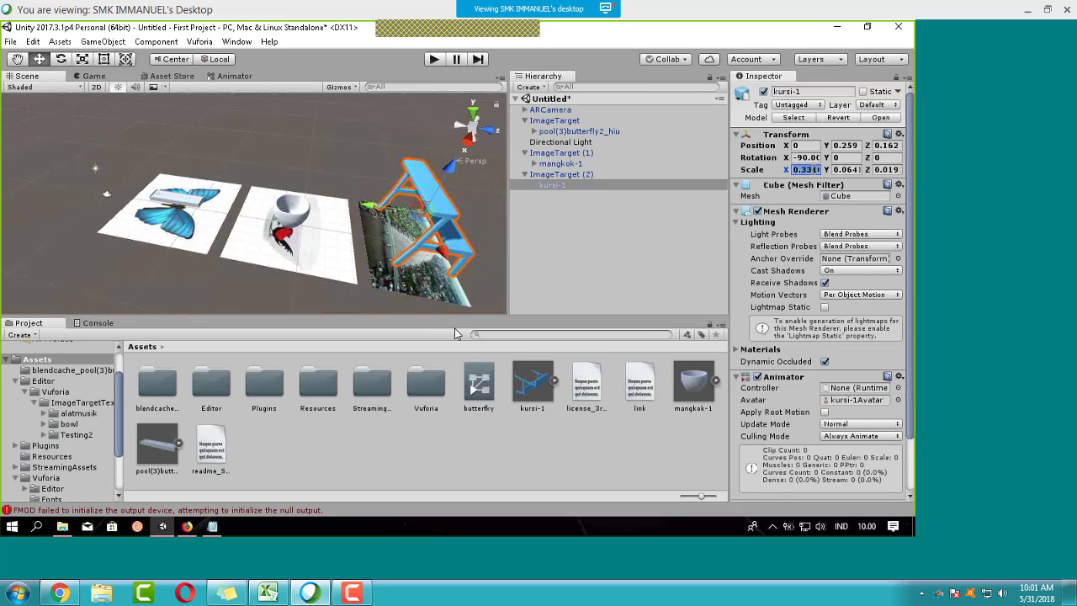
{"action": "type", "text": "0.1"}
{"action": "key", "text": "Tab"}
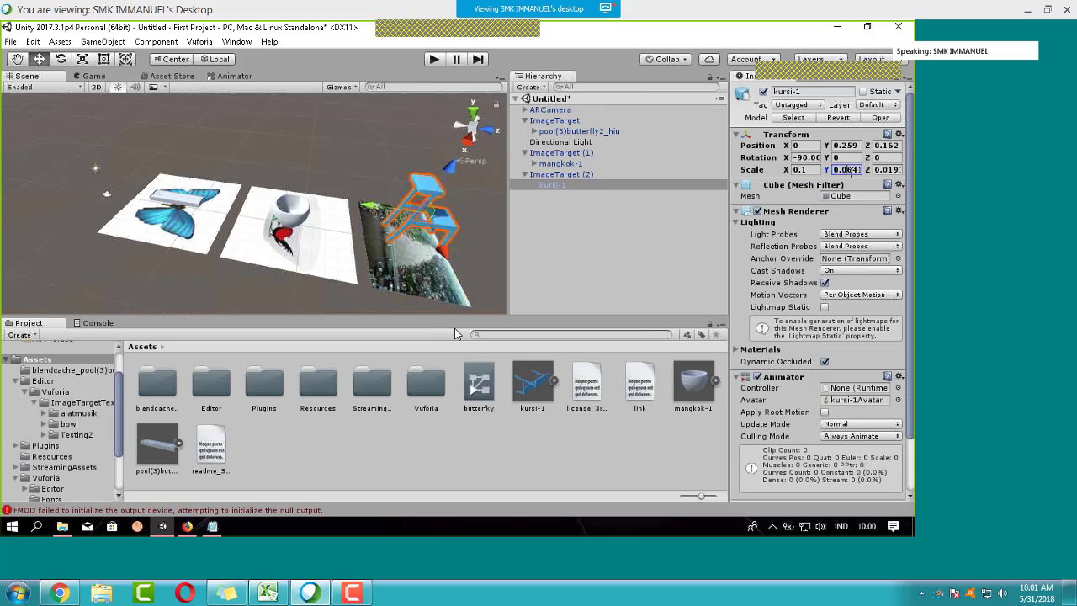
{"action": "type", "text": "0.1"}
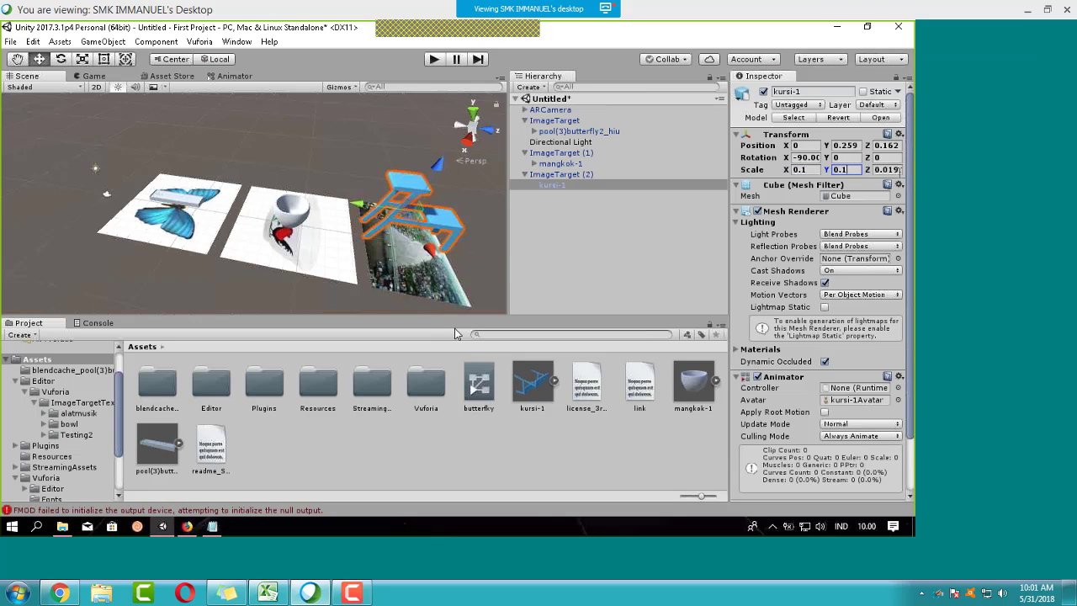
{"action": "key", "text": "Tab"}
{"action": "type", "text": "0.1"}
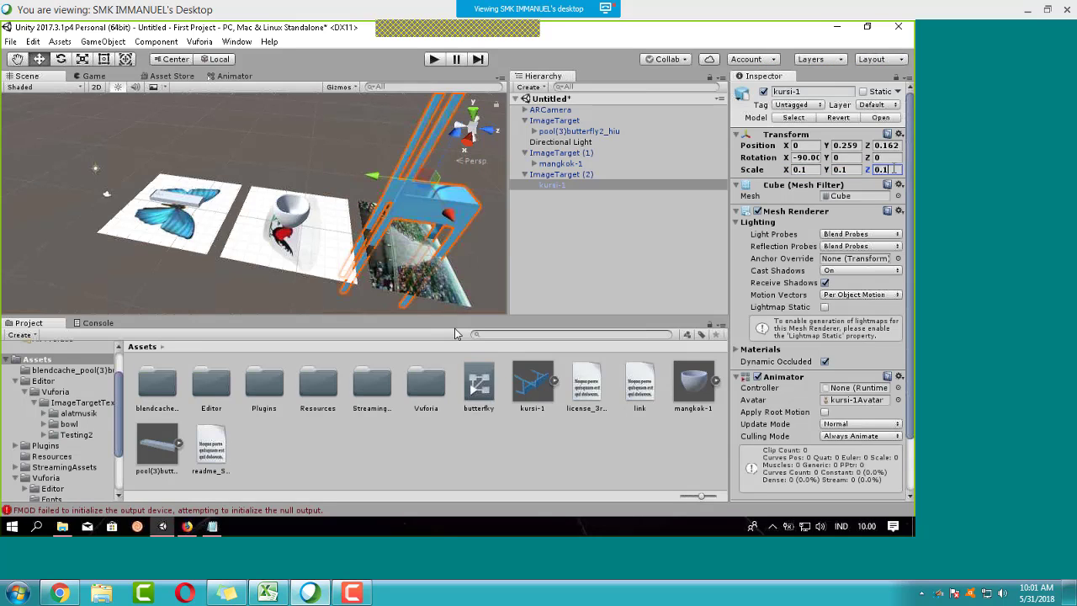
{"action": "key", "text": "ctrl+z"}
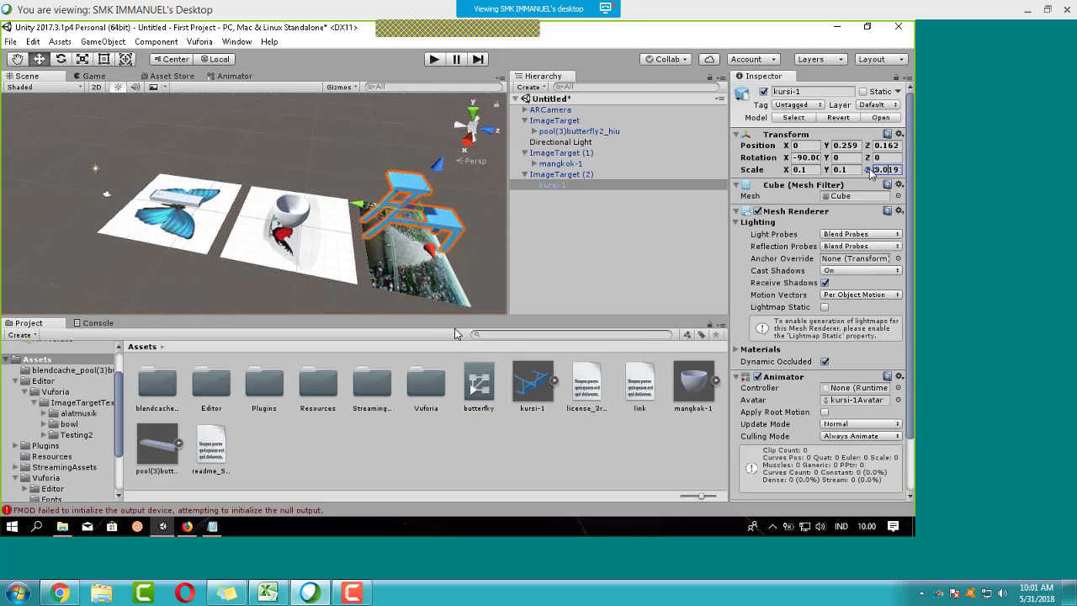
{"action": "key", "text": "ctrl+z"}
{"action": "key", "text": "ctrl+z"}
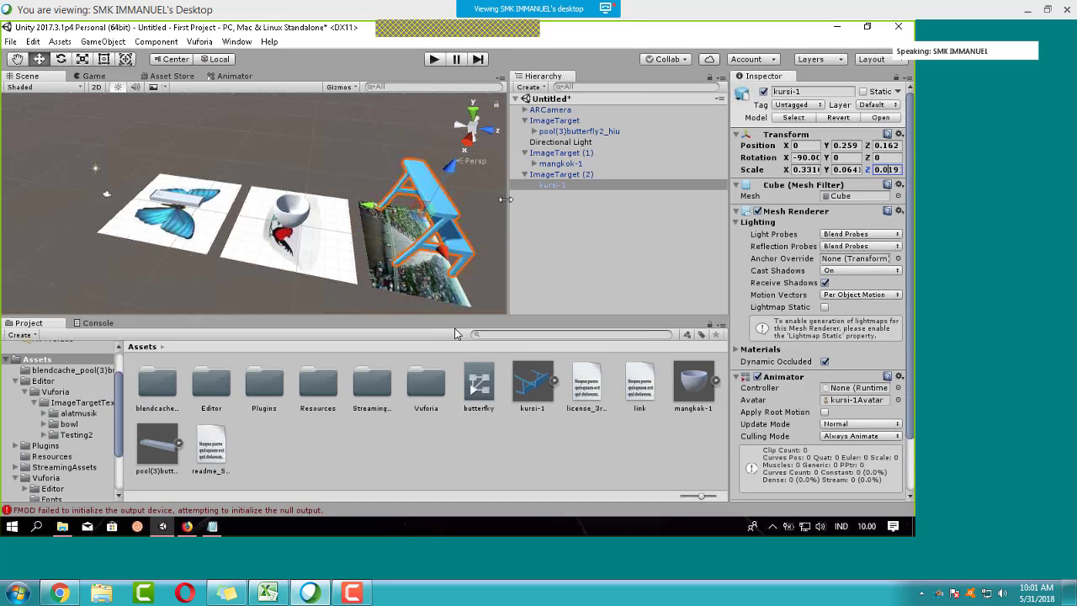
Step: Frame the chair and lower it onto the river picture target surface
{"action": "middle_click_drag", "start_coordinate": [400, 219], "coordinate": [216, 231]}
{"action": "key", "text": "f"}
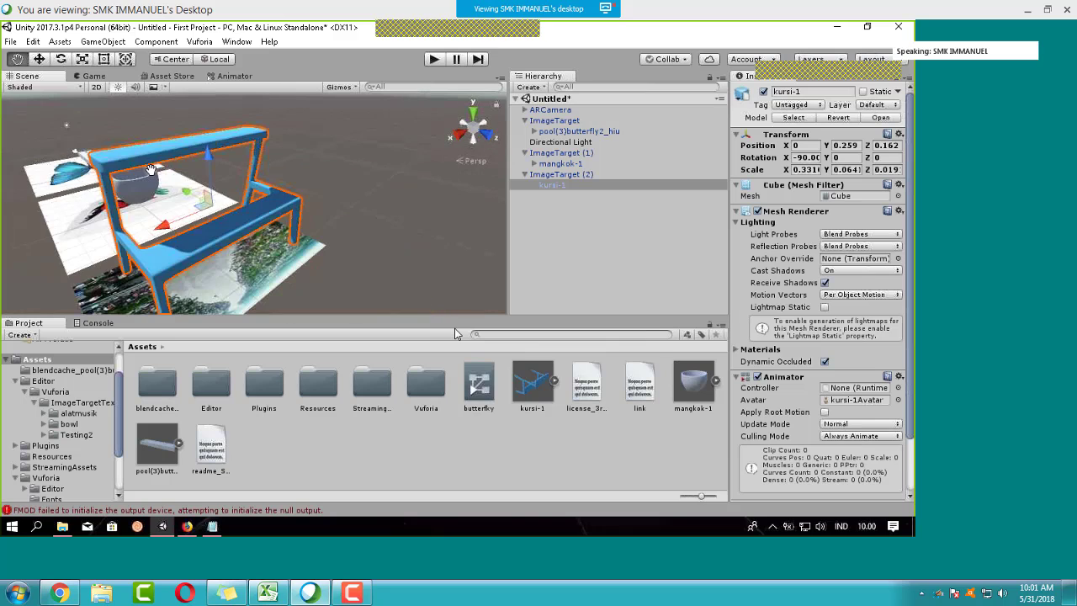
{"action": "middle_click_drag", "start_coordinate": [150, 168], "coordinate": [261, 184]}
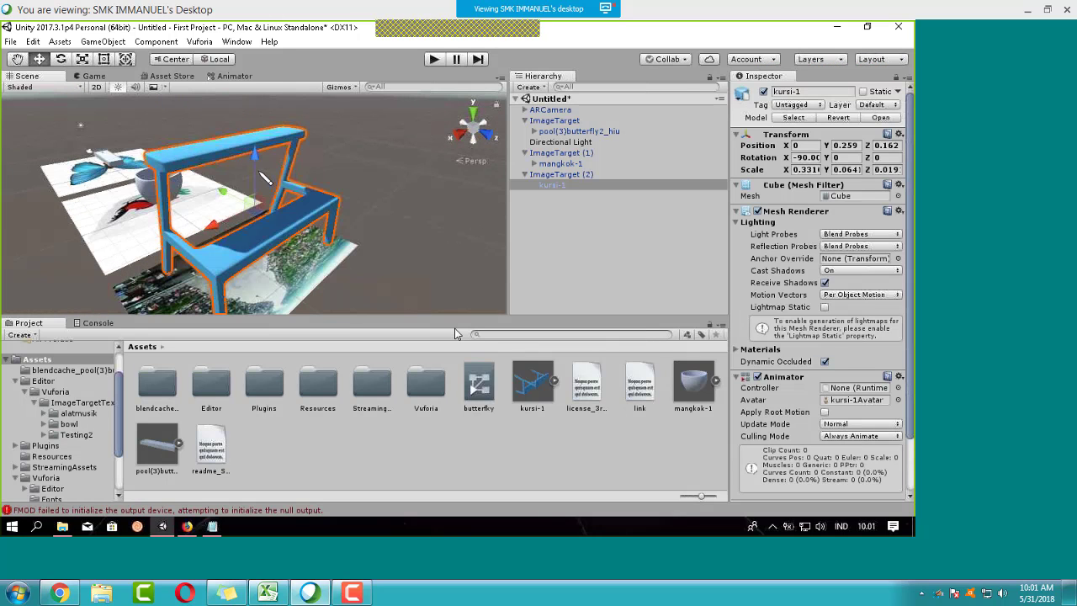
{"action": "left_click_drag", "start_coordinate": [257, 183], "coordinate": [257, 206]}
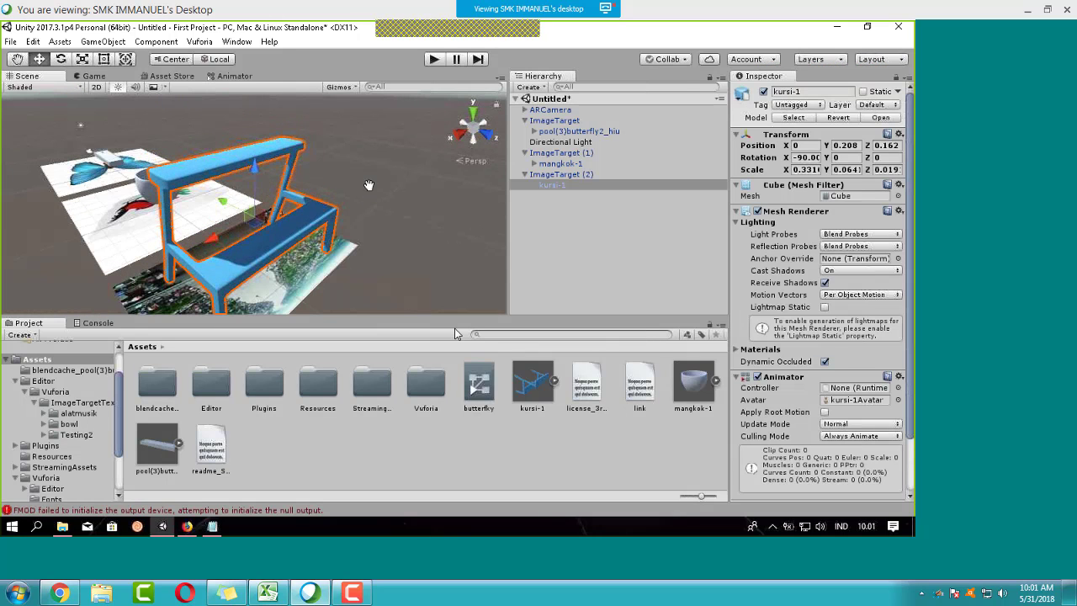
{"action": "middle_click_drag", "start_coordinate": [373, 200], "coordinate": [375, 200]}
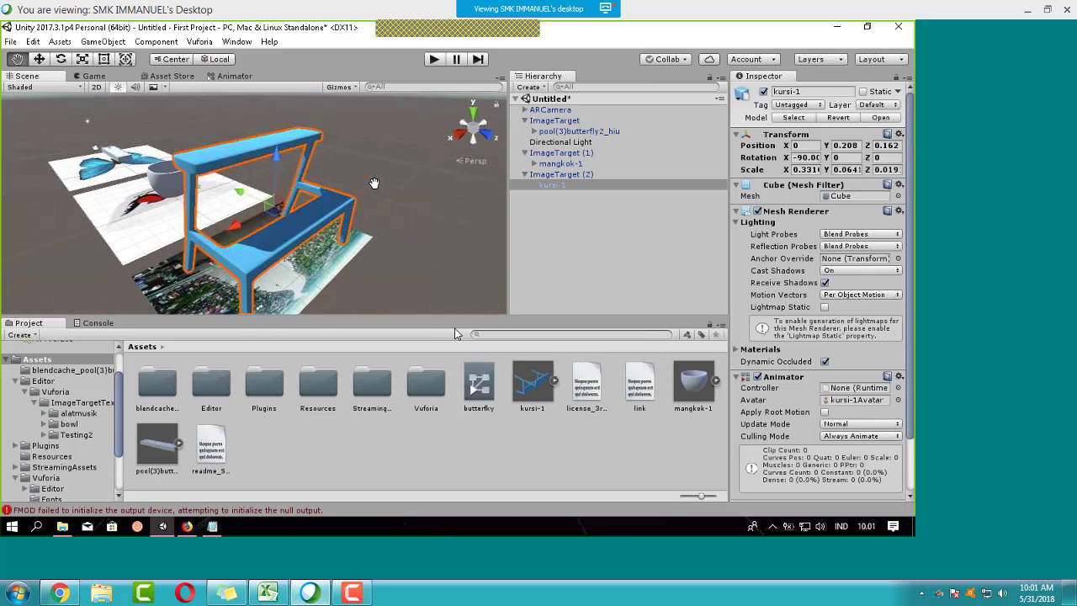
{"action": "left_click", "coordinate": [433, 59]}
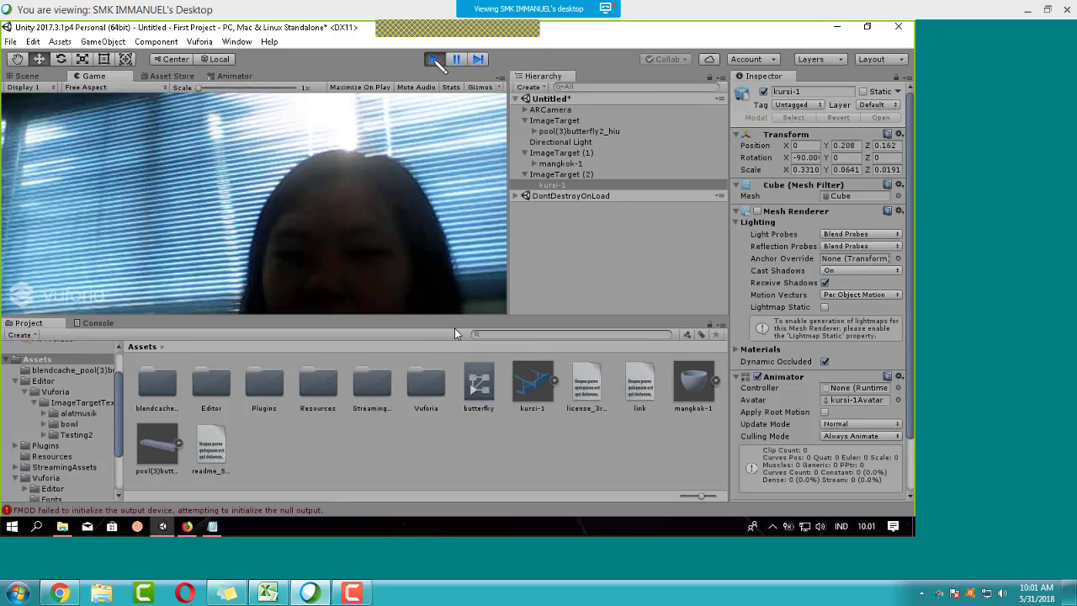
{"action": "left_click", "coordinate": [434, 58]}
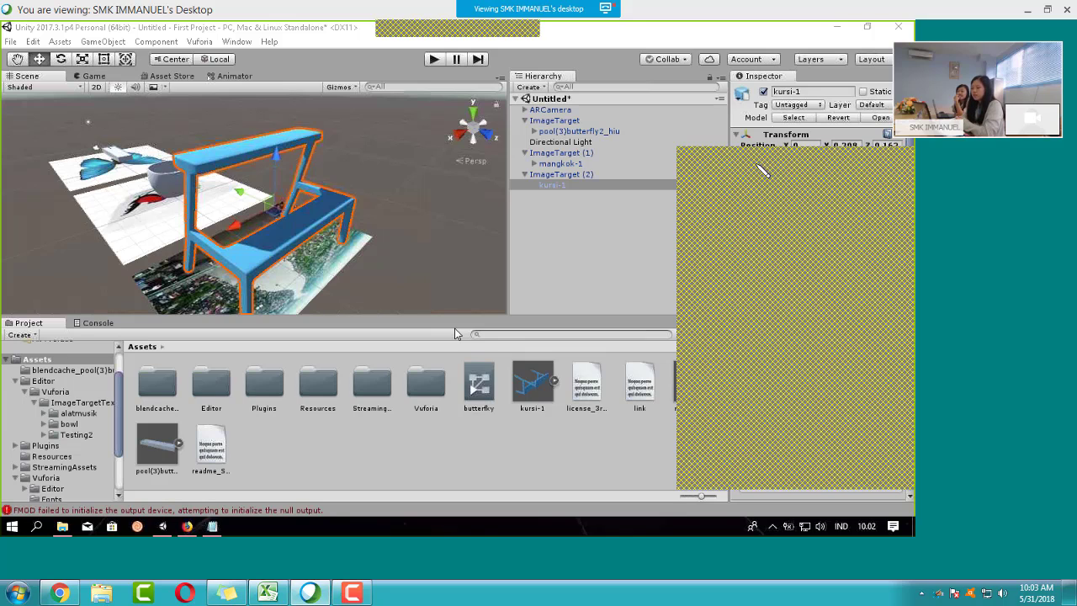
{"action": "scroll", "coordinate": [353, 188], "scroll_direction": "down", "scroll_amount": 2}
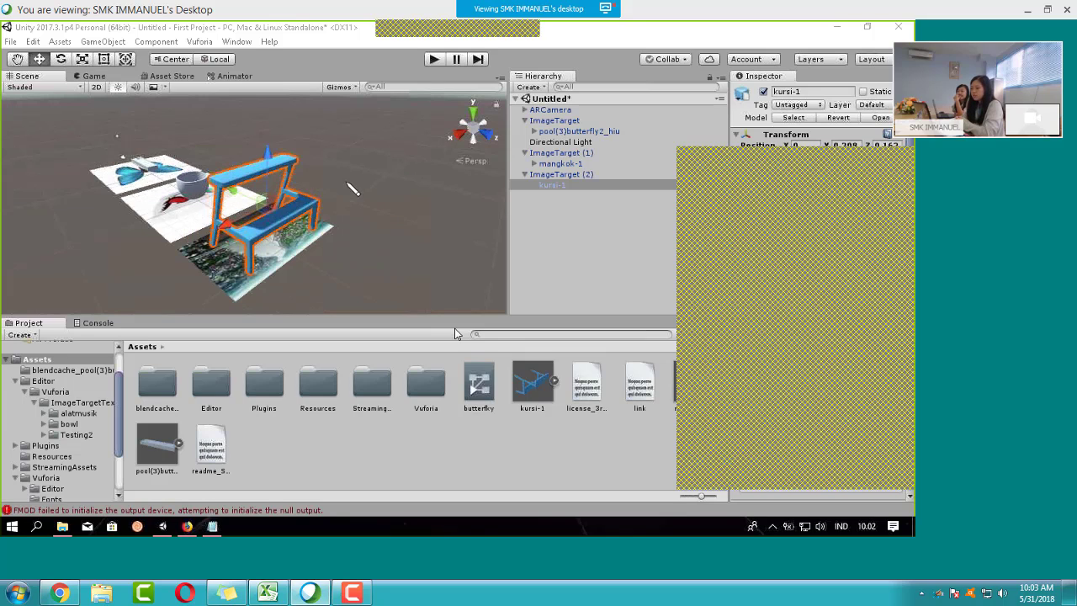
{"action": "middle_click_drag", "start_coordinate": [367, 190], "coordinate": [397, 185]}
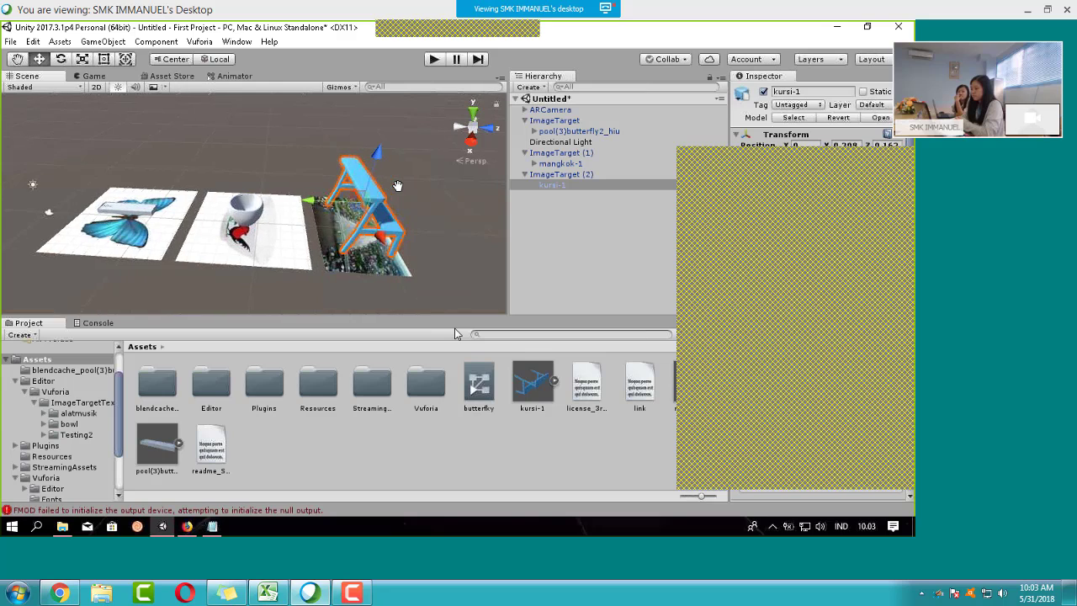
{"action": "left_click_drag", "start_coordinate": [412, 198], "coordinate": [273, 179], "text": "alt"}
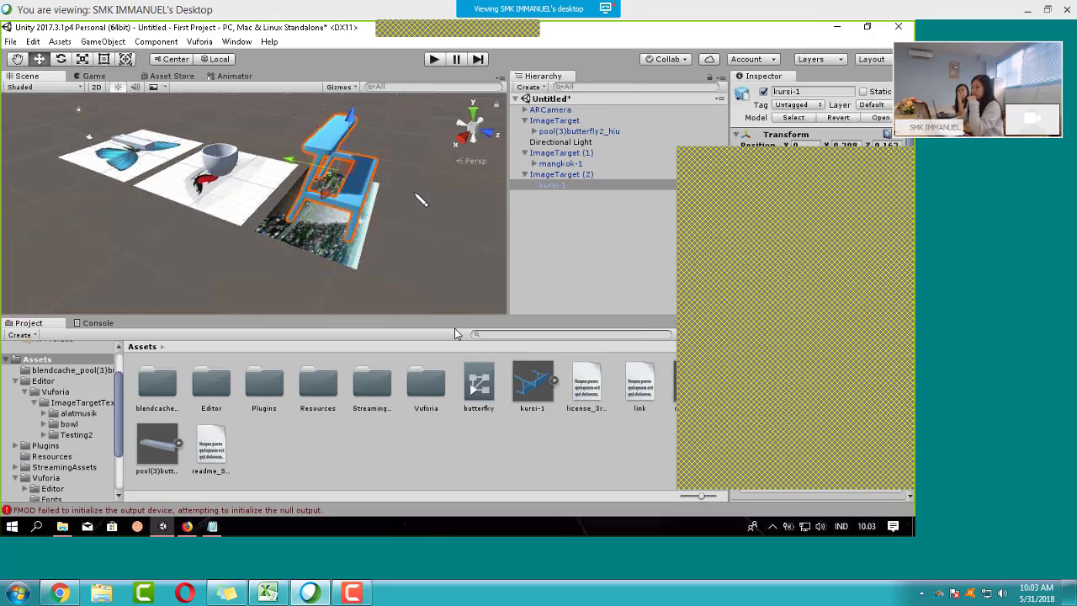
{"action": "middle_click_drag", "start_coordinate": [420, 200], "coordinate": [221, 127]}
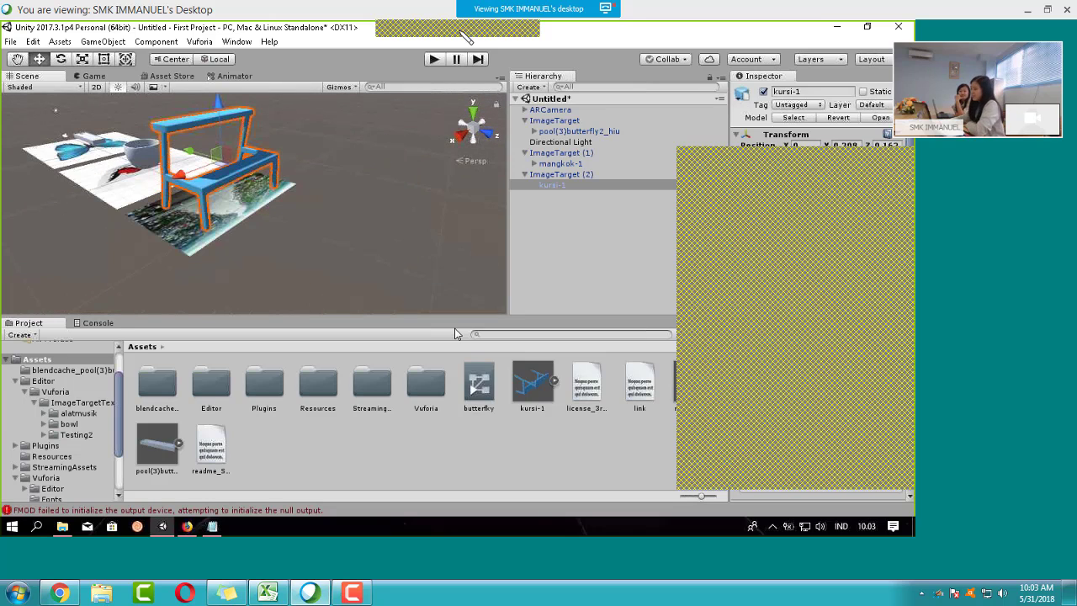
{"action": "middle_click_drag", "start_coordinate": [273, 205], "coordinate": [320, 220]}
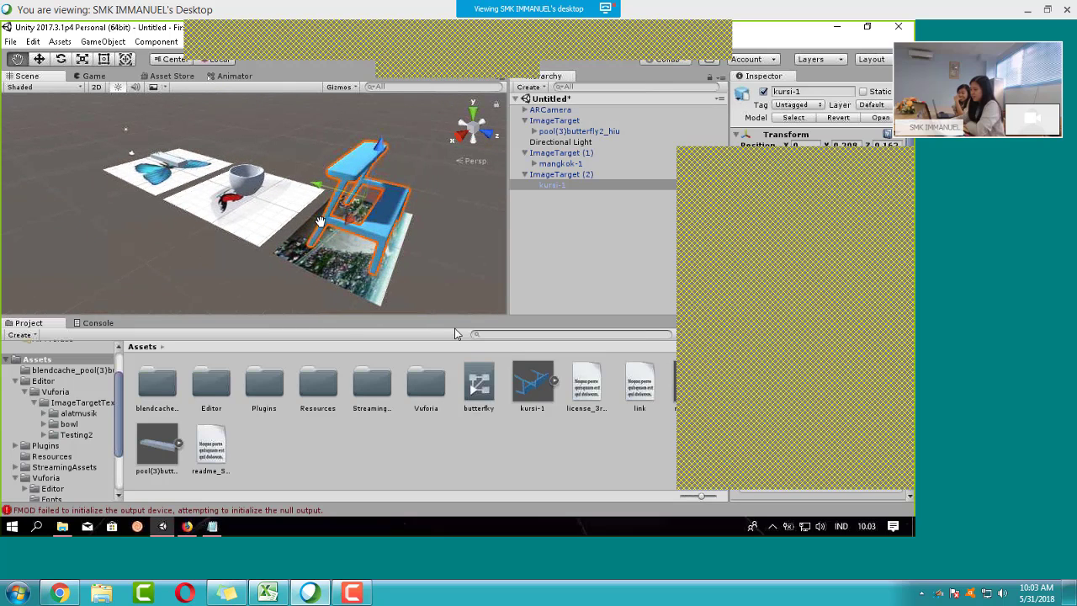
{"action": "left_click_drag", "start_coordinate": [320, 221], "coordinate": [400, 185], "text": "alt"}
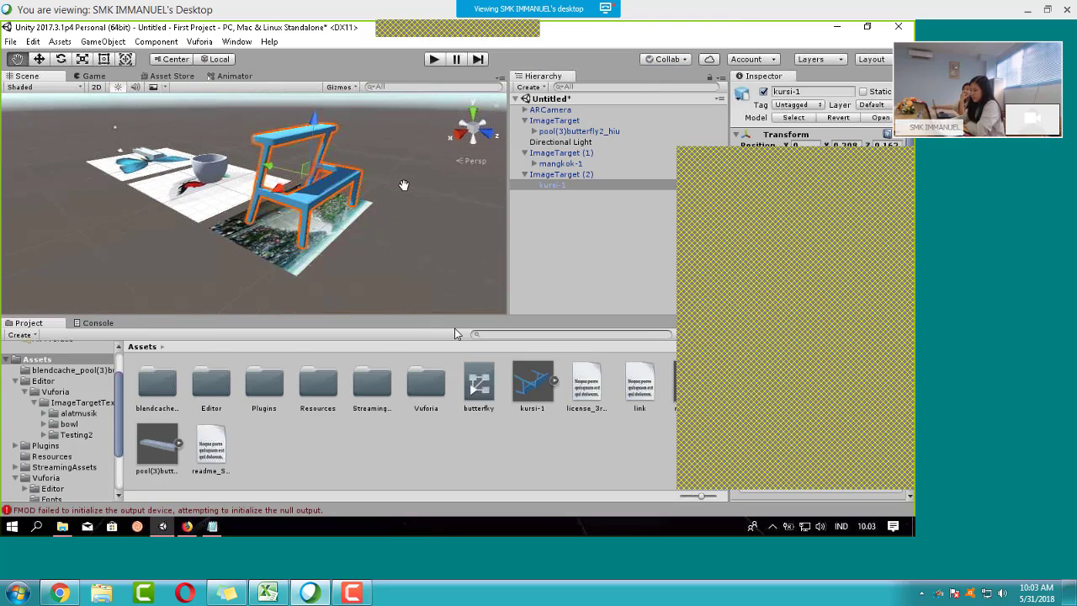
{"action": "middle_click_drag", "start_coordinate": [400, 185], "coordinate": [420, 205]}
{"action": "left_click_drag", "start_coordinate": [420, 205], "coordinate": [320, 192], "text": "alt"}
{"action": "middle_click_drag", "start_coordinate": [320, 193], "coordinate": [363, 207]}
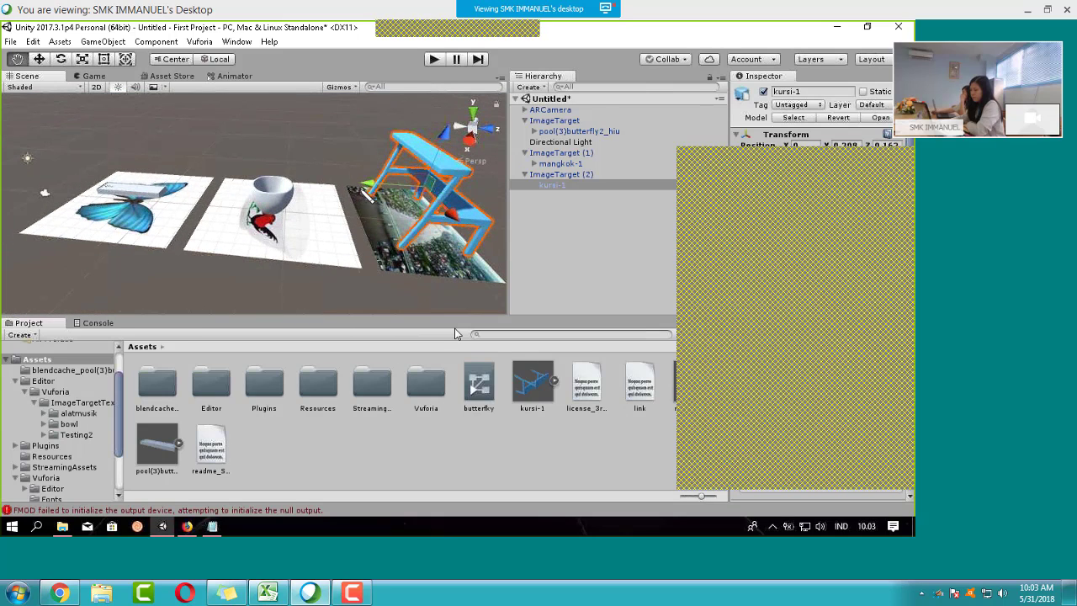
{"action": "left_click_drag", "start_coordinate": [316, 177], "coordinate": [305, 173], "text": "alt"}
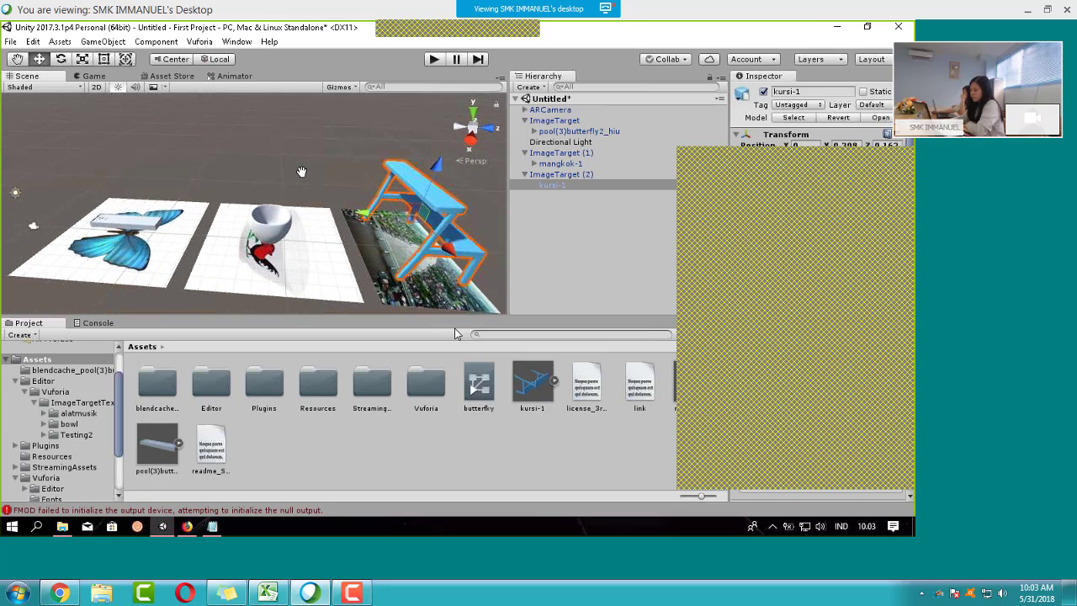
{"action": "left_click", "coordinate": [347, 174]}
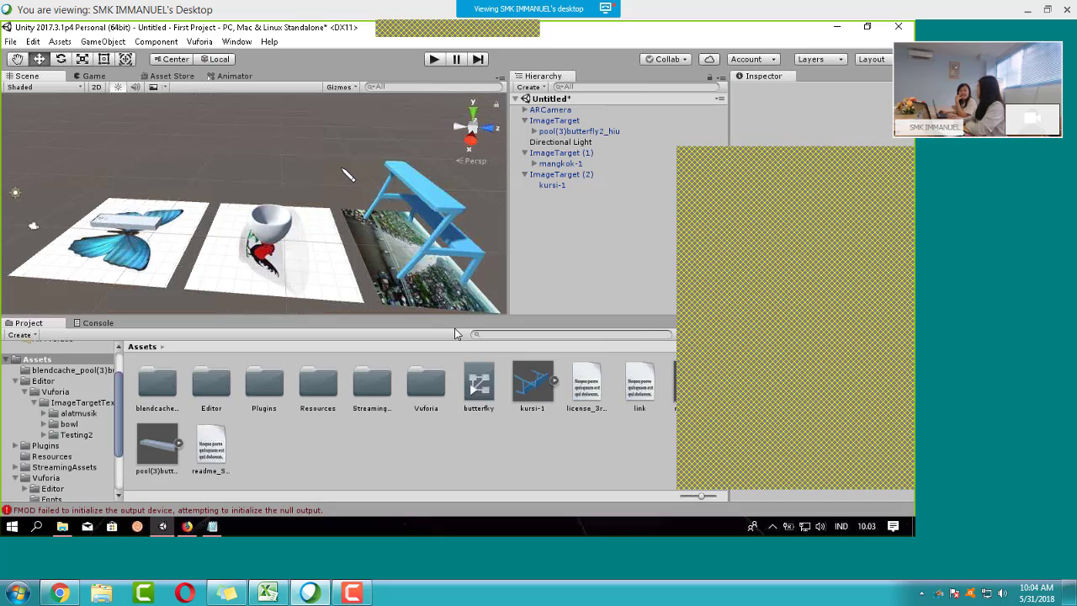